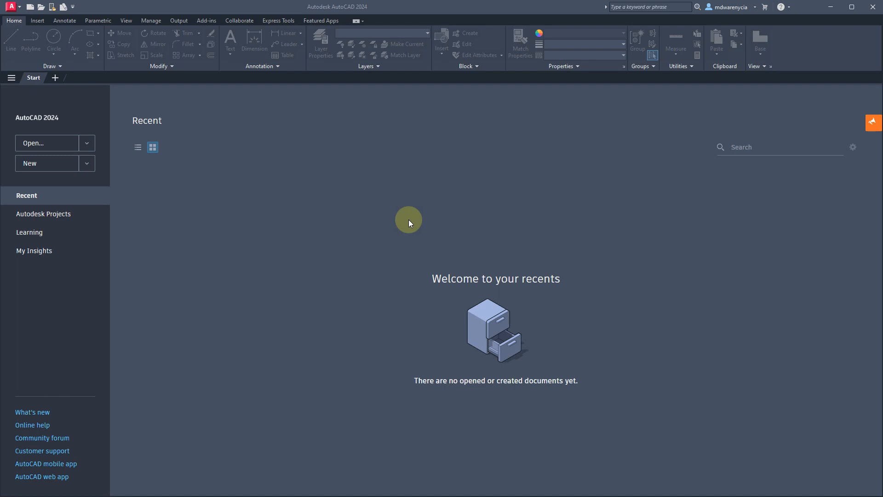
# Create a new drawing and open its drawing units settings with the UNITS command.
pyautogui.click(42, 165)
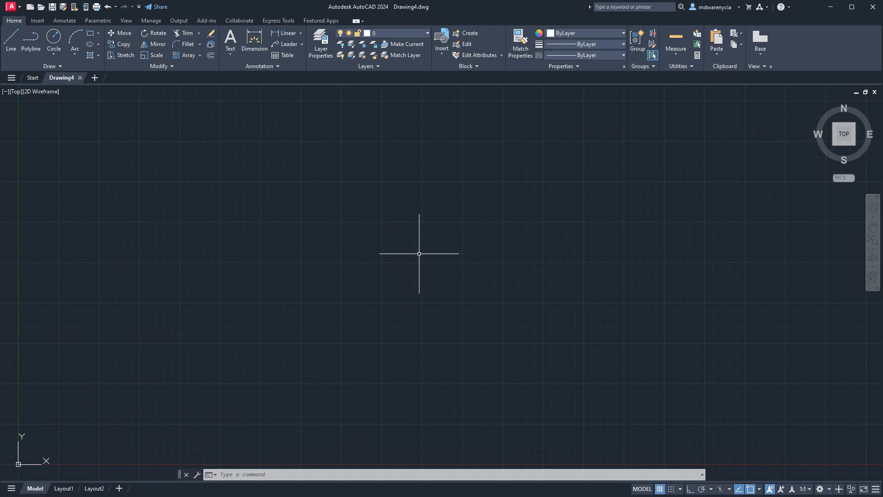
pyautogui.click(419, 253)
pyautogui.write('UNITS')
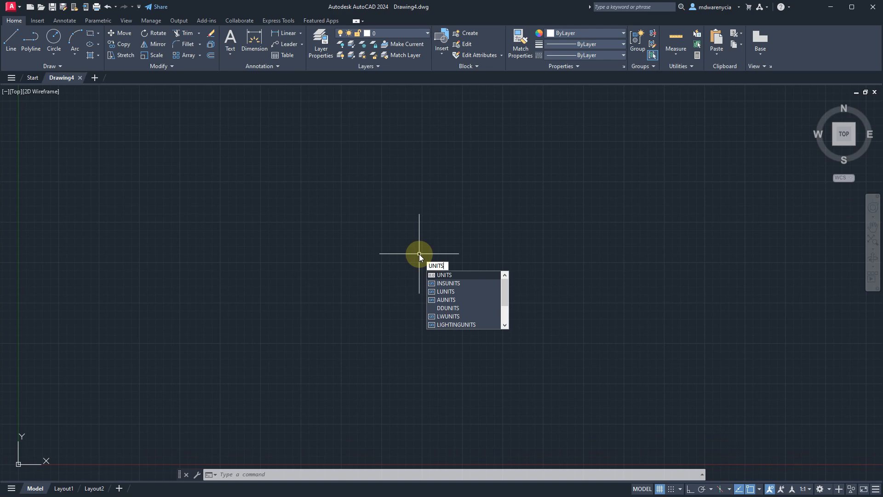
pyautogui.press('Return')
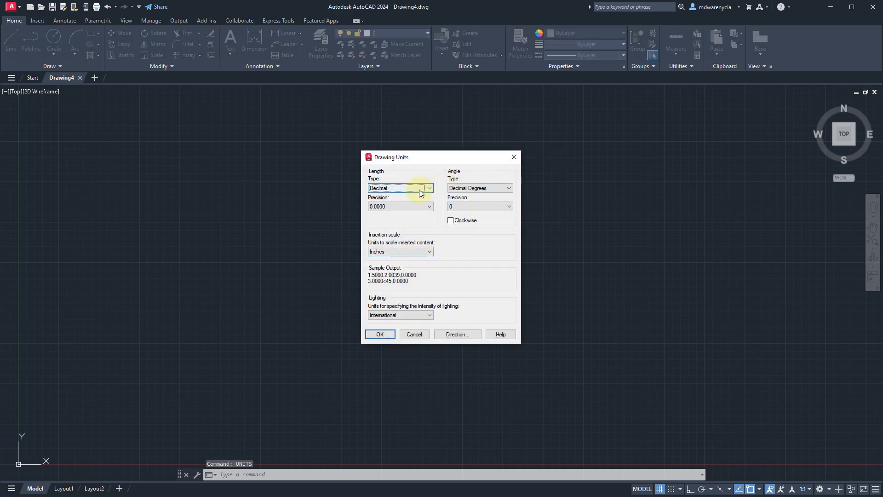
# Compare the sample output of the Architectural and Decimal length types, and set the length type to Architectural.
pyautogui.moveTo(414, 191)
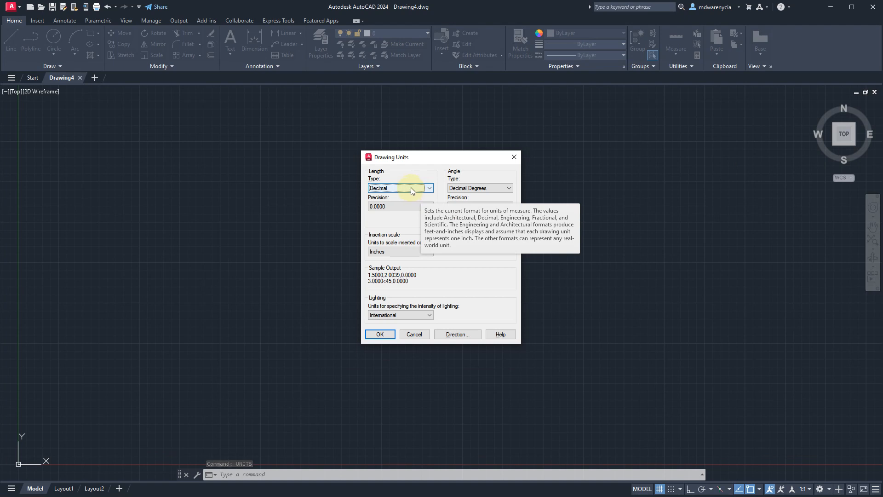
pyautogui.click(411, 190)
pyautogui.click(396, 195)
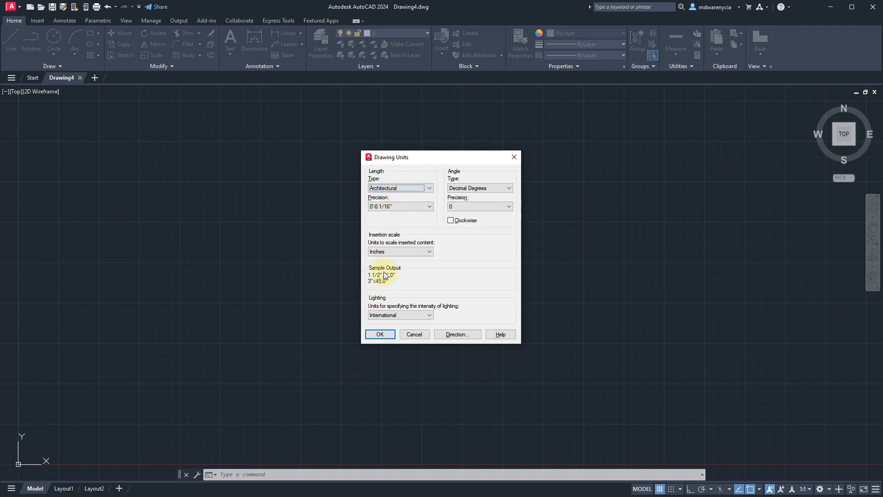
pyautogui.click(381, 188)
pyautogui.click(384, 201)
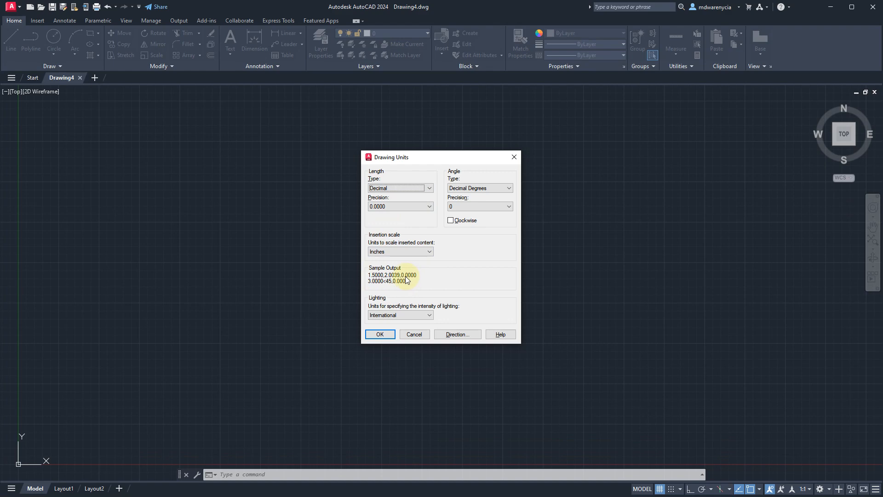
pyautogui.click(400, 189)
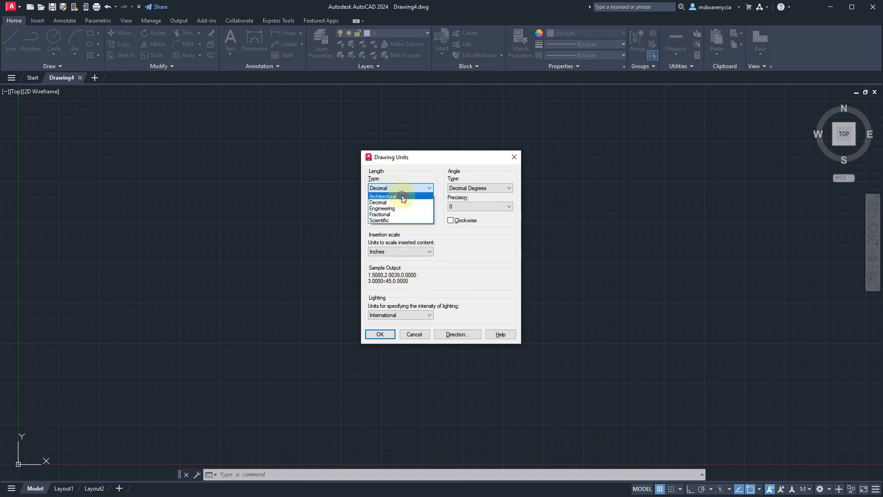
pyautogui.click(400, 196)
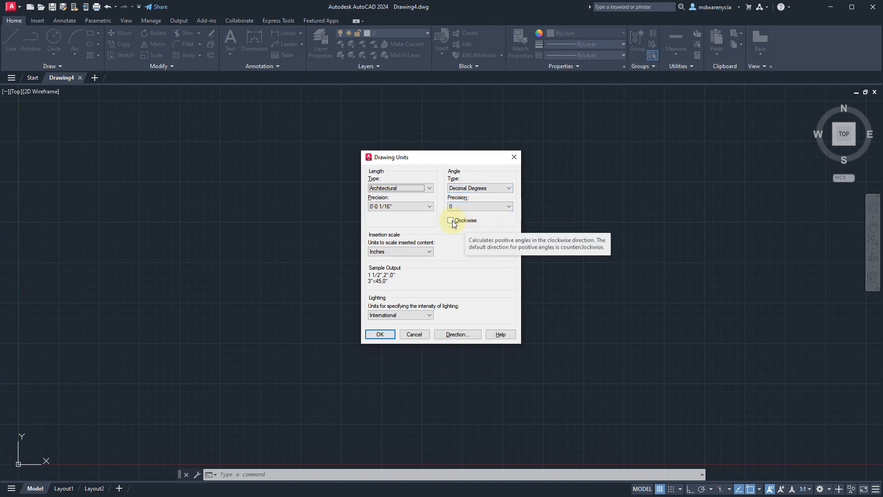
# Check the base angle direction options without changing them, and apply the drawing units.
pyautogui.click(465, 336)
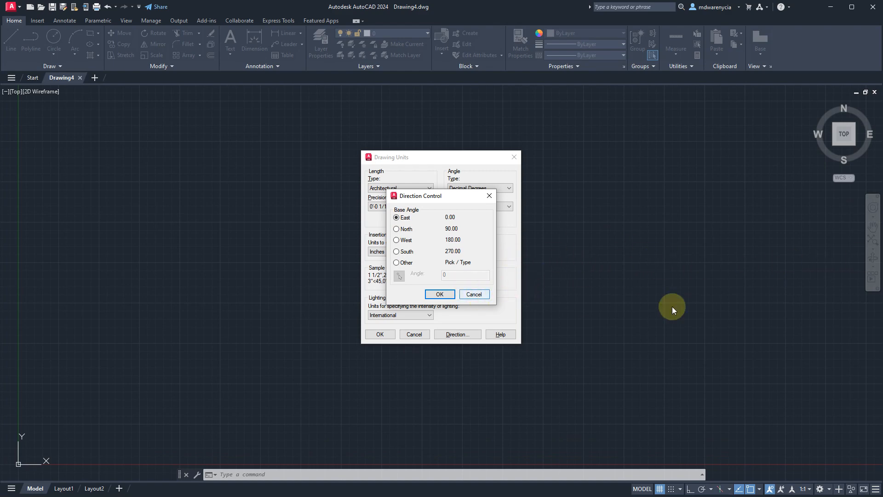
pyautogui.click(487, 294)
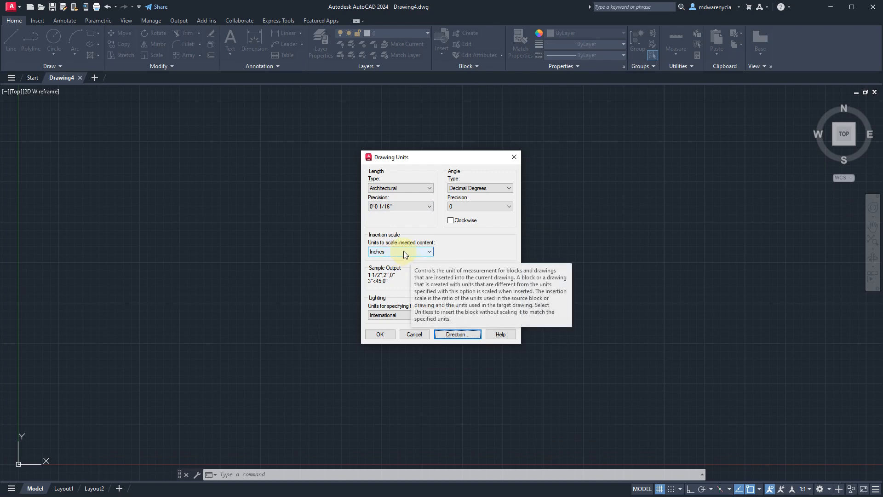
pyautogui.click(380, 333)
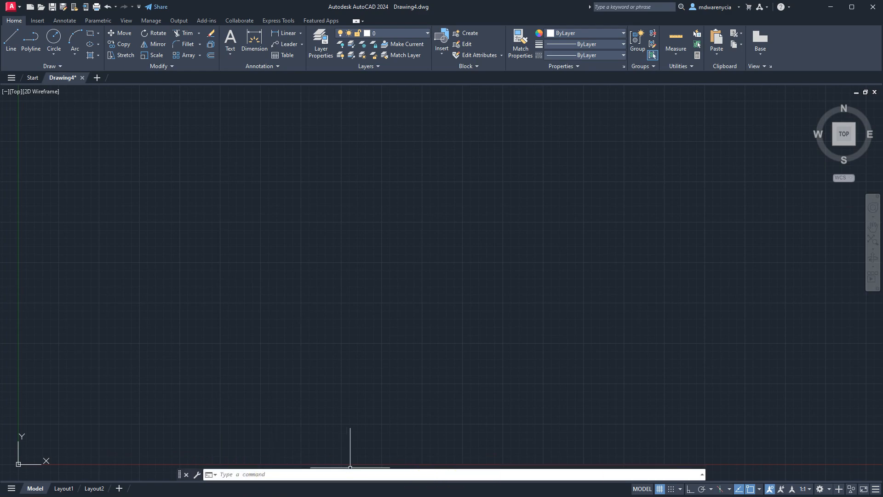
# Turn on polar tracking and set its angle increments to 45, 90, 135, 180 degrees.
pyautogui.click(702, 491)
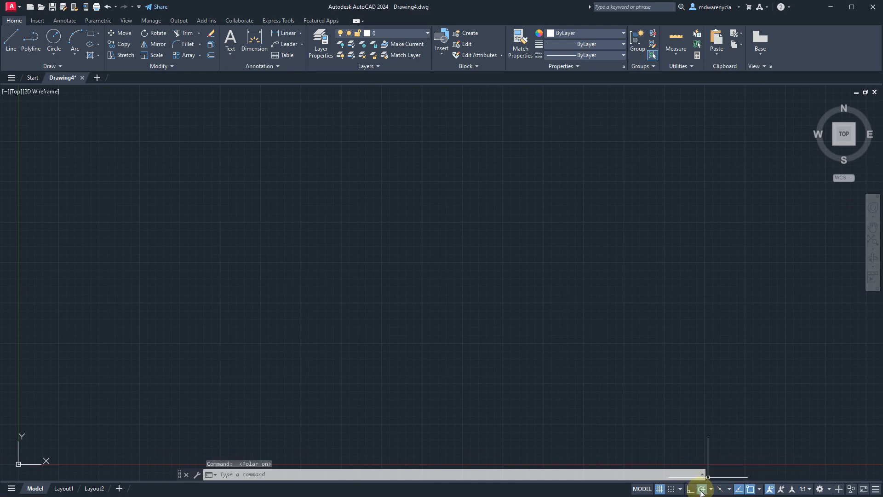
pyautogui.click(710, 490)
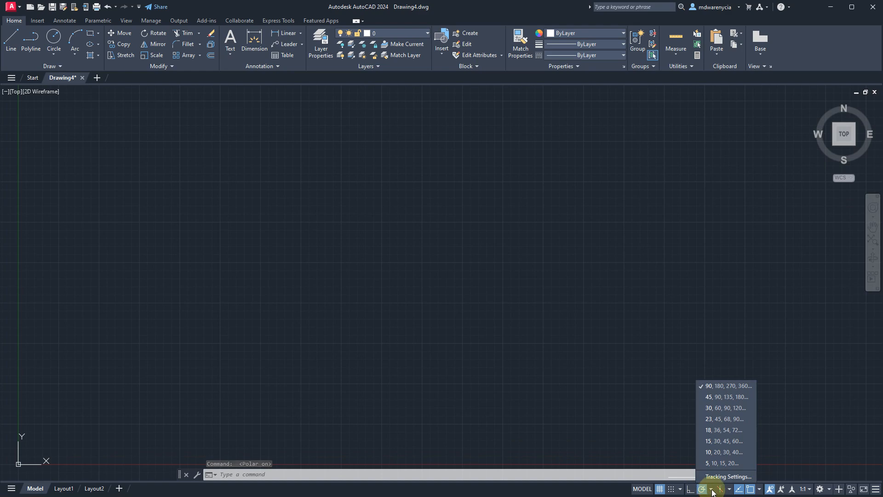
pyautogui.click(720, 399)
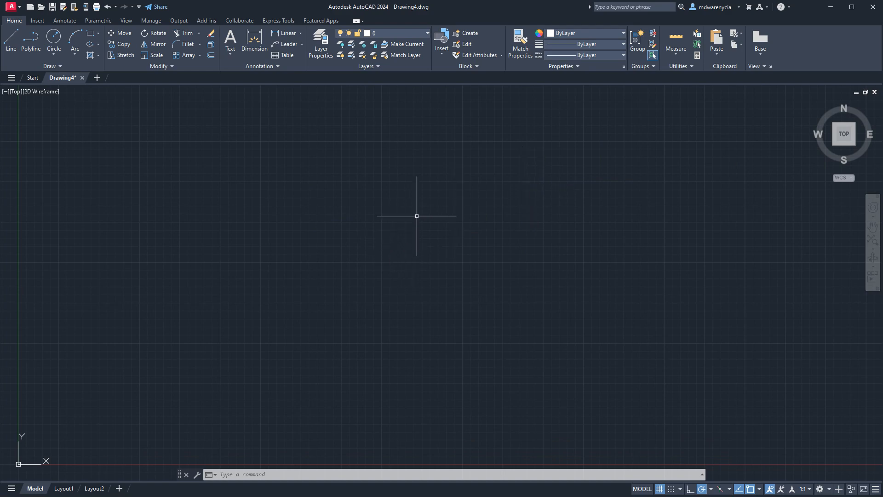
# Examine the empty drawing area around the origin at different positions and zoom levels.
pyautogui.moveTo(388, 233)
pyautogui.mouseDown(button='middle')
pyautogui.moveTo(493, 241)
pyautogui.moveTo(243, 154)
pyautogui.moveTo(665, 181)
pyautogui.moveTo(105, 205)
pyautogui.moveTo(365, 200)
pyautogui.moveTo(282, 102)
pyautogui.moveTo(716, 304)
pyautogui.moveTo(292, 148)
pyautogui.moveTo(451, 208)
pyautogui.mouseUp(button='middle')
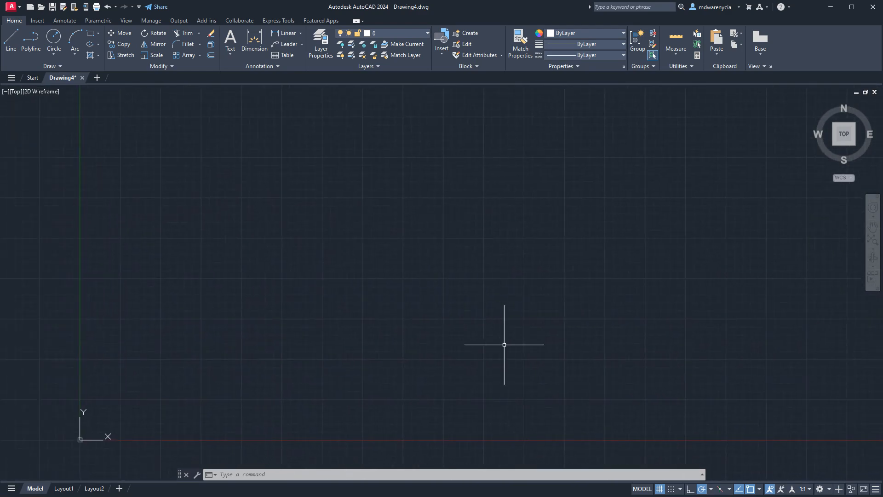
pyautogui.scroll(-10, 400, 346)
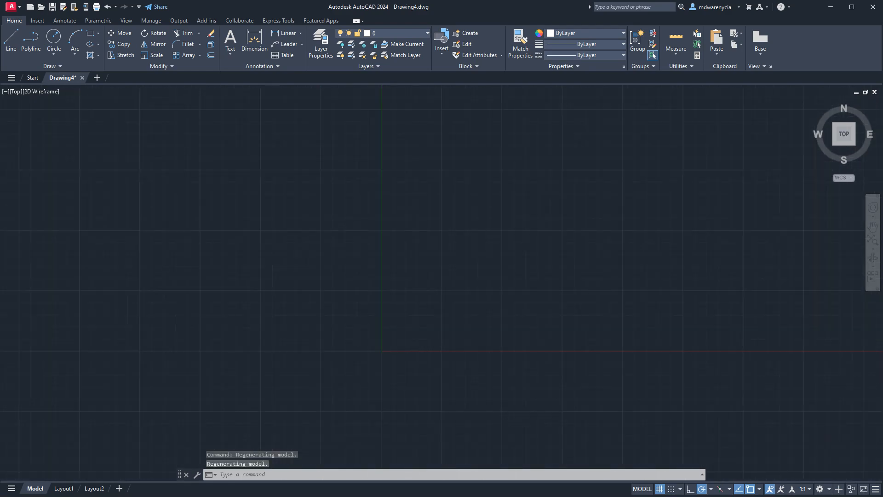
pyautogui.scroll(10, 398, 347)
pyautogui.scroll(-10, 209, 380)
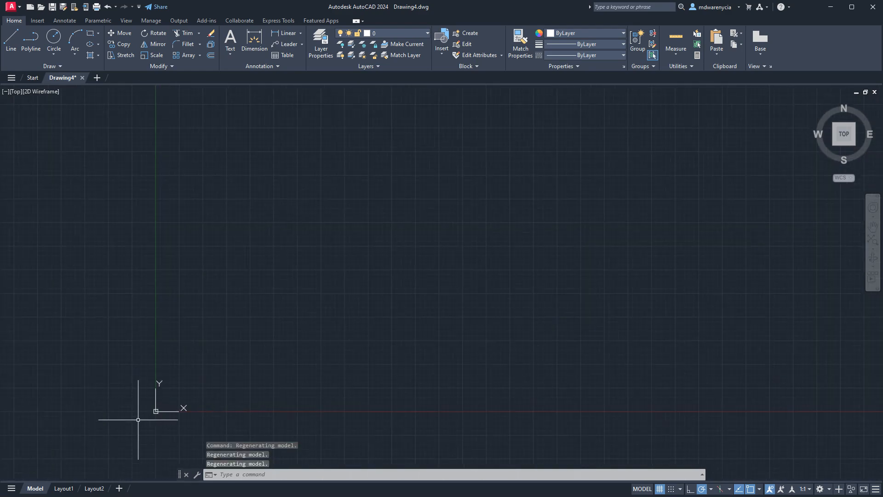
pyautogui.scroll(5, 789, 107)
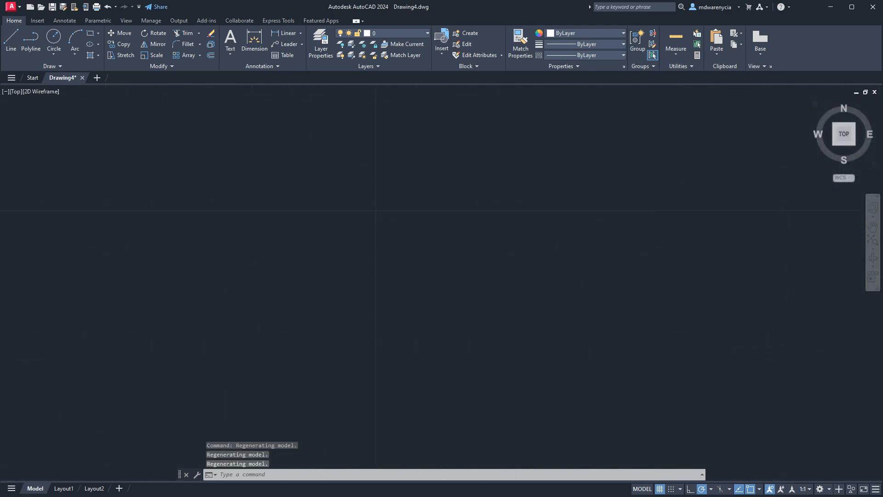
pyautogui.scroll(-5, 789, 106)
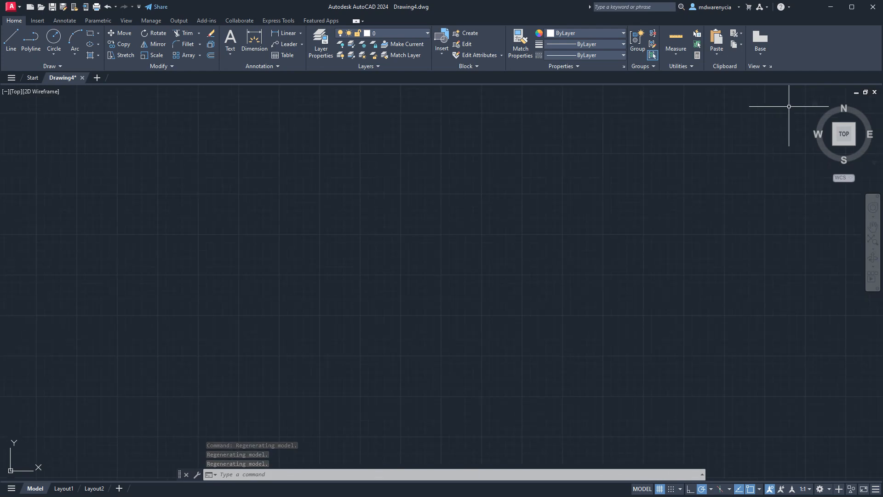
pyautogui.scroll(-10, 132, 316)
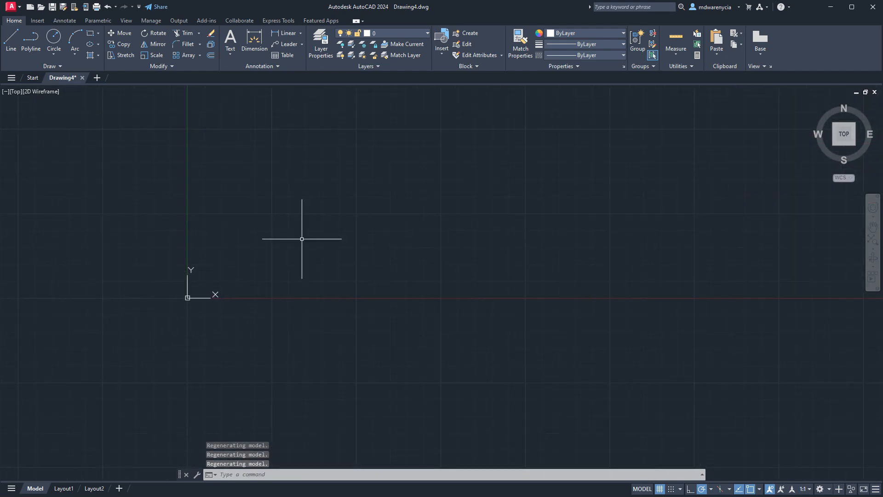
pyautogui.scroll(10, 191, 291)
pyautogui.scroll(-5, 188, 293)
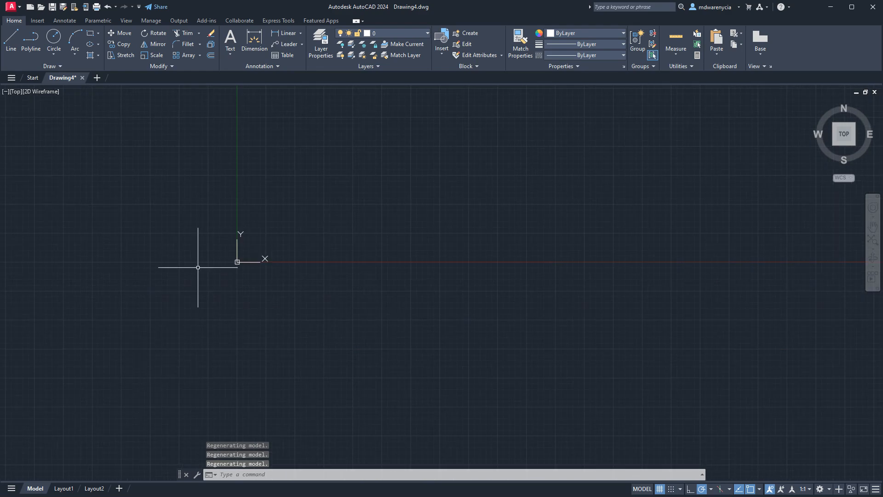
pyautogui.scroll(-2, 197, 280)
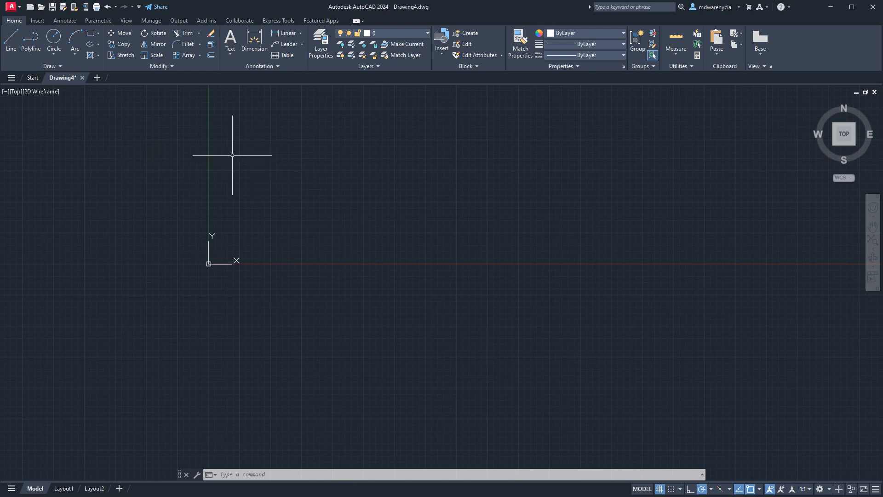
# Draw an irregular closed five-sided shape with the Line command in the middle of the drawing area.
pyautogui.write('L')
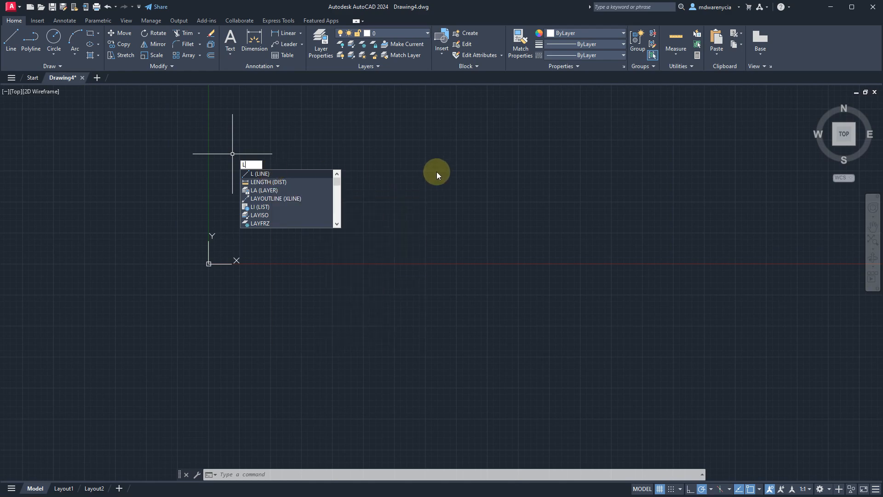
pyautogui.press('Return')
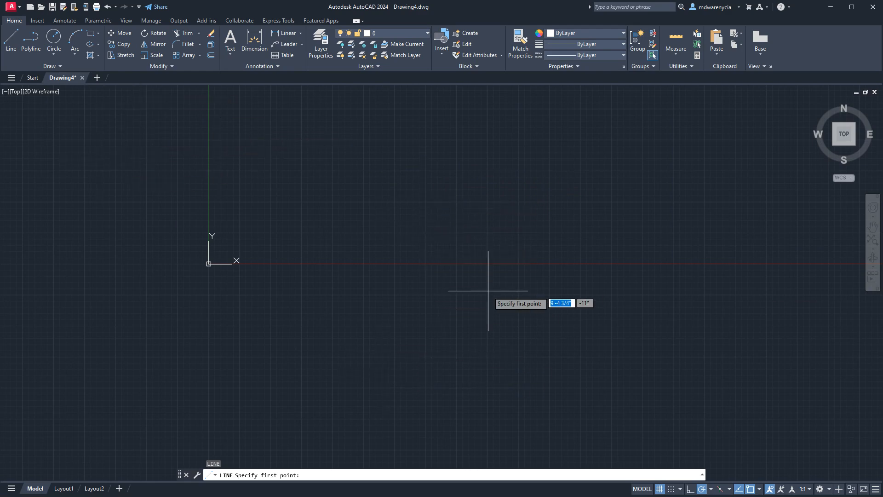
pyautogui.click(326, 186)
pyautogui.click(427, 308)
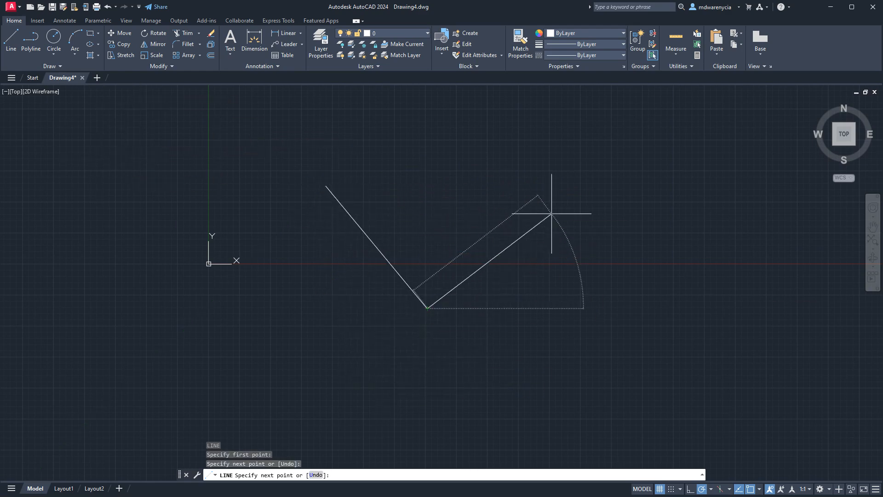
pyautogui.click(551, 214)
pyautogui.click(468, 156)
pyautogui.click(361, 141)
pyautogui.click(326, 186)
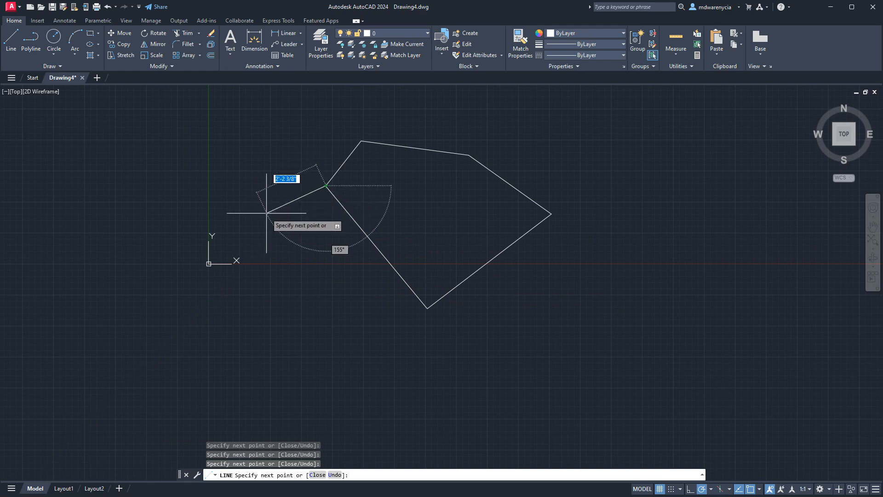
pyautogui.press('Return')
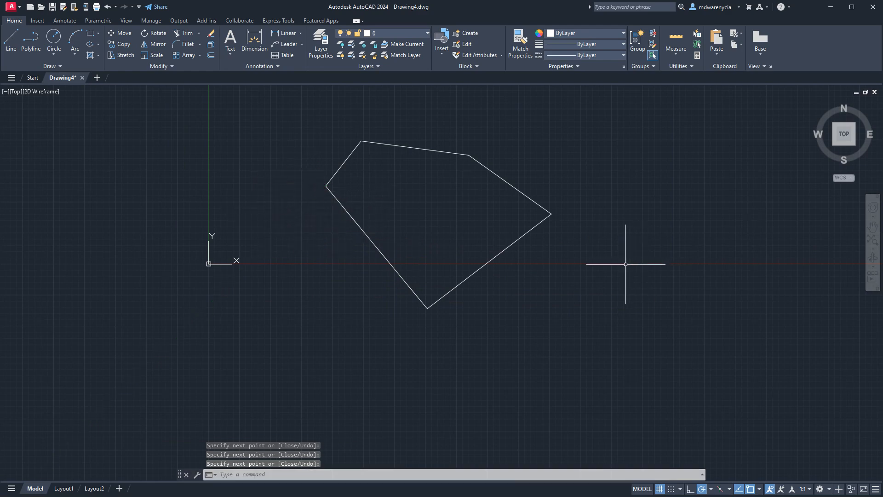
# Draw an irregular closed six-sided shape with lines to the right of the five-sided shape.
pyautogui.press('Return')
pyautogui.click(603, 275)
pyautogui.click(627, 199)
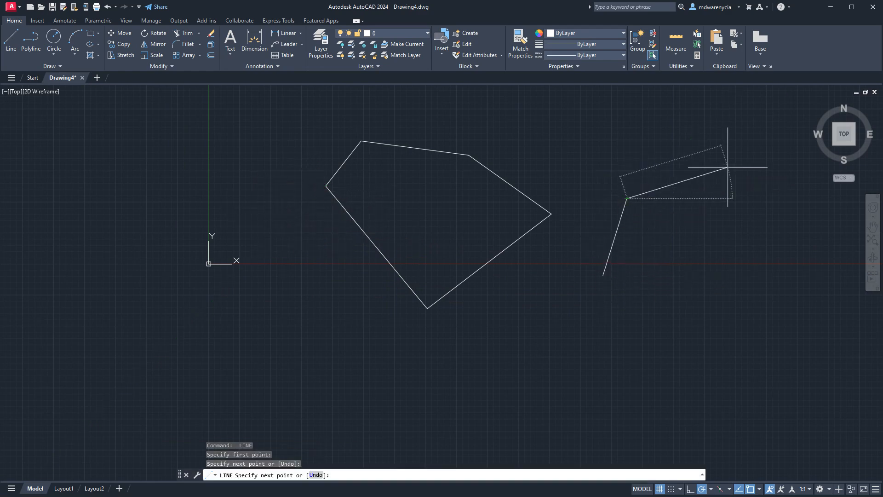
pyautogui.click(727, 168)
pyautogui.click(800, 325)
pyautogui.click(704, 383)
pyautogui.click(528, 322)
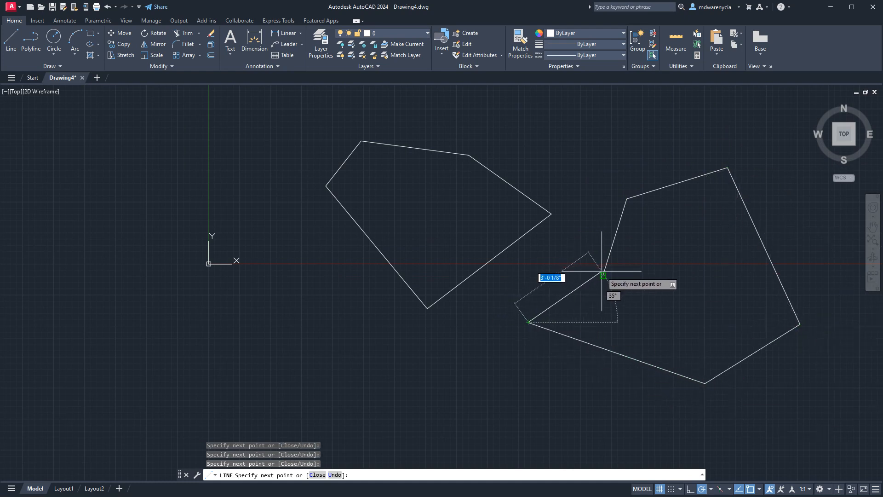
pyautogui.click(603, 275)
pyautogui.press('Return')
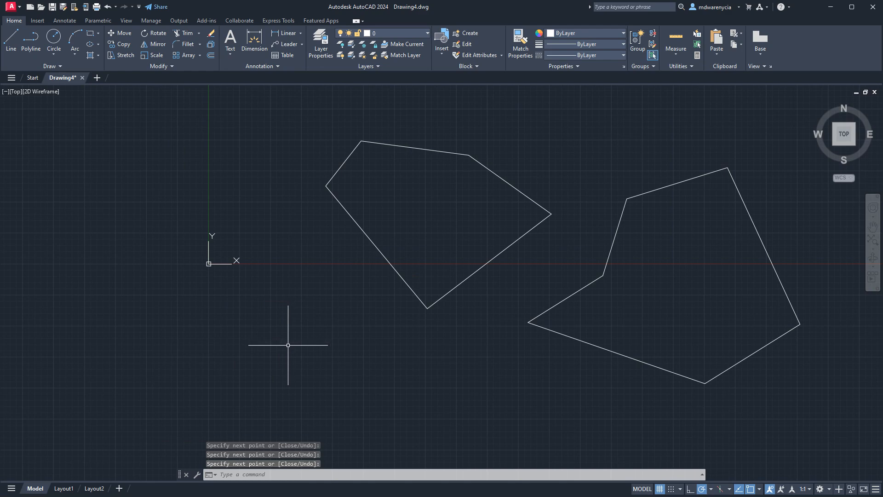
# Draw four separate slanted lines side by side around the origin, to the left of the five-sided shape.
pyautogui.press('Return')
pyautogui.click(348, 344)
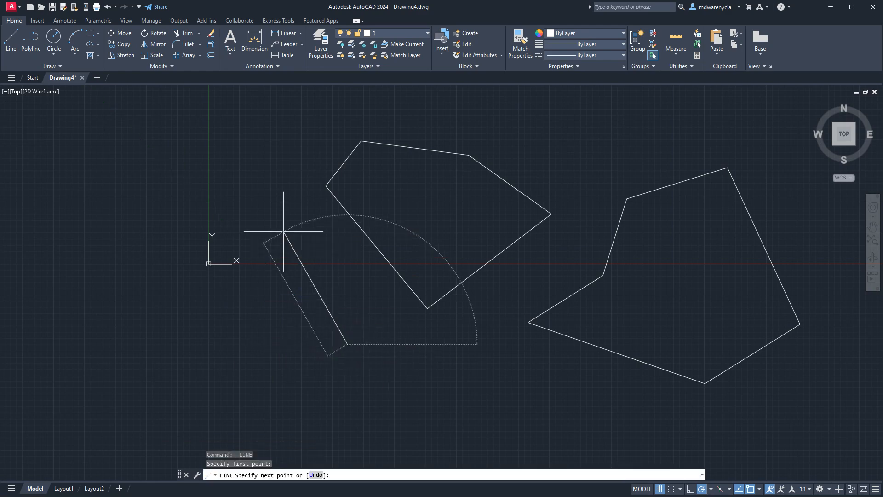
pyautogui.click(284, 232)
pyautogui.press('Return')
pyautogui.press('Return')
pyautogui.click(248, 238)
pyautogui.click(303, 368)
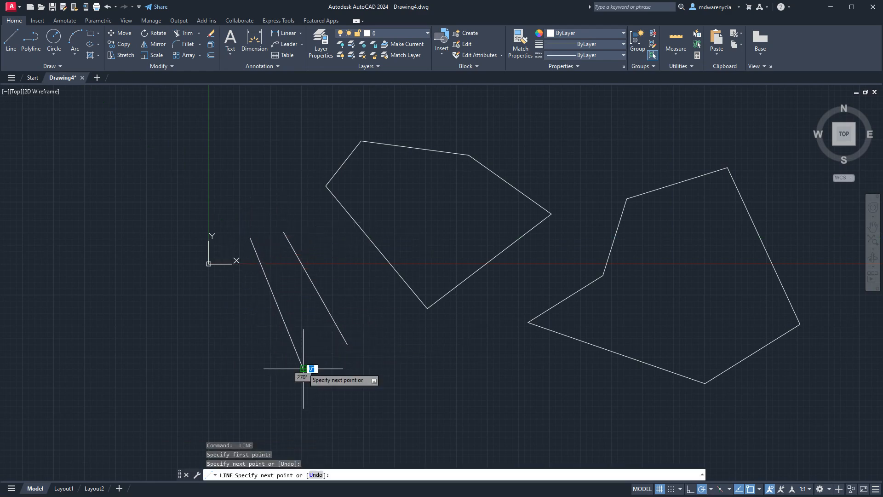
pyautogui.press('Return')
pyautogui.press('Return')
pyautogui.click(252, 373)
pyautogui.click(176, 223)
pyautogui.press('Return')
pyautogui.press('Return')
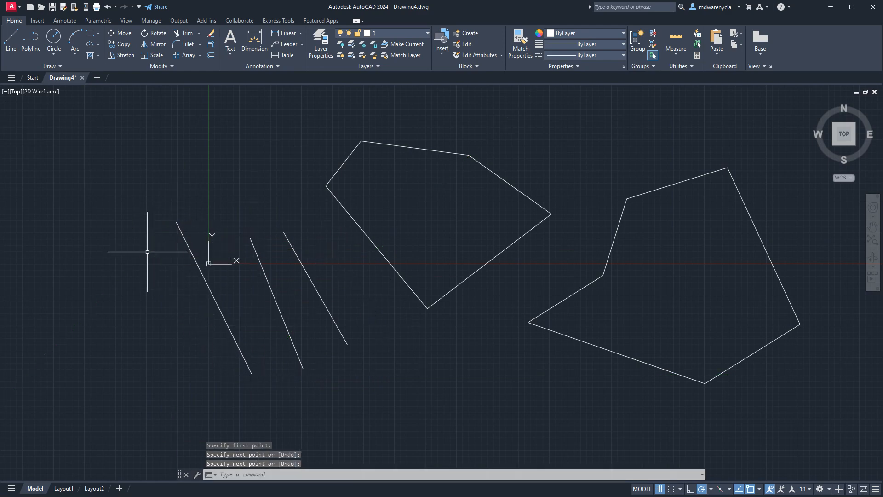
pyautogui.click(148, 235)
pyautogui.click(198, 385)
pyautogui.press('Return')
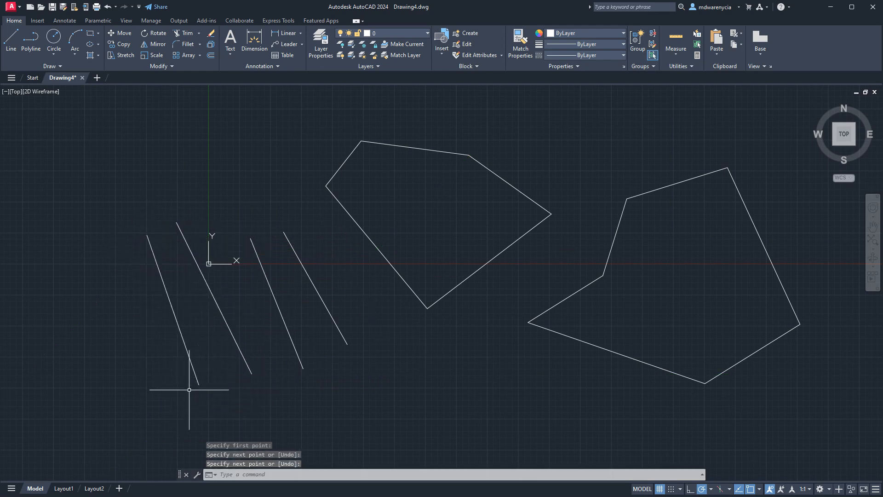
pyautogui.press('Escape')
# Erase the two closed shapes and the four slanted lines from the drawing.
pyautogui.moveTo(86, 114); pyautogui.dragTo(613, 377)
pyautogui.click(77, 145)
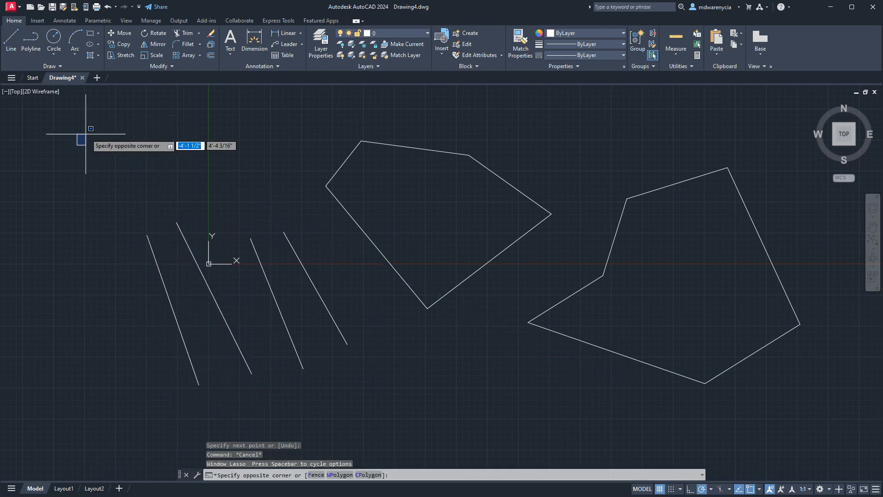
pyautogui.click(87, 133)
pyautogui.click(98, 112)
pyautogui.click(821, 413)
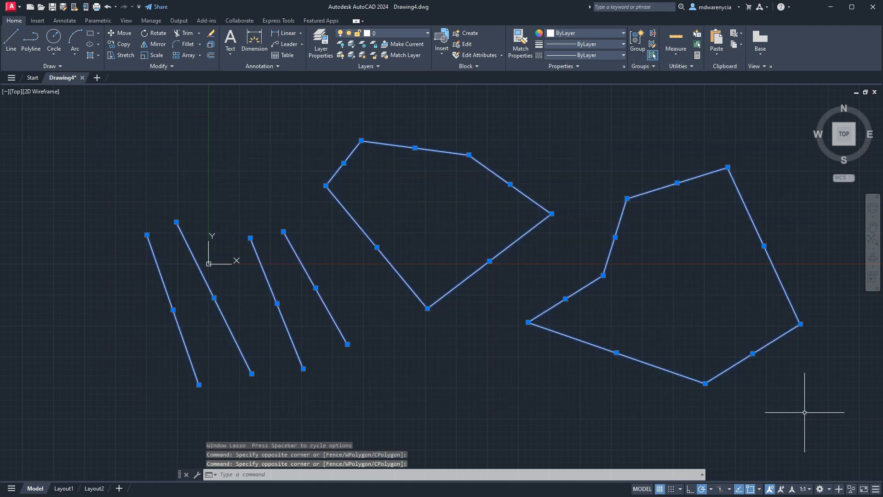
pyautogui.press('Delete')
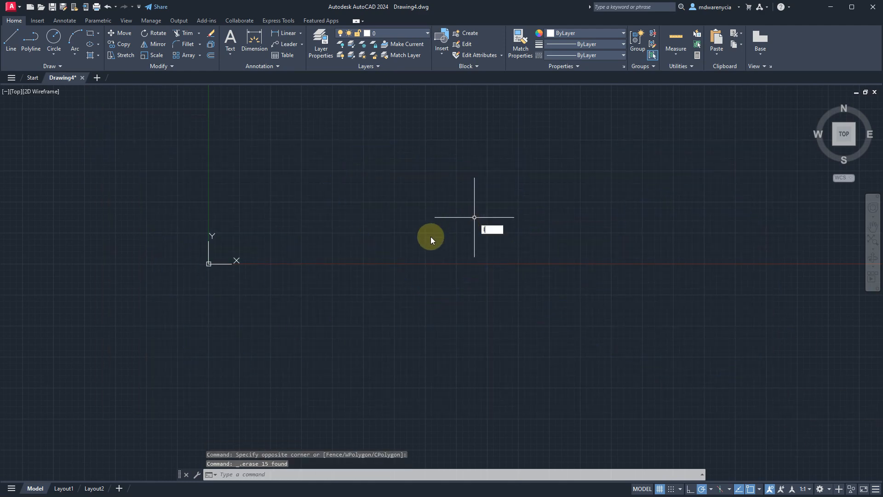
# Draw a 10' horizontal line to the right with the Line command and continue it with a 10' vertical line downward.
pyautogui.write('l')
pyautogui.press('Return')
pyautogui.click(338, 197)
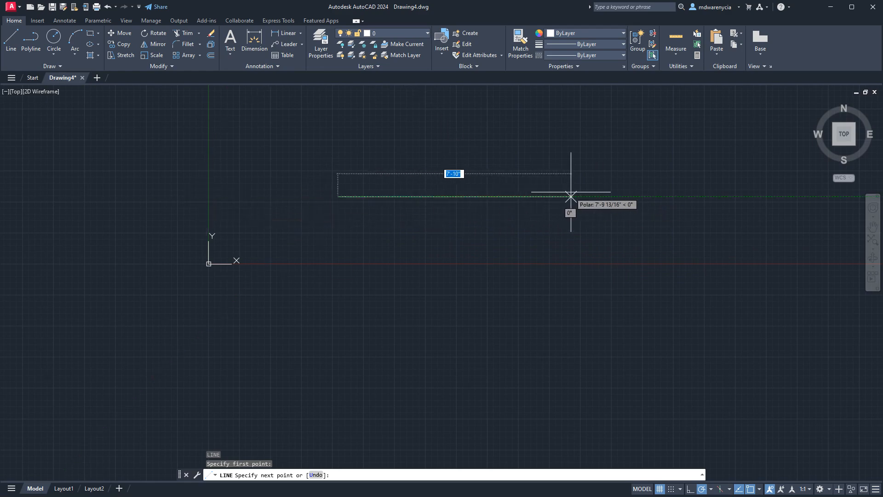
pyautogui.write('10')
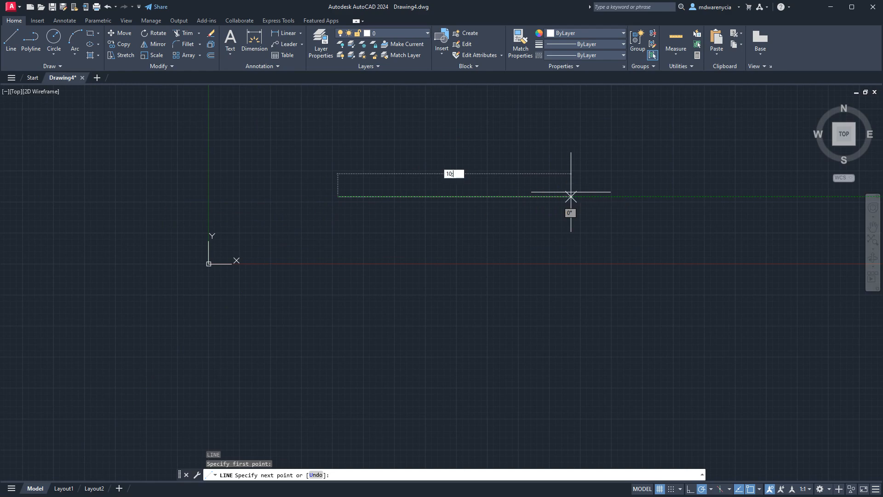
pyautogui.write(";'")
pyautogui.press('Return')
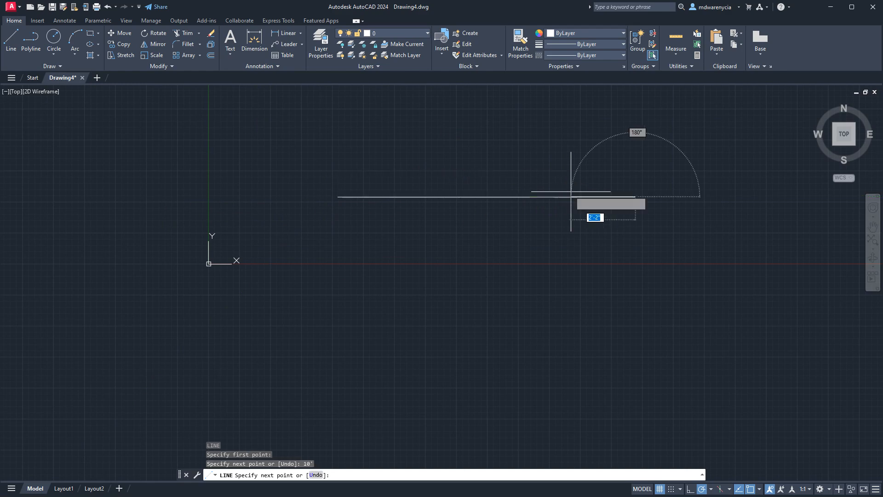
pyautogui.scroll(-4, 392, 150)
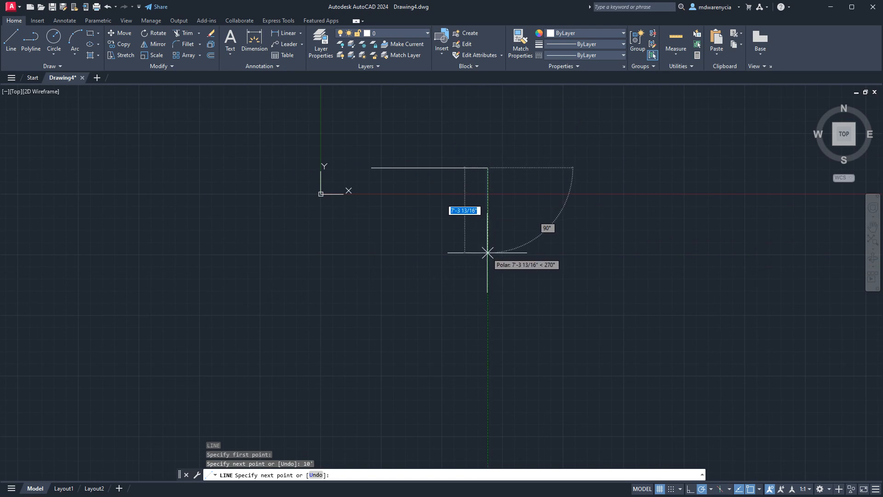
pyautogui.write("10'")
pyautogui.press('Return')
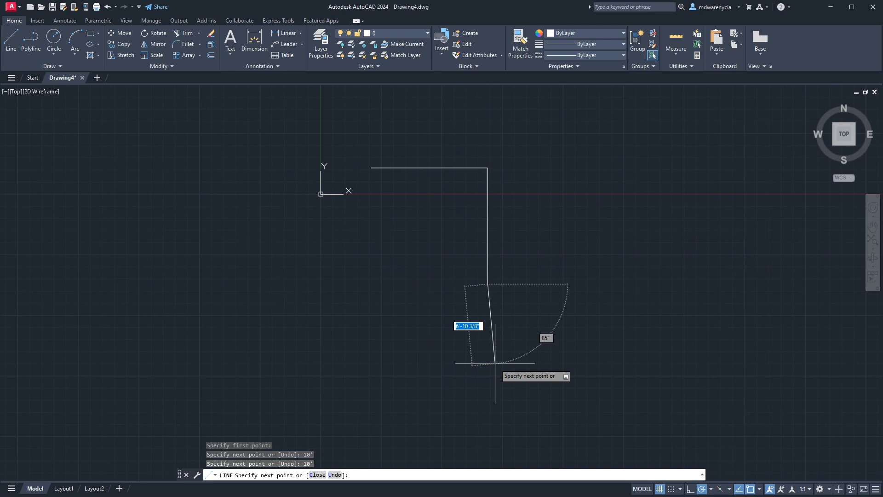
# Continue the line chain from the lower end of the vertical line with a 10' segment at an angle of 180°.
pyautogui.write("10'")
pyautogui.press('Tab')
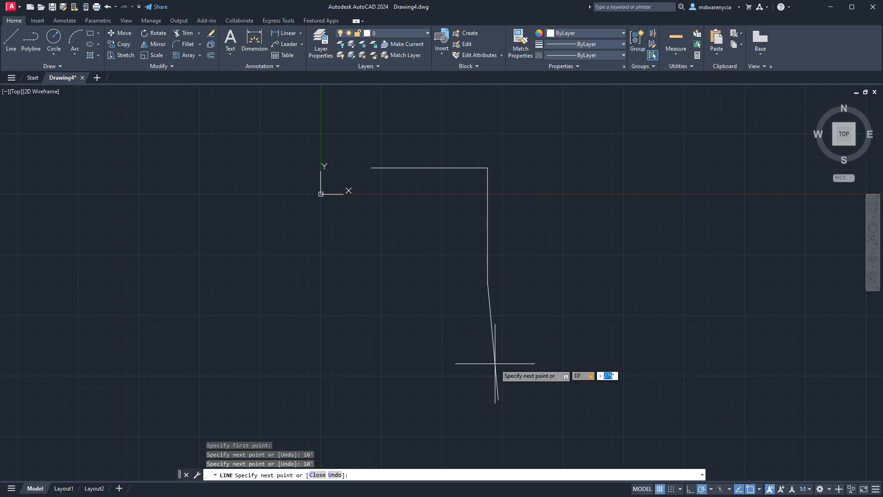
pyautogui.write('180')
pyautogui.press('Return')
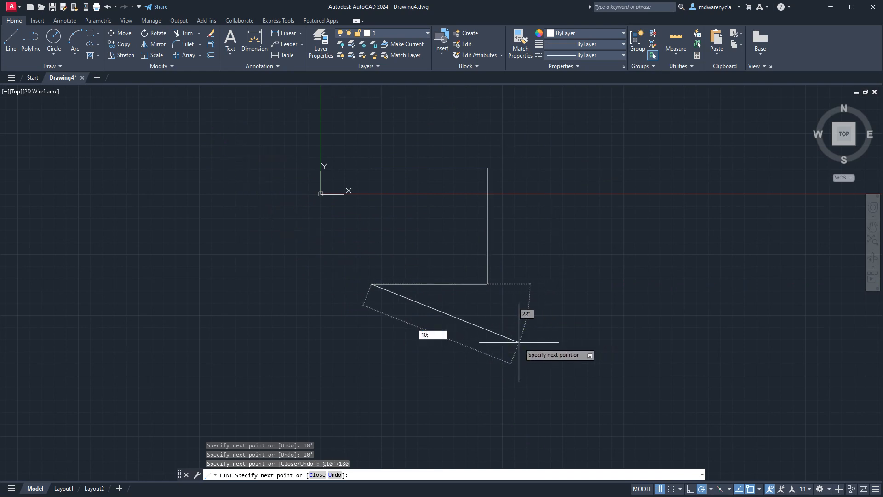
# Add a 10' segment at 135° and close the shape at the start point of the first horizontal line.
pyautogui.press('Tab')
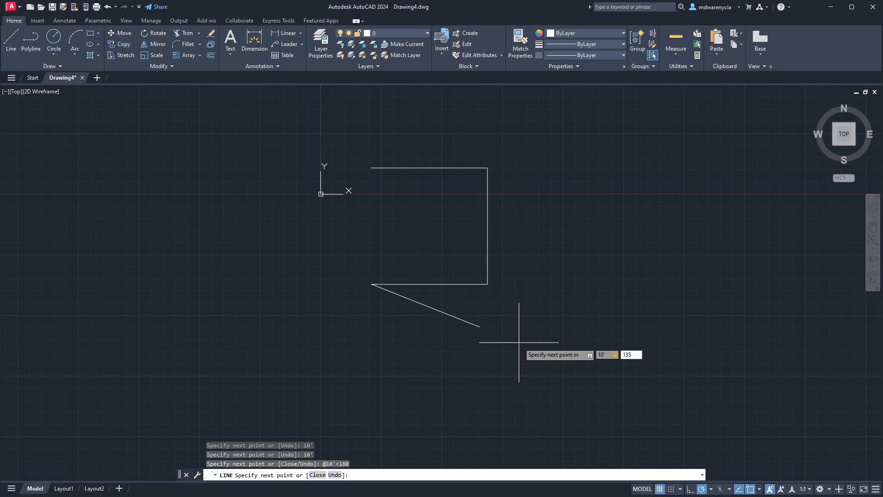
pyautogui.write('135')
pyautogui.press('Return')
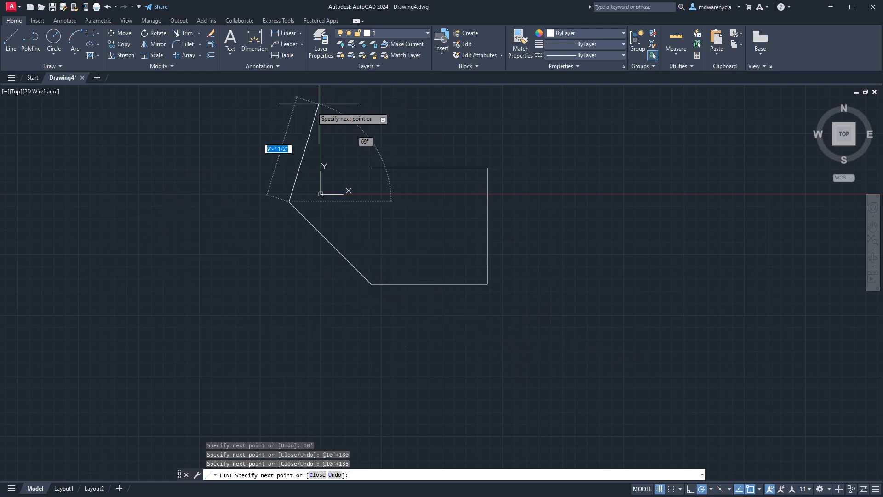
pyautogui.click(371, 168)
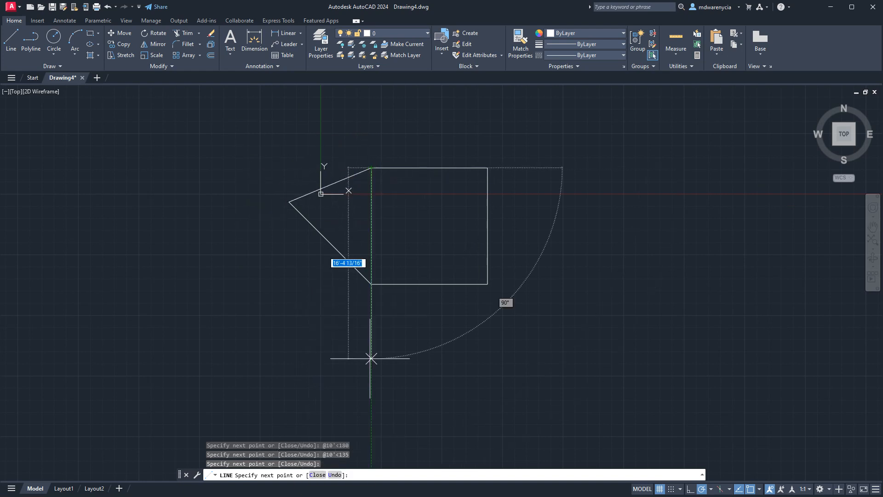
pyautogui.press('Escape')
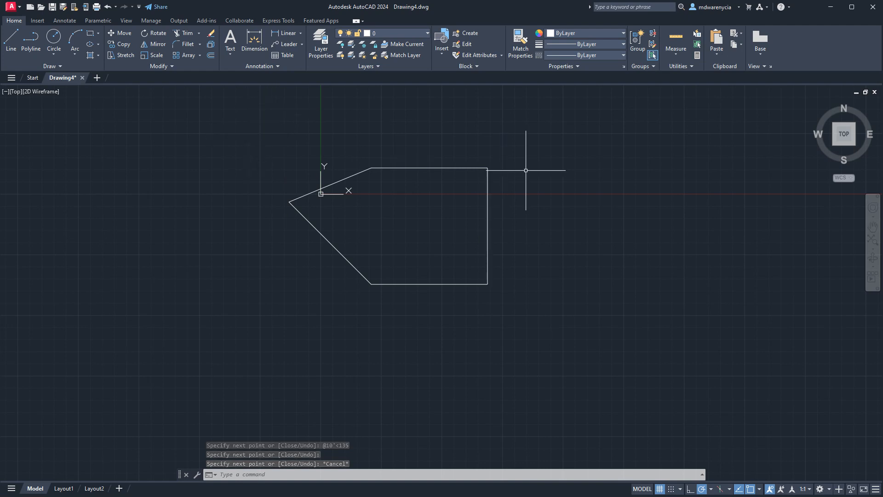
# To the right of the closed shape, draw a 15' horizontal line followed by a 10' vertical line downward.
pyautogui.write('l')
pyautogui.press('Return')
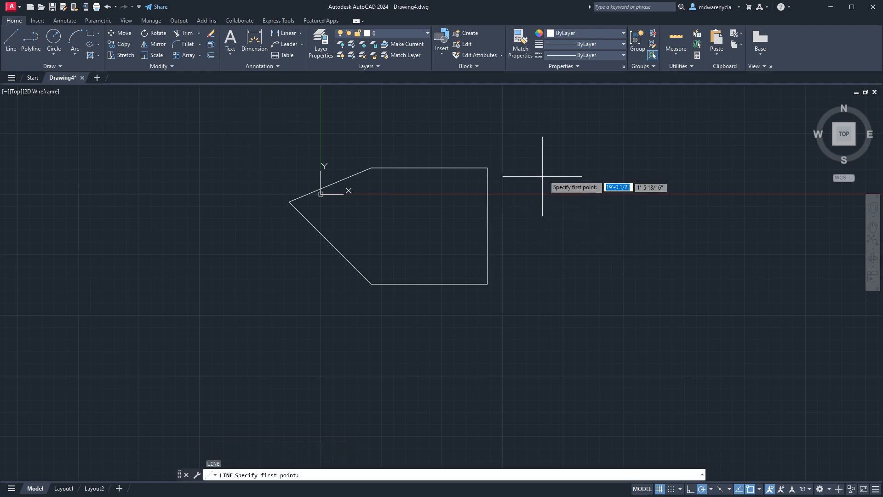
pyautogui.click(561, 164)
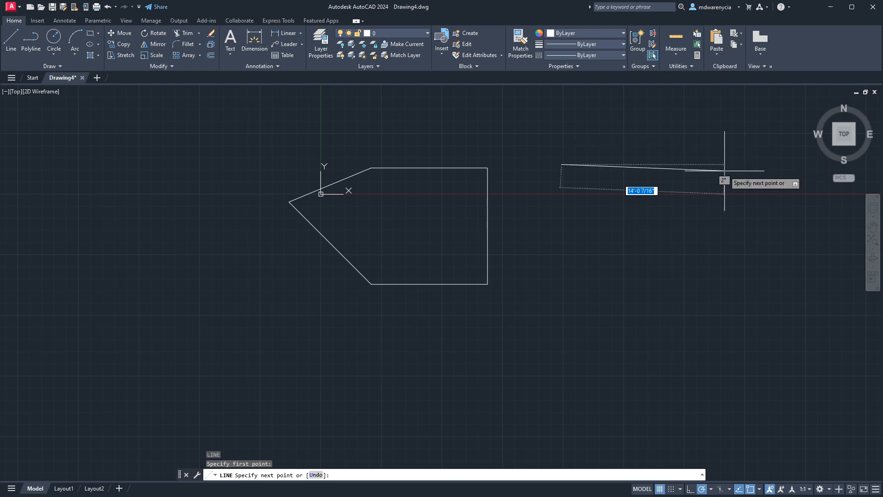
pyautogui.write('10')
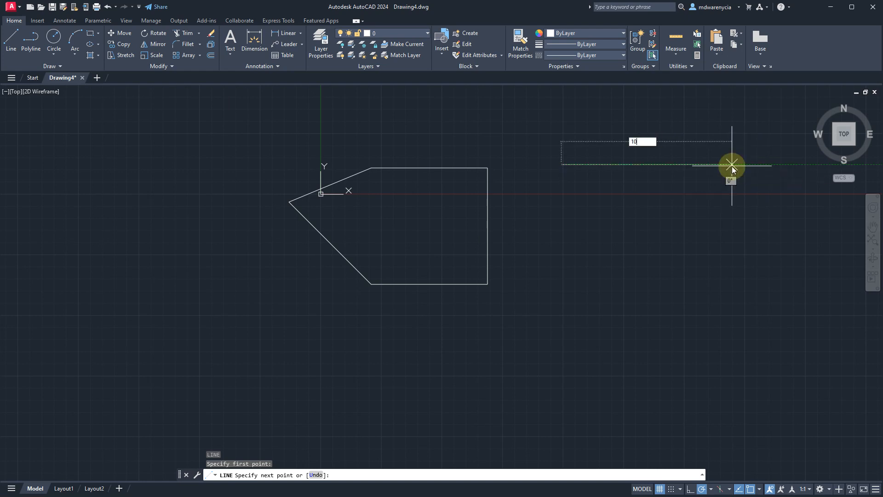
pyautogui.press('BackSpace')
pyautogui.write("5'")
pyautogui.press('Return')
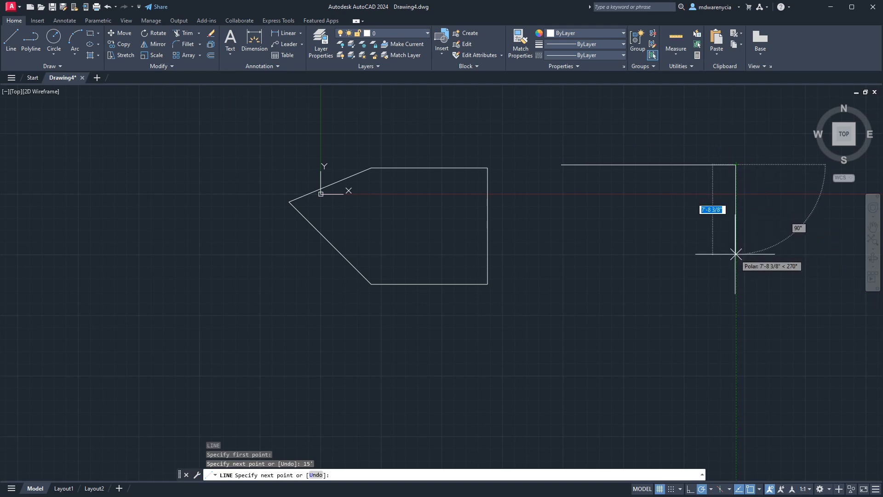
pyautogui.write("10'")
pyautogui.press('Return')
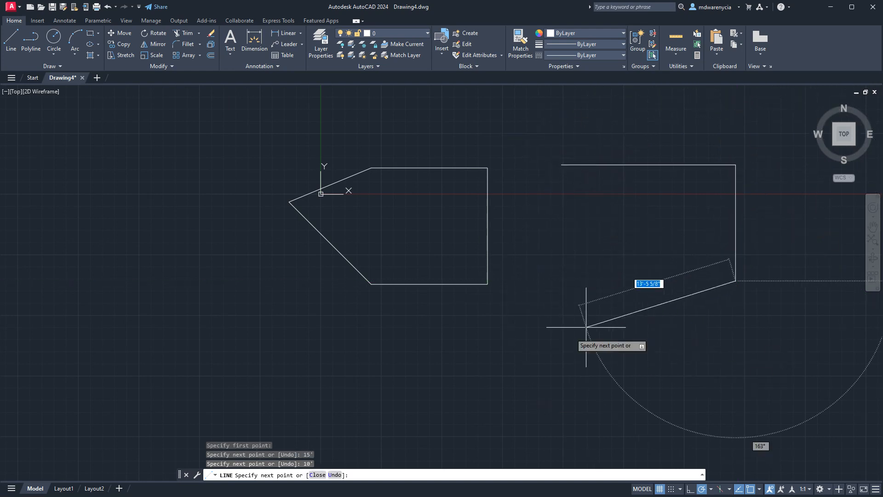
pyautogui.press('Escape')
pyautogui.press('Escape')
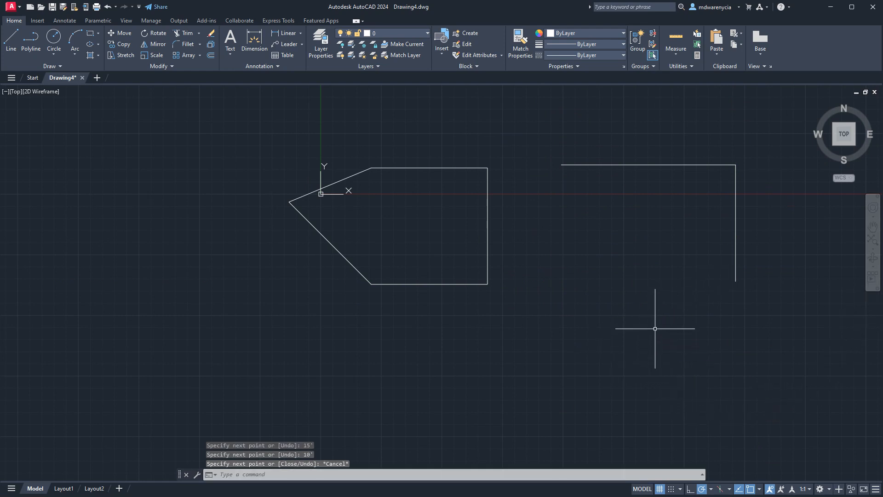
# Erase the closed five-sided shape and the two connected lines beside it.
pyautogui.click(816, 338)
pyautogui.click(205, 117)
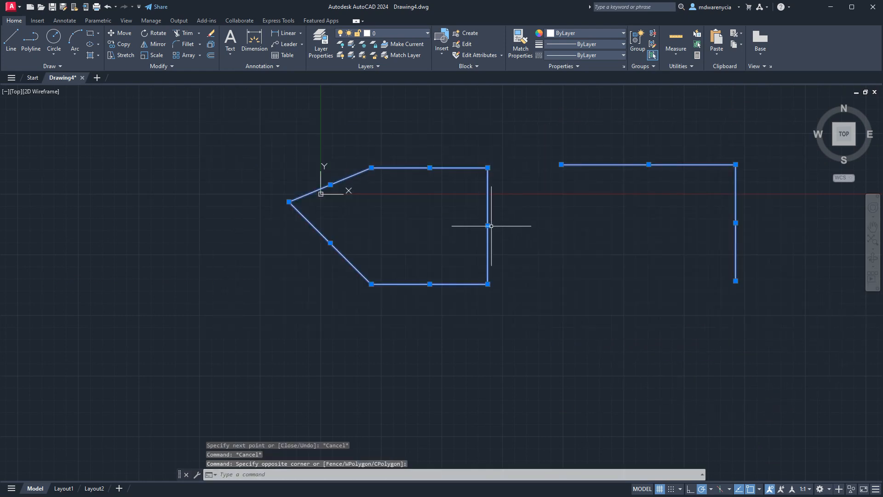
pyautogui.press('Delete')
pyautogui.press('Delete')
pyautogui.press('Escape')
pyautogui.press('Delete')
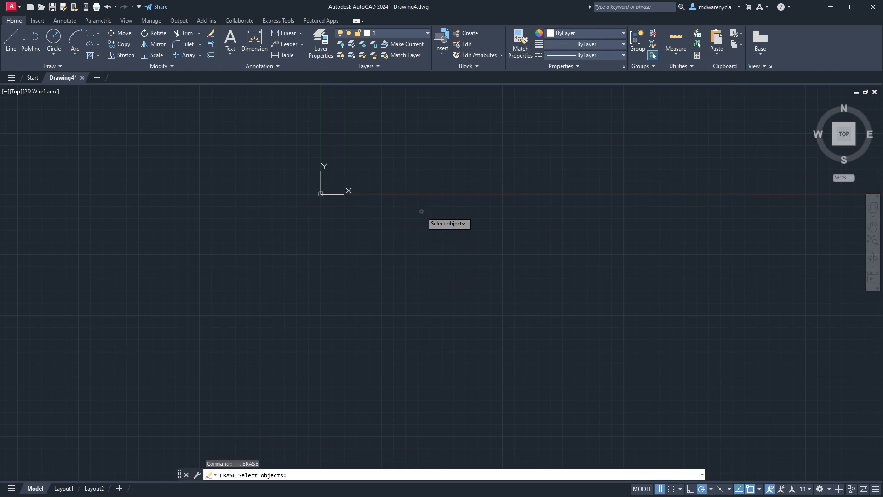
pyautogui.press('Escape')
# Draw a line 10' long at an angle of 0°, starting to the right of the origin.
pyautogui.write('l')
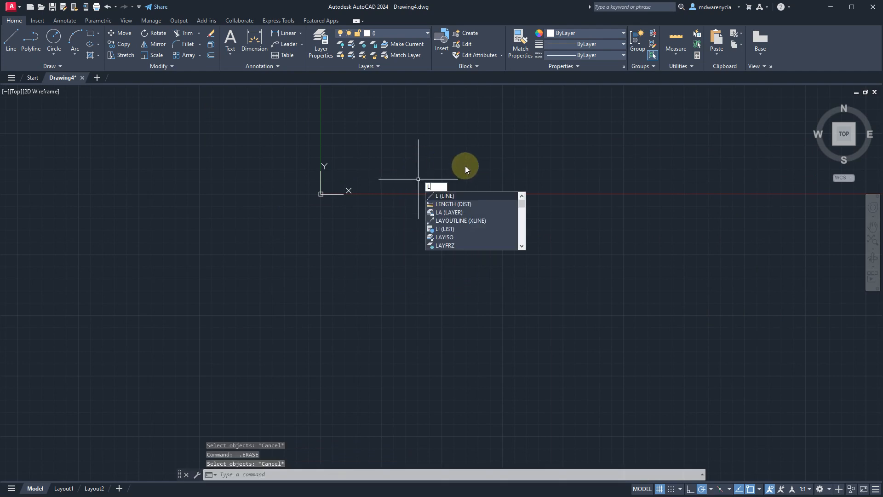
pyautogui.press('Return')
pyautogui.click(462, 174)
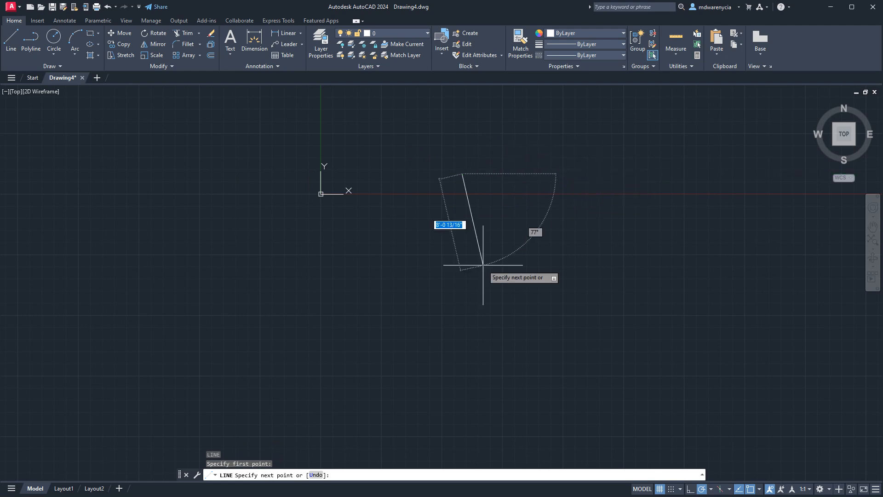
pyautogui.write('10')
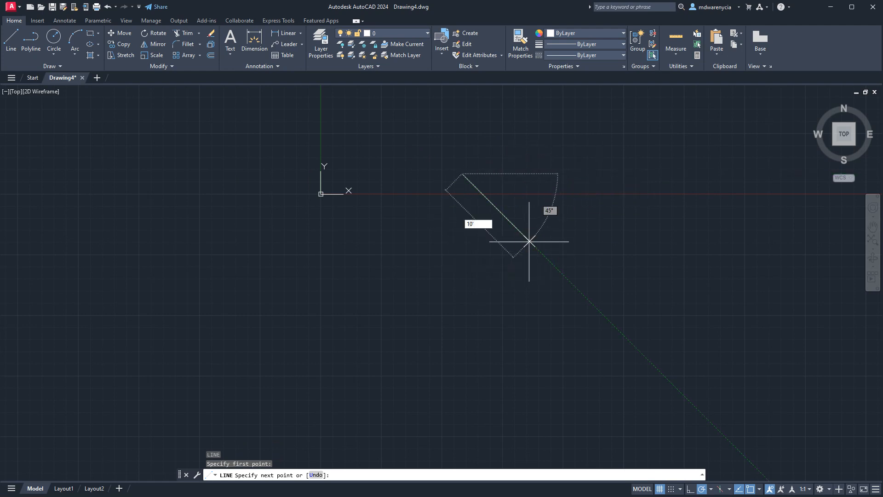
pyautogui.press('Tab')
pyautogui.write('<')
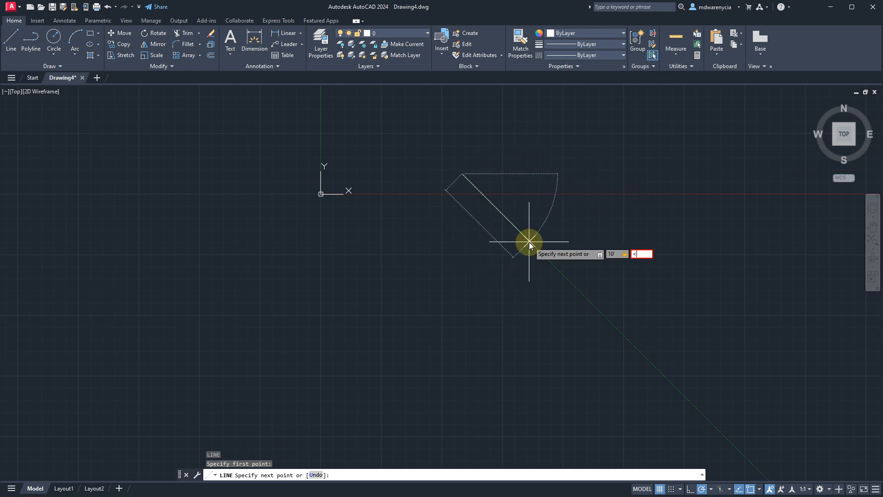
pyautogui.write('0')
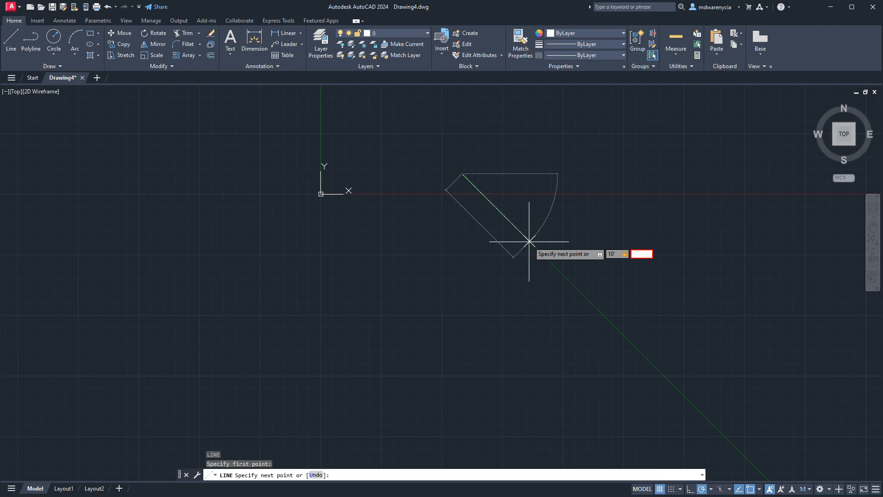
pyautogui.press('Tab')
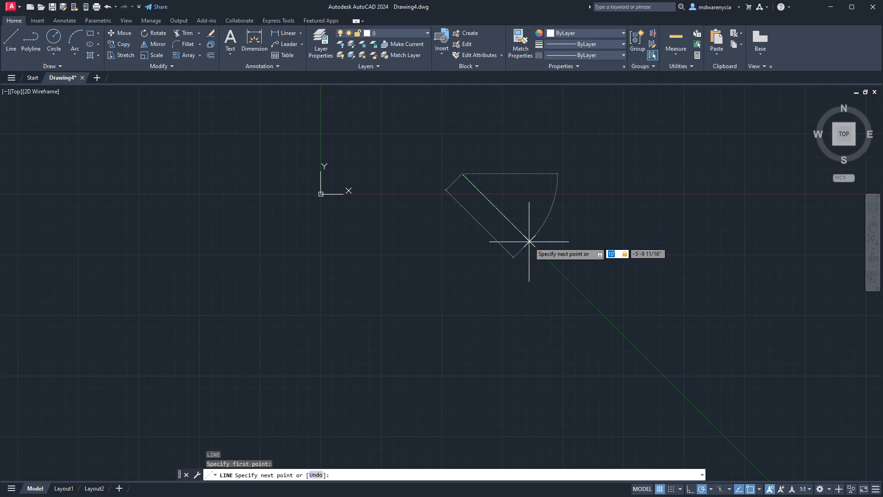
pyautogui.write('10')
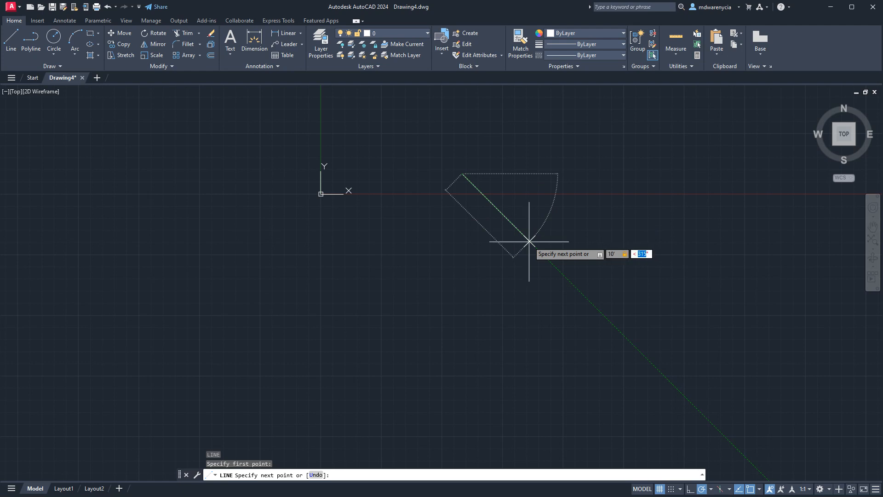
pyautogui.click(529, 241)
pyautogui.press('Return')
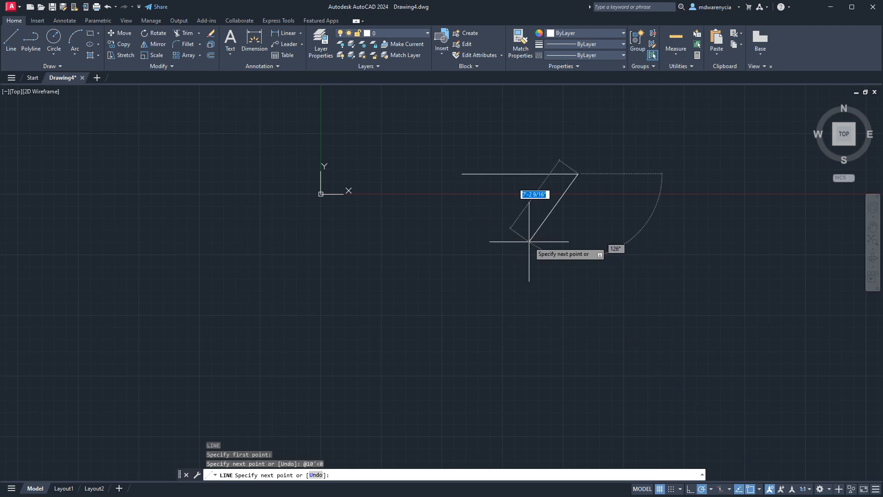
# Continue from the horizontal line's right end with a 15' segment at an angle of -90° and end the Line command.
pyautogui.write("15'")
pyautogui.press('Tab')
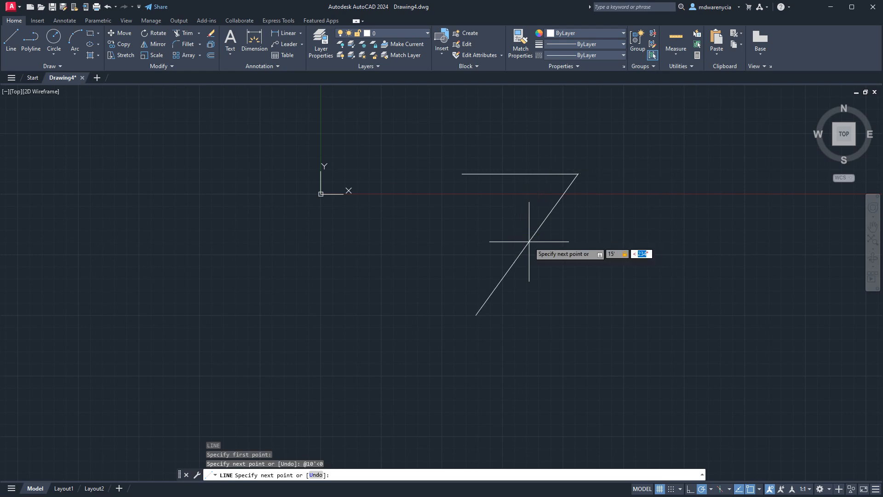
pyautogui.write('-90')
pyautogui.press('Return')
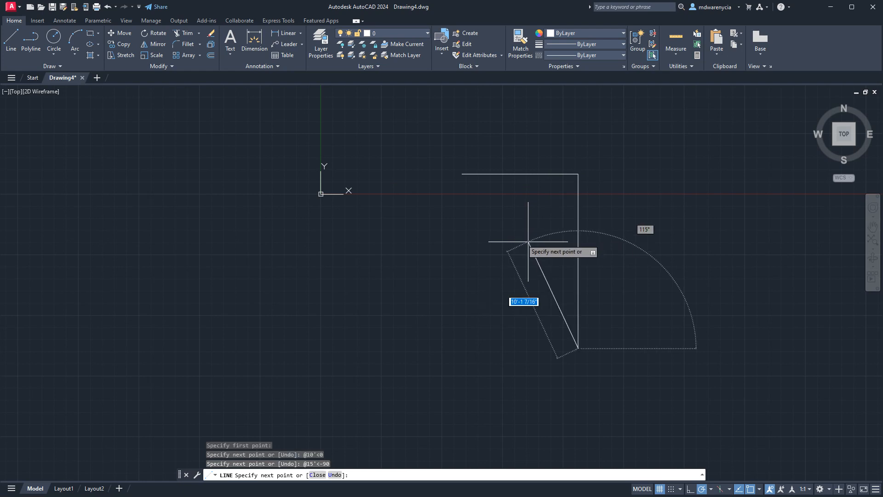
pyautogui.press('Escape')
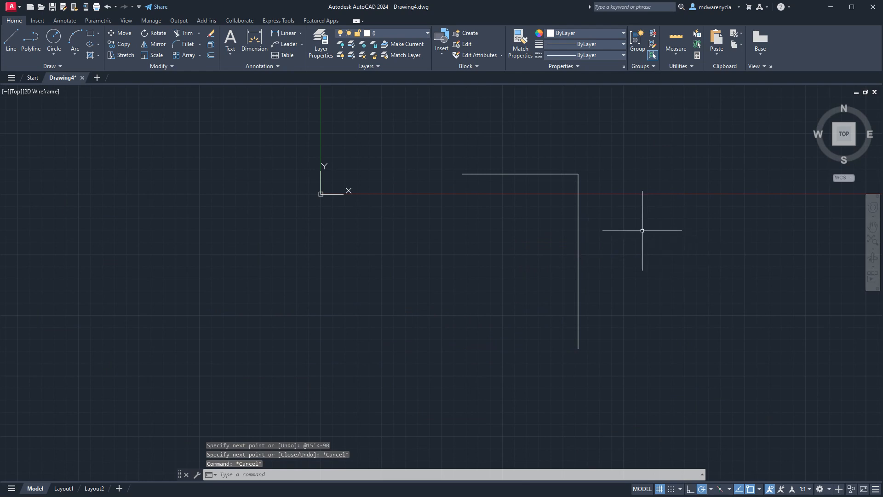
# Erase the connected 10' horizontal and 15' vertical lines.
pyautogui.click(631, 222)
pyautogui.click(411, 118)
pyautogui.press('Delete')
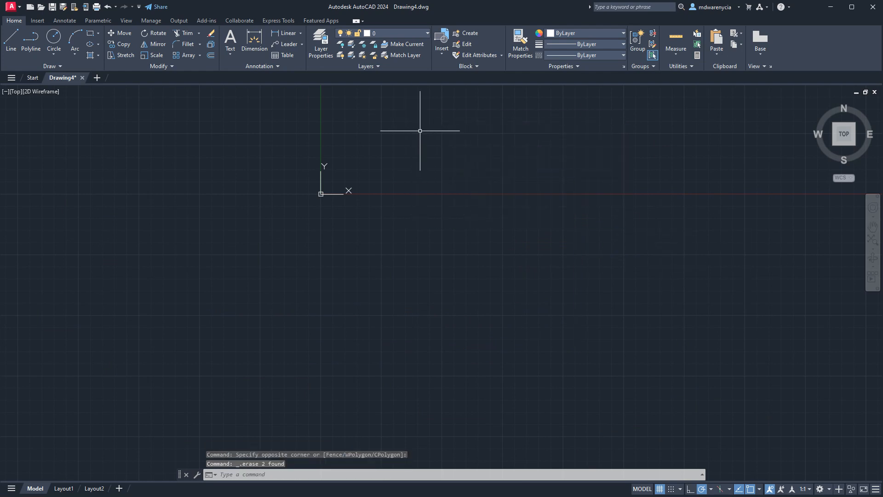
# Draw a 10' horizontal line at 0° starting from the absolute coordinates 5',5' and end the Line command.
pyautogui.click(13, 44)
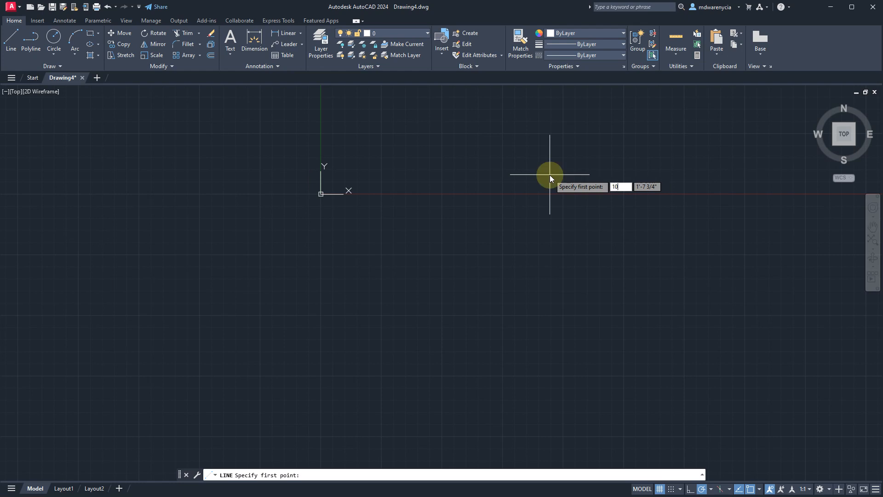
pyautogui.press('BackSpace')
pyautogui.press('BackSpace')
pyautogui.write("5'")
pyautogui.press('Tab')
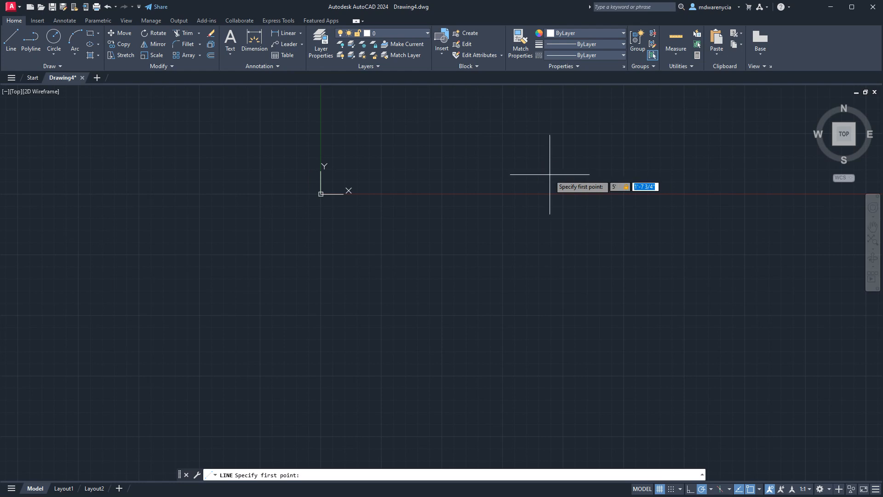
pyautogui.write("5'")
pyautogui.press('Return')
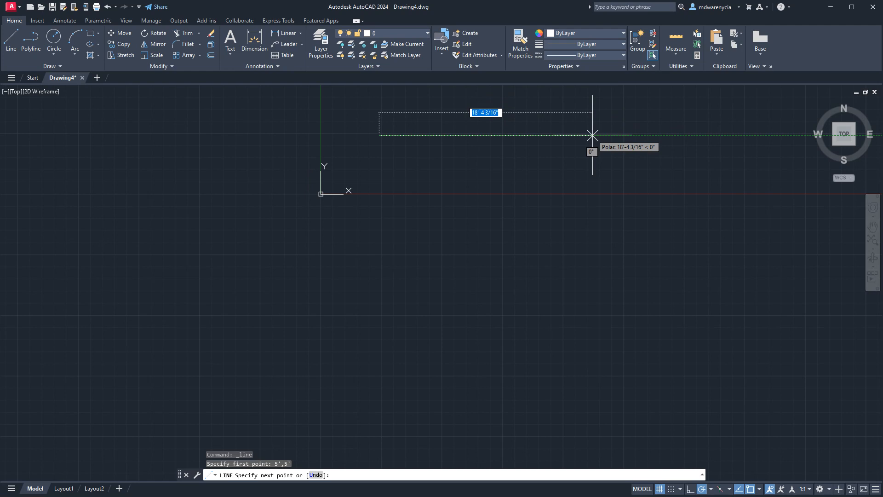
pyautogui.write("10'")
pyautogui.press('Return')
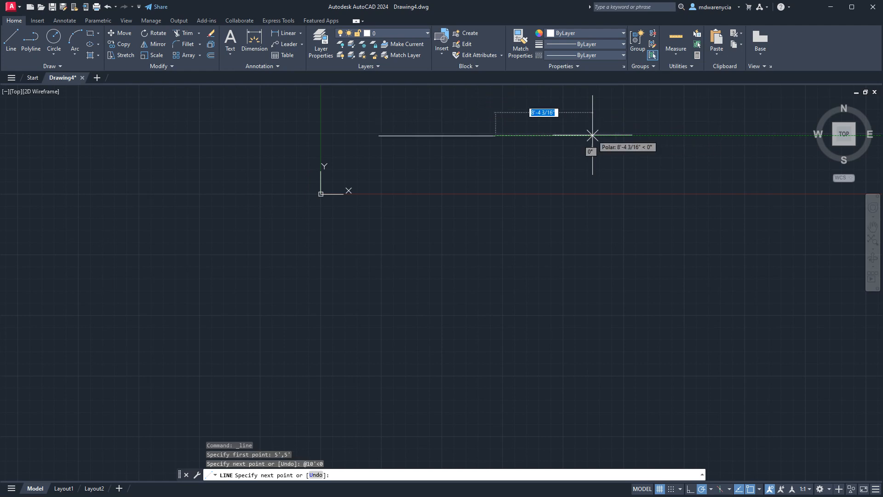
pyautogui.press('Escape')
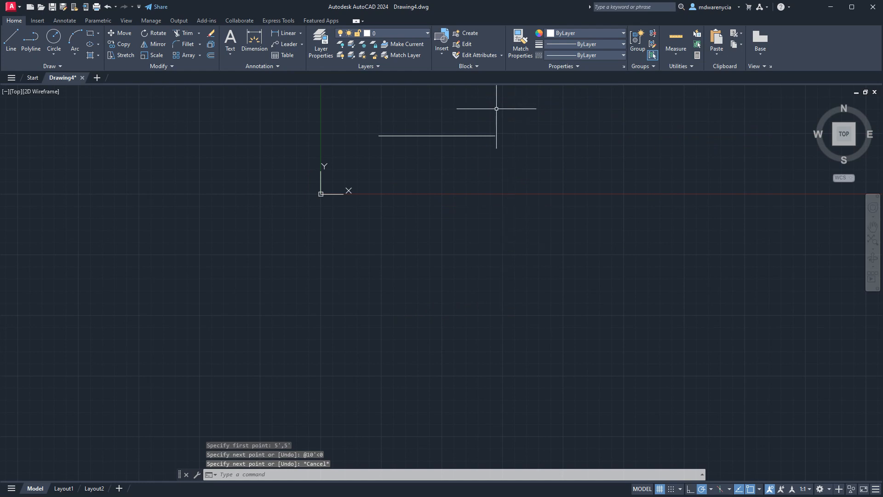
# Check the endpoint snap at the horizontal line's left end using the Line command.
pyautogui.scroll(4, 407, 133)
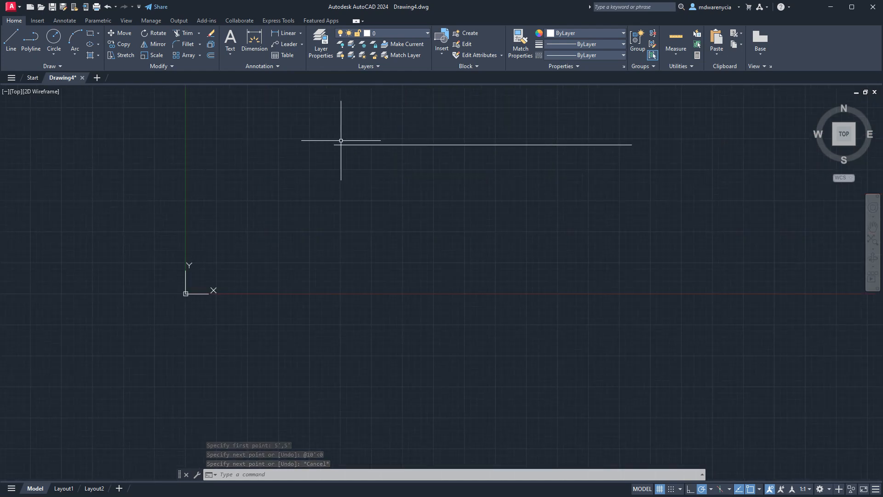
pyautogui.write('l')
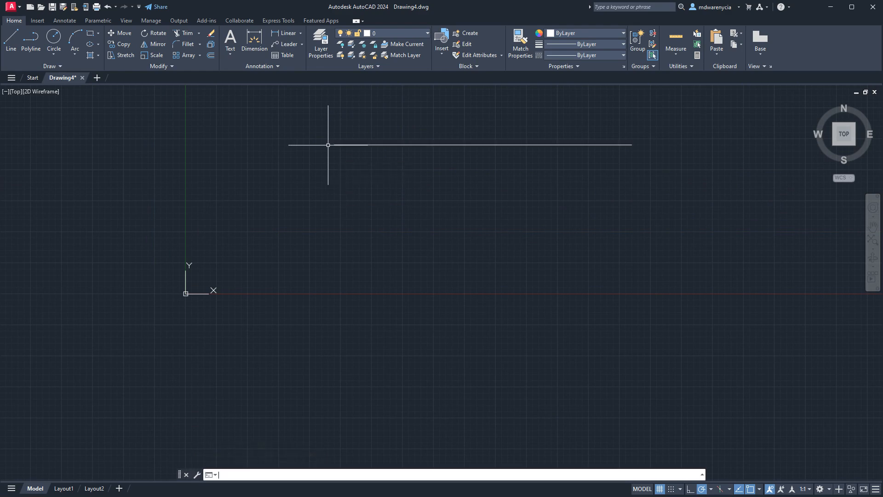
pyautogui.press('Return')
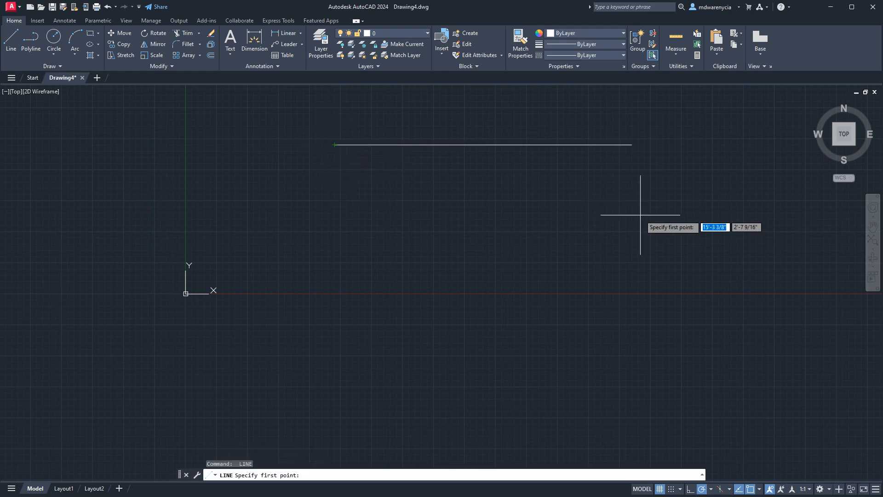
pyautogui.press('Escape')
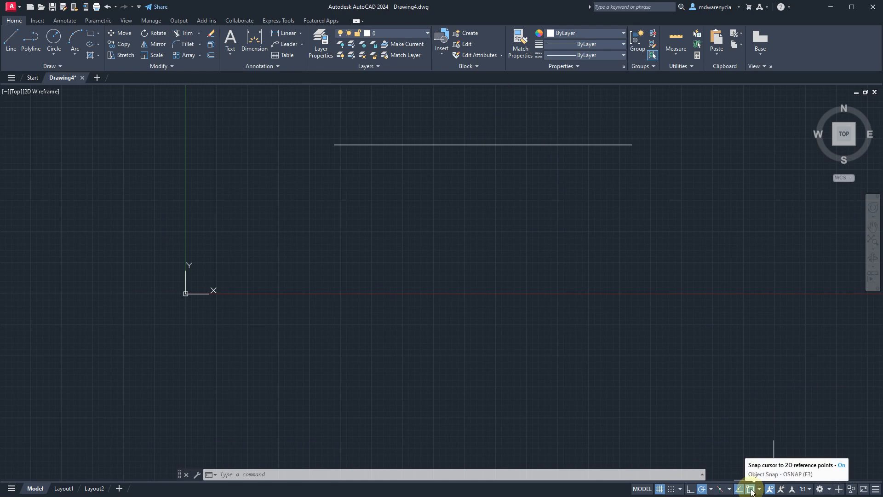
pyautogui.rightClick(317, 150)
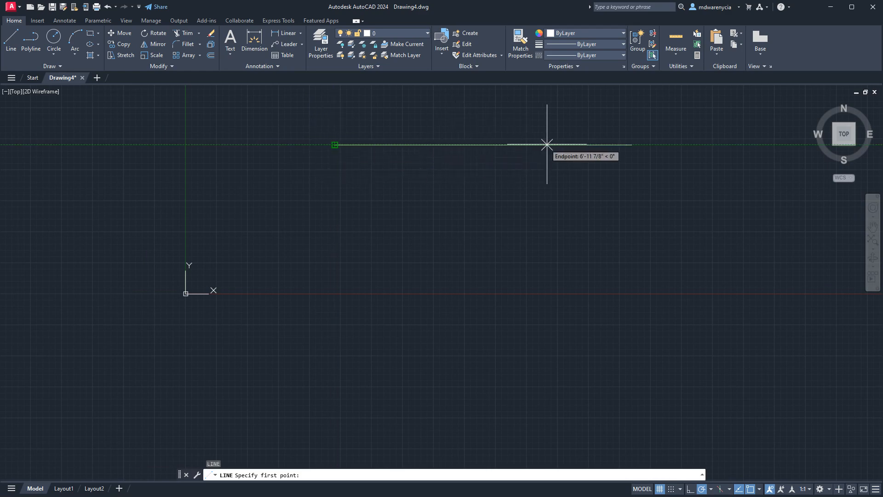
# Enable the Midpoint object snap and cancel the Line command.
pyautogui.click(750, 489)
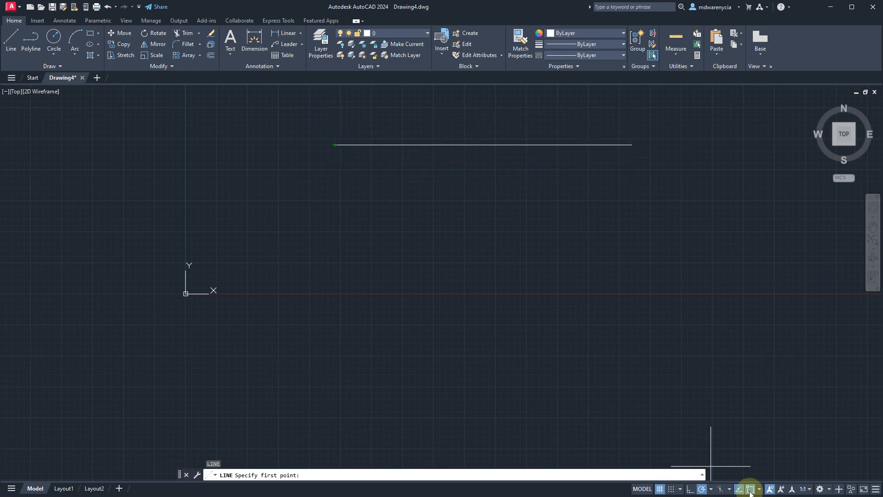
pyautogui.click(759, 490)
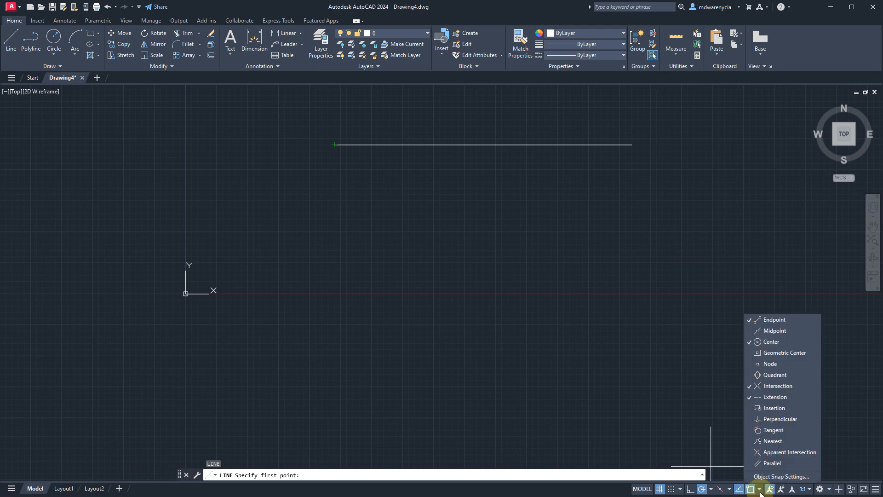
pyautogui.click(771, 330)
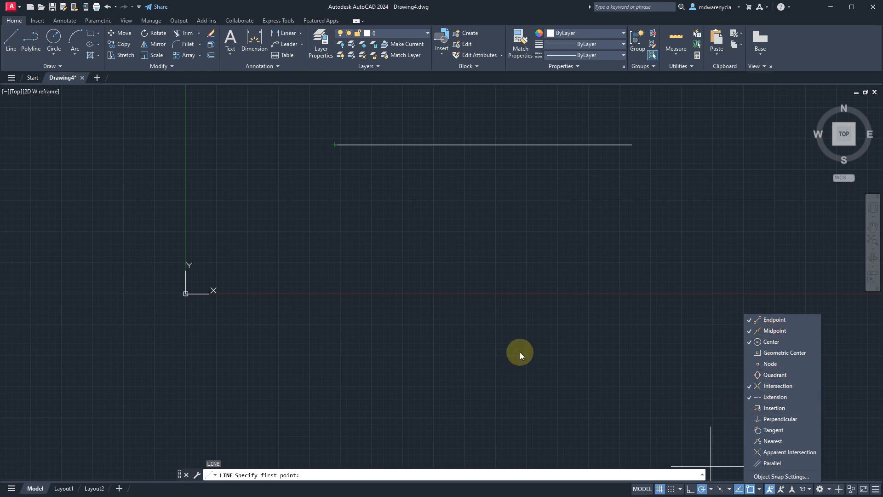
pyautogui.scroll(-6, 529, 290)
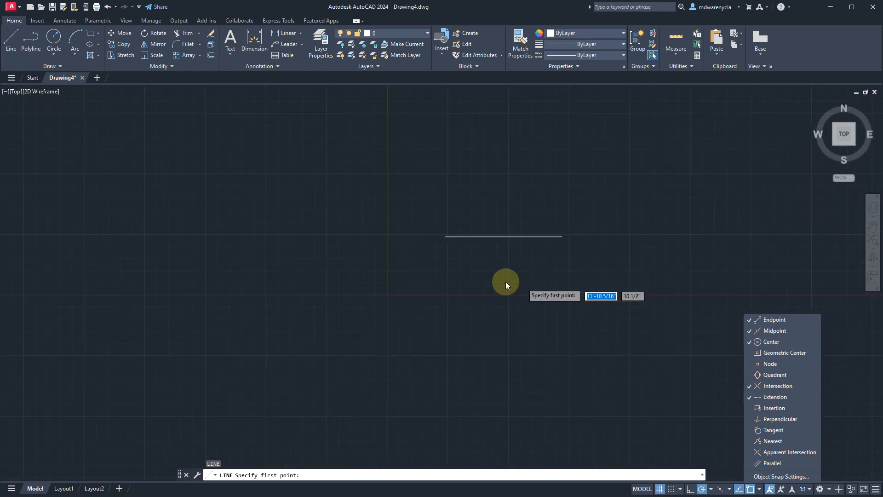
pyautogui.press('Escape')
pyautogui.press('Escape')
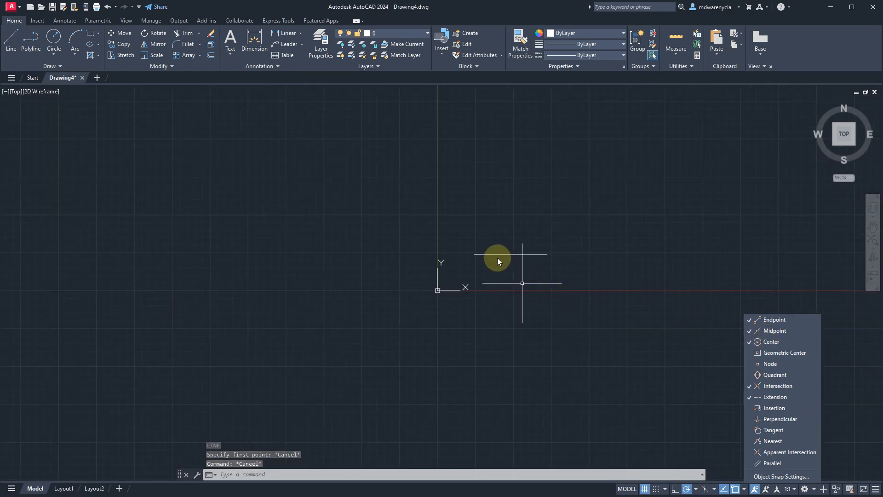
# Check the midpoint snap on the horizontal line with the Line command, review the object snap modes and cancel the command.
pyautogui.scroll(8, 498, 258)
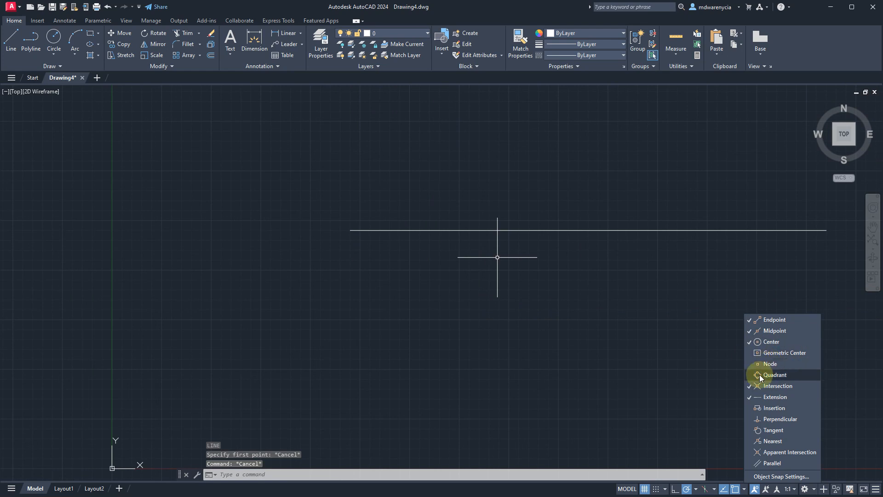
pyautogui.write('l')
pyautogui.press('Return')
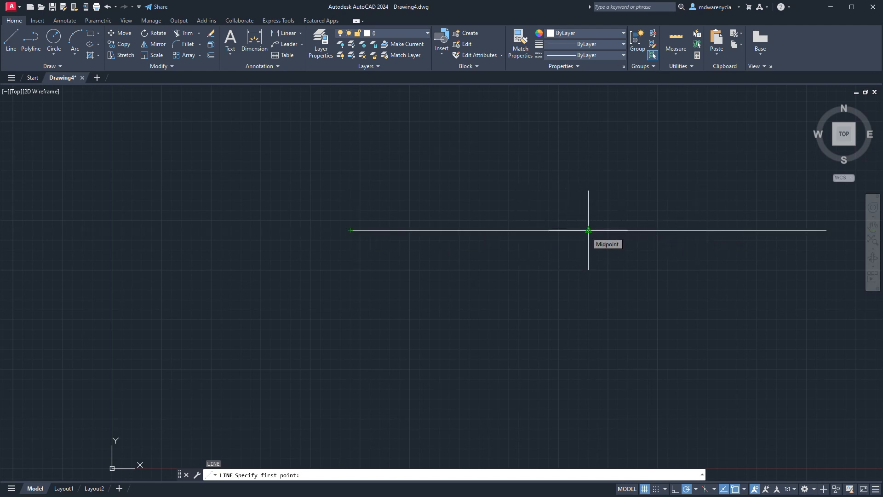
pyautogui.click(744, 489)
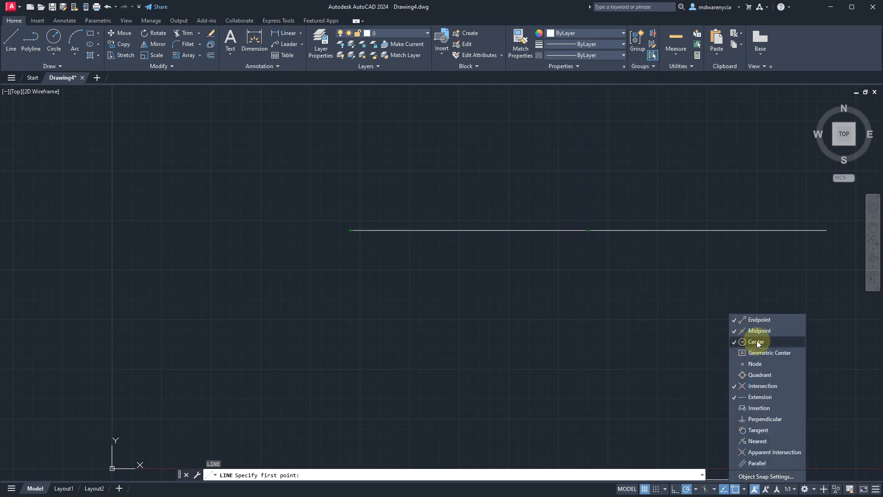
pyautogui.press('Escape')
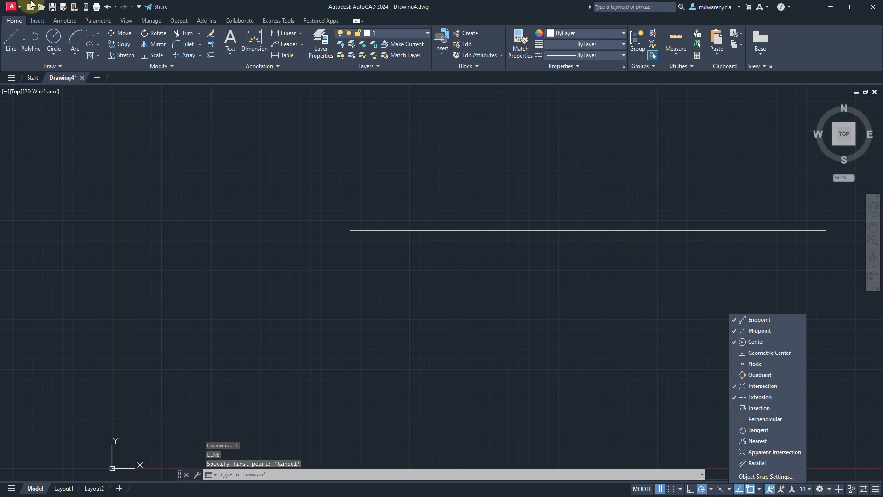
# Draw a circle with a radius of about 1'-10" below the left half of the horizontal line.
pyautogui.click(54, 38)
pyautogui.click(486, 349)
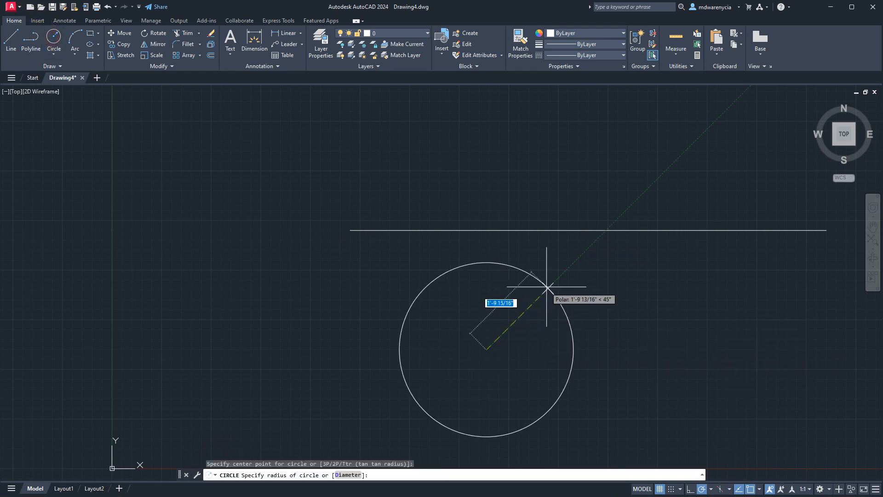
pyautogui.click(547, 288)
pyautogui.press('Escape')
# Check the center snap on the circle with the Line command, review the object snap modes and cancel the command.
pyautogui.write('l')
pyautogui.press('Return')
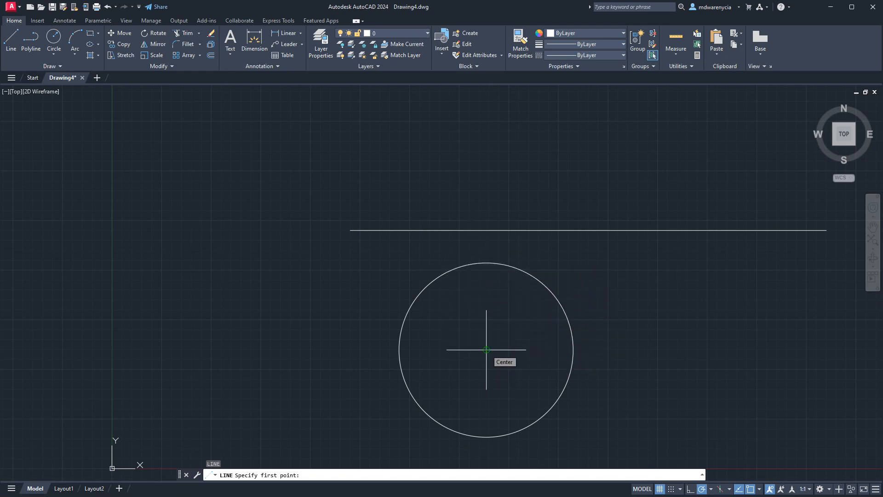
pyautogui.click(759, 491)
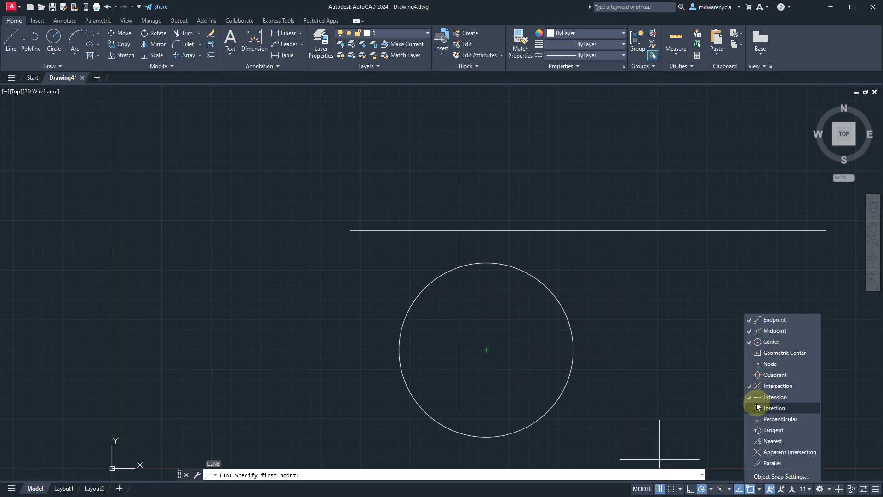
pyautogui.press('Escape')
pyautogui.click(678, 418)
# Draw a slanted line from near the circle's center up to a point just above the horizontal line.
pyautogui.write('l')
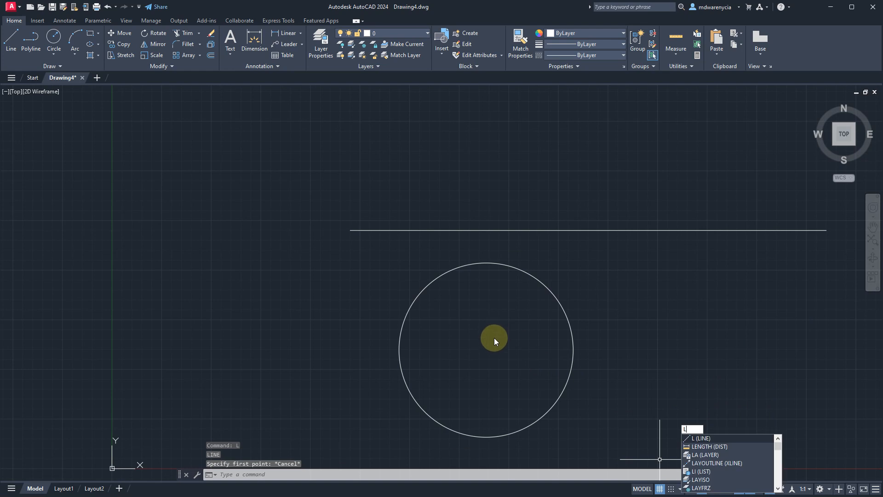
pyautogui.press('Return')
pyautogui.click(484, 355)
pyautogui.click(607, 194)
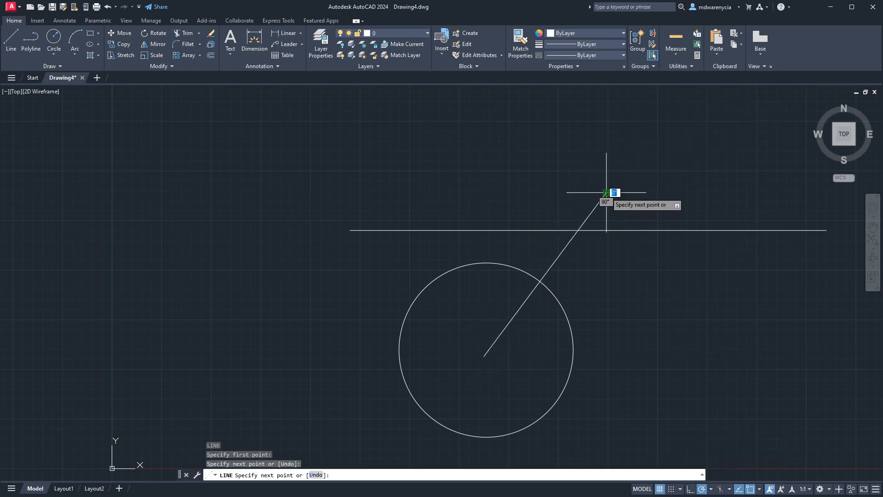
pyautogui.press('Escape')
# Check the intersection snap where the slanted and horizontal lines cross and the slanted line's extension snap, then cancel the Line command.
pyautogui.write('l;')
pyautogui.press('Return')
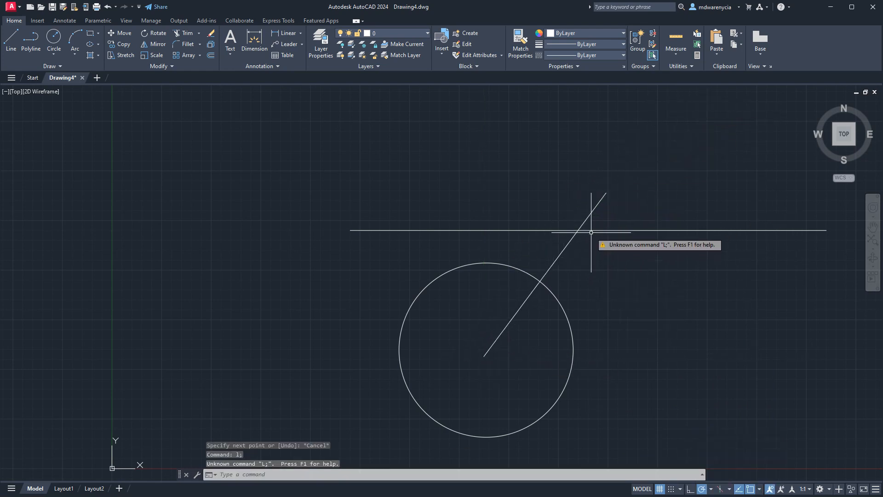
pyautogui.write('l')
pyautogui.press('Return')
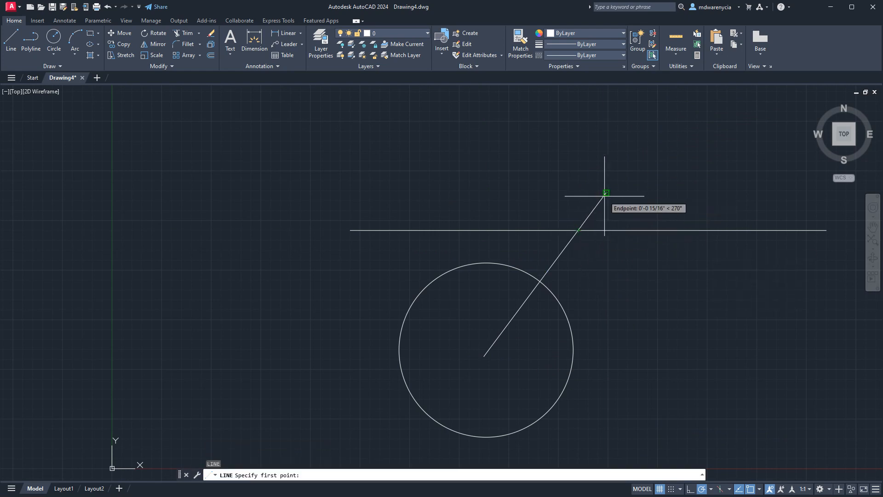
pyautogui.click(578, 230)
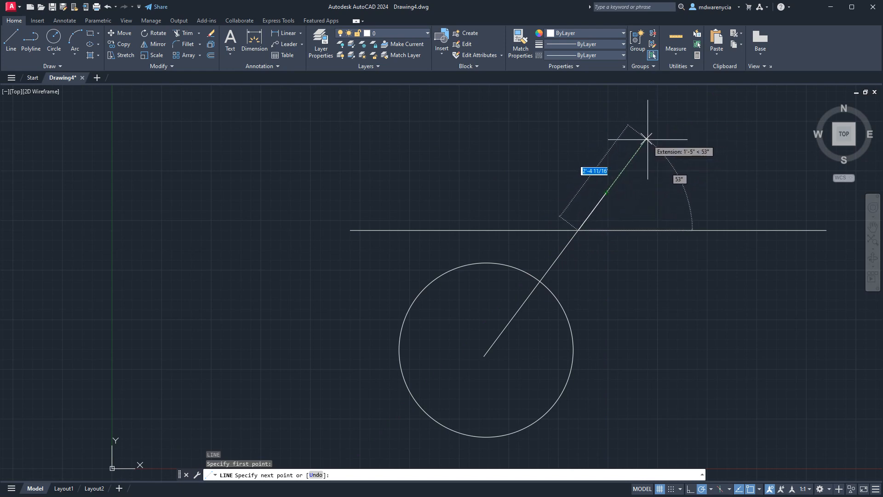
pyautogui.press('Escape')
pyautogui.press('Escape')
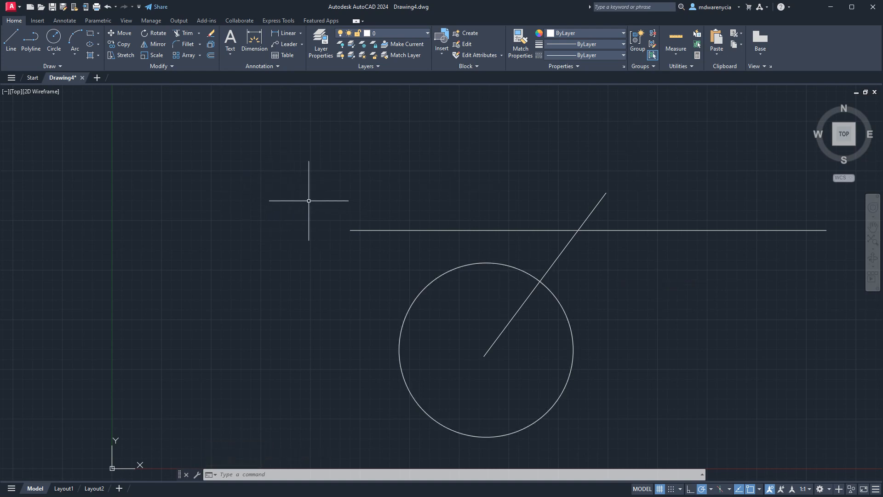
# Select the horizontal line, the slanted line and the circle with one selection window, then clear the selection.
pyautogui.scroll(-2, 268, 183)
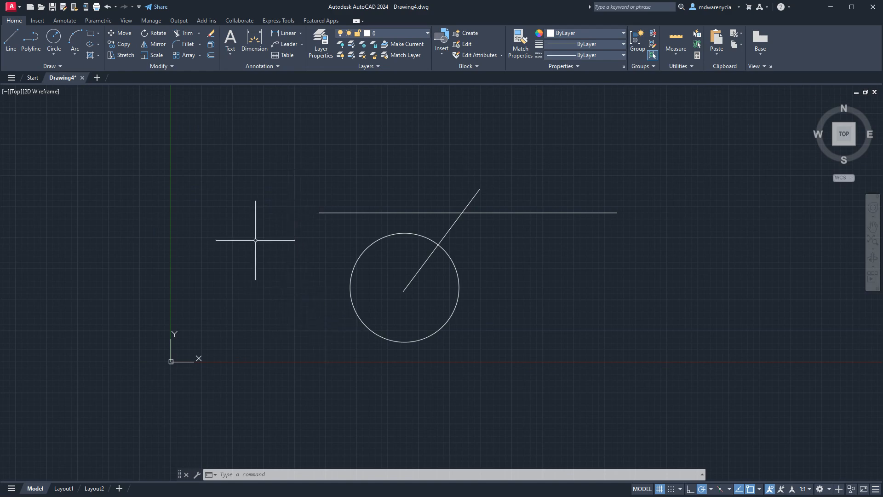
pyautogui.click(258, 164)
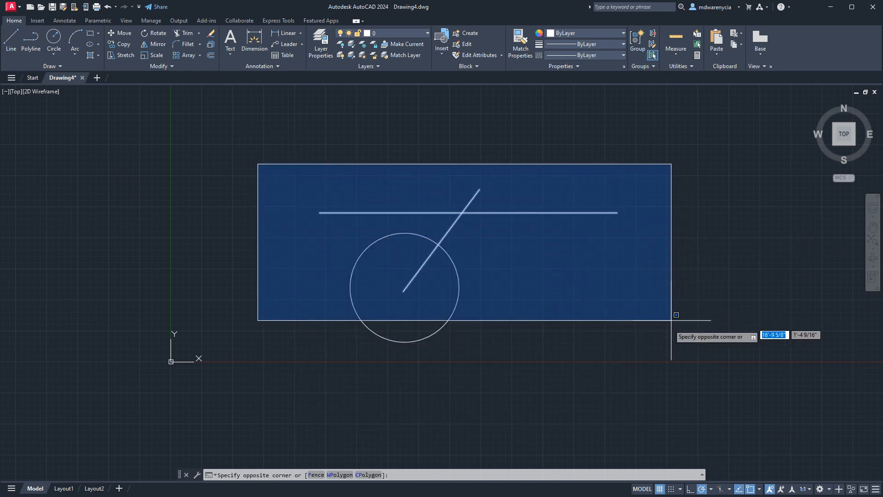
pyautogui.click(686, 355)
pyautogui.press('Escape')
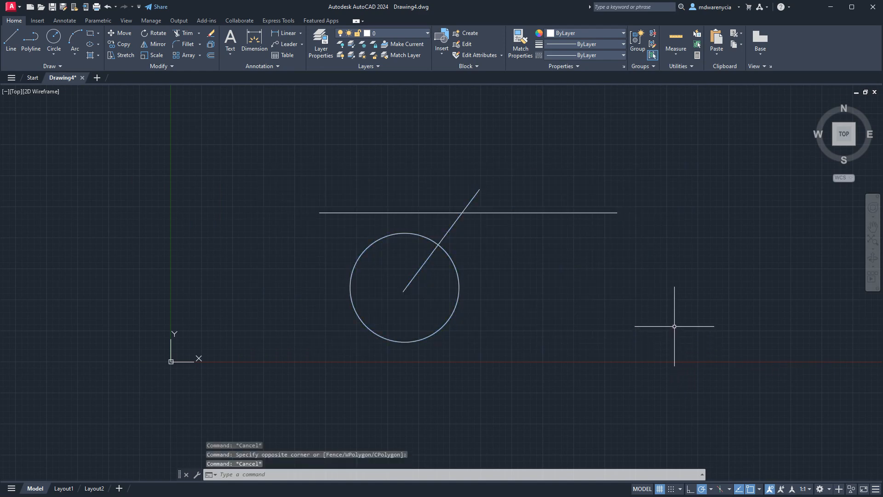
# Window-select only the circle and the slanted line, then clear the selection.
pyautogui.click(243, 138)
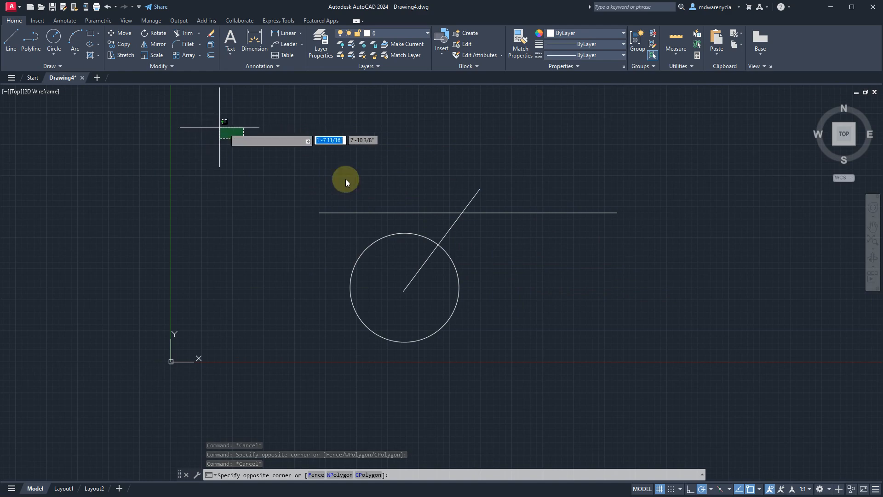
pyautogui.click(512, 349)
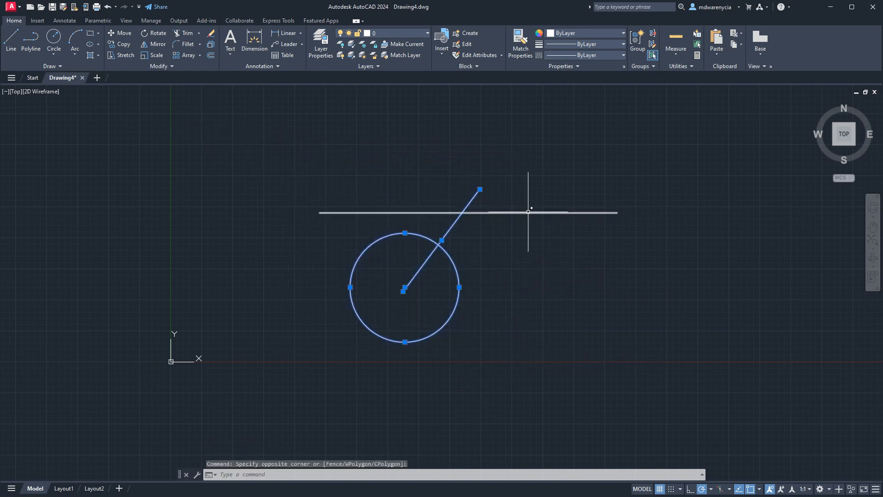
pyautogui.press('Escape')
pyautogui.press('Escape')
# Window-select only the horizontal line, leaving the circle and the slanted line partly outside the selection window.
pyautogui.click(272, 160)
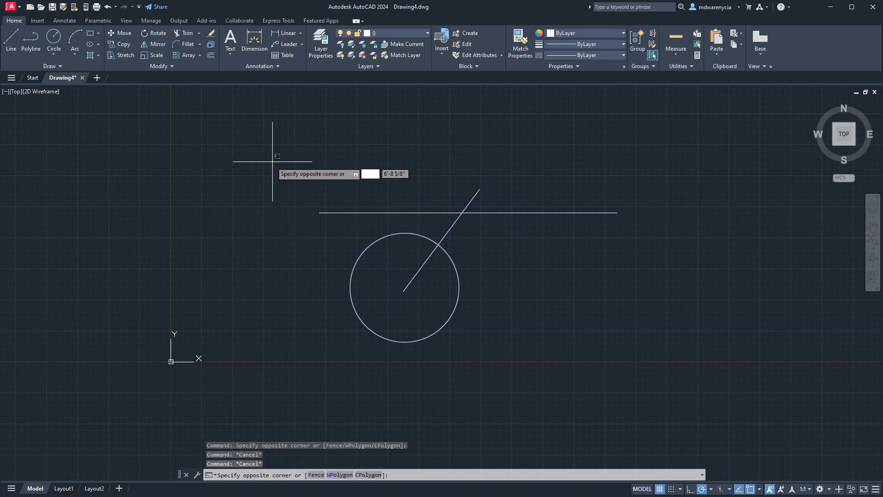
pyautogui.click(735, 220)
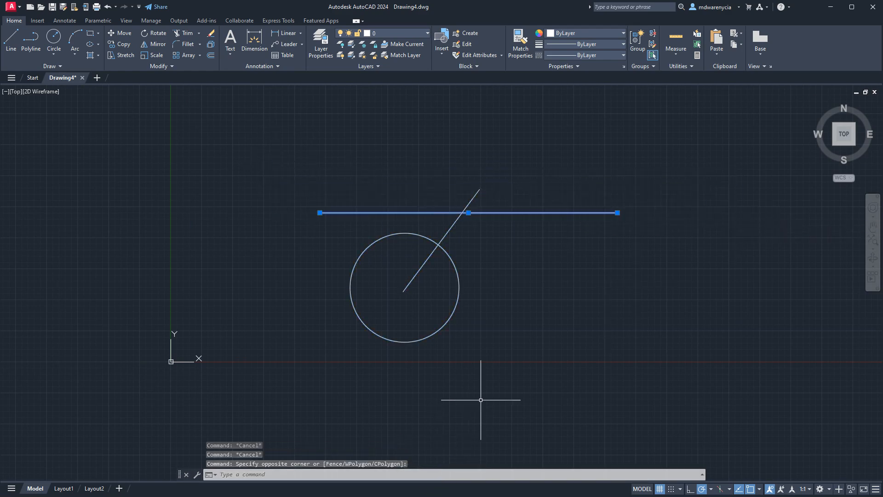
# Select the horizontal line, slanted line and circle with crossing windows that only partly cover them, then clear the selection.
pyautogui.press('Escape')
pyautogui.press('Escape')
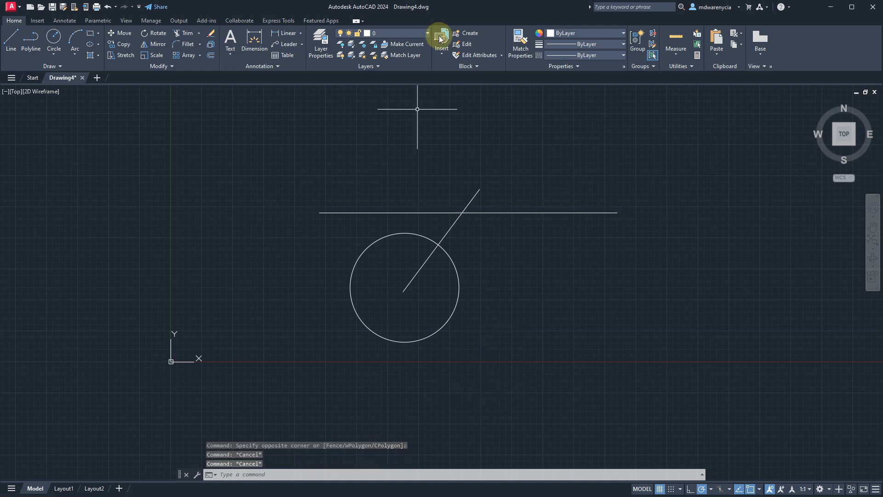
pyautogui.click(709, 155)
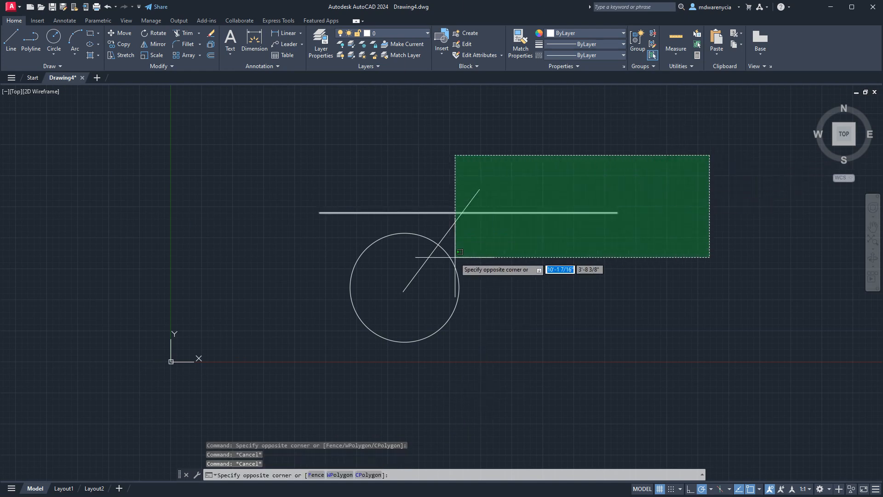
pyautogui.click(524, 341)
pyautogui.click(702, 142)
pyautogui.click(451, 367)
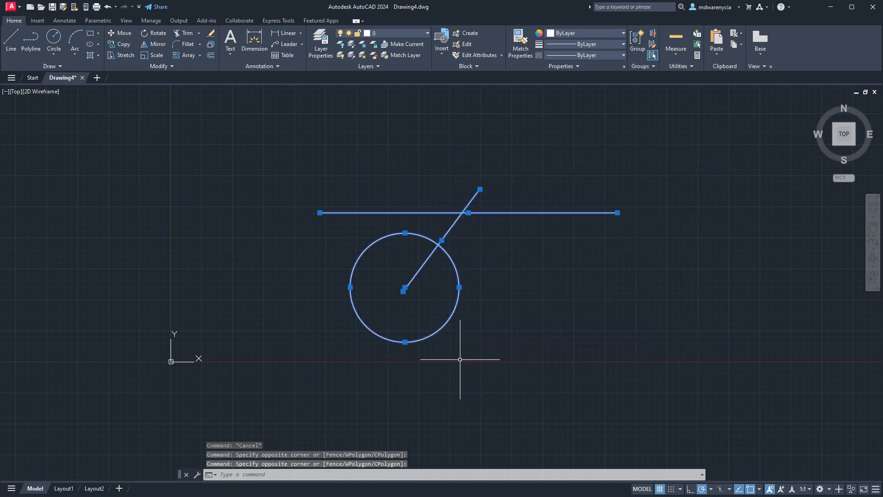
pyautogui.click(724, 163)
pyautogui.click(532, 315)
pyautogui.press('Escape')
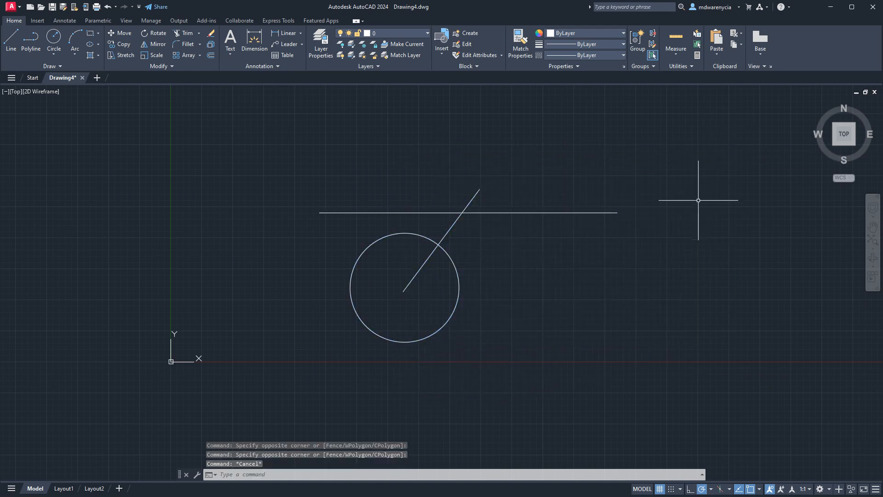
# Crossing-select only the horizontal and slanted lines, keeping the selection window off the circle, then clear the selection.
pyautogui.click(727, 164)
pyautogui.click(458, 240)
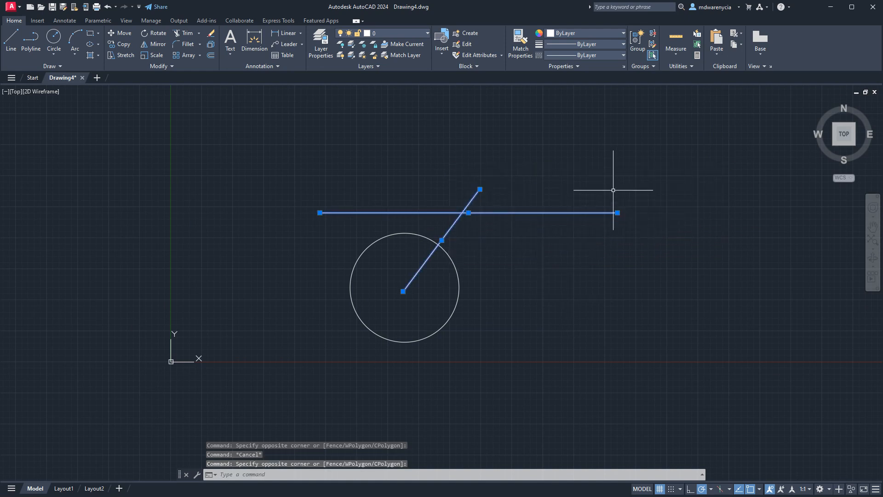
pyautogui.press('Escape')
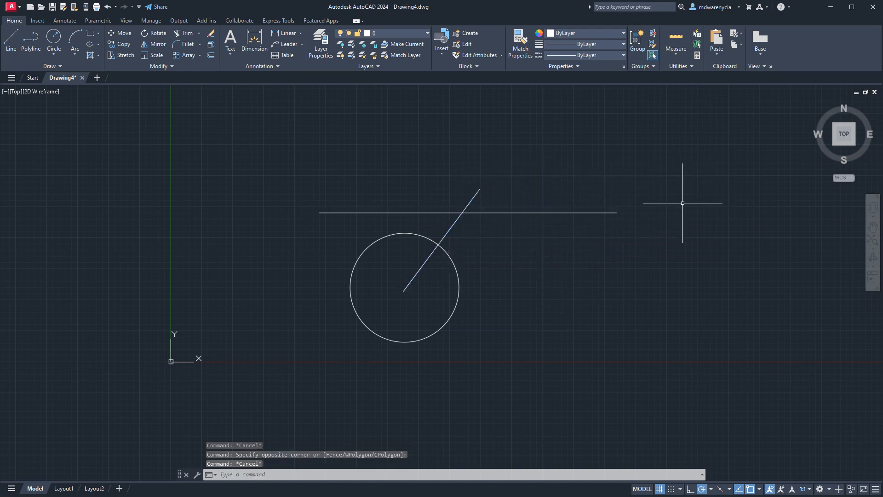
# Crossing-select only the slanted line twice, touching just its part above the horizontal line, and clear the selection each time.
pyautogui.click(633, 141)
pyautogui.click(485, 193)
pyautogui.click(507, 191)
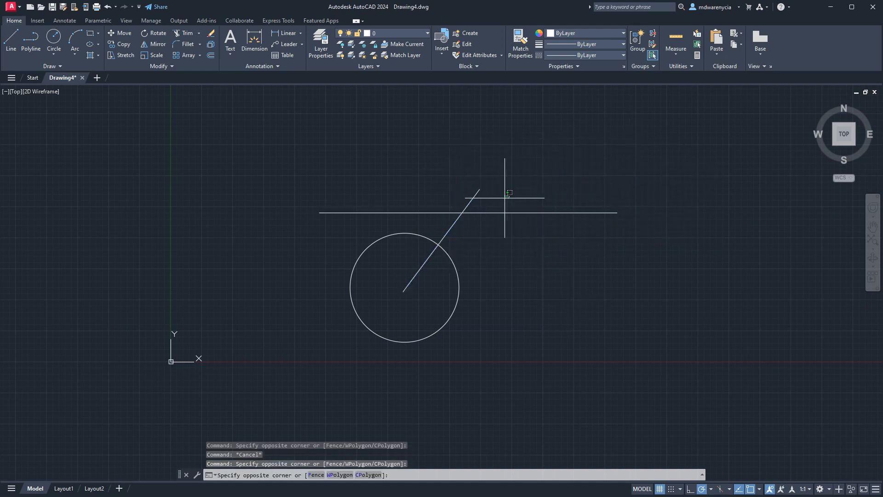
pyautogui.click(473, 198)
pyautogui.scroll(5, 485, 203)
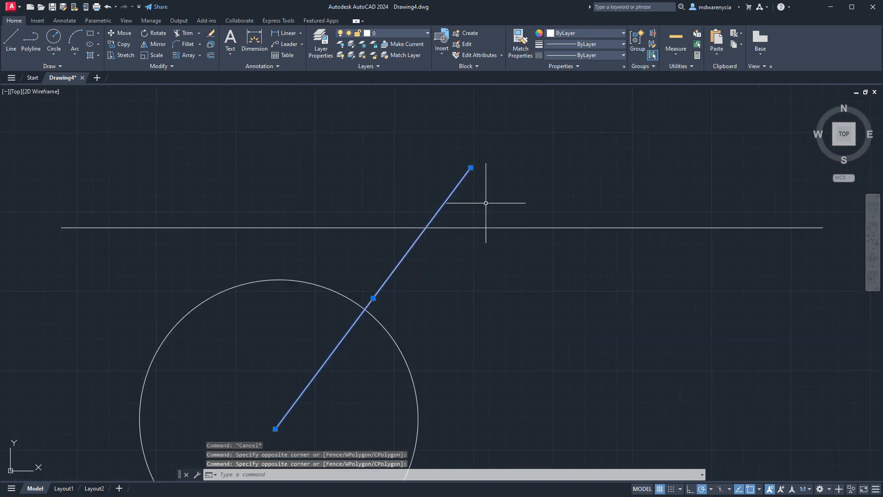
pyautogui.press('Escape')
pyautogui.click(585, 187)
pyautogui.click(302, 221)
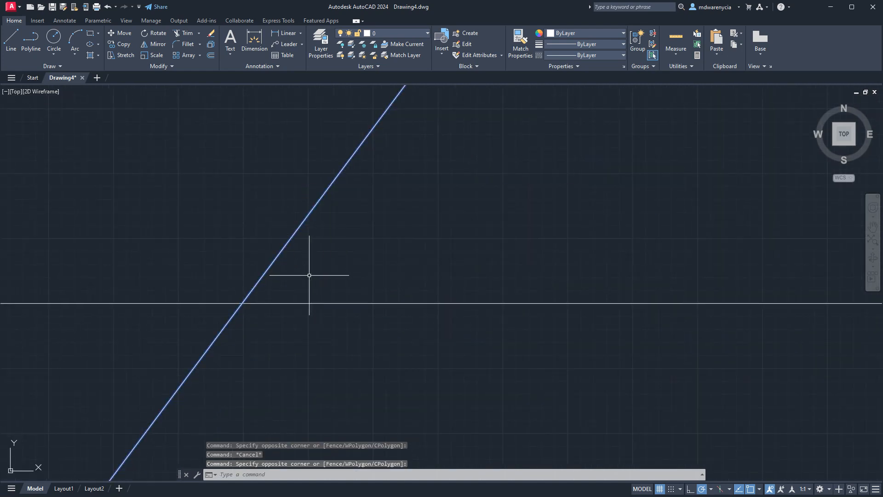
pyautogui.scroll(-5, 306, 216)
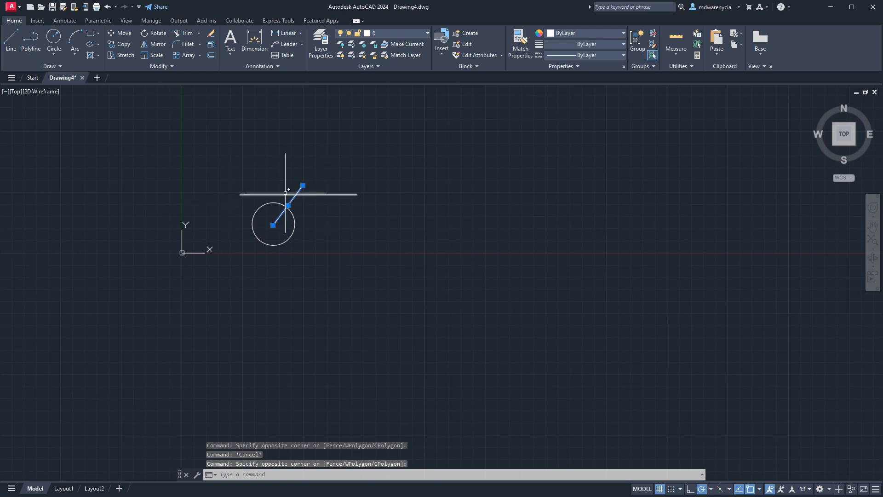
pyautogui.scroll(5, 184, 180)
pyautogui.scroll(-6, 186, 178)
pyautogui.press('Escape')
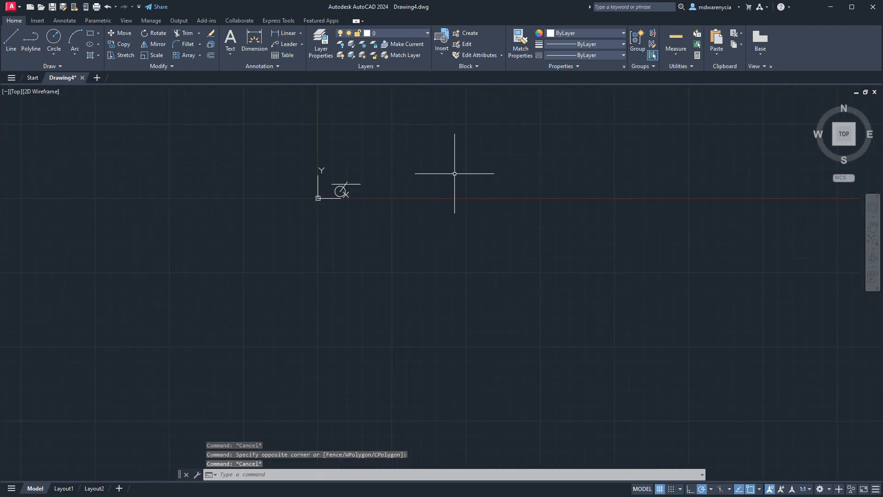
# Try lasso selection around the shapes, picking up the horizontal and slanted lines, then clear the selection.
pyautogui.scroll(6, 297, 175)
pyautogui.moveTo(430, 173); pyautogui.dragTo(302, 167, button='middle')
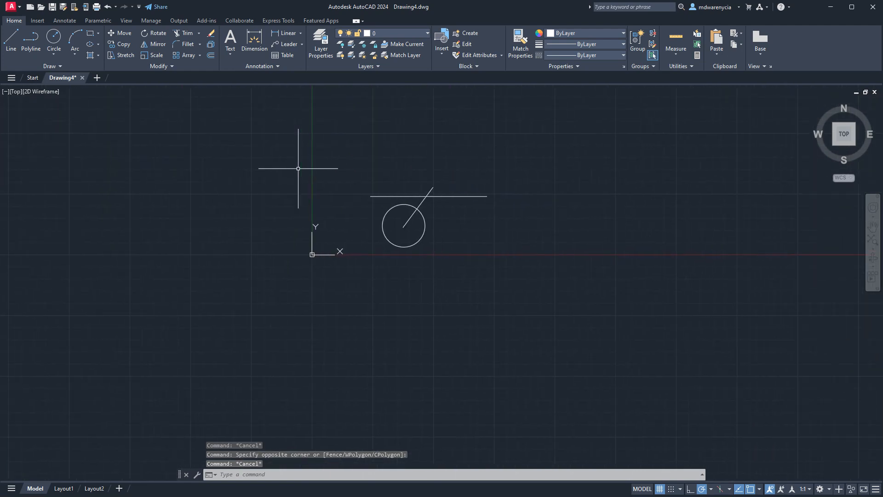
pyautogui.moveTo(348, 151)
pyautogui.mouseDown()
pyautogui.moveTo(467, 138)
pyautogui.moveTo(513, 266)
pyautogui.moveTo(285, 202)
pyautogui.moveTo(221, 336)
pyautogui.mouseUp()
pyautogui.moveTo(555, 182)
pyautogui.mouseDown()
pyautogui.moveTo(489, 142)
pyautogui.moveTo(354, 177)
pyautogui.moveTo(405, 212)
pyautogui.moveTo(447, 217)
pyautogui.moveTo(520, 177)
pyautogui.mouseUp()
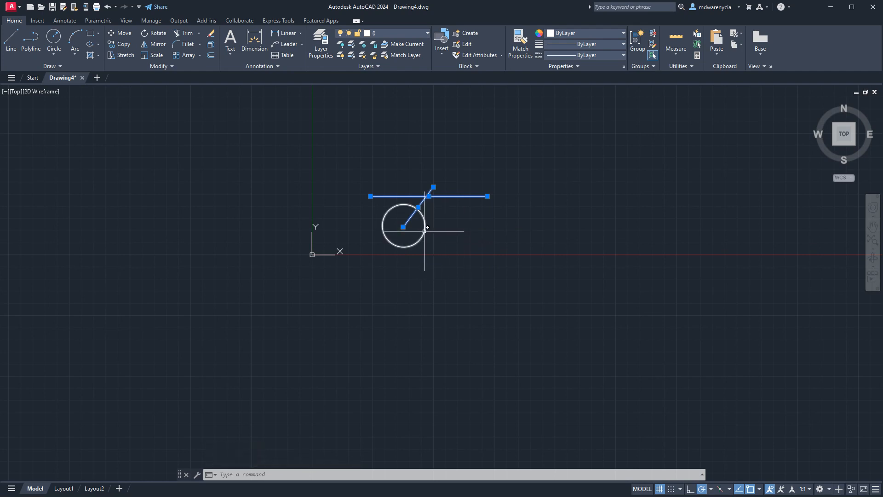
pyautogui.press('Escape')
# Draw three separate short slanted lines in a row beside the circle, below the horizontal line, with the Line command.
pyautogui.write('l')
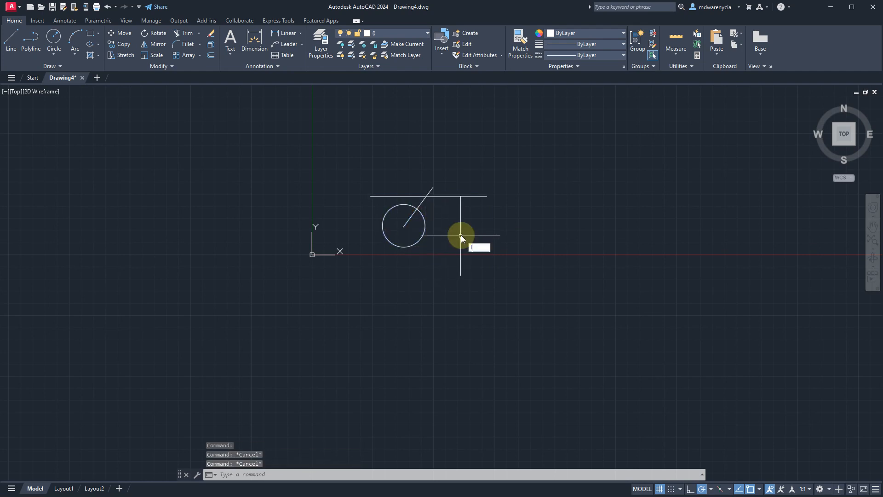
pyautogui.press('Return')
pyautogui.click(436, 242)
pyautogui.click(453, 225)
pyautogui.press('Return')
pyautogui.press('Return')
pyautogui.click(465, 240)
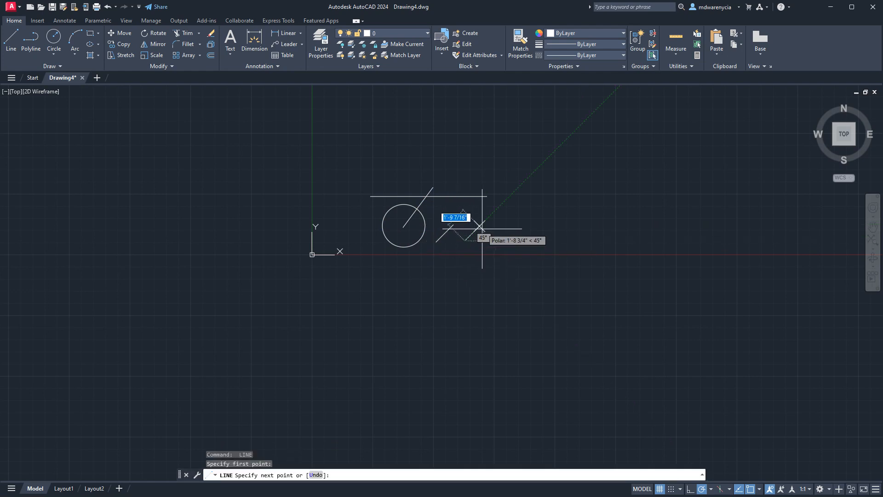
pyautogui.click(479, 226)
pyautogui.press('Return')
pyautogui.press('Return')
pyautogui.click(498, 239)
pyautogui.click(526, 222)
pyautogui.press('Return')
pyautogui.press('Escape')
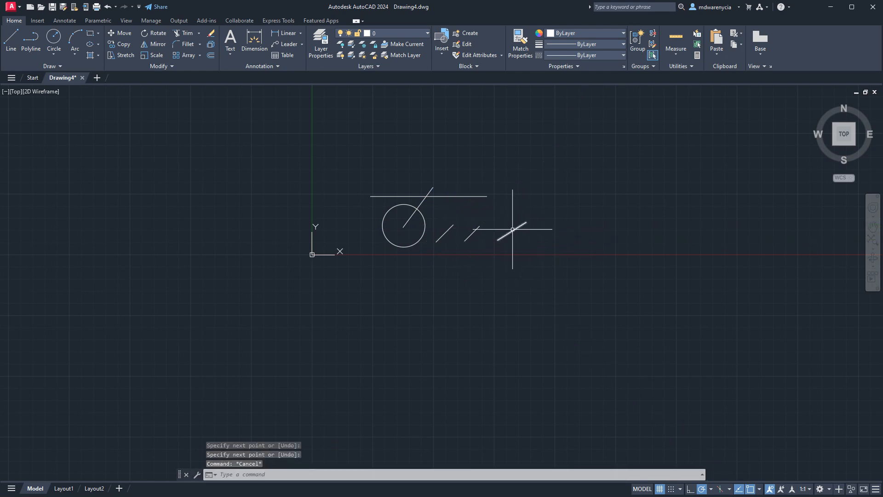
# Build up a selection of the three short lines, the long slanted line and the horizontal line, leaving out the circle.
pyautogui.click(512, 230)
pyautogui.click(469, 233)
pyautogui.click(445, 236)
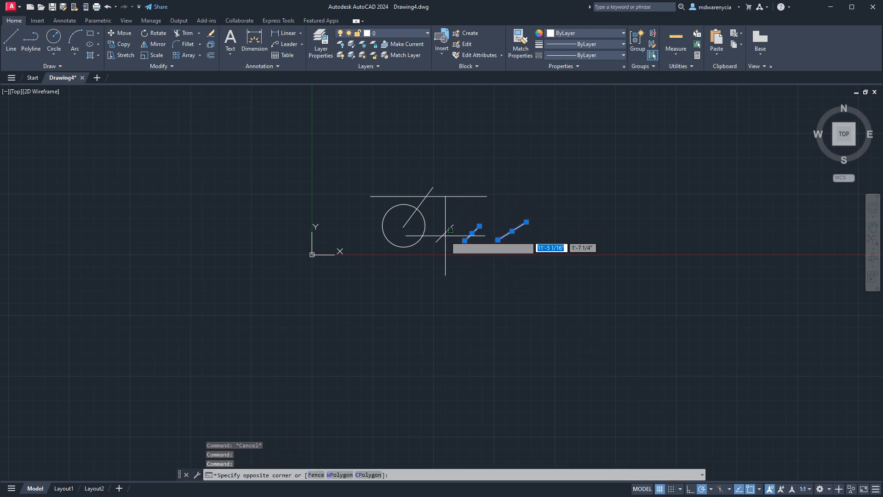
pyautogui.click(440, 233)
pyautogui.click(418, 208)
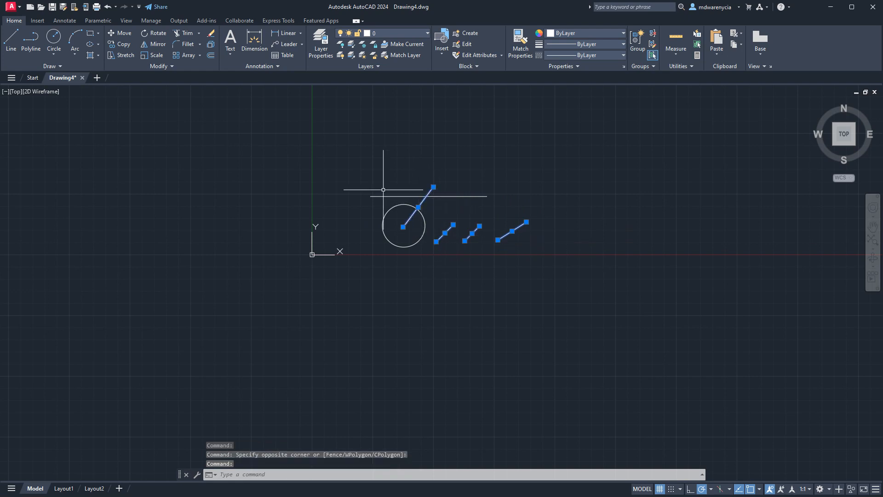
pyautogui.click(338, 168)
pyautogui.click(555, 207)
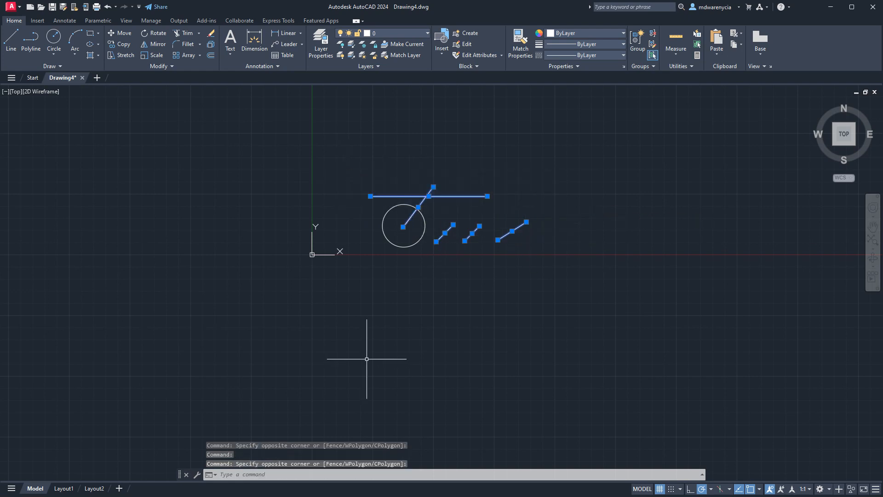
# Remove the short lines individually and the horizontal and long slanted lines together from the selection until nothing is selected.
pyautogui.keyDown('shift'); pyautogui.click(467, 239); pyautogui.keyUp('shift')
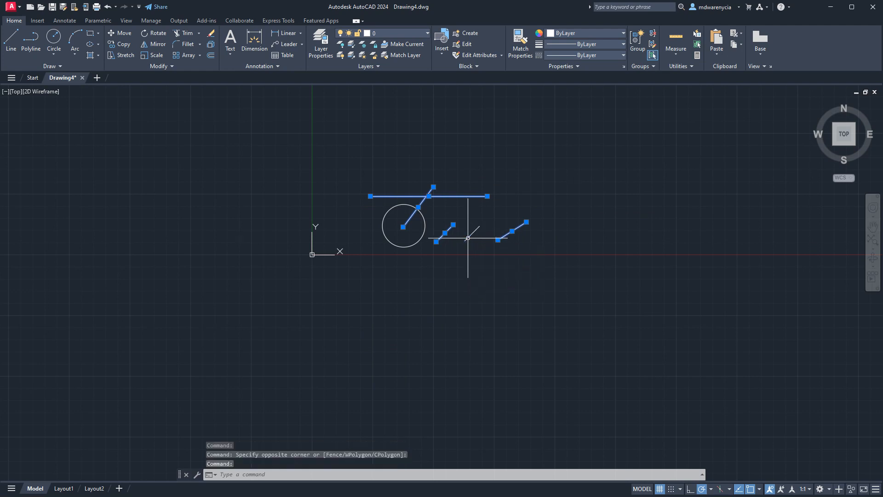
pyautogui.keyDown('shift'); pyautogui.click(504, 236); pyautogui.keyUp('shift')
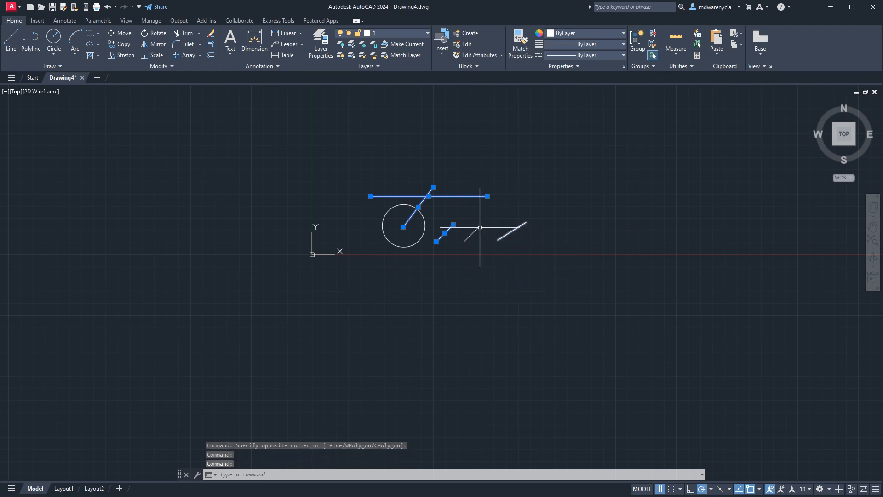
pyautogui.keyDown('shift'); pyautogui.click(417, 196); pyautogui.keyUp('shift')
pyautogui.keyDown('shift'); pyautogui.click(492, 174); pyautogui.keyUp('shift')
pyautogui.keyDown('shift'); pyautogui.click(391, 192); pyautogui.keyUp('shift')
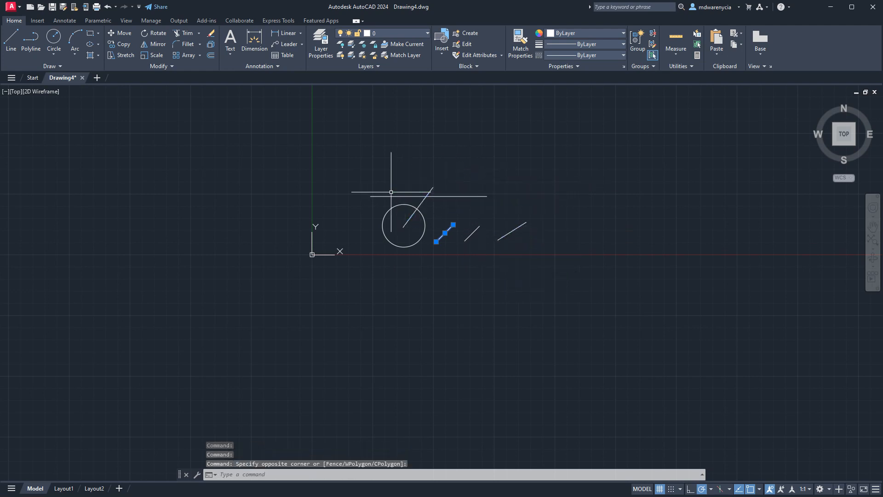
pyautogui.keyDown('shift'); pyautogui.click(583, 204); pyautogui.keyUp('shift')
pyautogui.keyDown('shift'); pyautogui.click(406, 282); pyautogui.keyUp('shift')
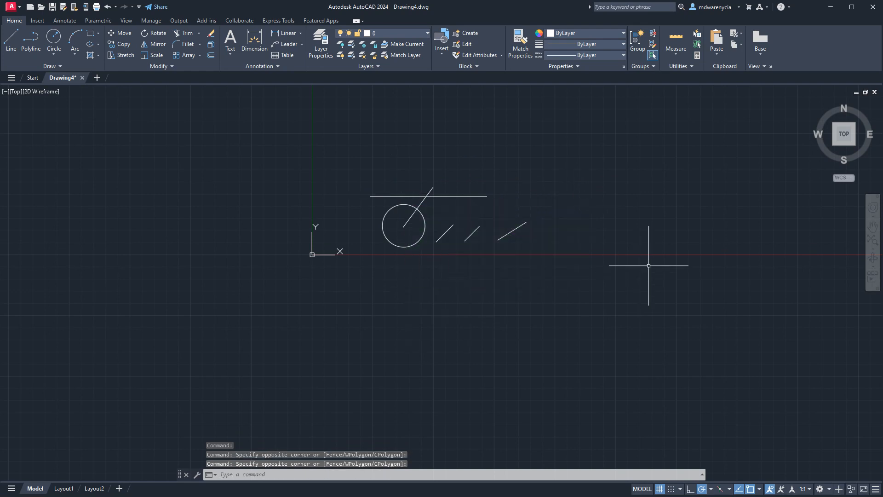
# Try a window around all objects, then crossing-lasso the horizontal line, the long slanted line and the two short lines farthest from the circle.
pyautogui.keyDown('shift'); pyautogui.click(339, 179); pyautogui.keyUp('shift')
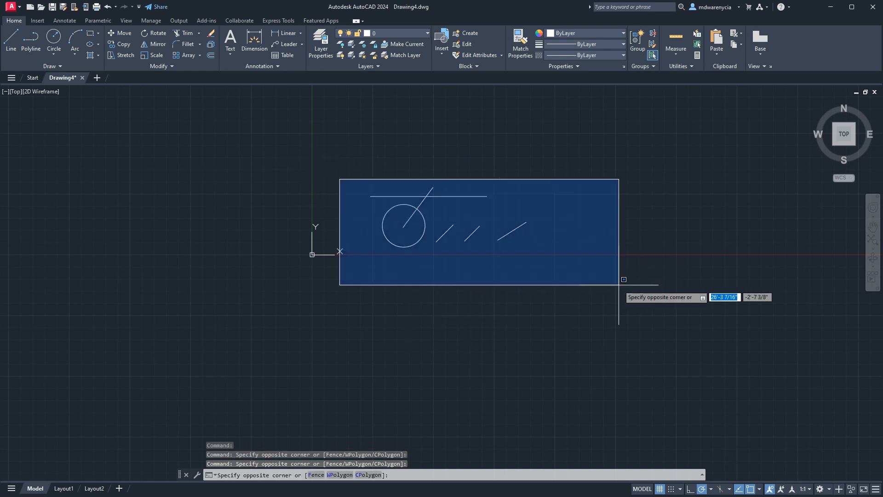
pyautogui.keyDown('shift'); pyautogui.click(620, 286); pyautogui.keyUp('shift')
pyautogui.moveTo(526, 287); pyautogui.dragTo(400, 164)
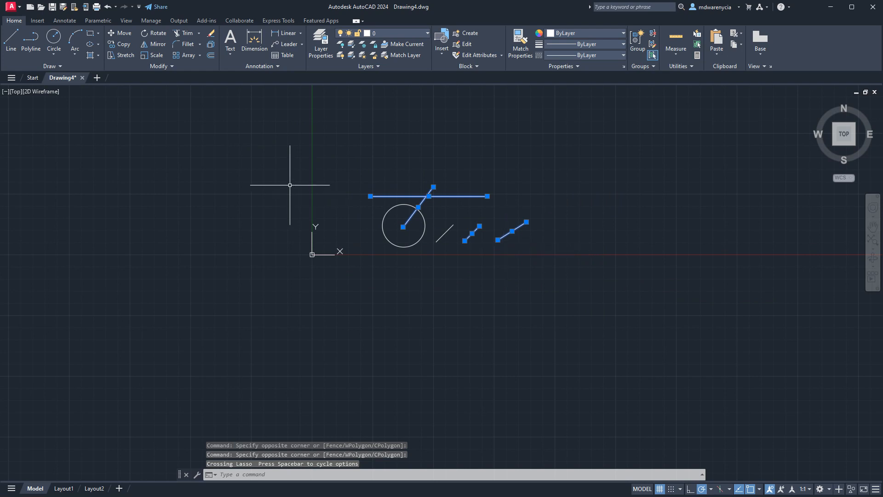
# Remove the horizontal line from the selection with a window around it, then clear the remaining selection.
pyautogui.moveTo(304, 158)
pyautogui.keyDown('shift'); pyautogui.mouseDown()
pyautogui.moveTo(470, 223)
pyautogui.moveTo(319, 164)
pyautogui.mouseUp(); pyautogui.keyUp('shift')
pyautogui.keyDown('shift'); pyautogui.click(312, 161); pyautogui.keyUp('shift')
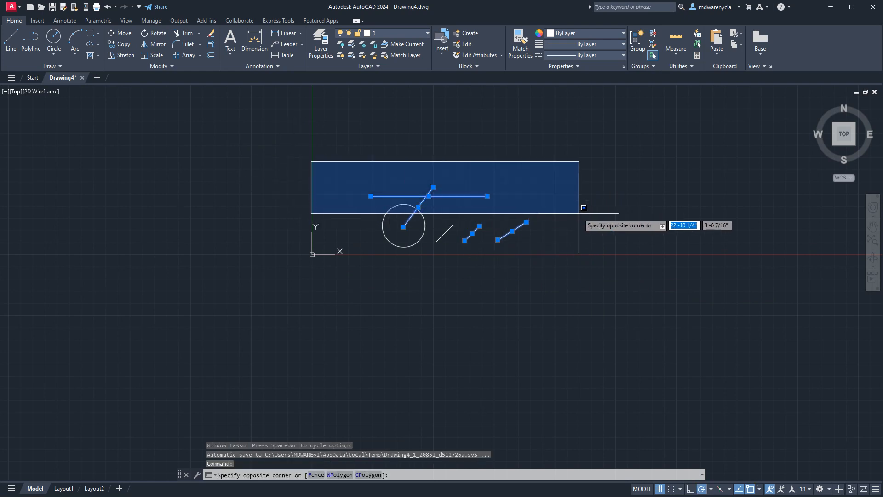
pyautogui.keyDown('shift'); pyautogui.click(584, 208); pyautogui.keyUp('shift')
pyautogui.keyDown('shift'); pyautogui.click(432, 213); pyautogui.keyUp('shift')
pyautogui.keyDown('shift'); pyautogui.click(474, 242); pyautogui.keyUp('shift')
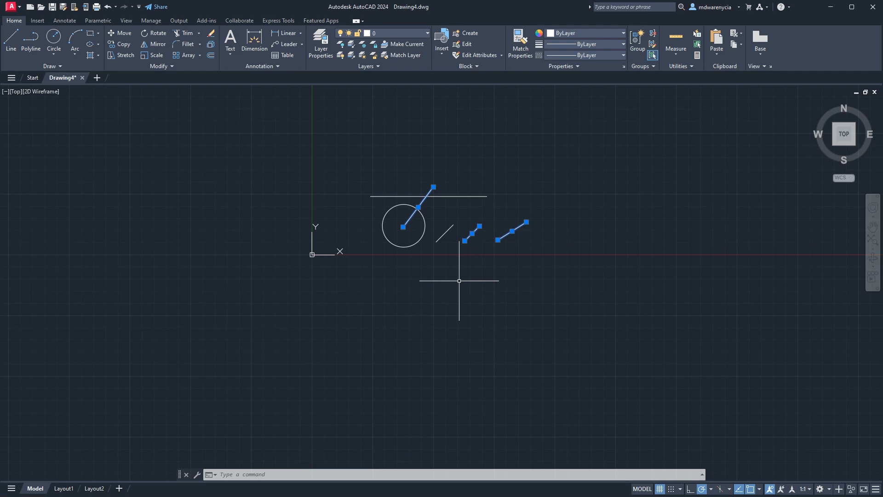
pyautogui.press('Escape')
pyautogui.press('Escape')
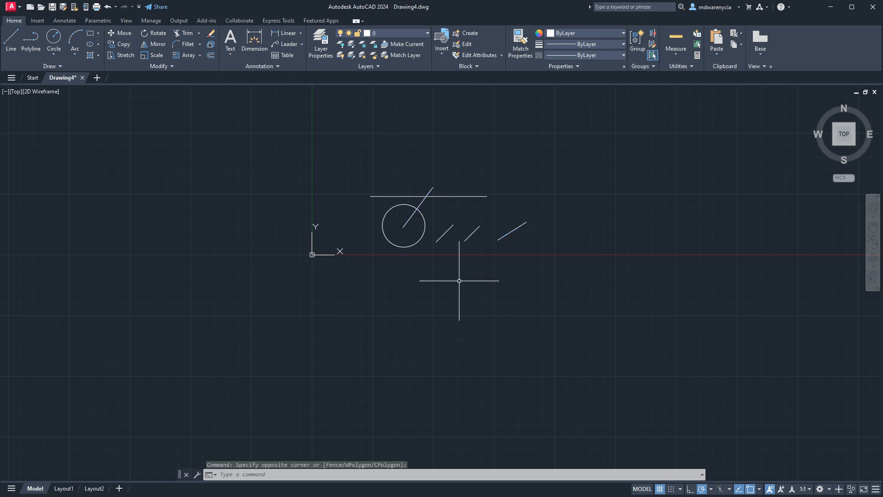
# Window-select all the lines and the circle and erase them from the drawing.
pyautogui.click(312, 108)
pyautogui.click(660, 292)
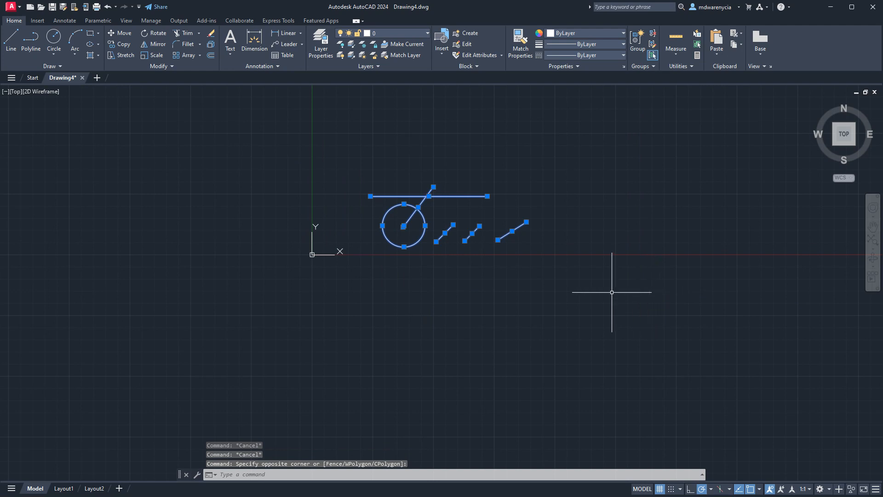
pyautogui.press('Delete')
pyautogui.press('Escape')
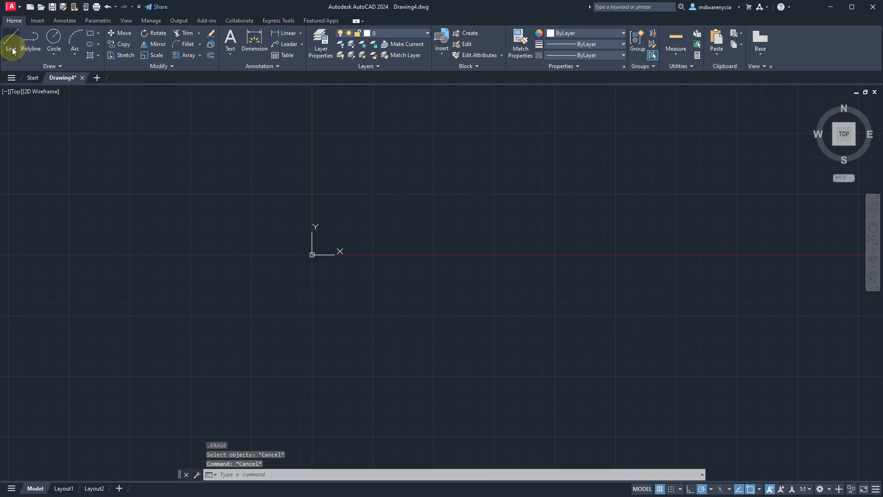
# Draw a closed rectangle about 15'-5" wide as one continuous polyline, returning to its start point.
pyautogui.click(33, 44)
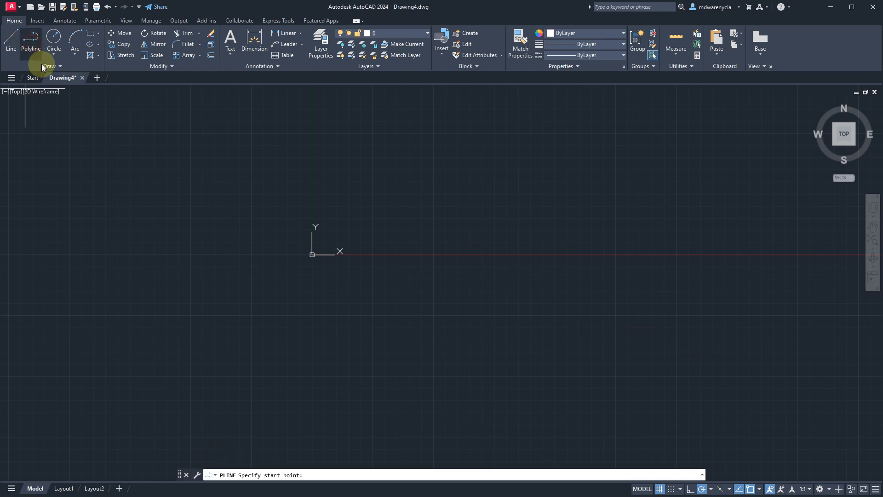
pyautogui.click(462, 199)
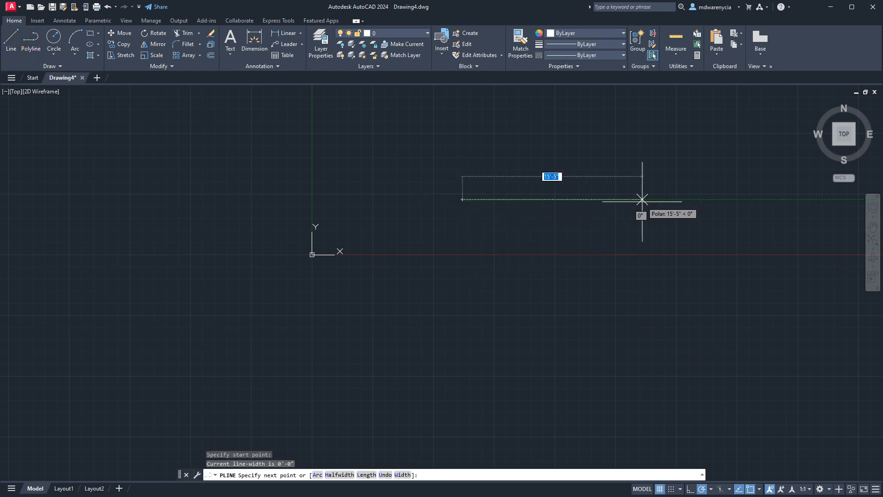
pyautogui.click(643, 199)
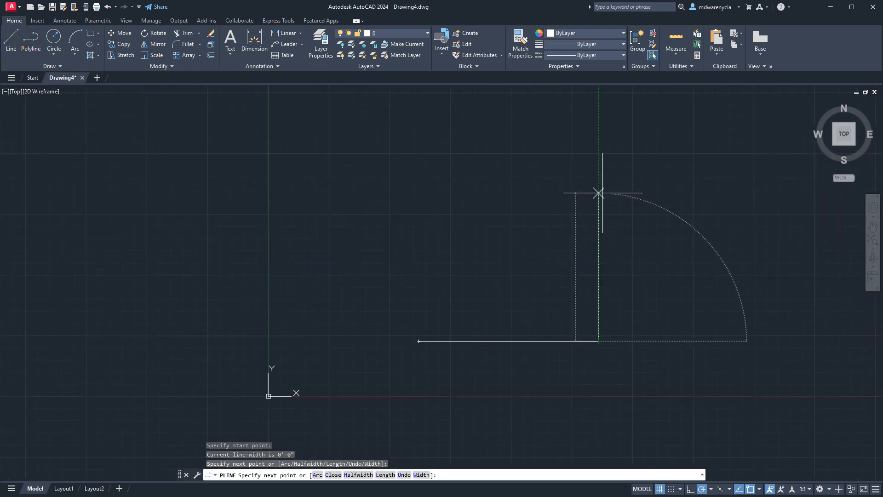
pyautogui.click(597, 193)
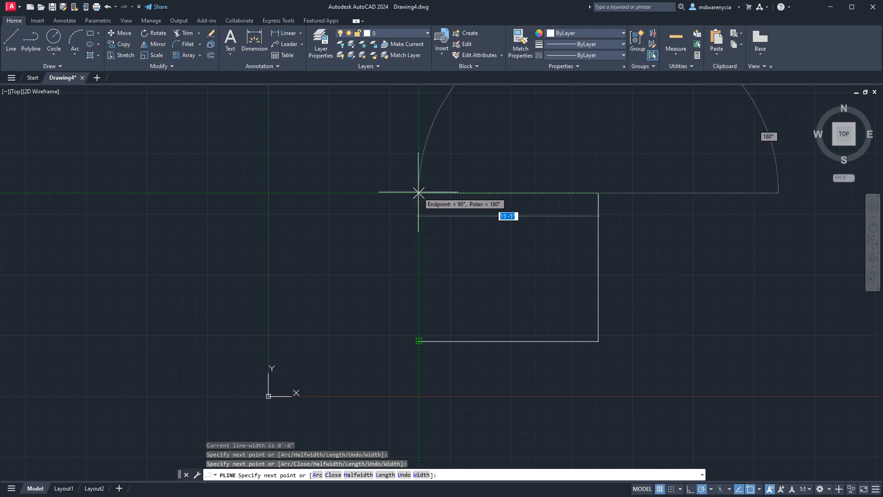
pyautogui.click(418, 193)
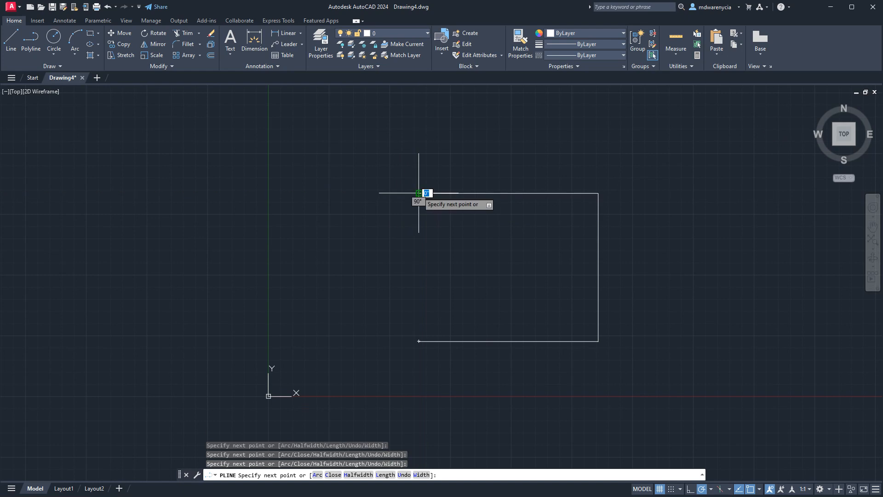
pyautogui.click(419, 341)
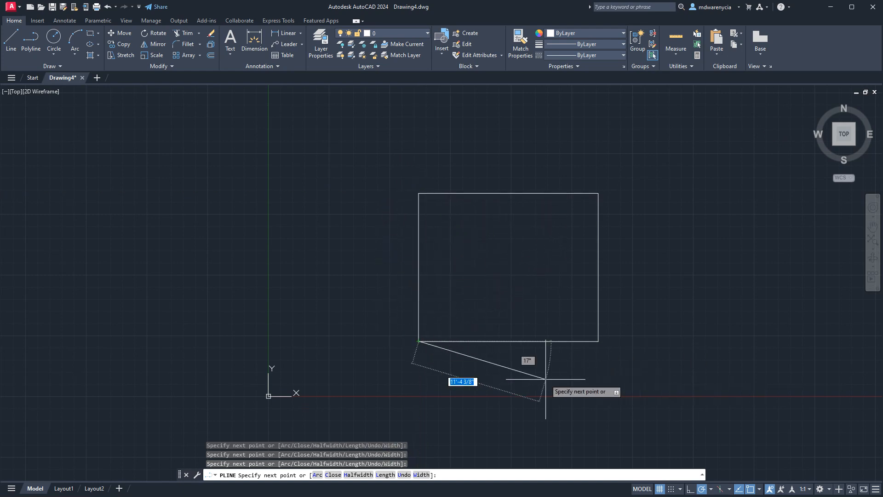
pyautogui.press('Escape')
pyautogui.press('Escape')
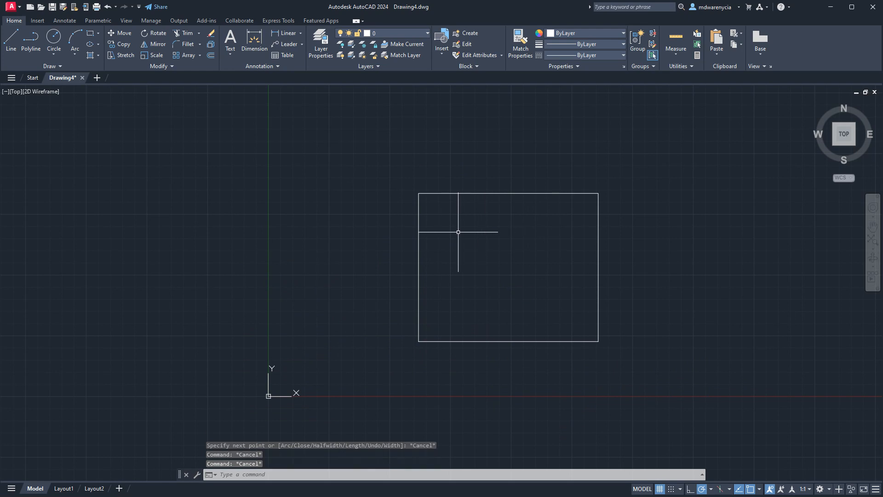
# Select the polyline rectangle with a crossing window over its left side, then clear the selection.
pyautogui.click(459, 230)
pyautogui.click(380, 233)
pyautogui.press('Escape')
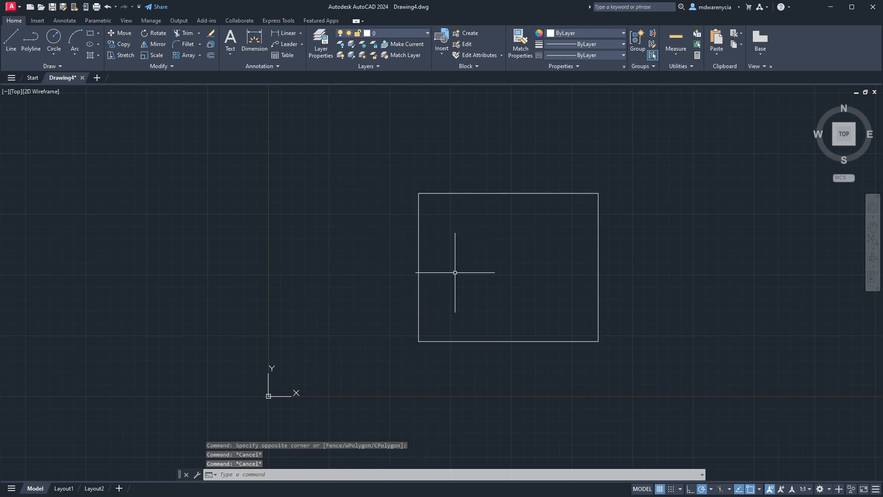
# Draw a smaller rectangle about 6'-9" high from four separate lines to the left of the polyline rectangle.
pyautogui.write('l')
pyautogui.press('Return')
pyautogui.click(262, 303)
pyautogui.click(356, 302)
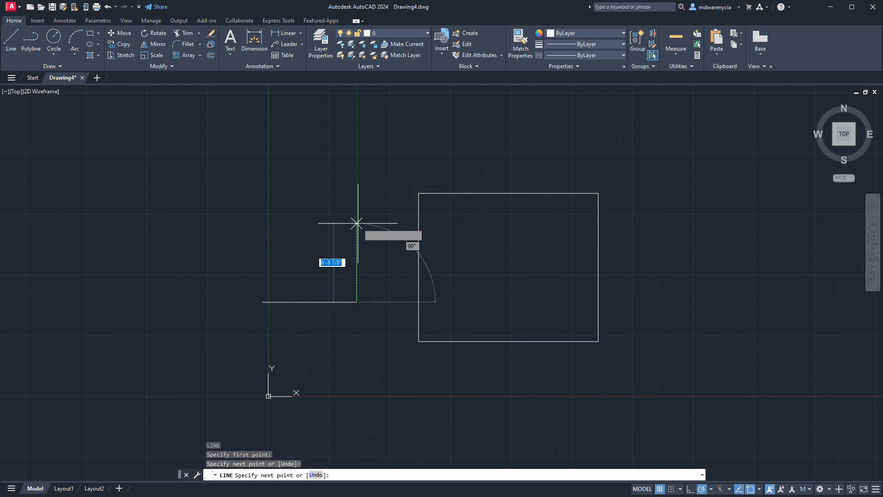
pyautogui.click(356, 224)
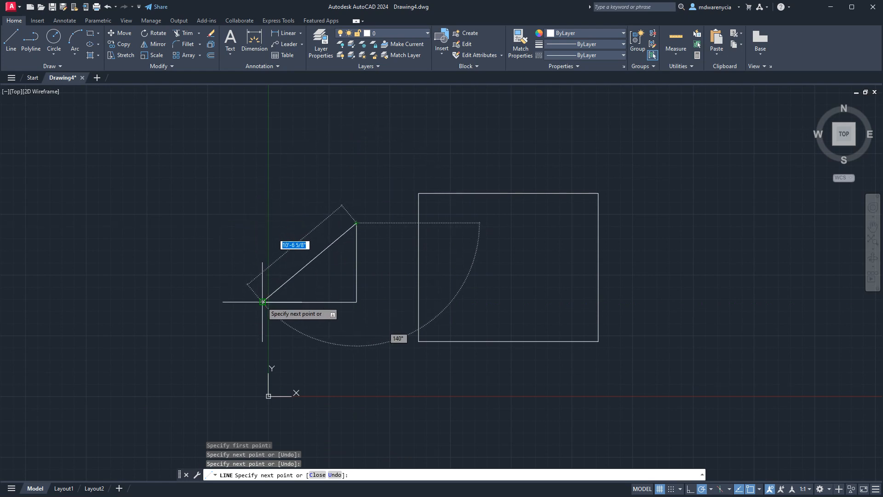
pyautogui.click(262, 223)
pyautogui.click(262, 303)
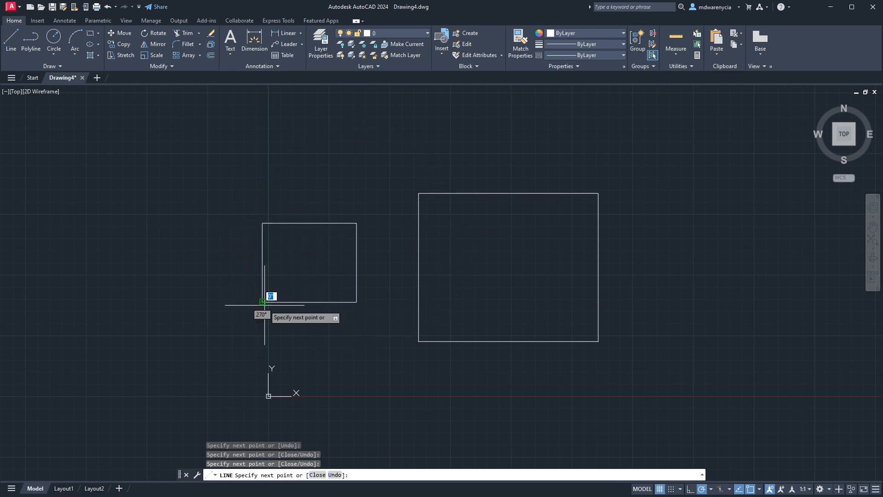
pyautogui.press('Escape')
pyautogui.press('Escape')
# Window-select the small rectangle's left line, try a window around only the polyline rectangle's left side, then clear the selection.
pyautogui.click(207, 197)
pyautogui.click(345, 316)
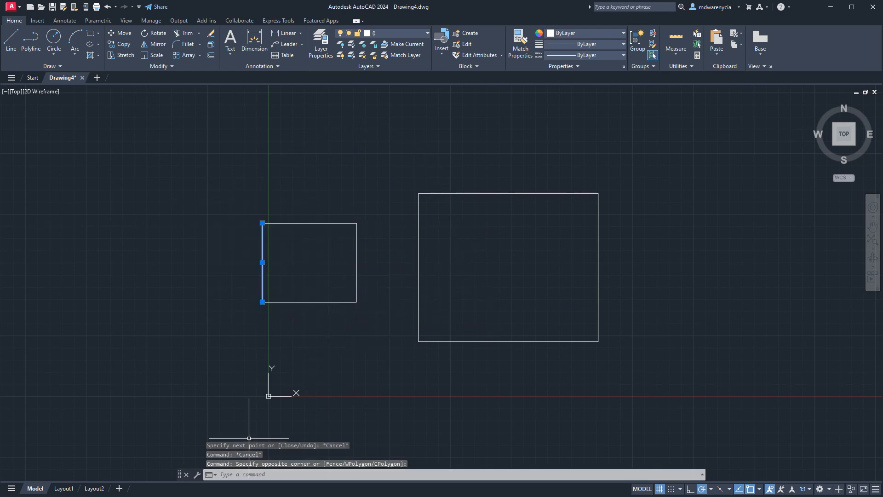
pyautogui.click(403, 141)
pyautogui.click(437, 380)
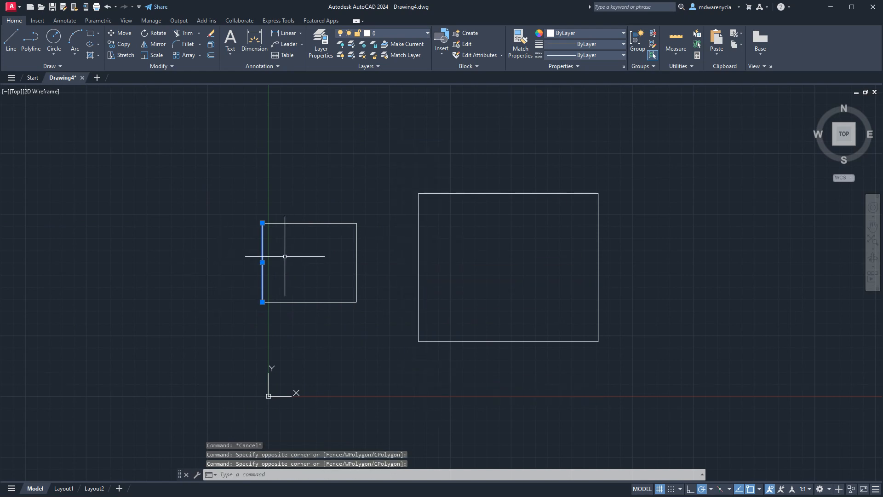
pyautogui.press('Escape')
# Window-select the small rectangle's four lines and clear them, then window-select only its upper line and clear the selection.
pyautogui.click(170, 167)
pyautogui.click(373, 312)
pyautogui.press('Escape')
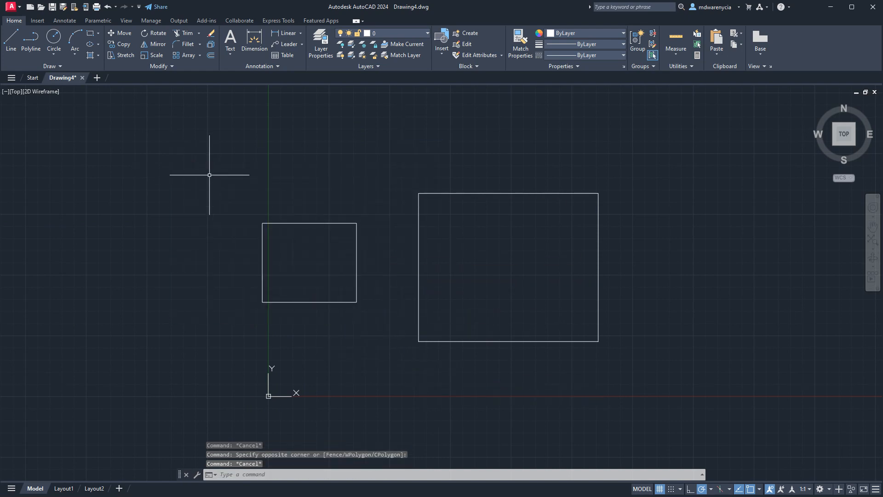
pyautogui.moveTo(210, 175); pyautogui.dragTo(386, 239)
pyautogui.click(199, 188)
pyautogui.click(394, 247)
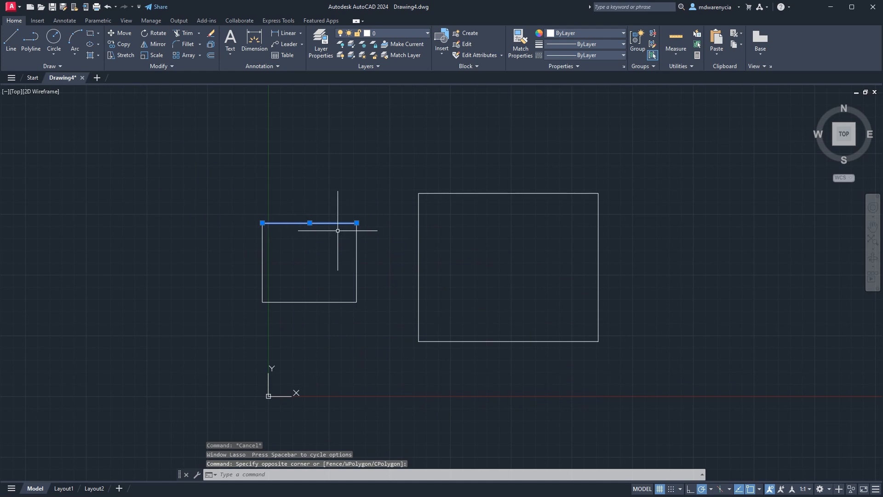
pyautogui.press('Escape')
pyautogui.press('Escape')
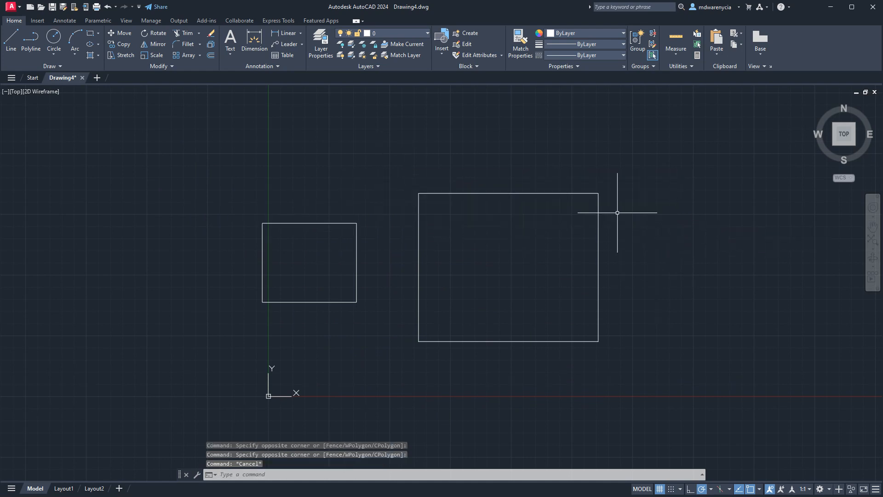
# Select the polyline rectangle with a crossing window over its upper edge, then clear the selection.
pyautogui.click(600, 165)
pyautogui.click(489, 231)
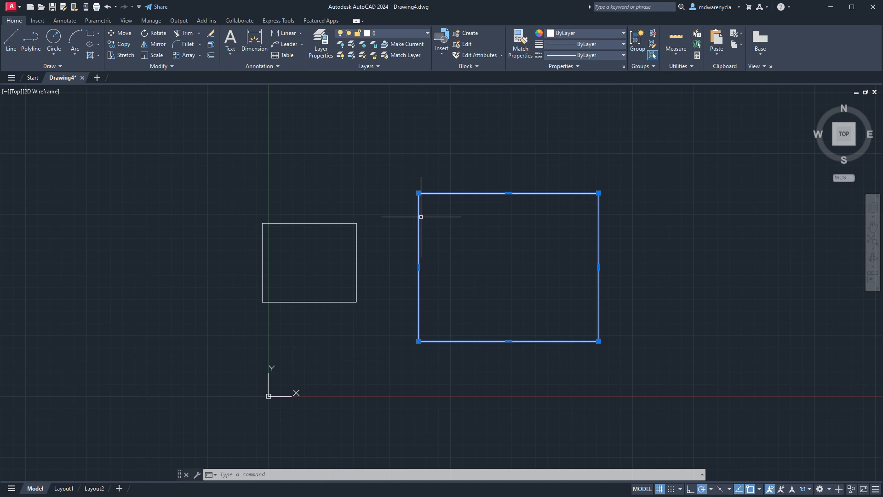
pyautogui.press('Escape')
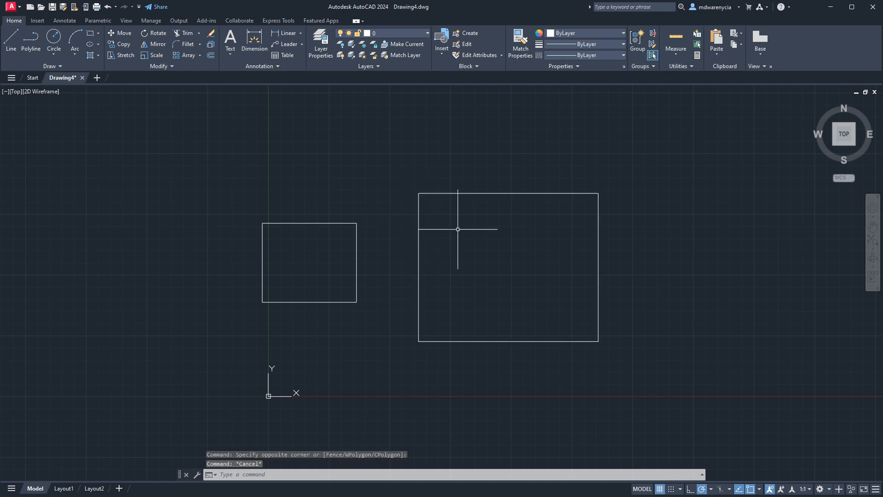
pyautogui.click(412, 233)
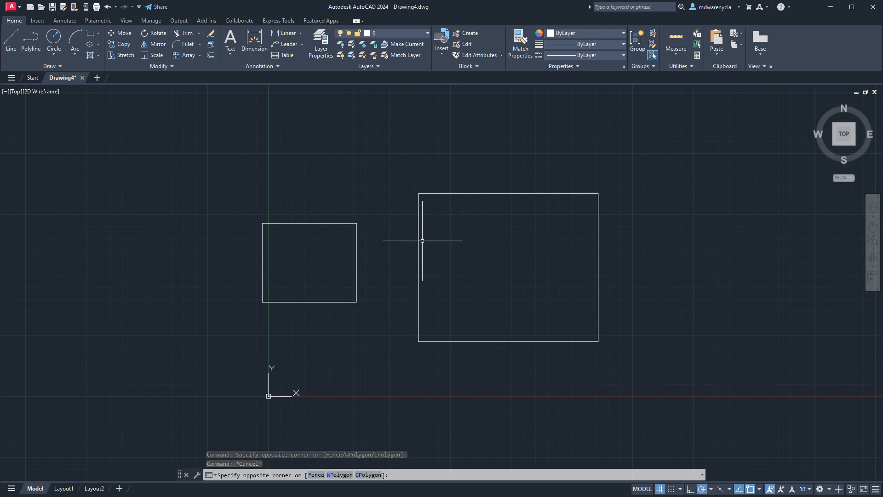
pyautogui.press('Escape')
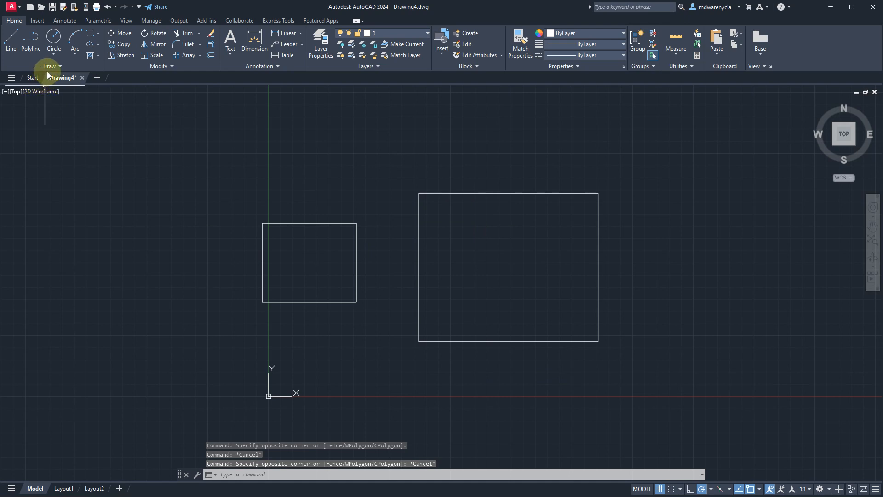
# Draw an open, irregular polyline with nine straight segments to the right of the large rectangle.
pyautogui.write('PL')
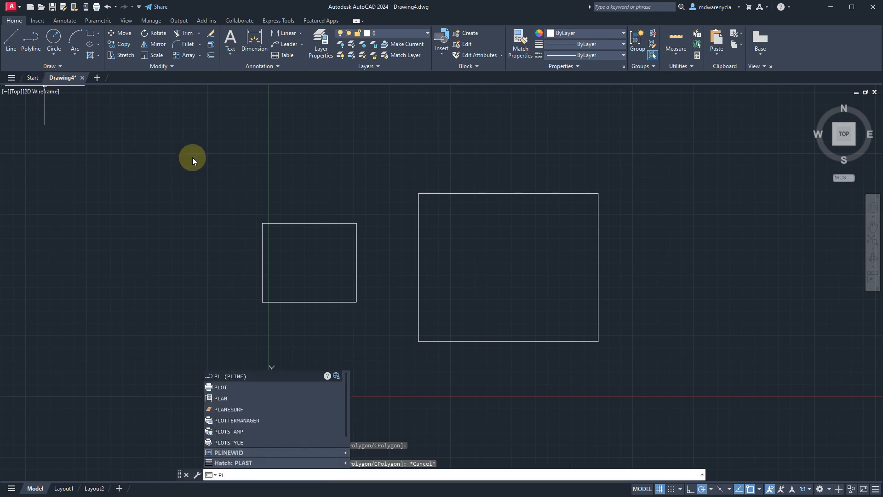
pyautogui.press('Return')
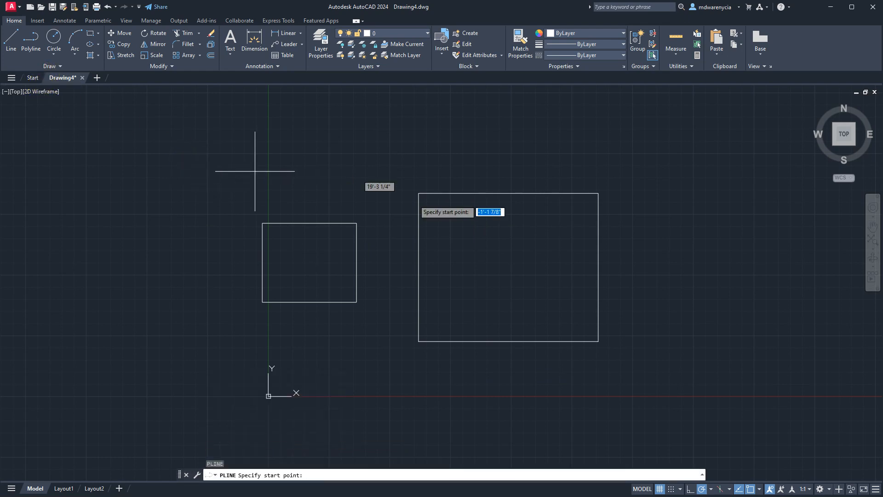
pyautogui.click(744, 253)
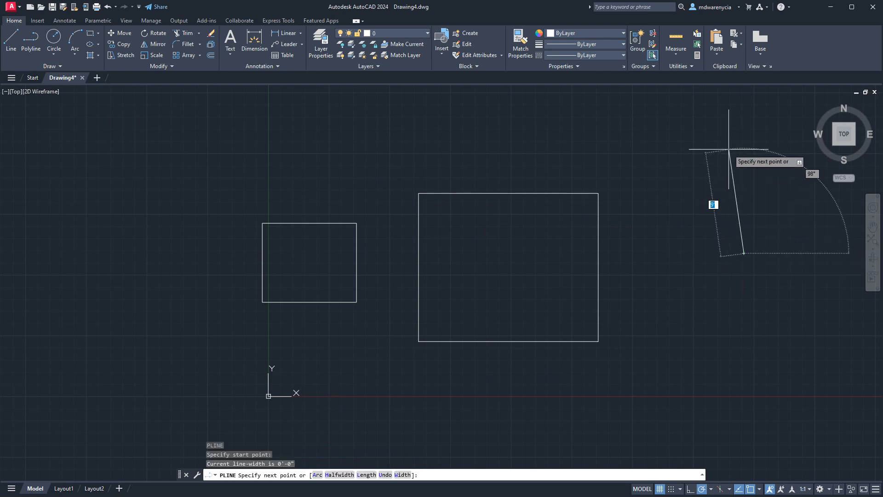
pyautogui.click(733, 150)
pyautogui.click(624, 202)
pyautogui.click(633, 376)
pyautogui.click(781, 395)
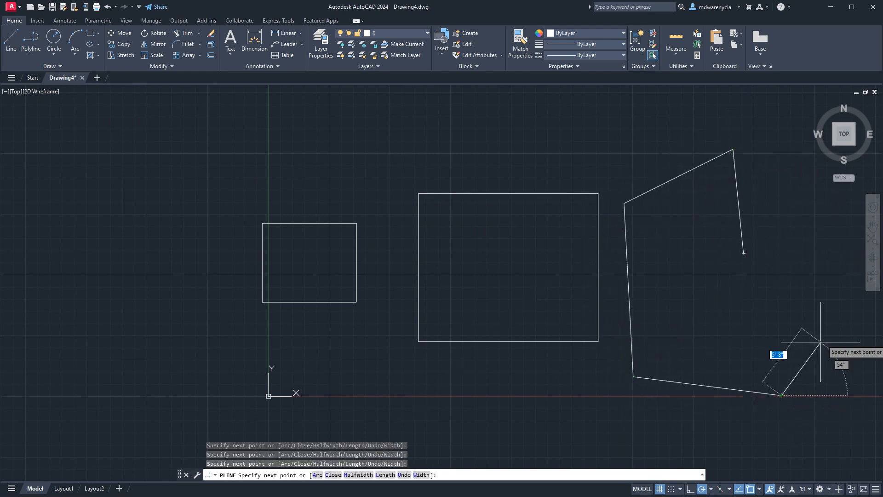
pyautogui.click(822, 337)
pyautogui.click(690, 285)
pyautogui.click(690, 214)
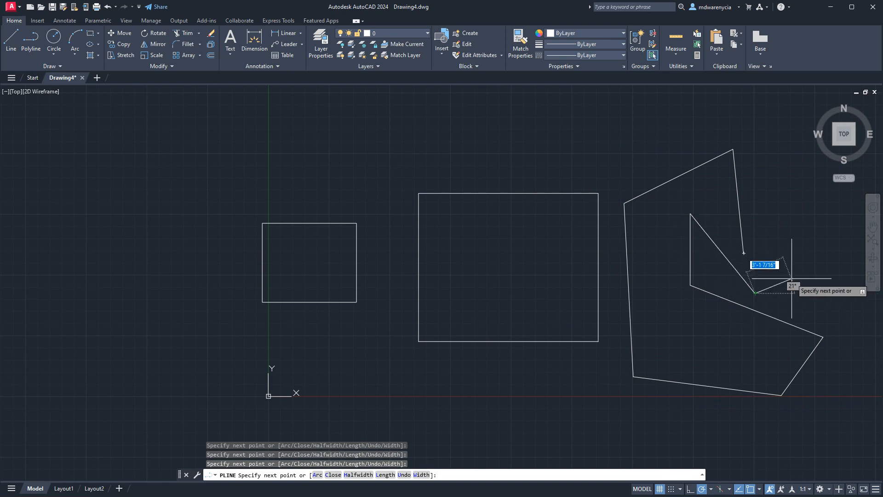
pyautogui.click(755, 292)
pyautogui.click(823, 254)
pyautogui.press('Return')
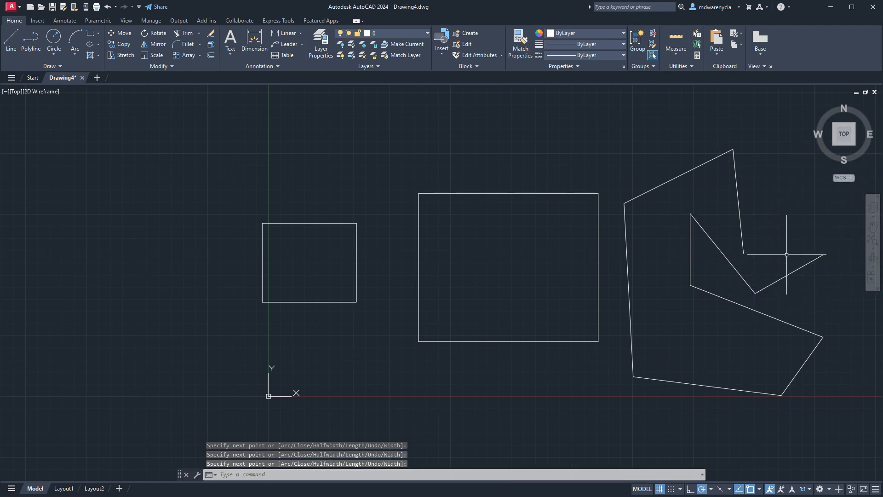
pyautogui.press('Escape')
# Select the irregular polyline with a crossing window over one segment, then clear the selection.
pyautogui.click(757, 248)
pyautogui.click(719, 214)
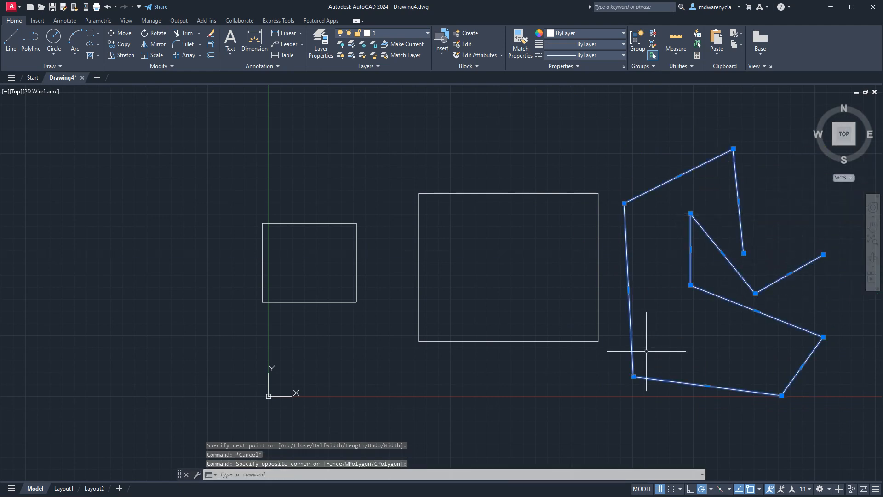
pyautogui.press('Escape')
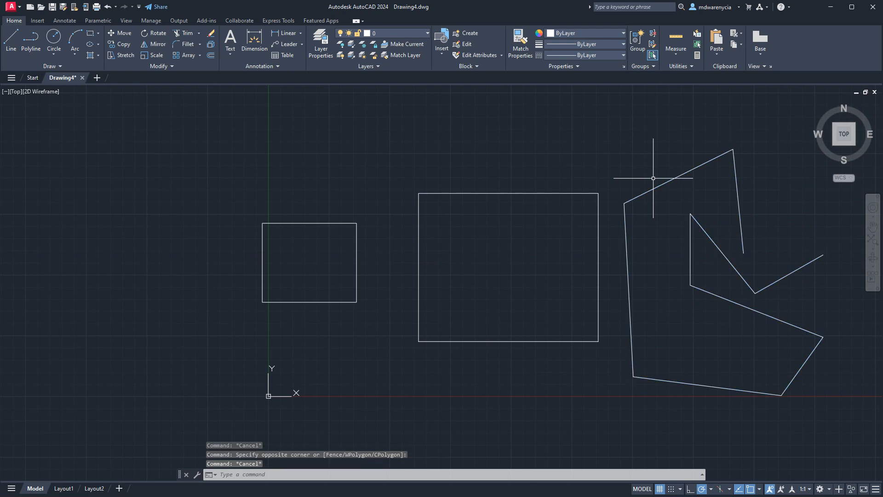
# Window-select both rectangles and the irregular polyline and erase them.
pyautogui.click(191, 132)
pyautogui.click(813, 411)
pyautogui.press('Delete')
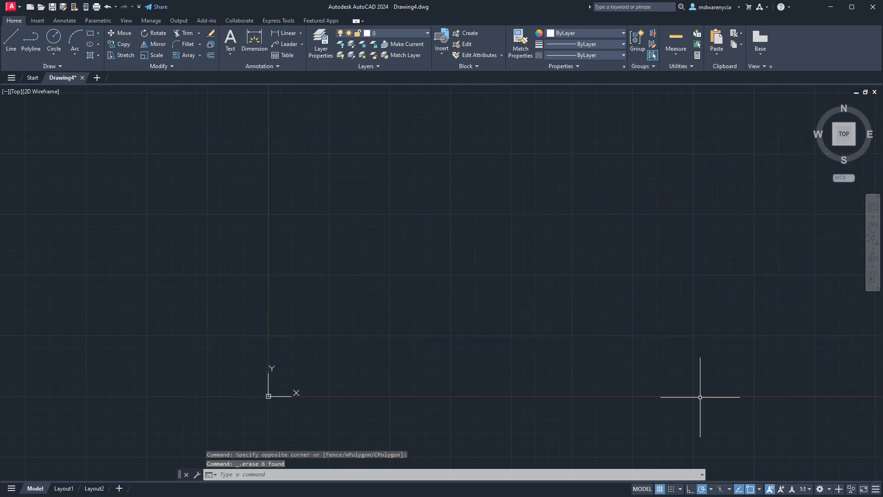
# Draw a polyline with horizontal lower and upper edges and a vertical right edge, closing it with a slanted side using the Close option.
pyautogui.write('pl')
pyautogui.press('Return')
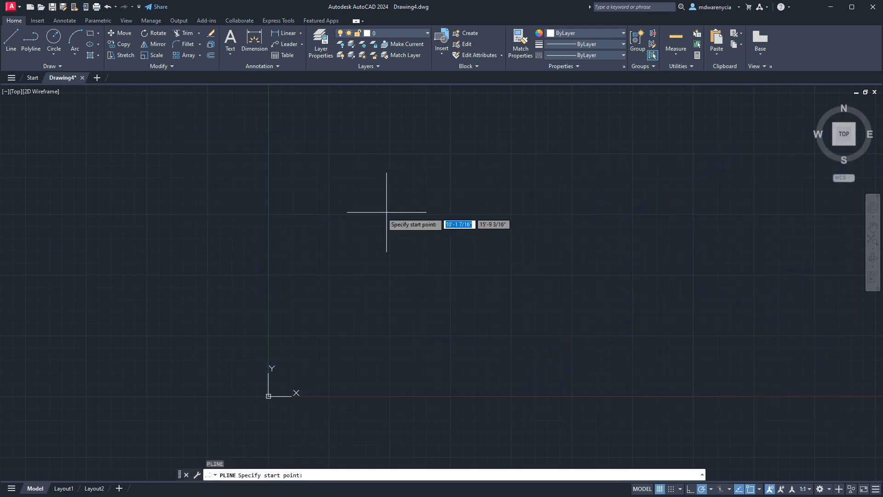
pyautogui.click(305, 338)
pyautogui.click(616, 338)
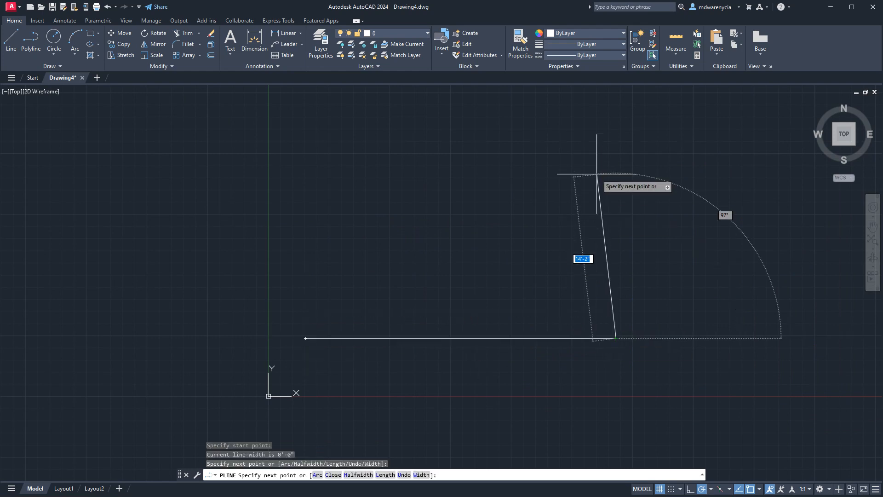
pyautogui.click(616, 138)
pyautogui.click(161, 138)
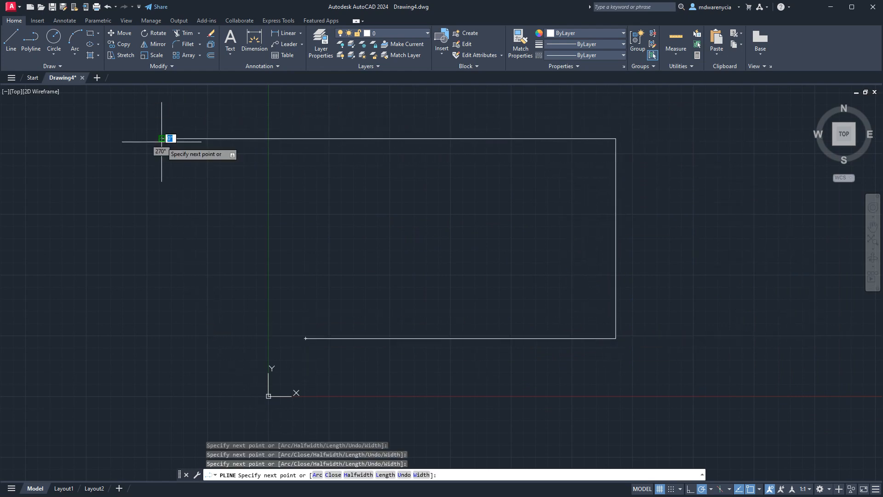
pyautogui.write('cl')
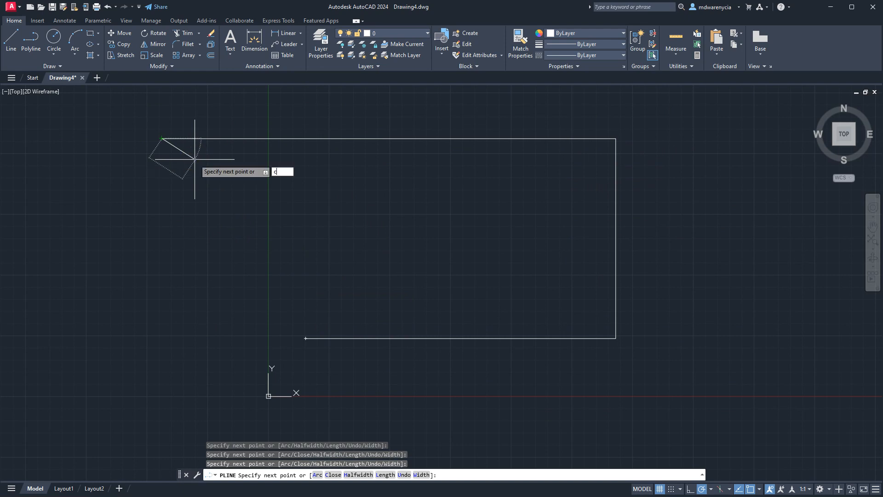
pyautogui.press('Return')
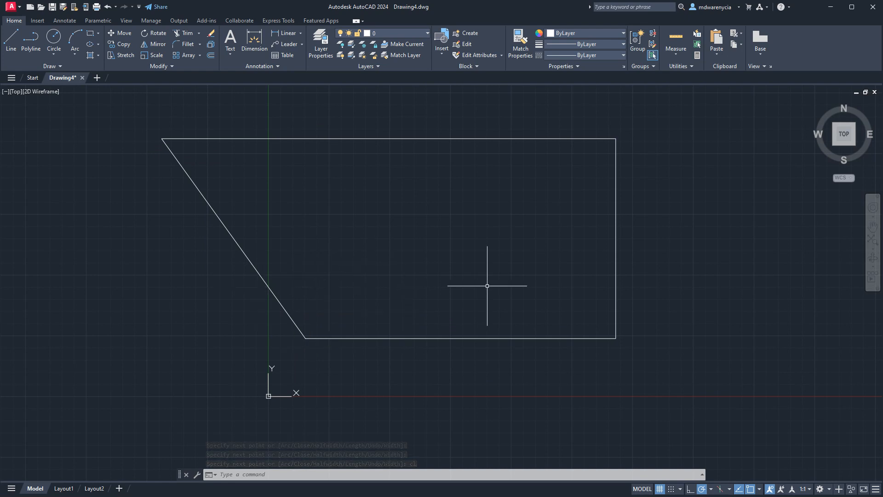
pyautogui.press('Escape')
# Select the closed four-sided polyline with a crossing window over its lower edge and erase it.
pyautogui.click(491, 366)
pyautogui.click(360, 291)
pyautogui.press('Delete')
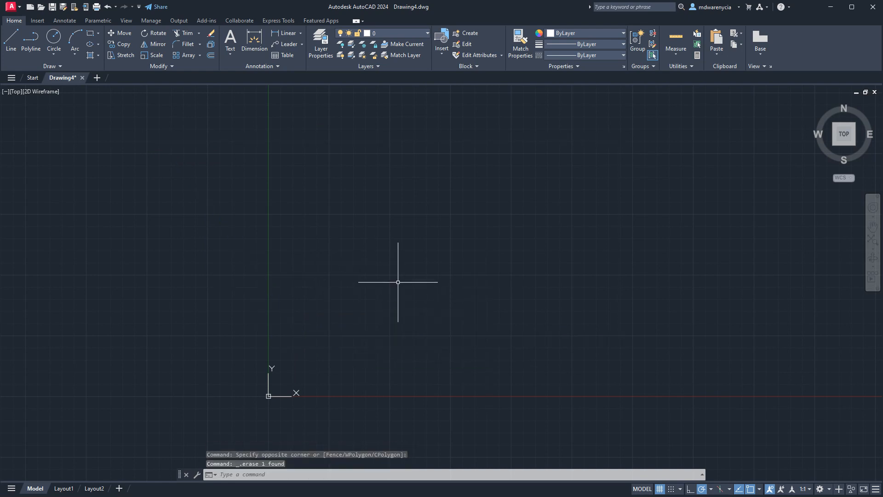
# Draw an irregular four-sided polyline with a vertical left edge, ending it back on its start point.
pyautogui.press('Return')
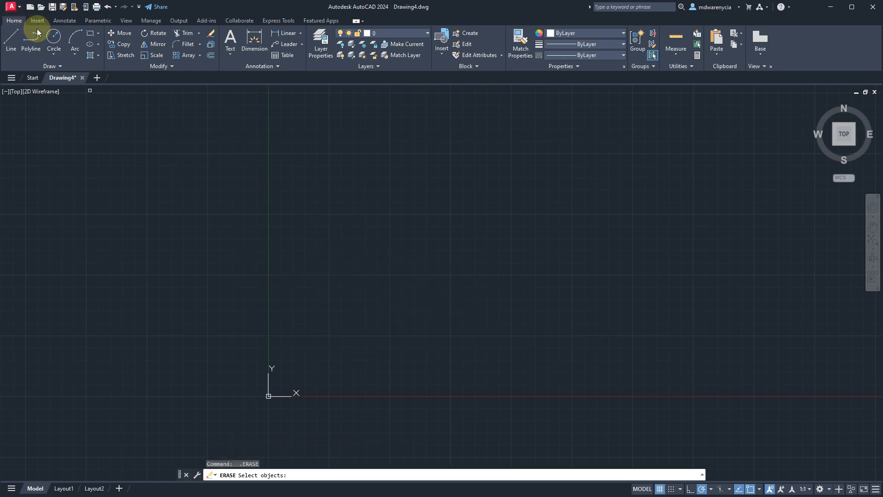
pyautogui.click(31, 41)
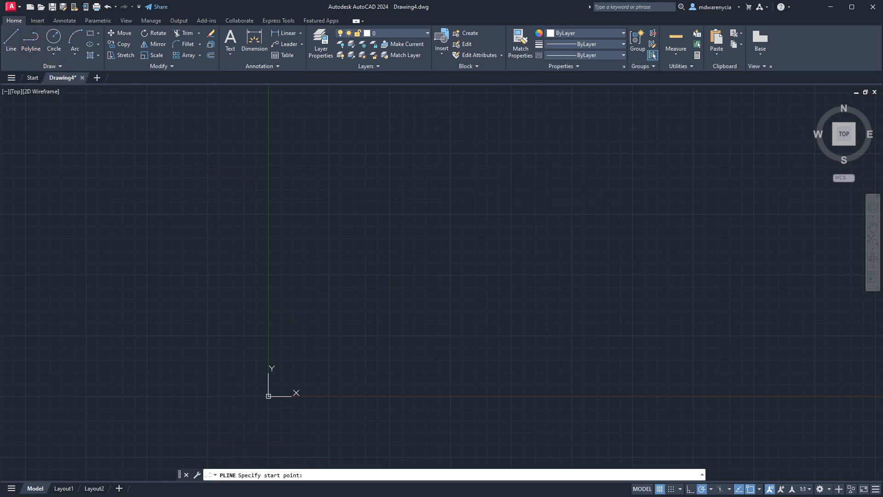
pyautogui.click(397, 160)
pyautogui.click(397, 372)
pyautogui.click(650, 116)
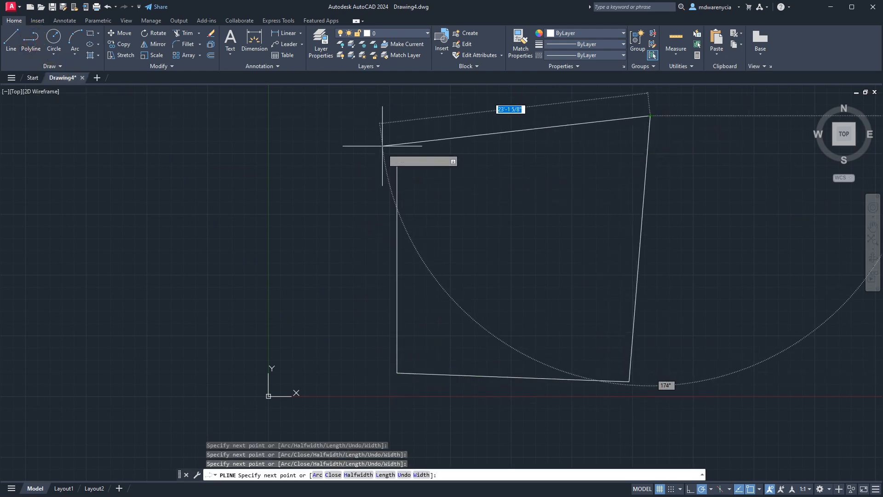
pyautogui.click(397, 160)
pyautogui.press('Escape')
pyautogui.press('Escape')
# Stretch the polyline's upper-right corner vertex inward, down and to the left, then clear the selection.
pyautogui.click(493, 144)
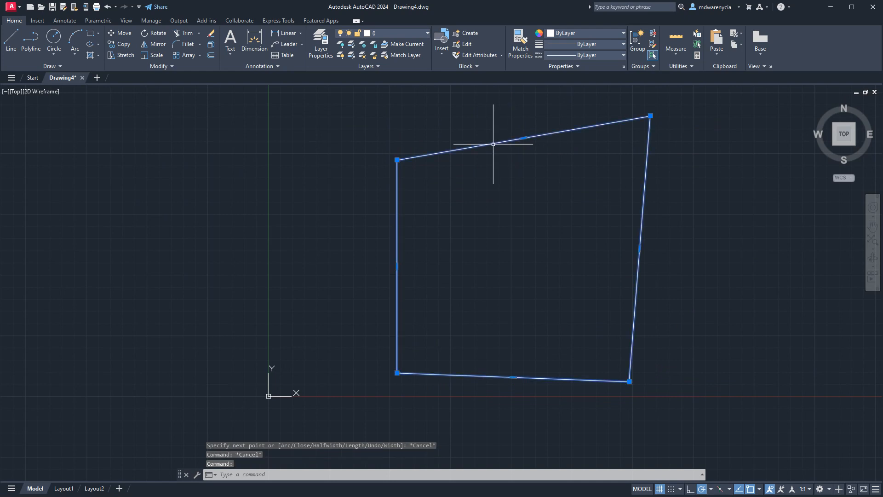
pyautogui.click(650, 116)
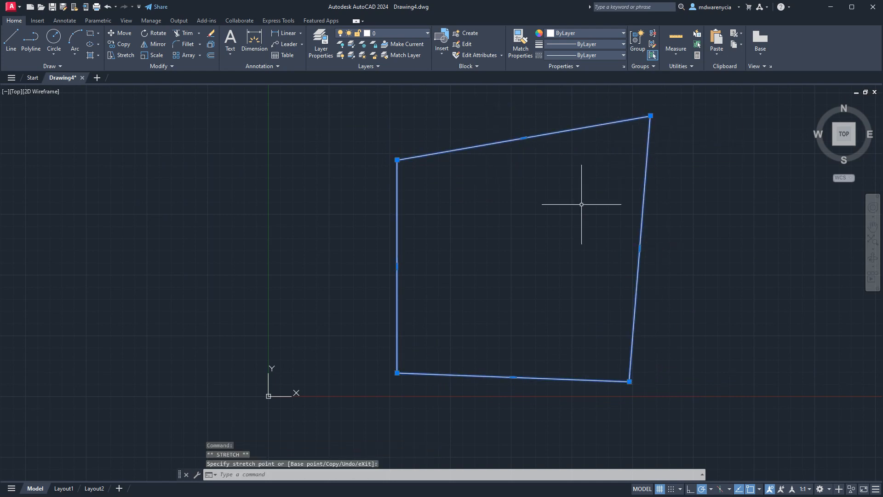
pyautogui.click(650, 115)
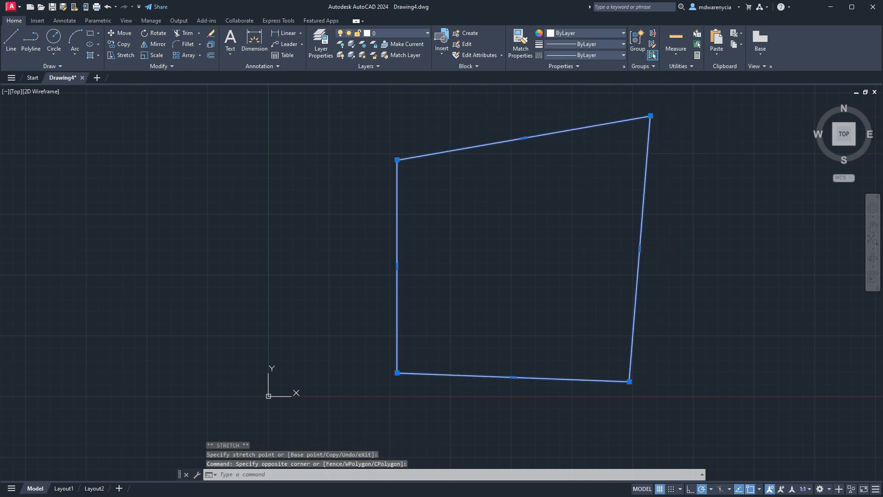
pyautogui.click(650, 116)
pyautogui.click(575, 192)
pyautogui.press('Escape')
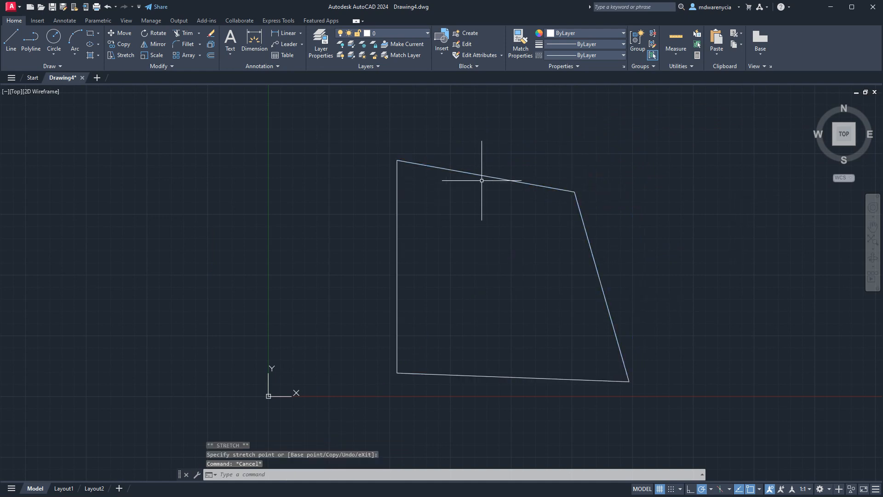
# Select the polyline with a crossing window over its slanted right edge and explode it into separate lines.
pyautogui.click(481, 180)
pyautogui.press('Escape')
pyautogui.click(644, 269)
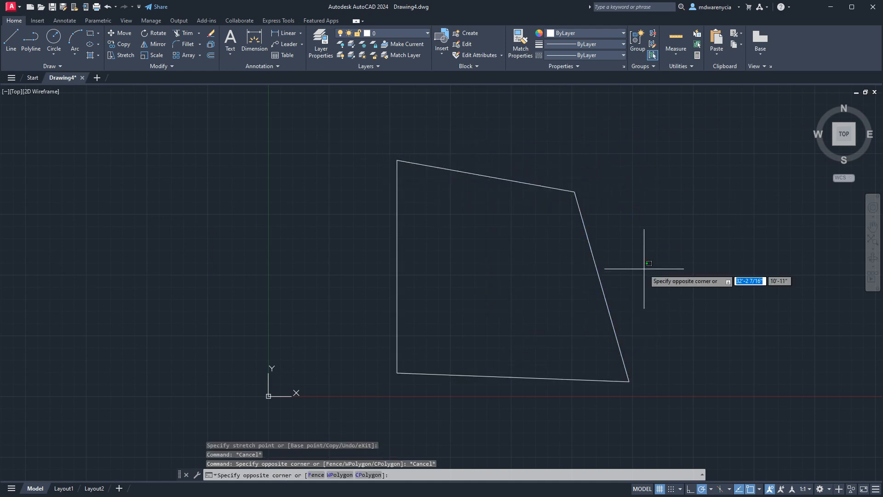
pyautogui.click(529, 272)
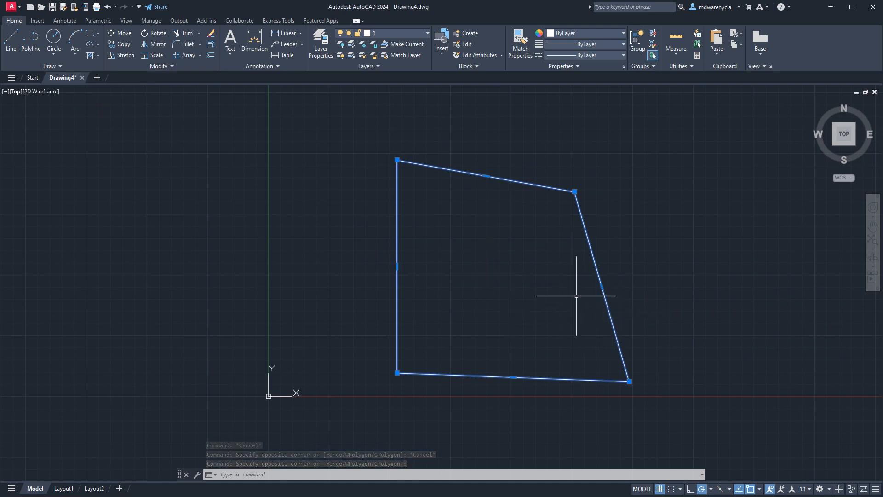
pyautogui.write('e')
pyautogui.write('DE')
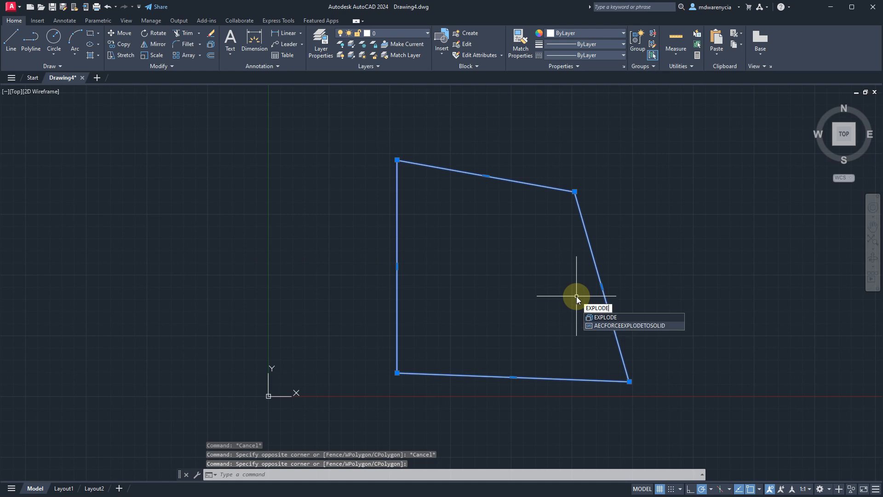
pyautogui.press('Return')
# Select the four separate lines one by one with crossing windows and erase them.
pyautogui.click(650, 218)
pyautogui.click(556, 239)
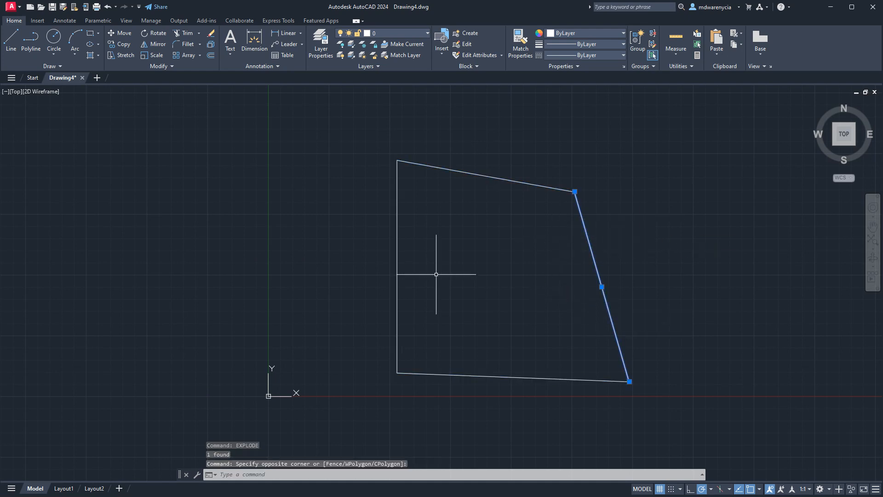
pyautogui.click(449, 250)
pyautogui.click(326, 221)
pyautogui.click(520, 126)
pyautogui.click(460, 233)
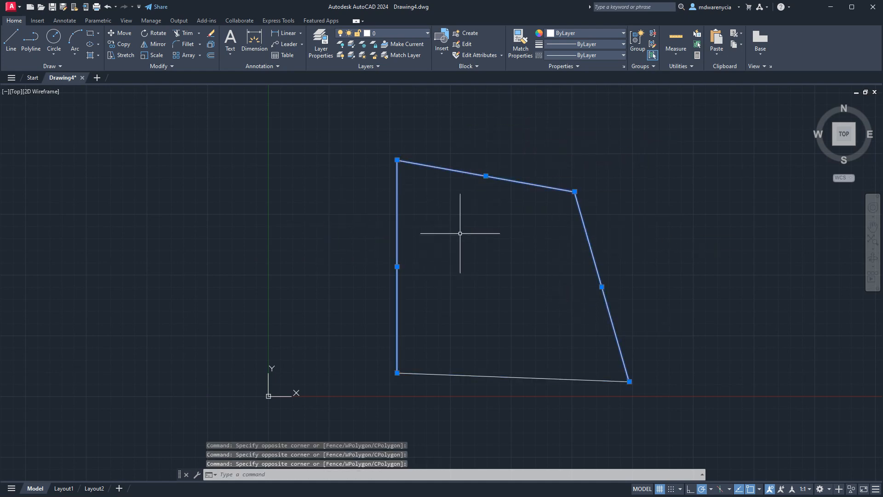
pyautogui.click(493, 341)
pyautogui.click(417, 459)
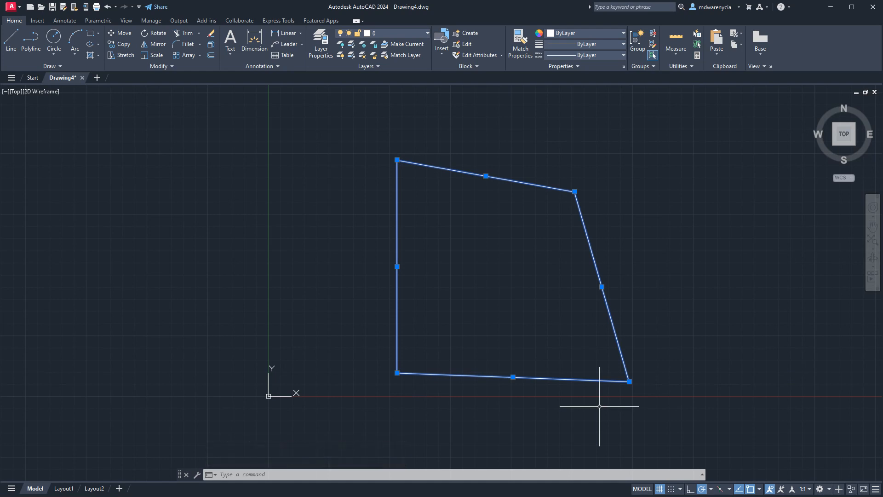
pyautogui.press('Delete')
pyautogui.press('Escape')
pyautogui.press('Escape')
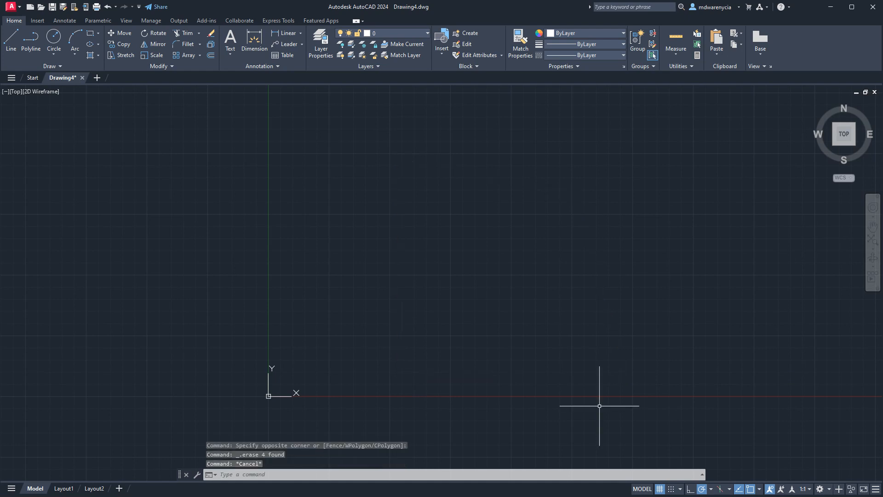
# Draw a circle to the upper right of the origin using the Diameter option with a diameter of 12'.
pyautogui.click(49, 40)
pyautogui.press('Escape')
pyautogui.write('c')
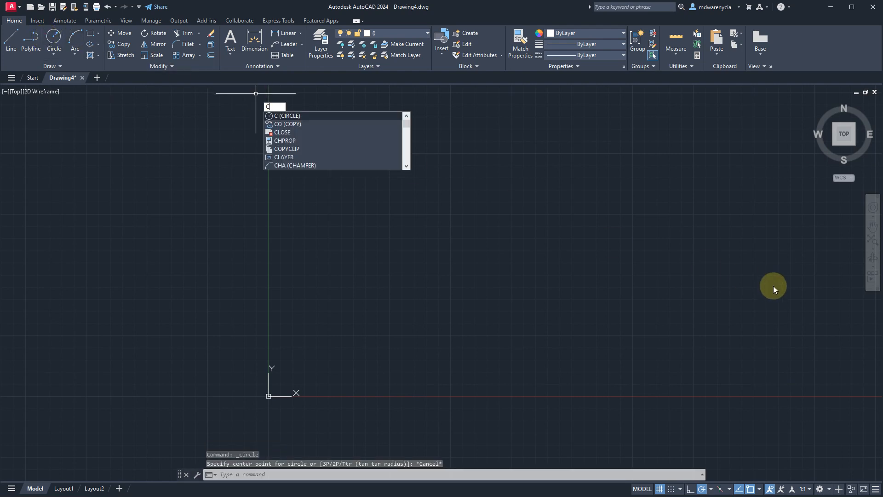
pyautogui.write('i')
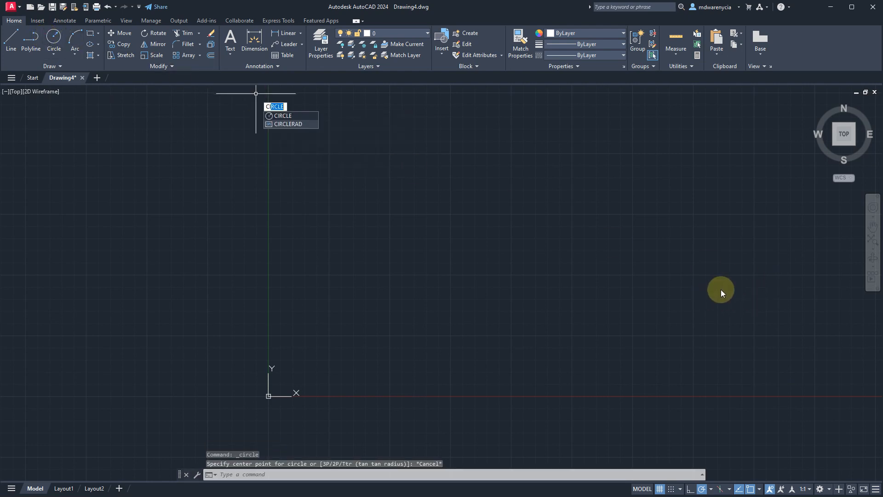
pyautogui.press('Return')
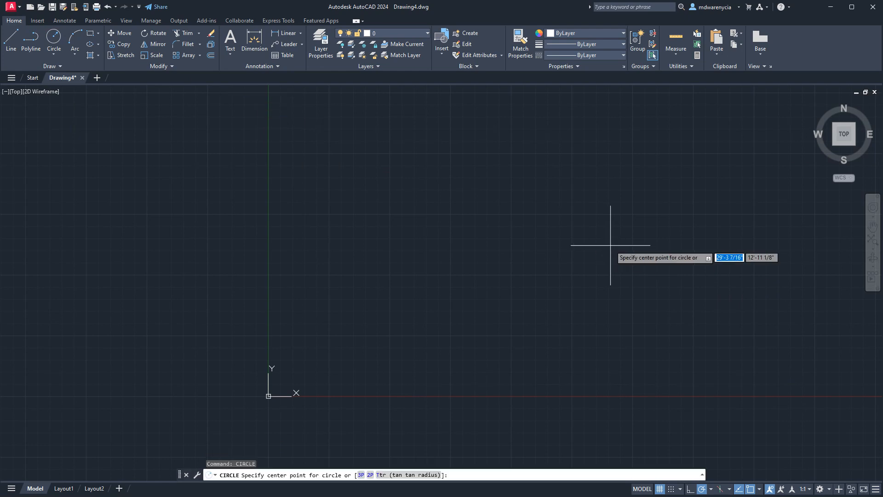
pyautogui.scroll(-6, 508, 335)
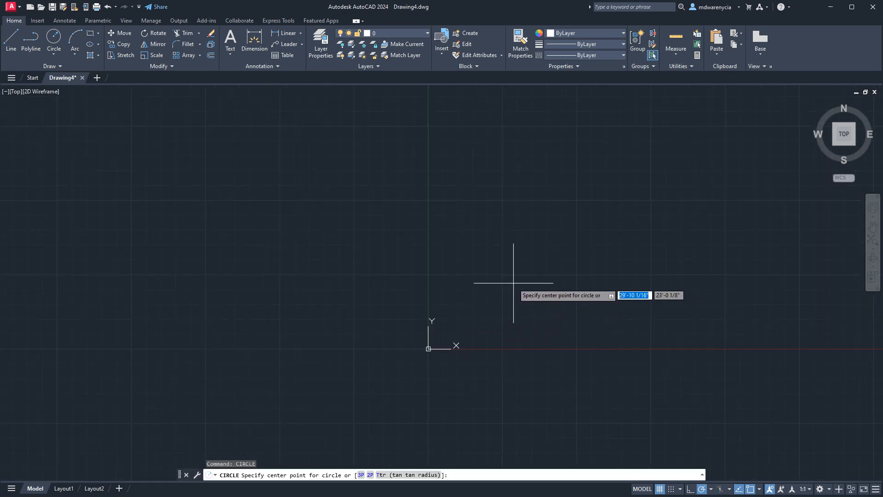
pyautogui.scroll(4, 512, 286)
pyautogui.click(496, 271)
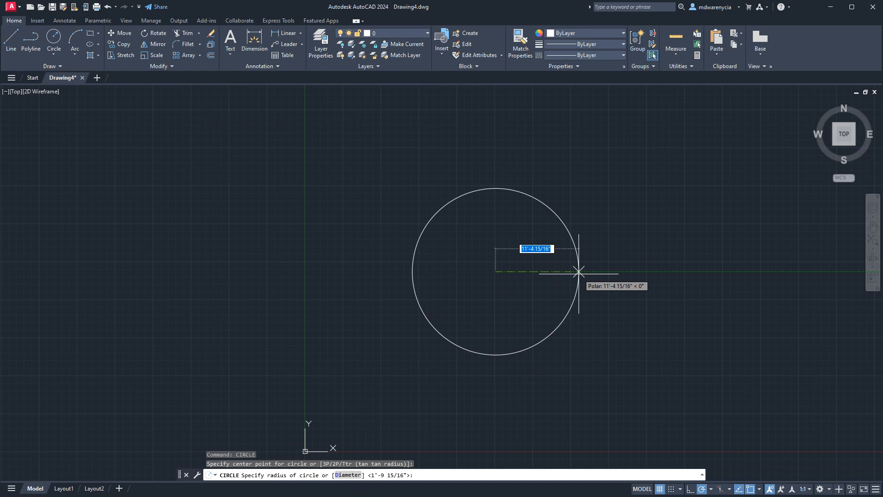
pyautogui.write('d')
pyautogui.press('Return')
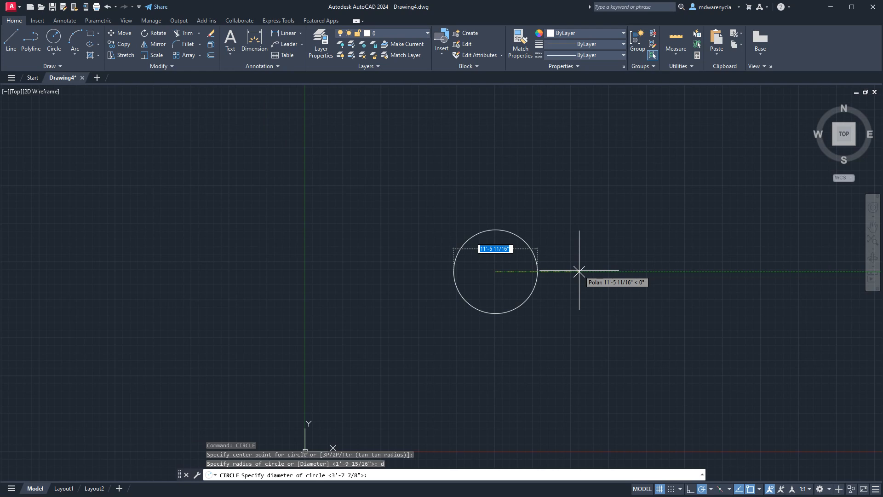
pyautogui.write("12'")
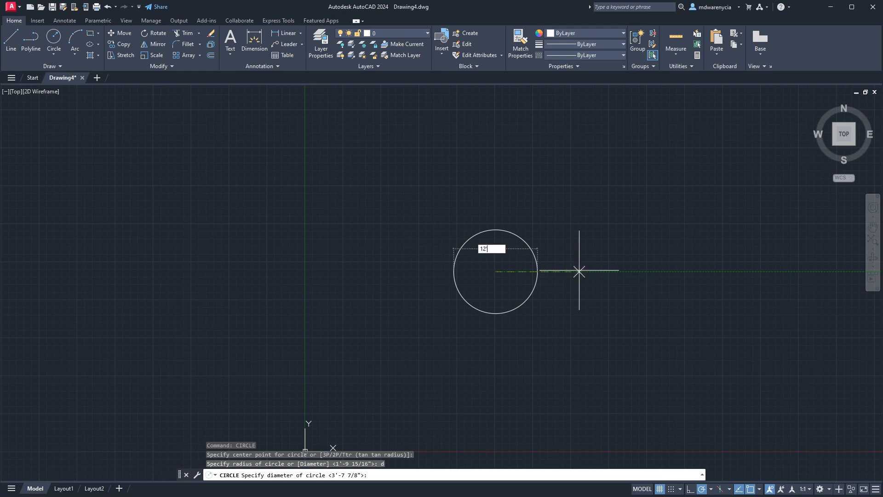
pyautogui.press('Return')
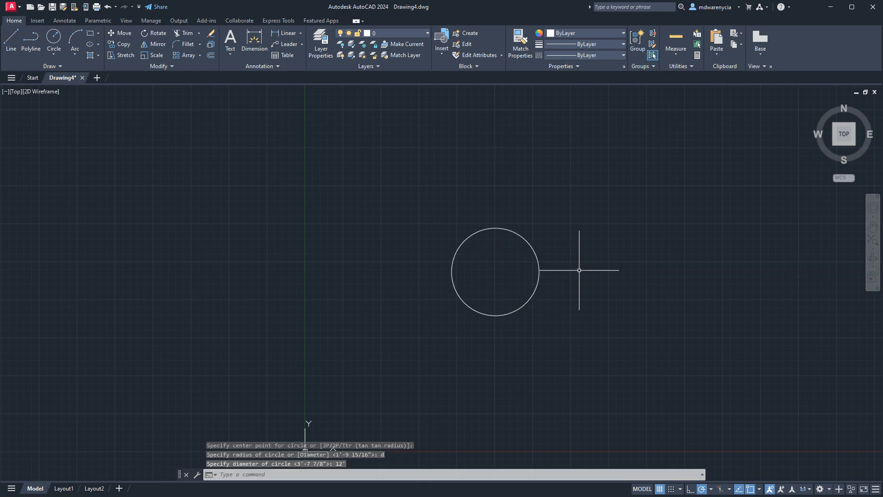
# Draw a concentric circle with a 12' radius, snapped to the first circle's center.
pyautogui.click(53, 37)
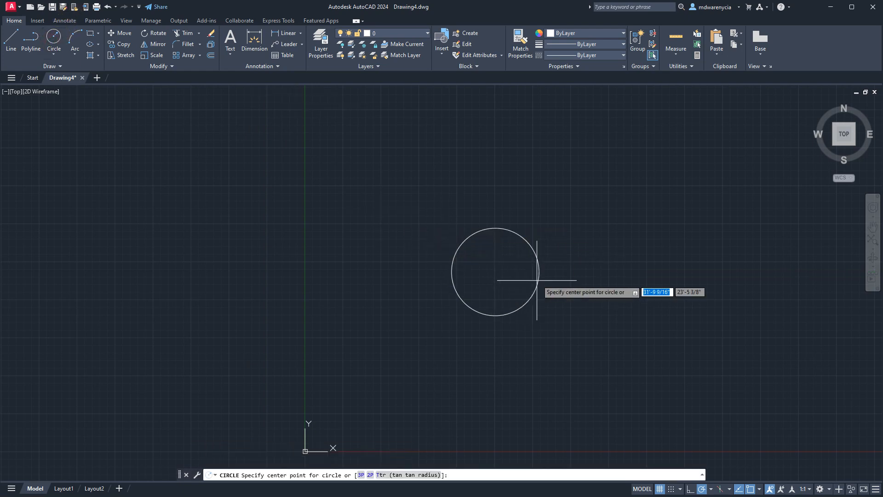
pyautogui.click(512, 271)
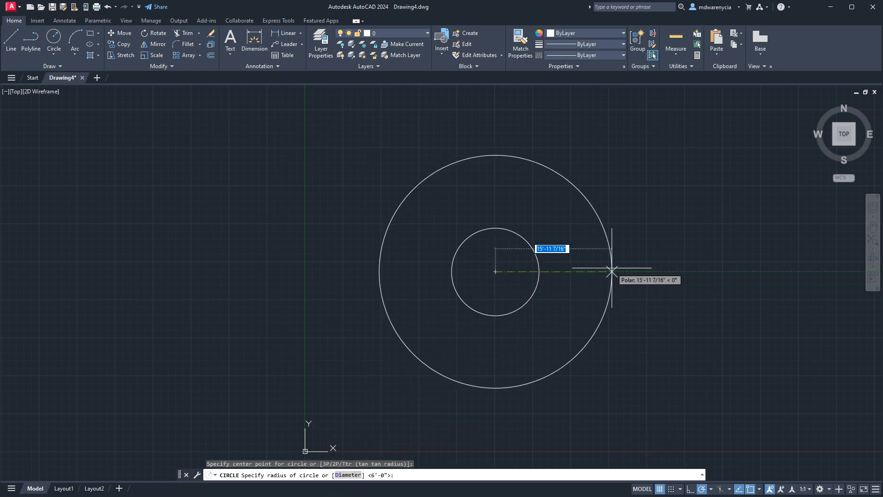
pyautogui.write("12'")
pyautogui.press('Return')
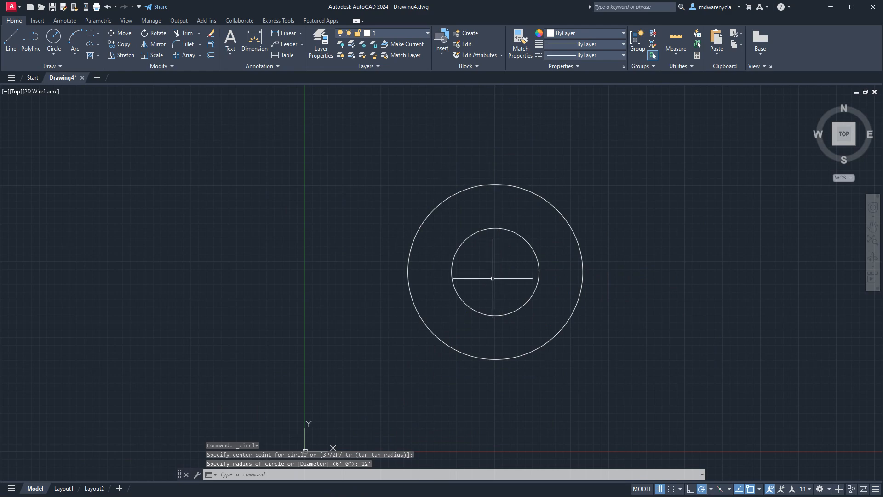
# Draw a horizontal line from the circles' center to the right quadrant of the outer circle.
pyautogui.write('l')
pyautogui.press('Return')
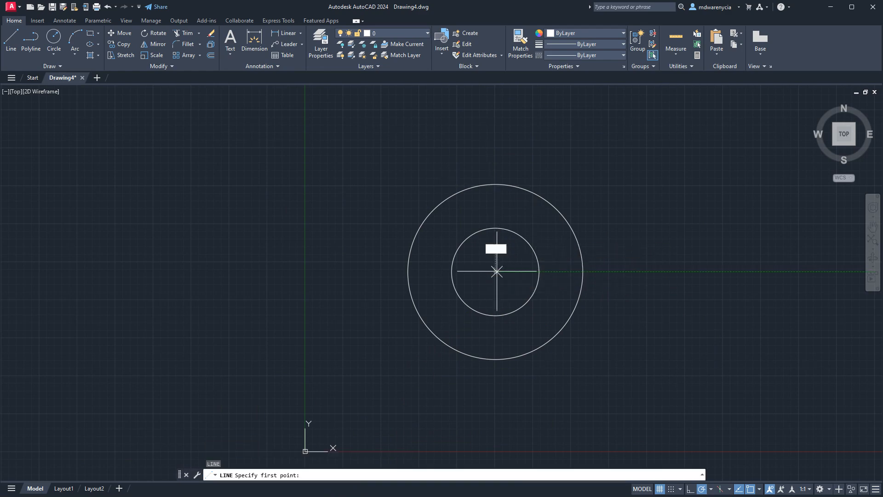
pyautogui.click(496, 271)
pyautogui.click(583, 271)
pyautogui.press('Escape')
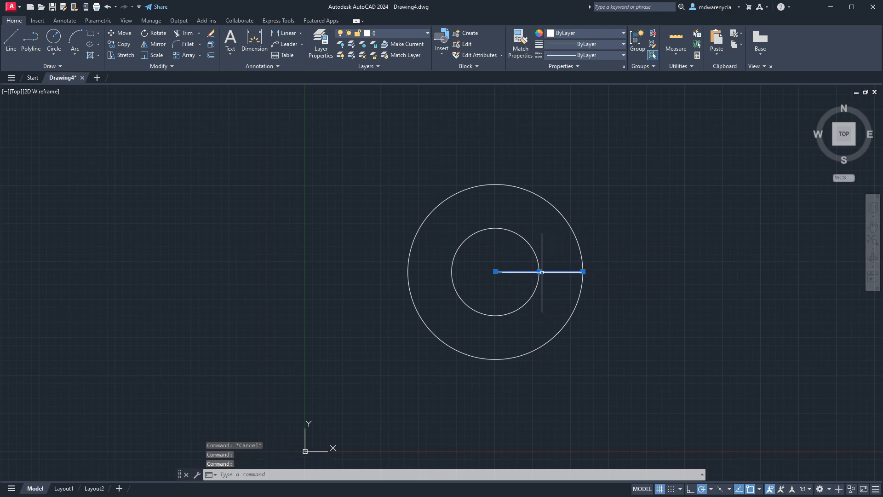
# Move the horizontal line by its midpoint grip onto the circles' center and clear the selection.
pyautogui.click(539, 271)
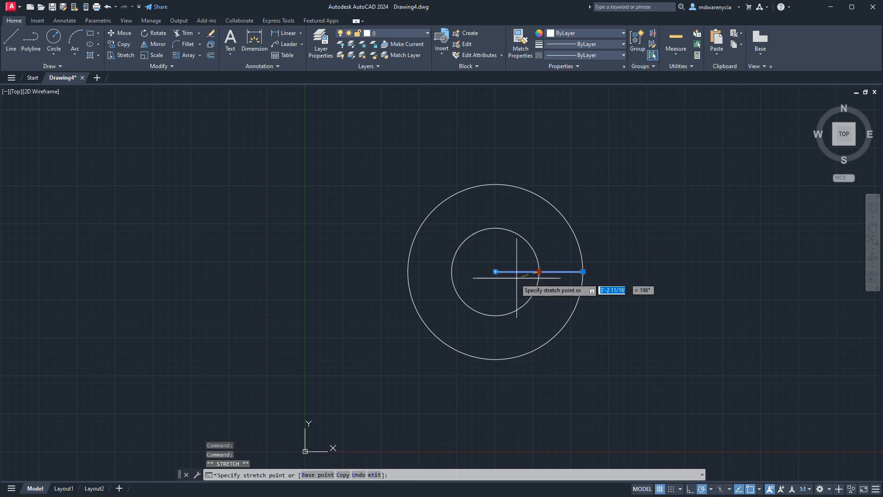
pyautogui.click(496, 271)
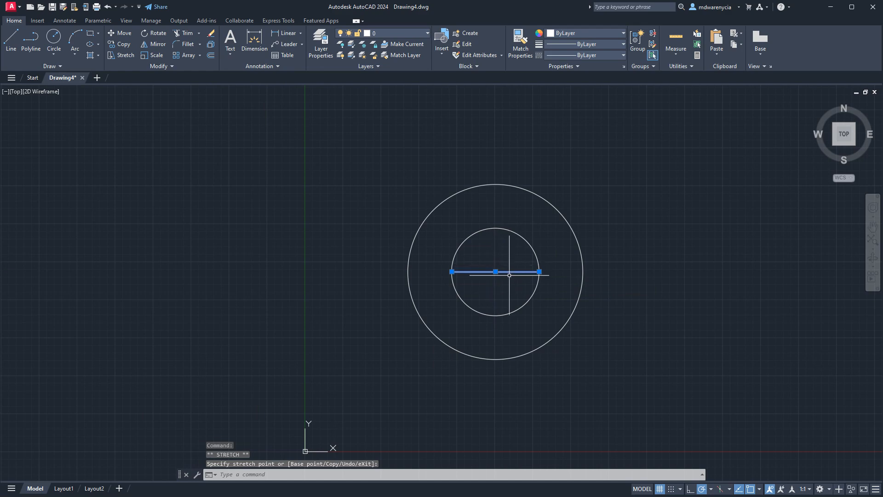
pyautogui.press('Escape')
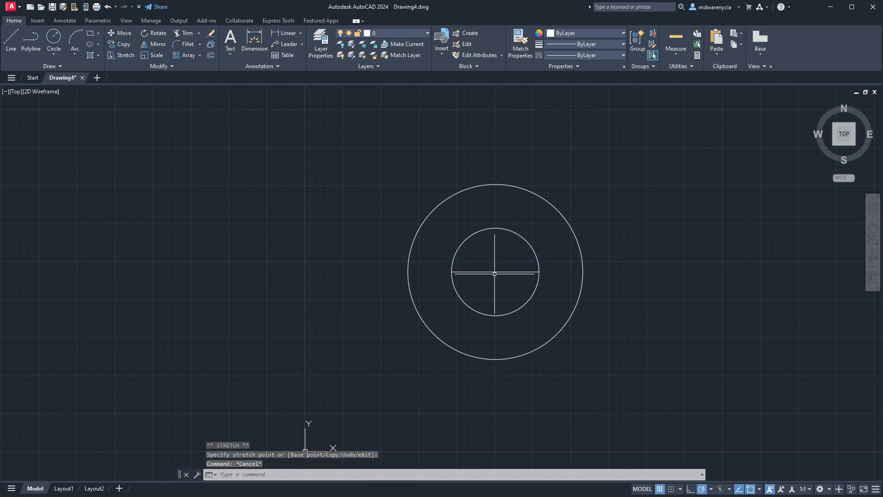
# Draw a vertical line from the horizontal line's midpoint up to the top quadrant of the outer circle.
pyautogui.click(503, 271)
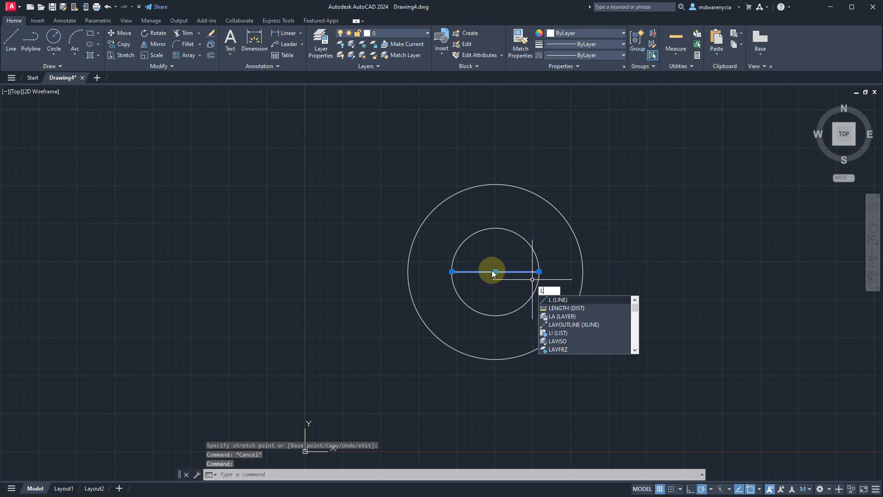
pyautogui.write('l')
pyautogui.press('Return')
pyautogui.click(495, 271)
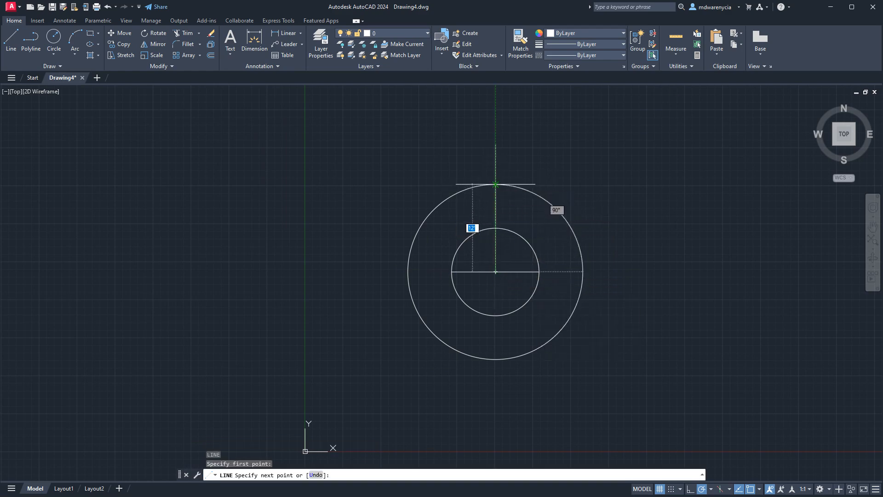
pyautogui.click(495, 185)
pyautogui.press('Escape')
pyautogui.press('Escape')
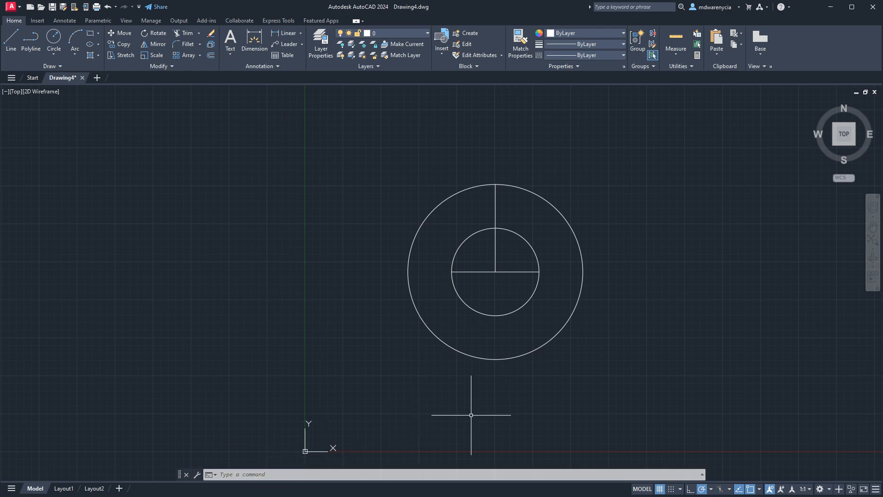
# Window-select both circles and both lines and erase them.
pyautogui.click(339, 148)
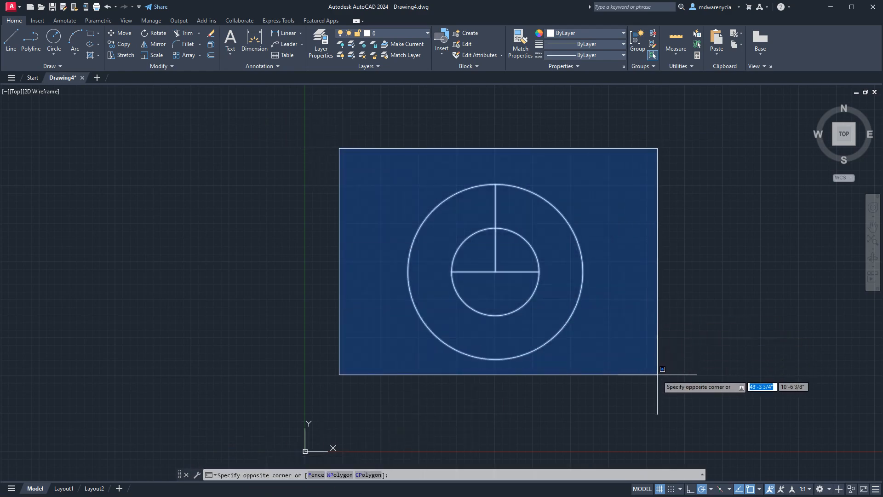
pyautogui.click(658, 374)
pyautogui.press('Delete')
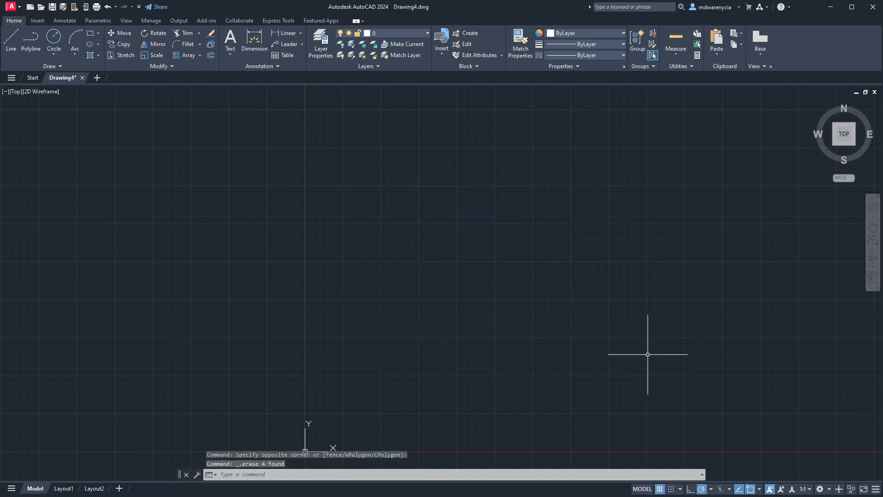
pyautogui.click(75, 54)
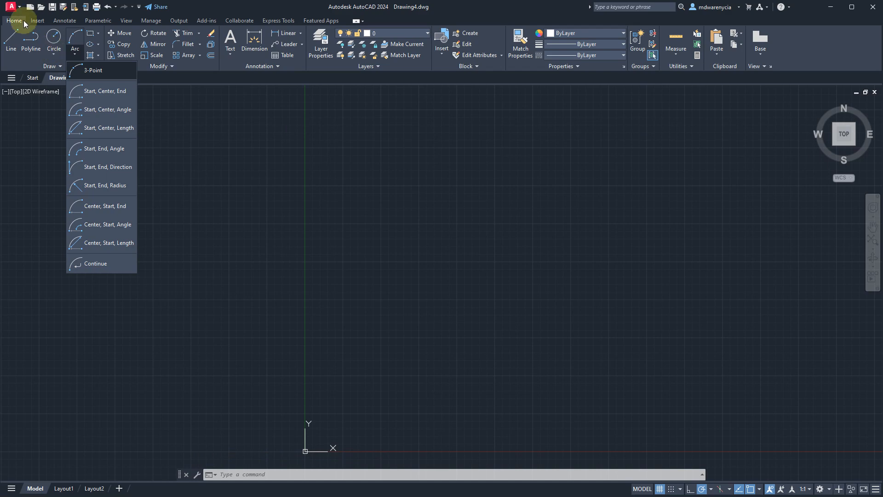
pyautogui.click(92, 109)
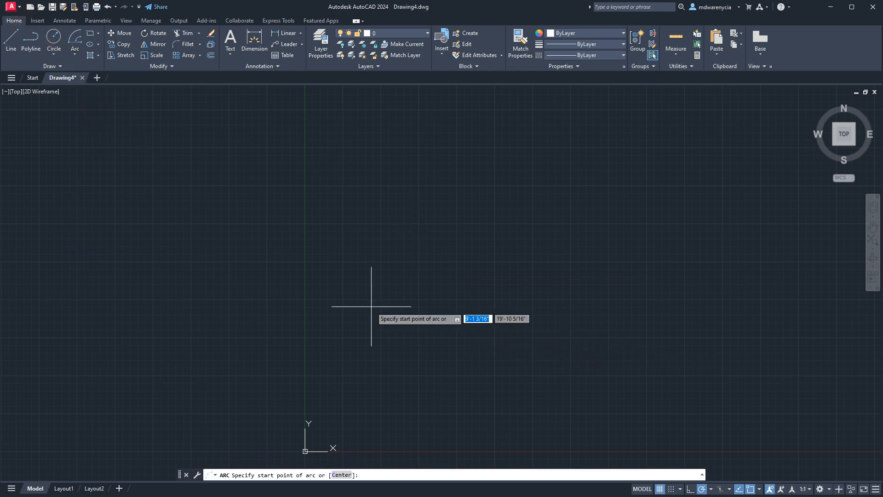
pyautogui.click(494, 304)
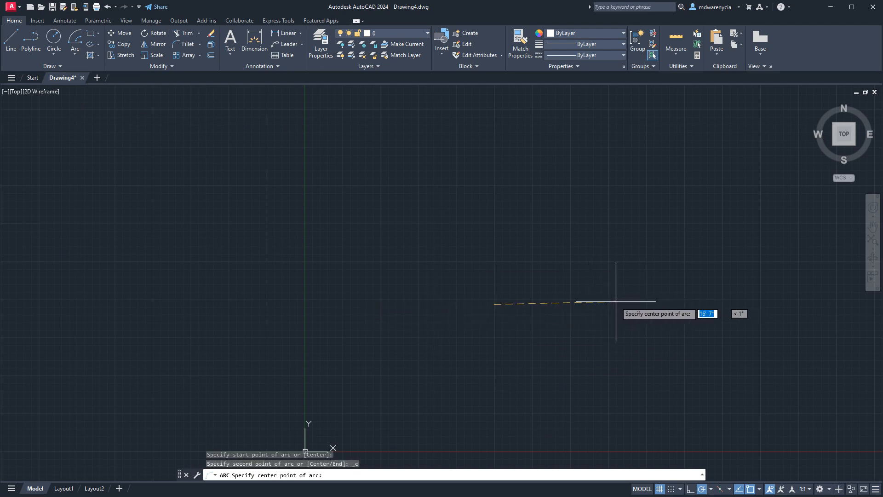
pyautogui.click(636, 305)
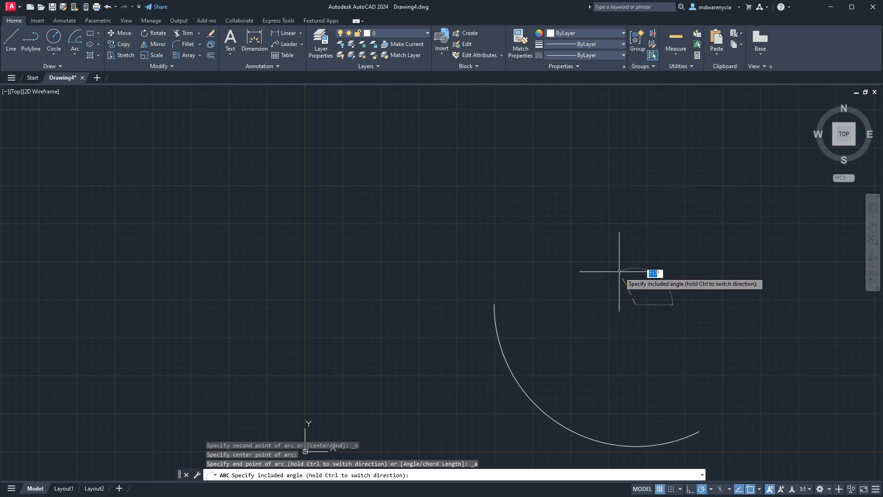
pyautogui.press('Escape')
# Draw a short vertical line upward, followed by a horizontal line about 24'-6" long running left from its top end.
pyautogui.write('l')
pyautogui.press('Return')
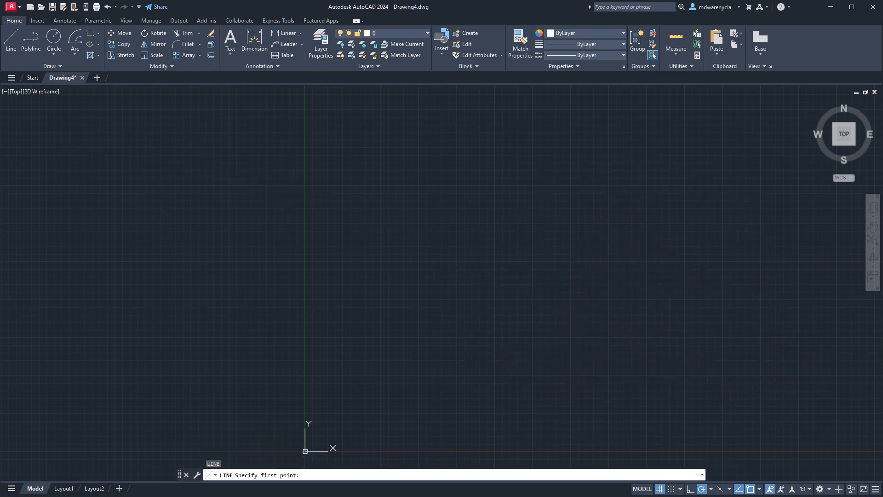
pyautogui.click(484, 272)
pyautogui.click(484, 241)
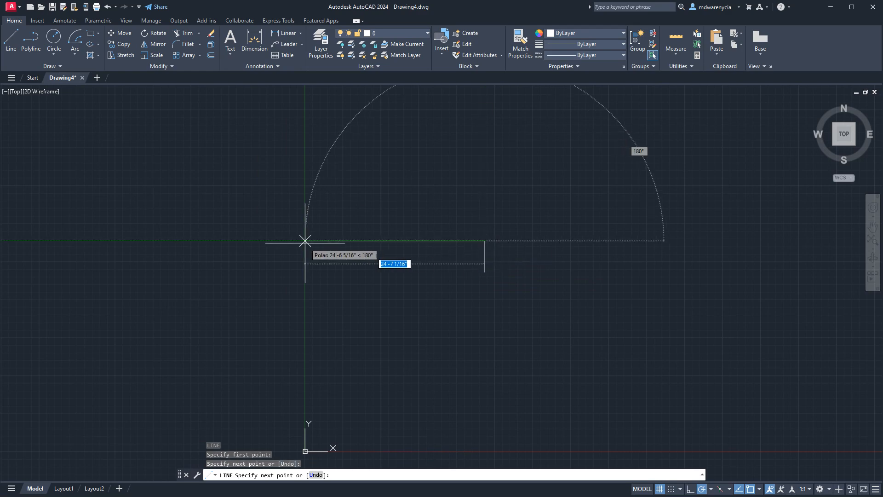
pyautogui.click(305, 241)
pyautogui.press('Escape')
pyautogui.press('Return')
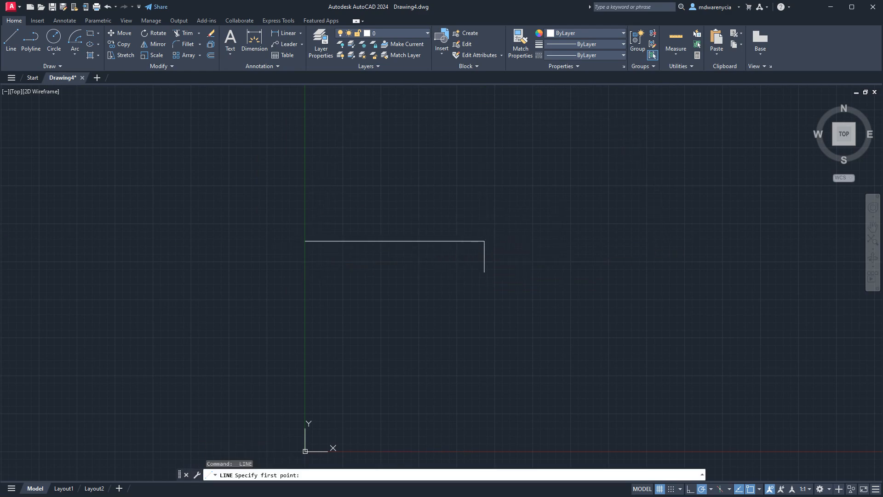
pyautogui.click(524, 241)
pyautogui.press('Escape')
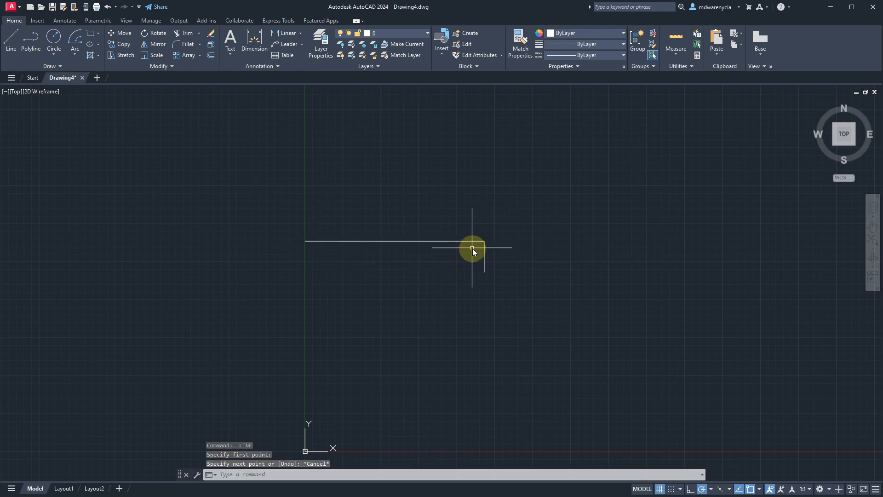
# Draw a second short vertical line to the right of the first, leaving an opening, with a horizontal line running right from its top end.
pyautogui.press('Return')
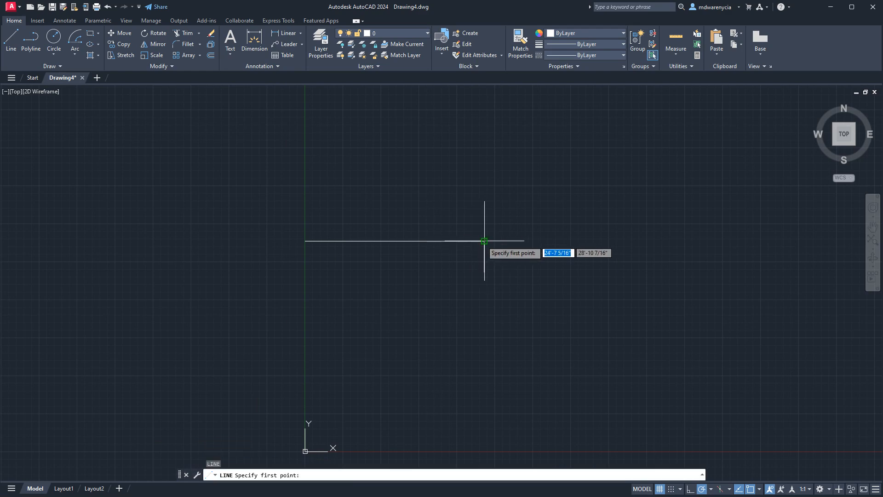
pyautogui.click(515, 240)
pyautogui.click(515, 270)
pyautogui.press('Return')
pyautogui.press('Return')
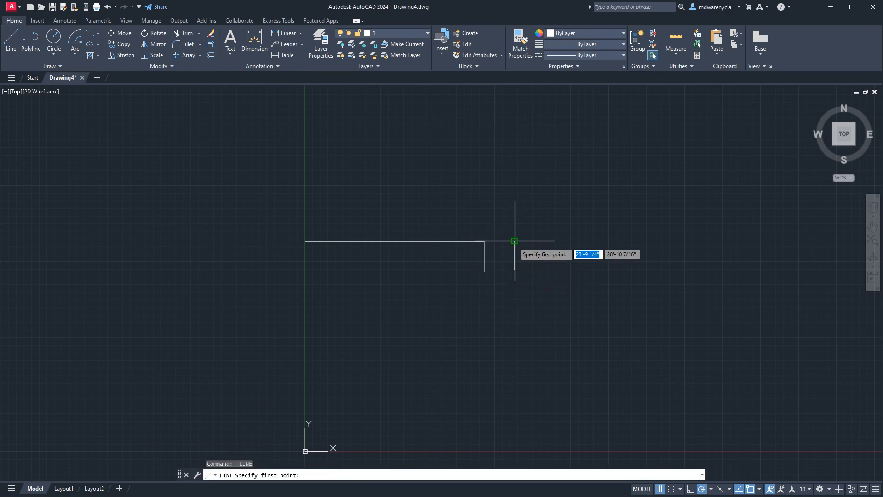
pyautogui.click(515, 240)
pyautogui.click(642, 241)
pyautogui.press('Escape')
pyautogui.scroll(10, 368, 231)
pyautogui.moveTo(709, 251); pyautogui.dragTo(322, 218, button='middle')
pyautogui.moveTo(639, 241); pyautogui.dragTo(262, 240, button='middle')
pyautogui.scroll(-4, 262, 240)
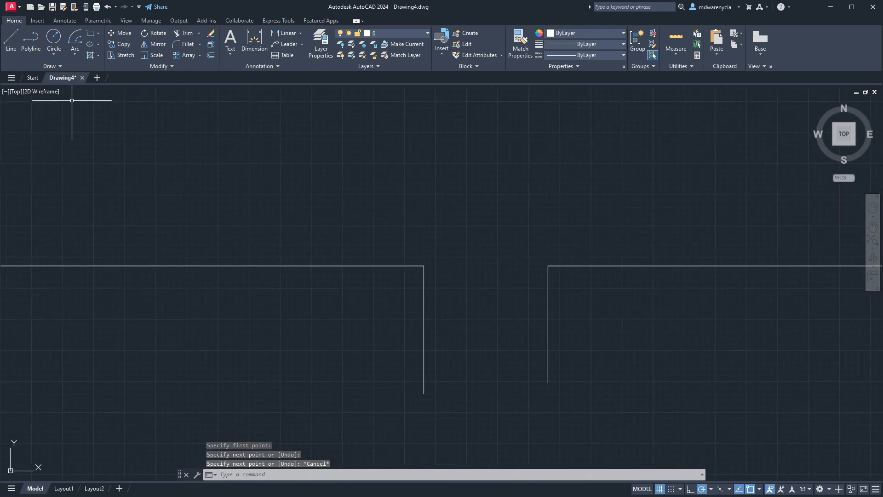
# Try a Start, Center, Angle arc from the right-hand corner of the opening around the left-hand corner, switching its direction.
pyautogui.click(72, 40)
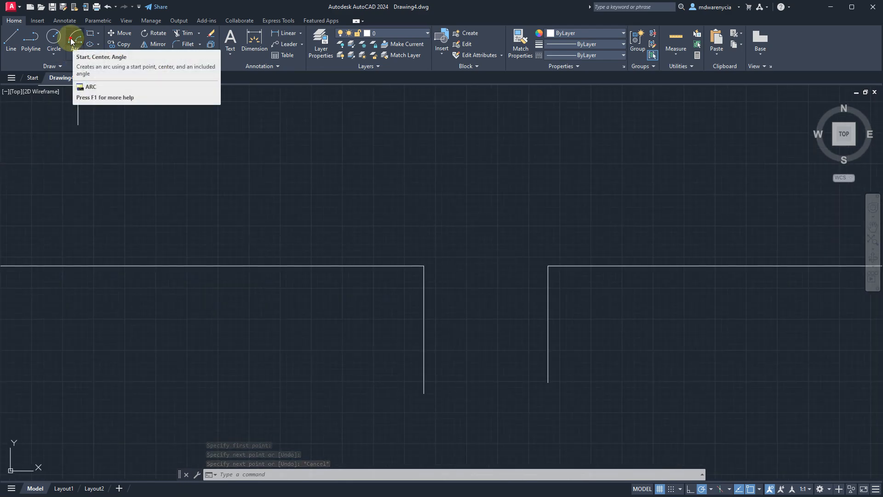
pyautogui.click(72, 41)
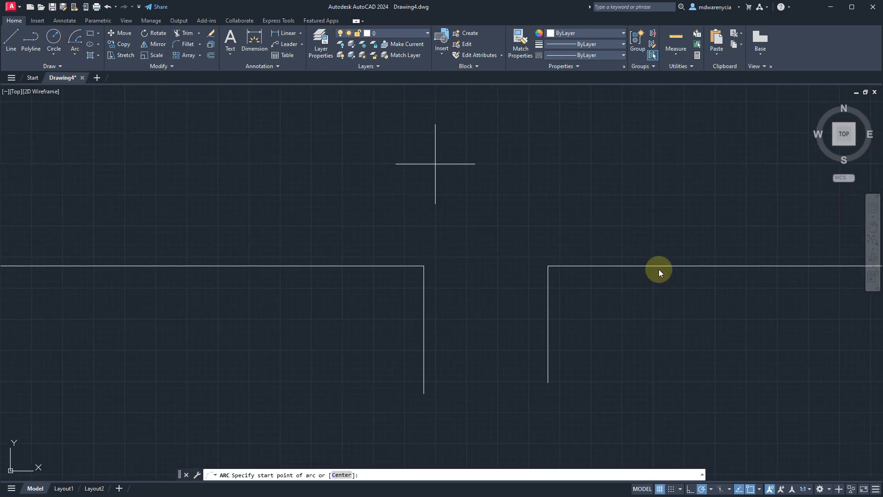
pyautogui.click(548, 266)
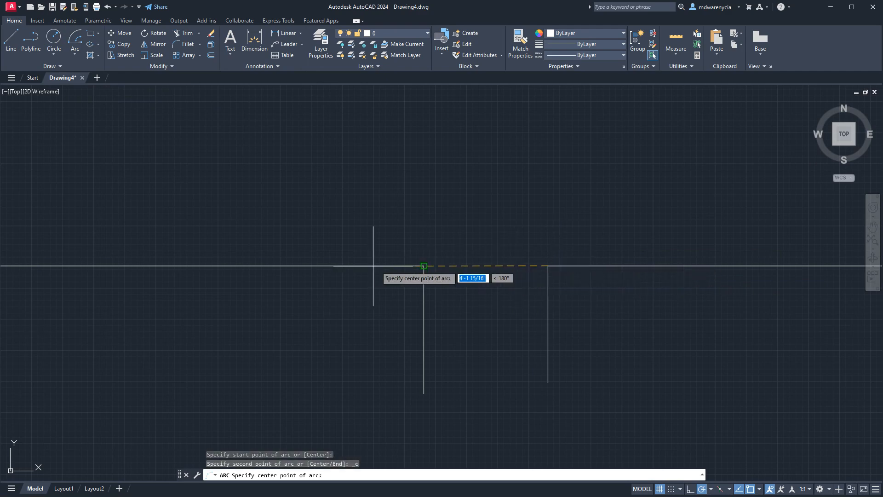
pyautogui.click(424, 266)
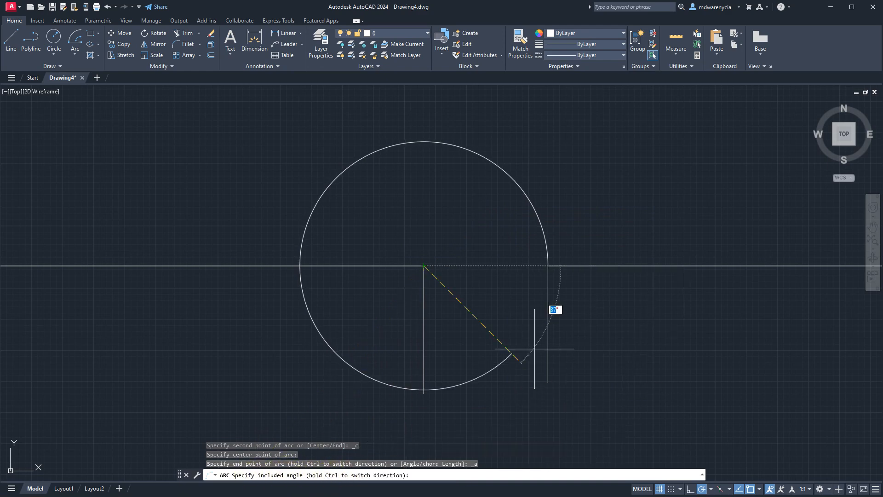
pyautogui.press('ctrl')
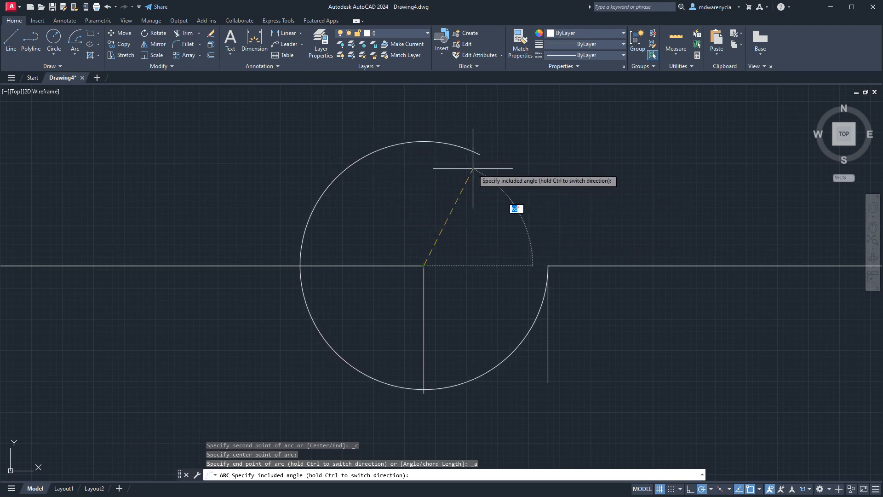
pyautogui.press('ctrl')
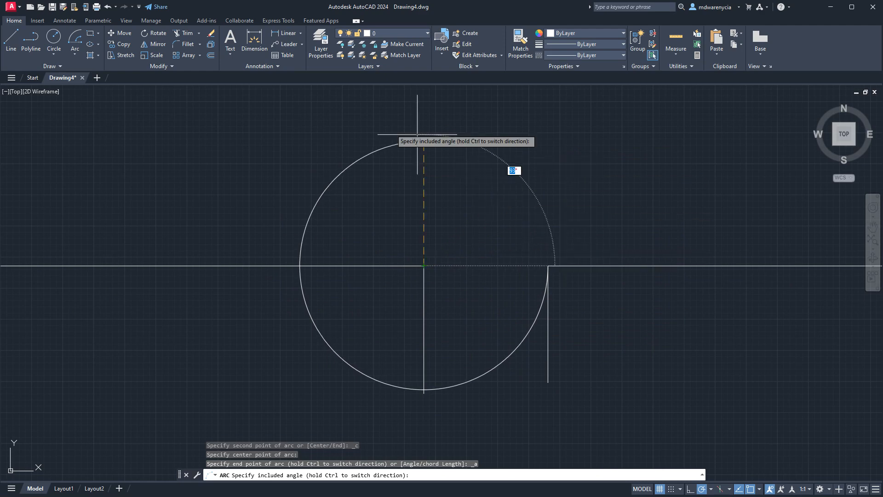
pyautogui.press('Escape')
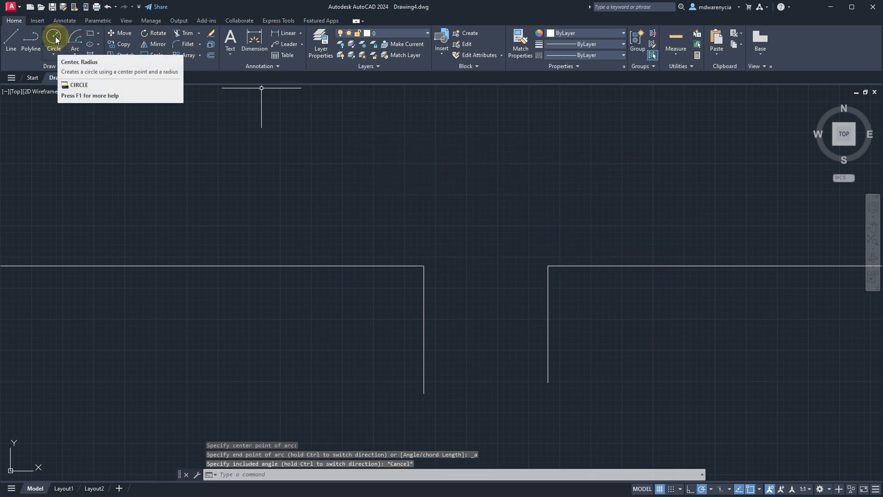
pyautogui.click(53, 54)
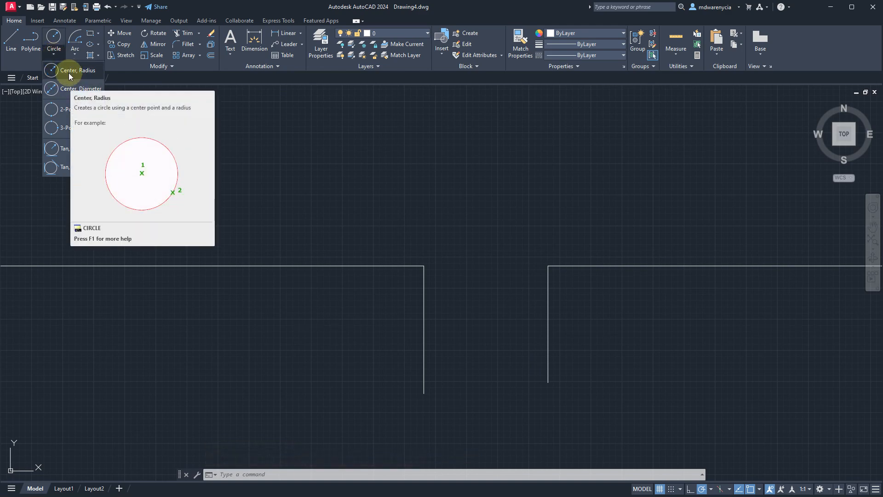
pyautogui.click(69, 128)
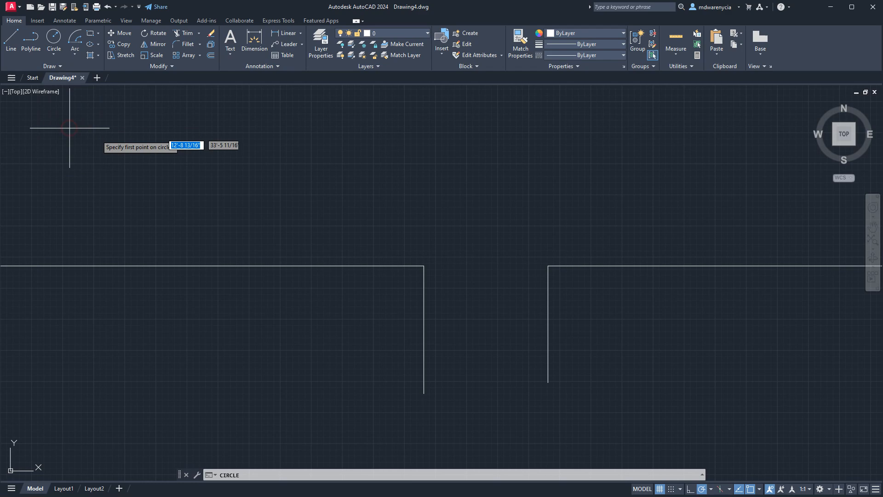
pyautogui.click(375, 197)
pyautogui.click(590, 197)
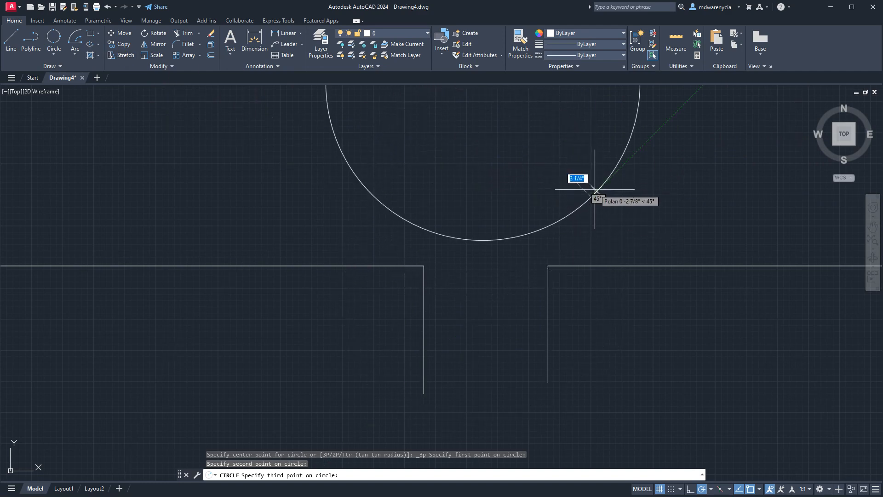
pyautogui.press('Escape')
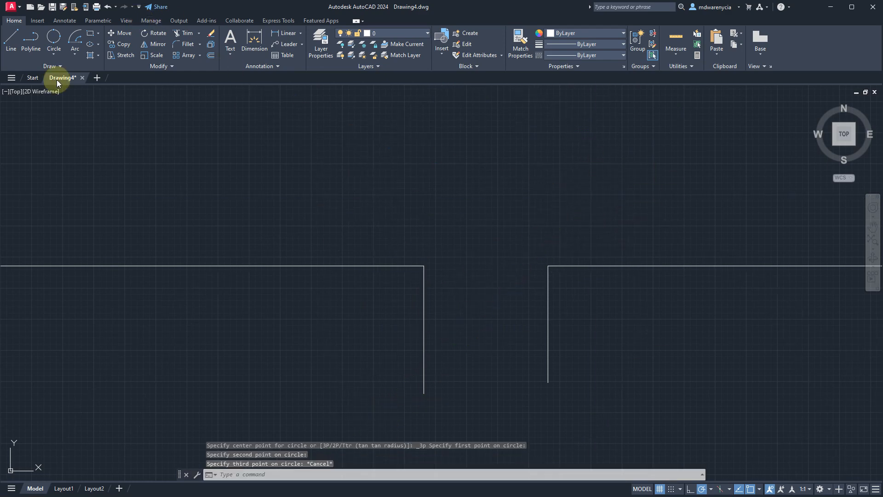
pyautogui.click(54, 55)
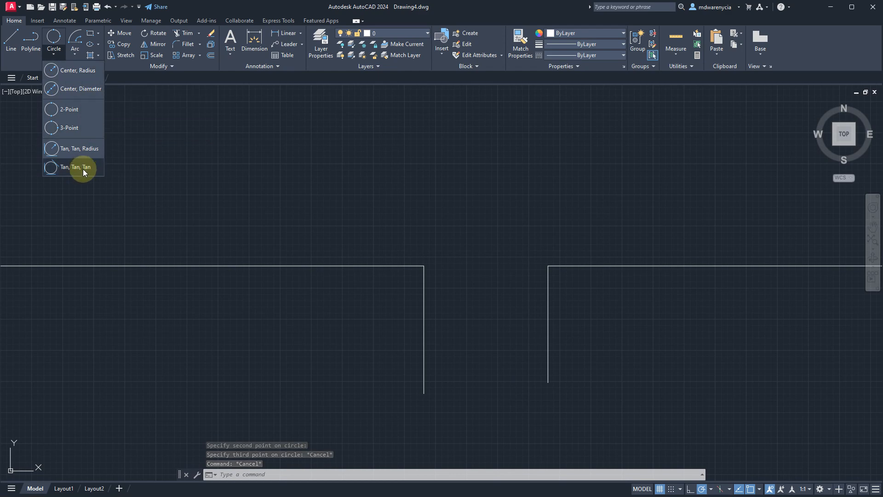
pyautogui.click(51, 72)
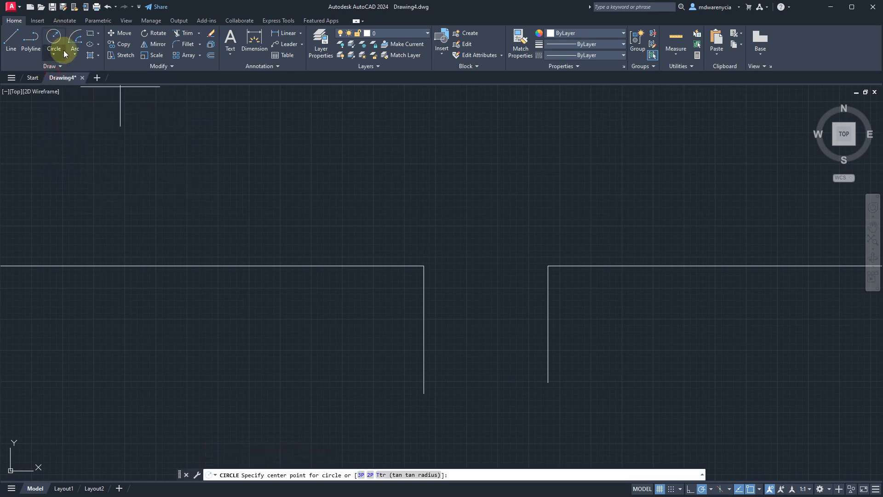
pyautogui.press('Escape')
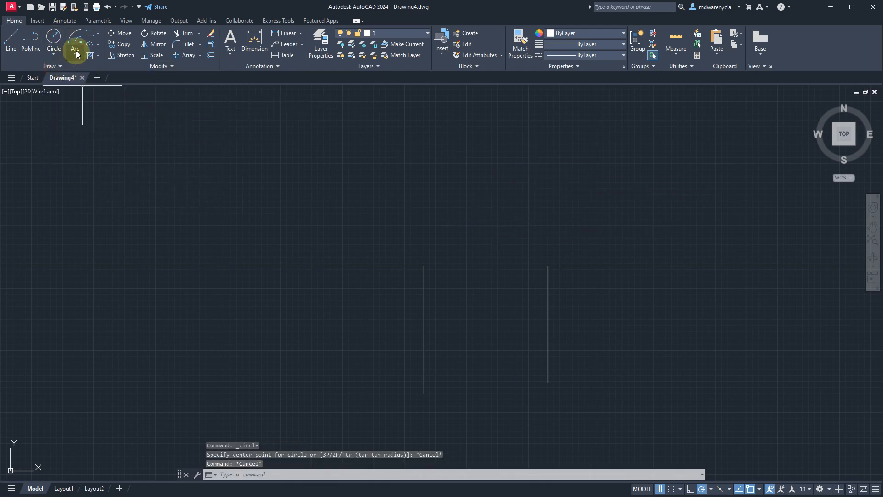
# Draw a Center, Start, End arc centered on the right-hand corner, from a point on its vertical line to the level of the left-hand corner.
pyautogui.click(75, 54)
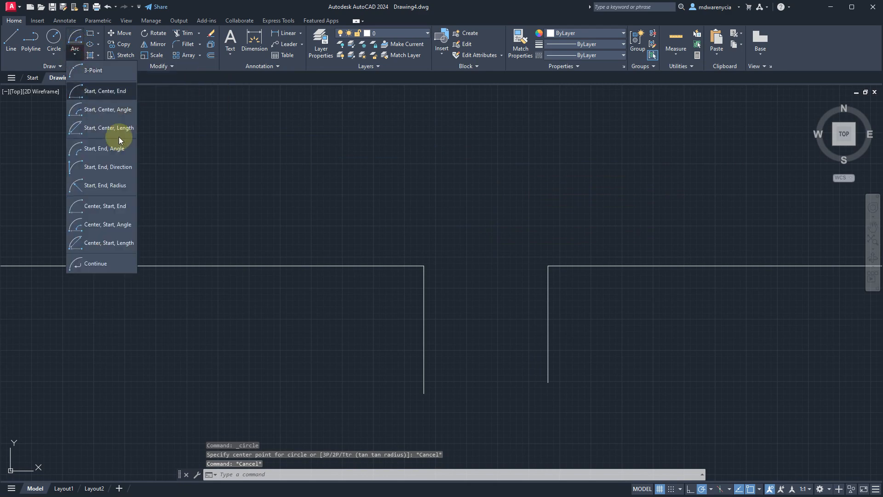
pyautogui.click(100, 210)
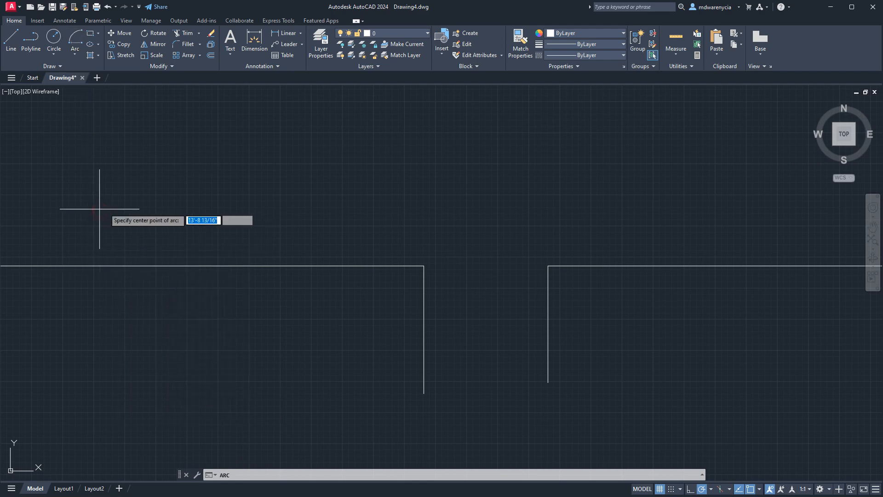
pyautogui.click(548, 266)
pyautogui.click(548, 361)
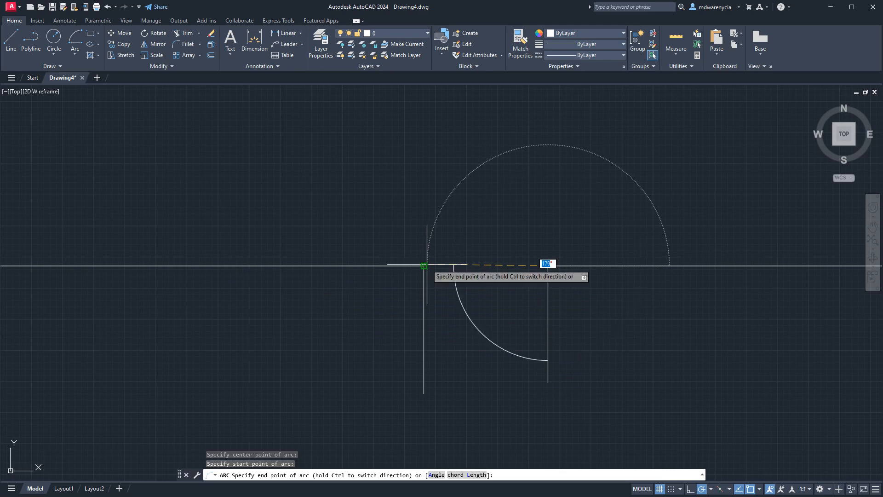
pyautogui.keyDown('ctrl'); pyautogui.click(427, 266); pyautogui.keyUp('ctrl')
pyautogui.press('Escape')
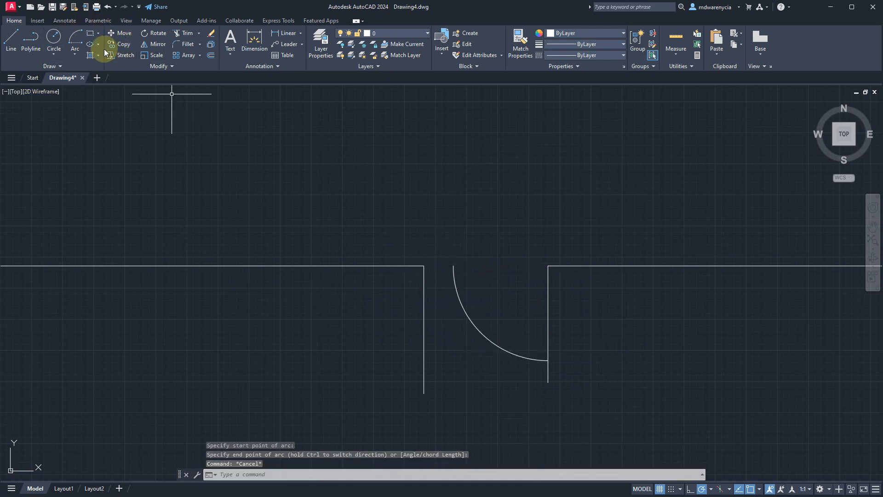
# Select the arc inside the opening with a crossing window and erase it.
pyautogui.click(469, 296)
pyautogui.click(454, 314)
pyautogui.press('Delete')
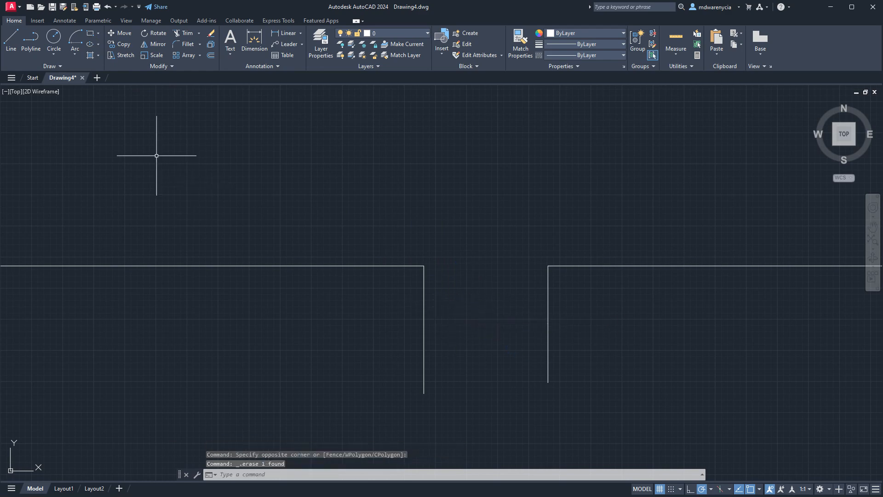
# Draw a Start, Center, Angle arc from the left-hand corner, centered on the right-hand corner, sweeping a quarter circle above the opening.
pyautogui.click(74, 55)
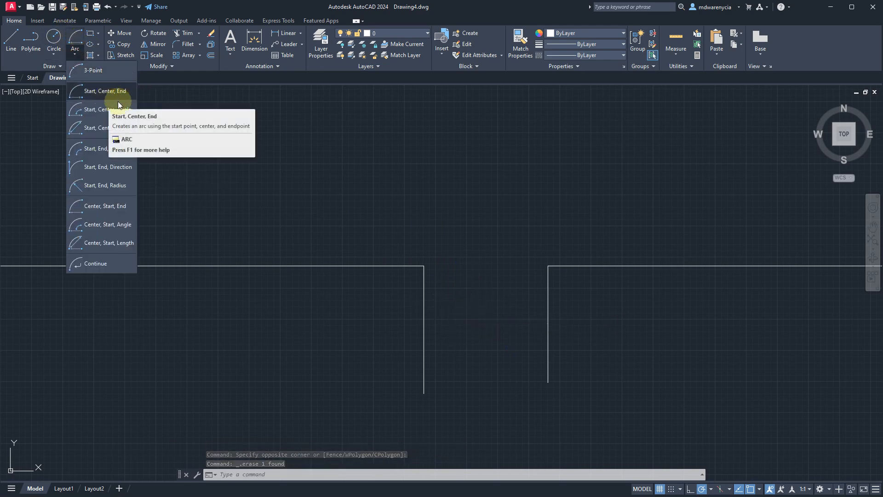
pyautogui.click(112, 113)
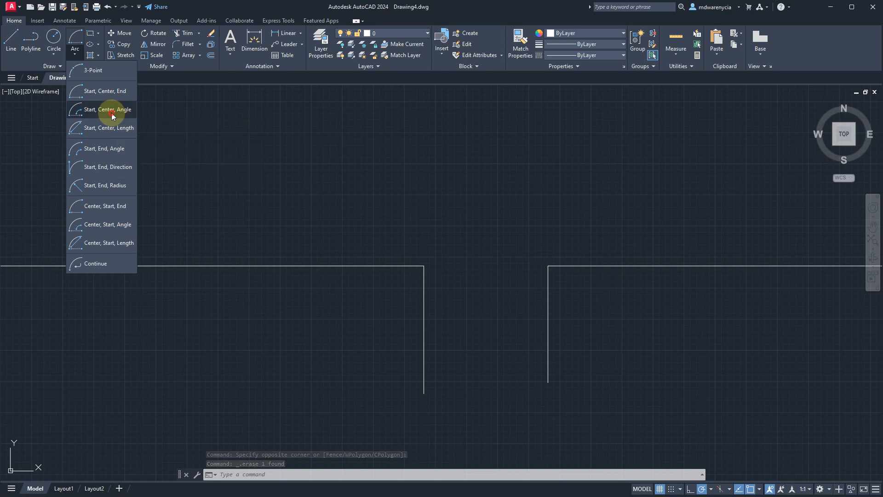
pyautogui.click(423, 266)
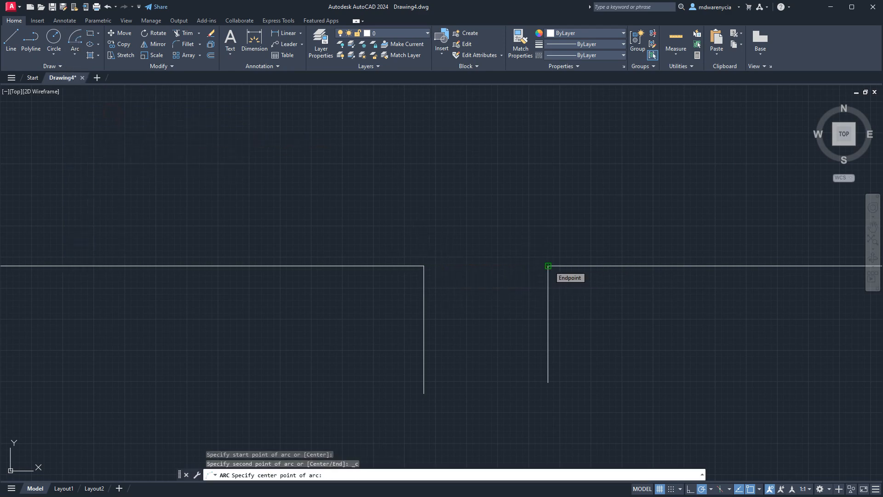
pyautogui.click(548, 266)
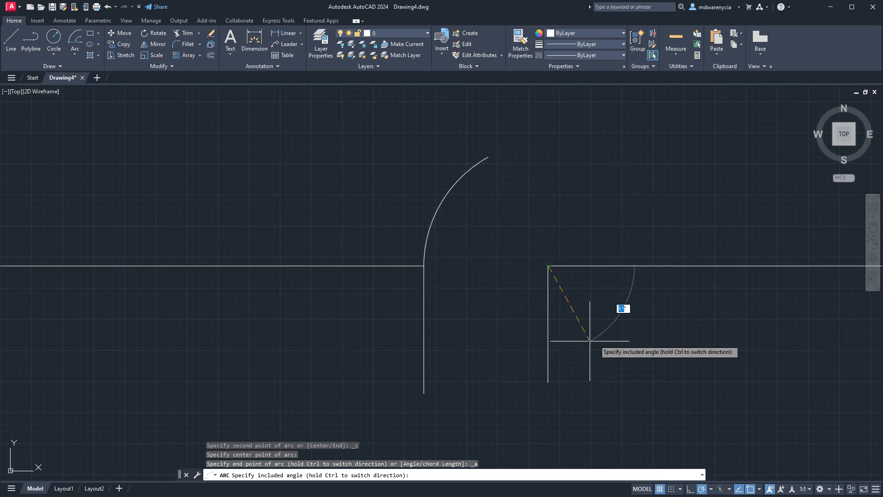
pyautogui.click(553, 335)
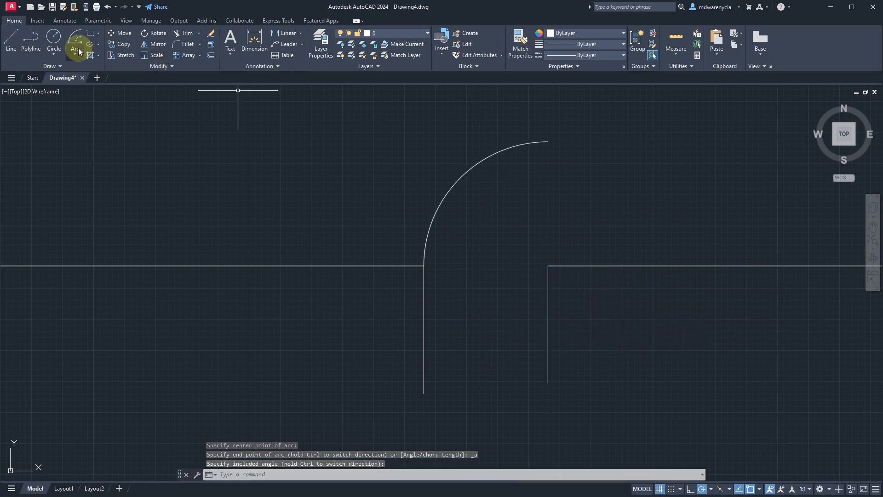
pyautogui.press('Escape')
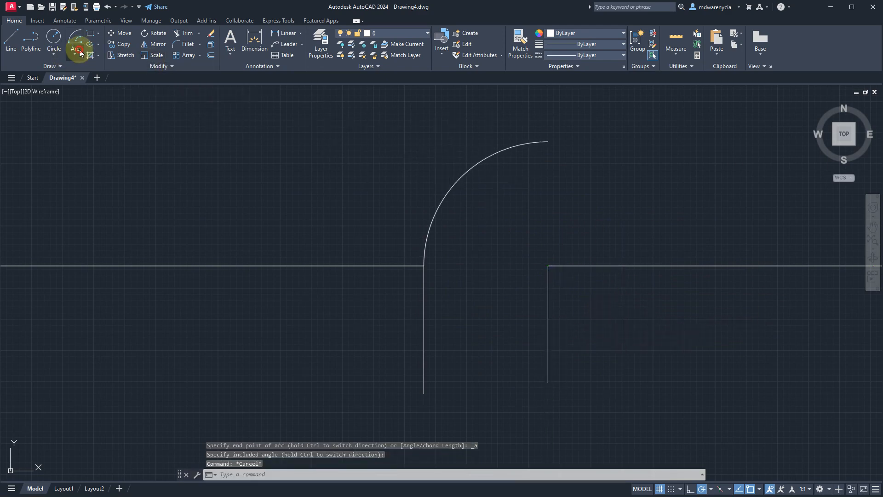
pyautogui.click(74, 52)
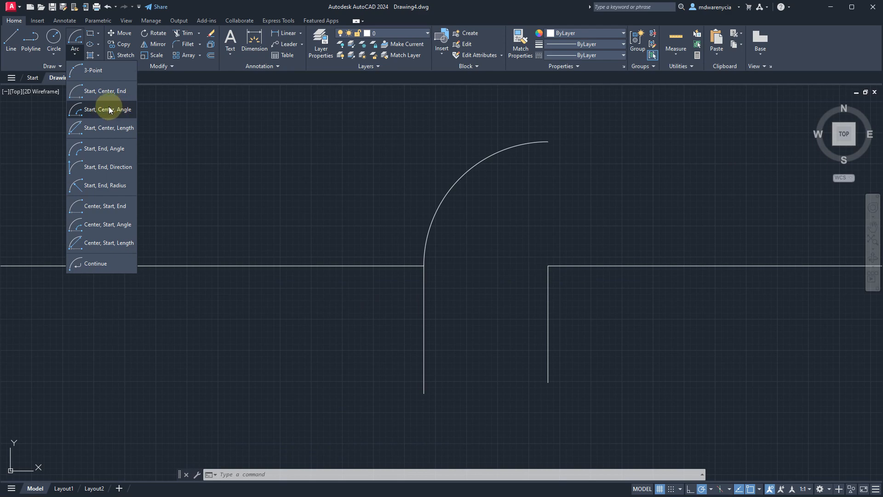
pyautogui.click(110, 110)
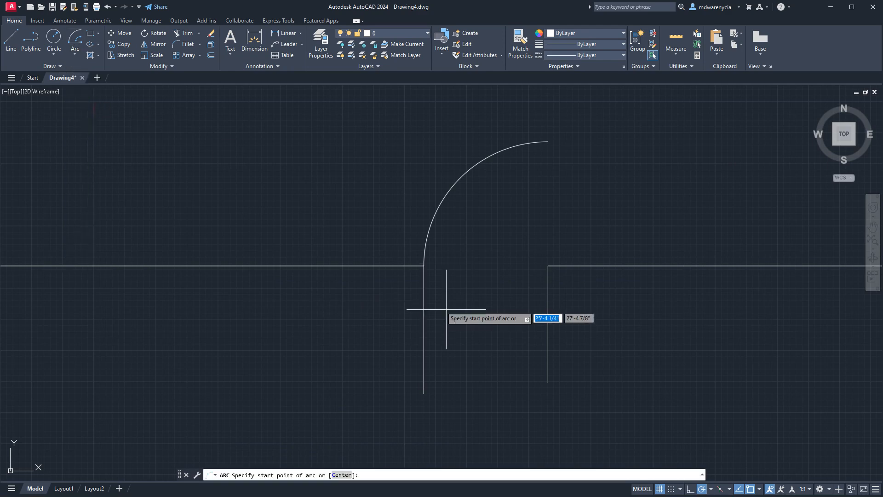
pyautogui.click(424, 266)
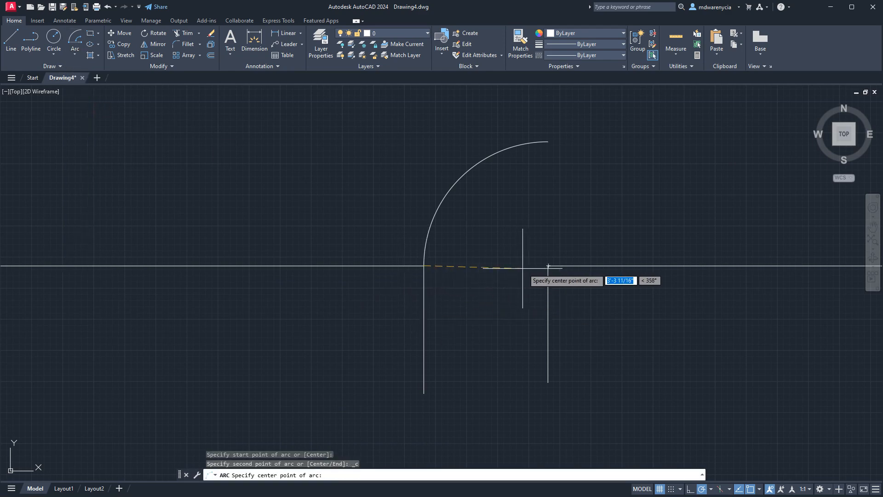
pyautogui.click(548, 266)
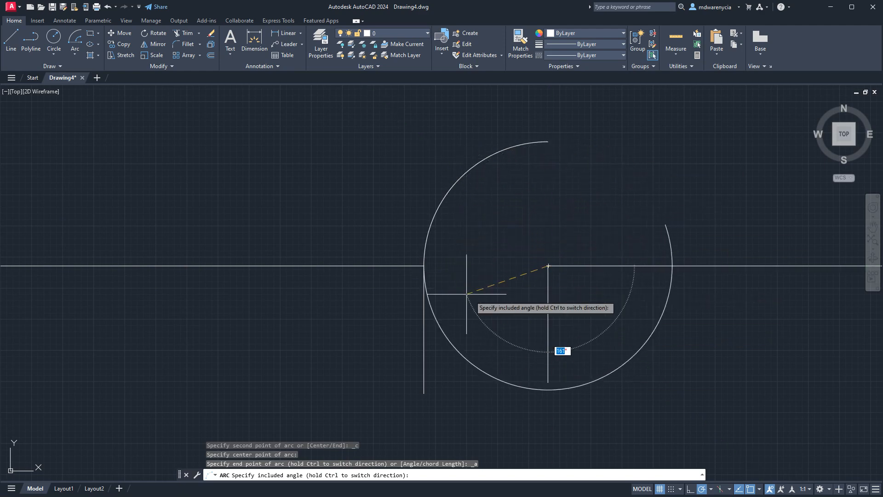
pyautogui.press('Escape')
pyautogui.click(657, 306)
pyautogui.press('Escape')
pyautogui.press('Escape')
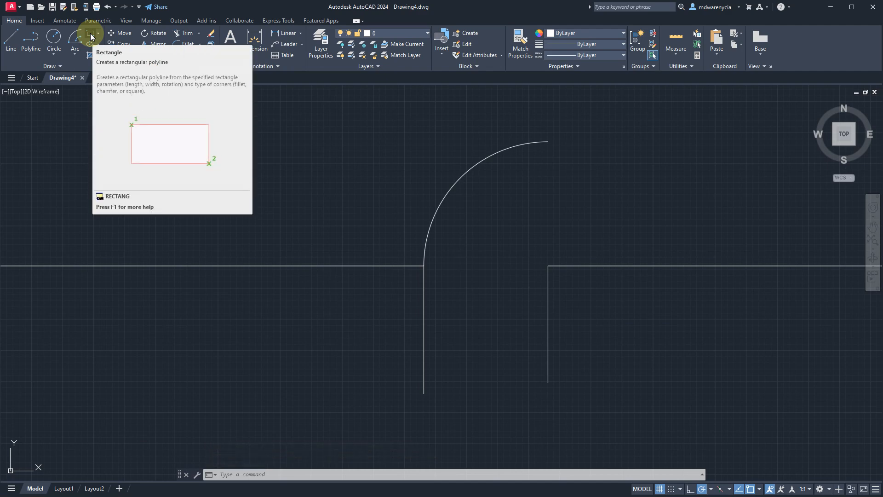
# Draw a rectangle about 36' wide in the empty area to the right of the door opening.
pyautogui.write('REC')
pyautogui.press('Return')
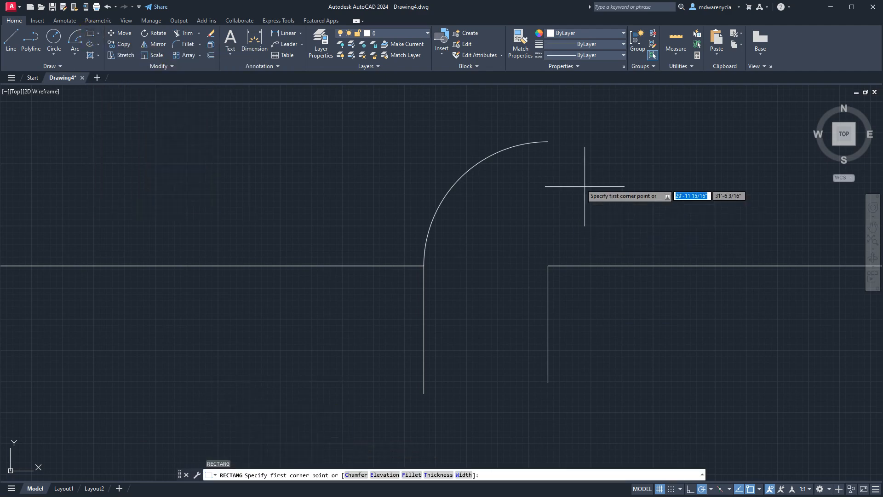
pyautogui.scroll(-10, 296, 185)
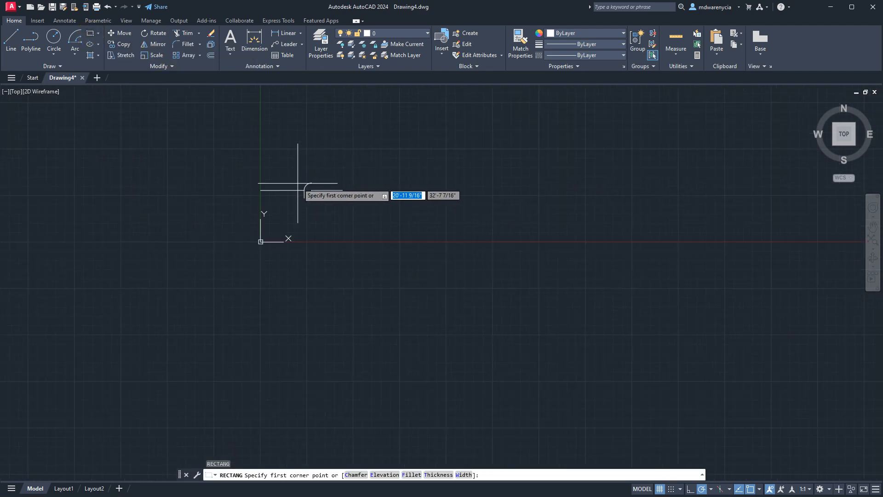
pyautogui.click(375, 182)
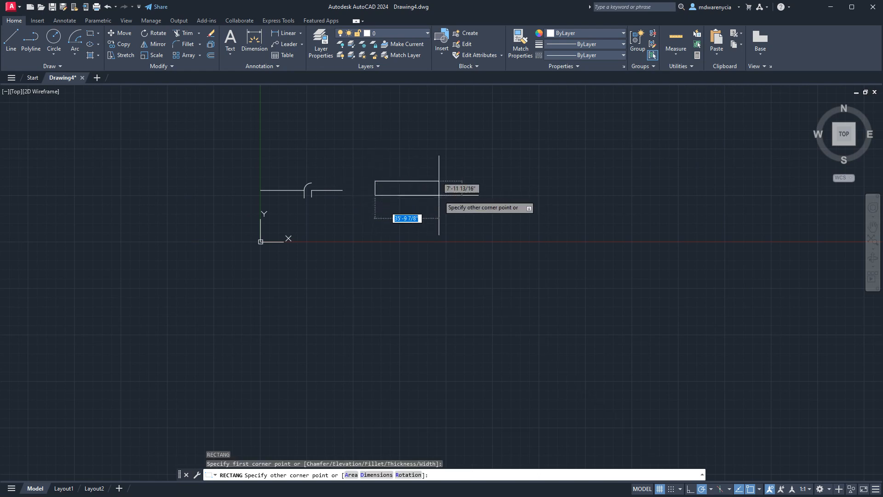
pyautogui.click(440, 198)
pyautogui.press('Escape')
pyautogui.press('Escape')
# Explode the rectangle into separate lines.
pyautogui.click(375, 189)
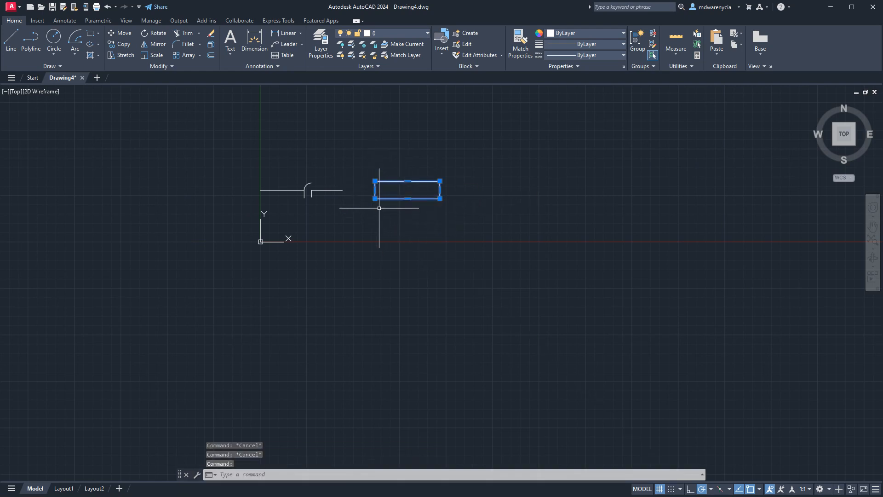
pyautogui.scroll(4, 374, 192)
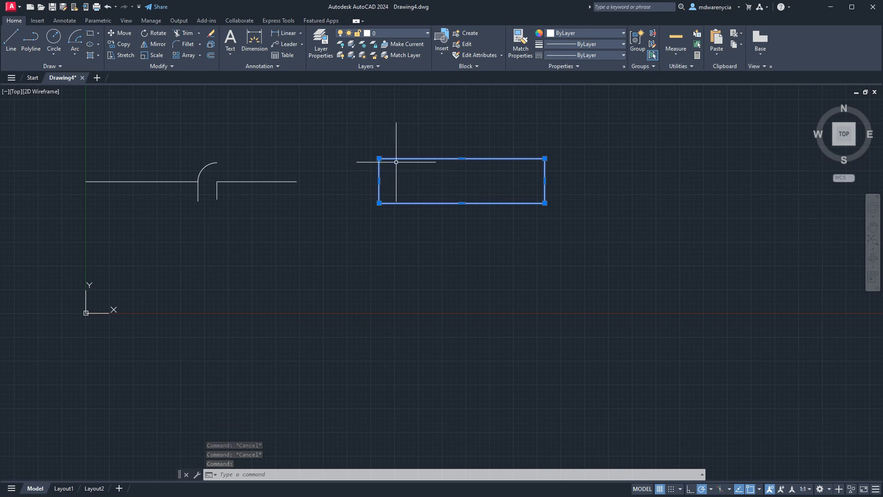
pyautogui.write('epxl')
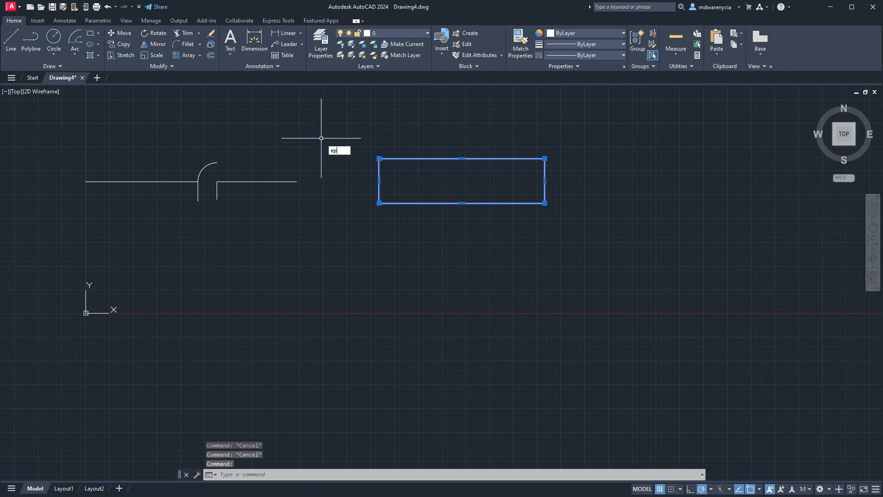
pyautogui.press('Return')
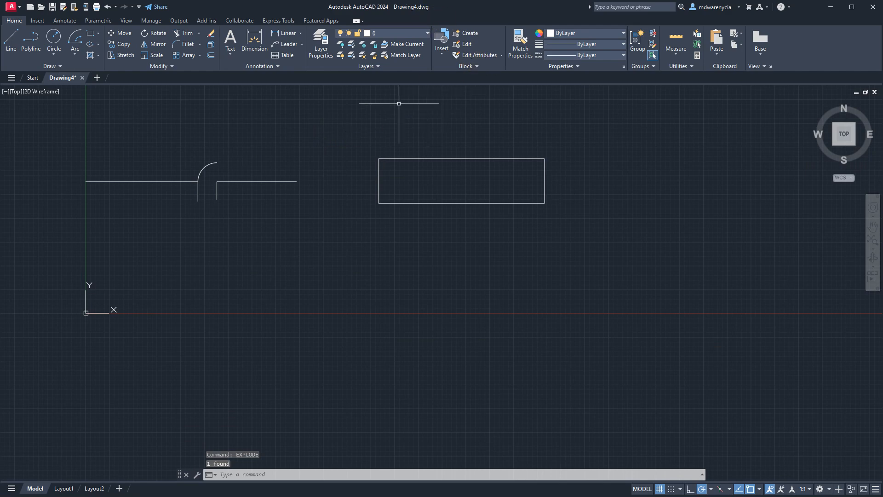
# Check the exploded rectangle's upper edge with a crossing selection window and clear the selection.
pyautogui.click(334, 143)
pyautogui.press('Escape')
pyautogui.click(486, 169)
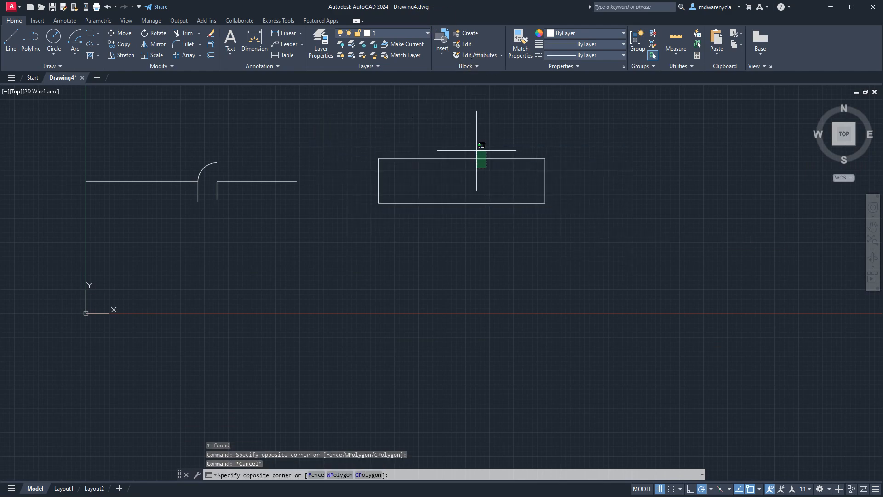
pyautogui.click(465, 141)
pyautogui.press('Escape')
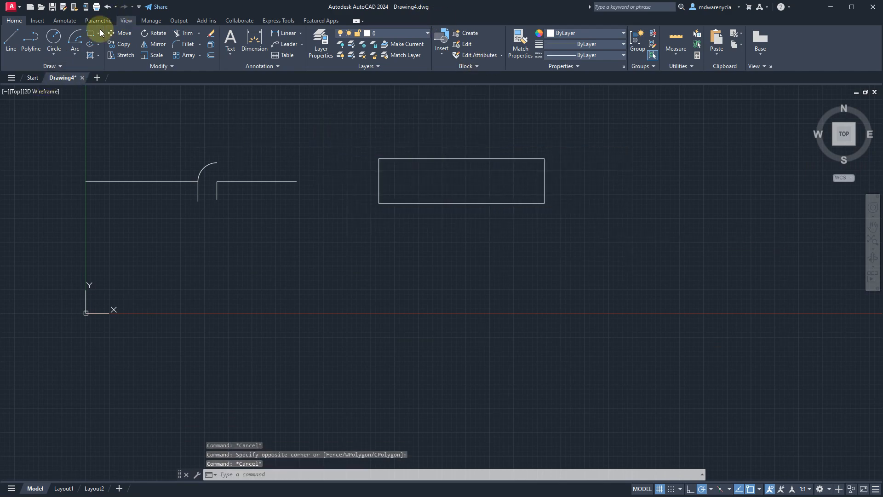
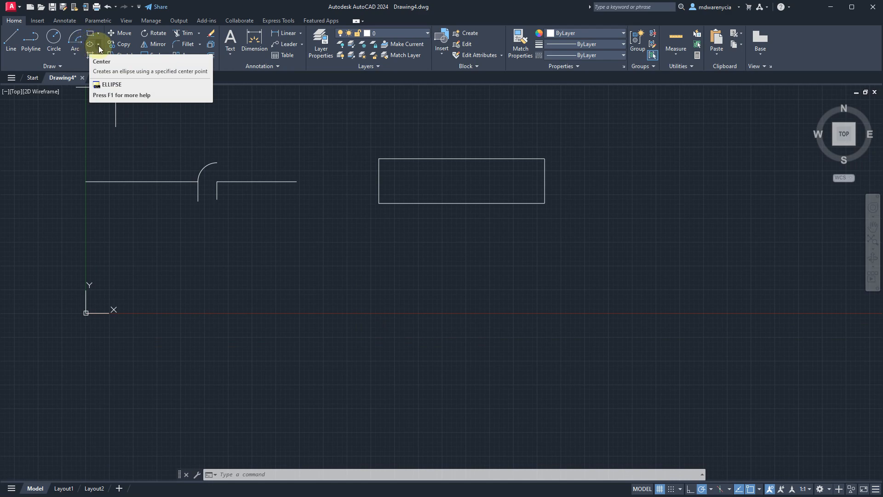
# Draw a flat Center ellipse below the door and rectangle, with a horizontal half-axis of about 20'-9".
pyautogui.click(98, 45)
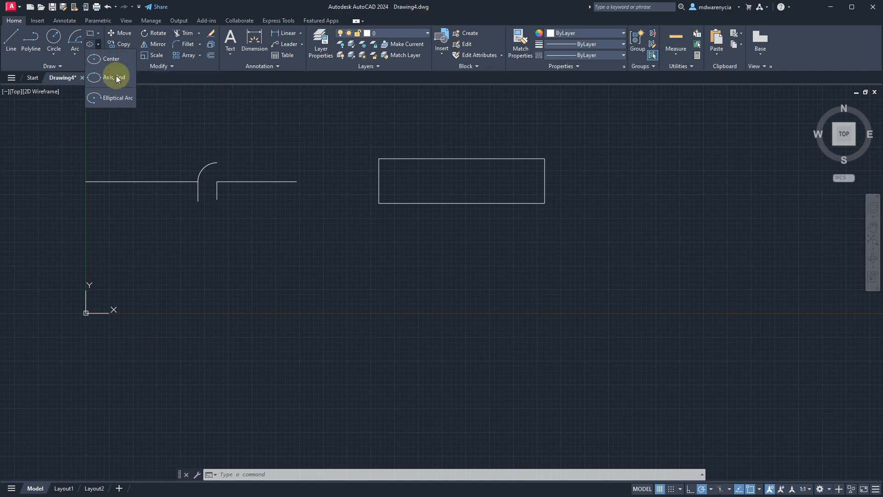
pyautogui.click(105, 58)
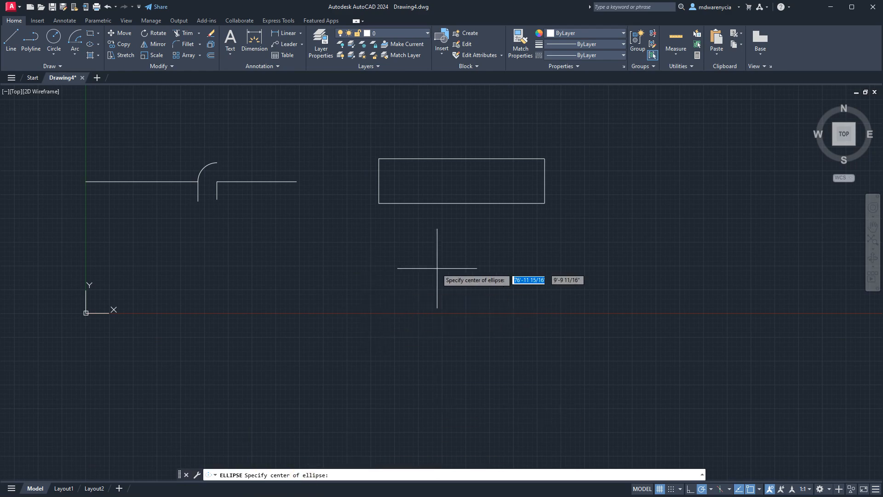
pyautogui.click(345, 337)
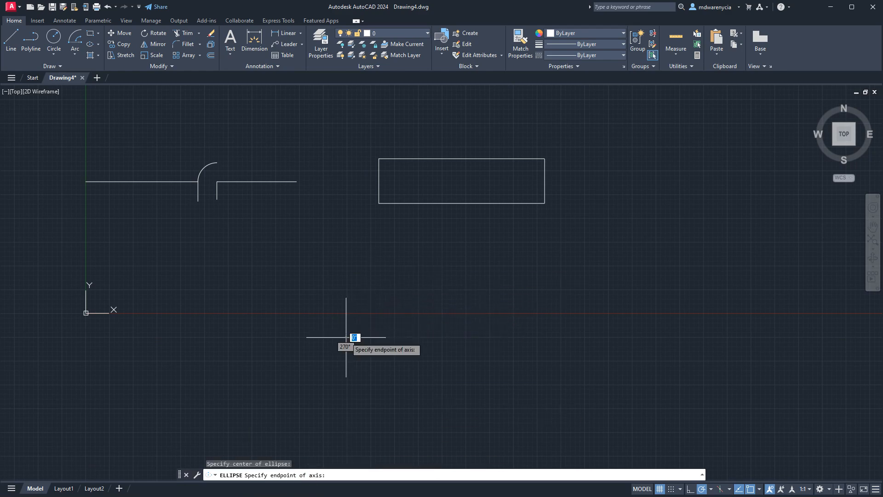
pyautogui.click(441, 337)
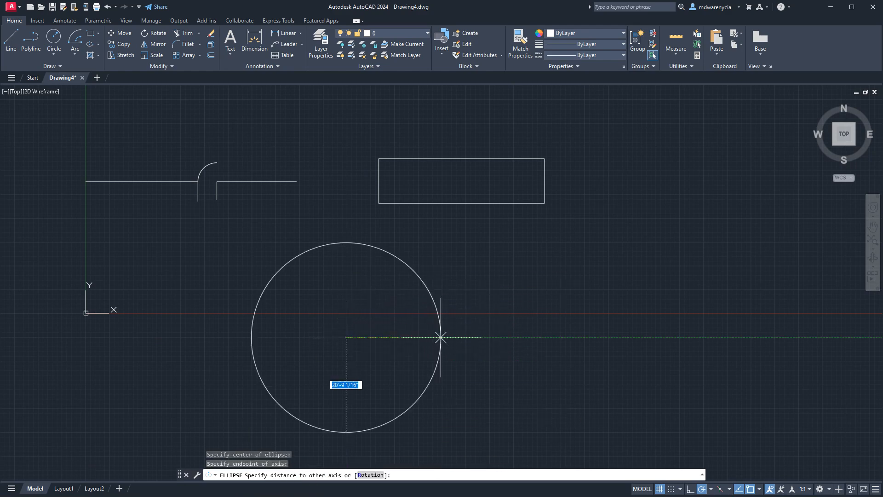
pyautogui.click(346, 317)
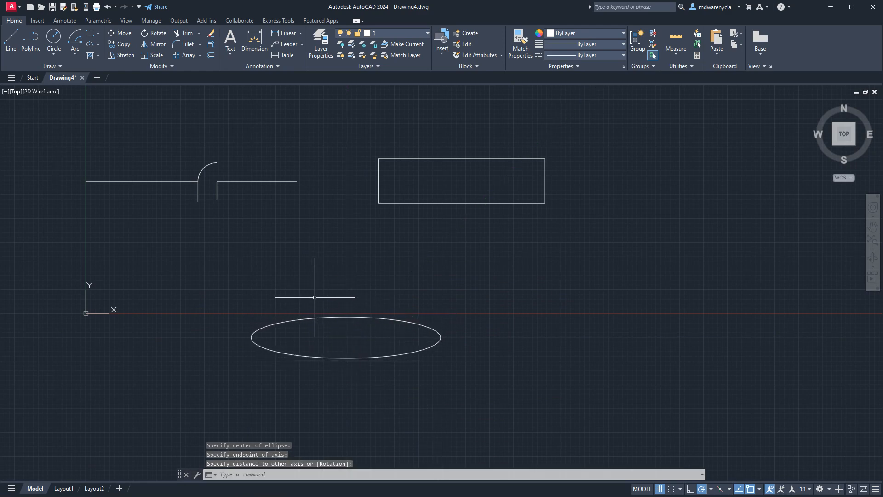
pyautogui.press('Escape')
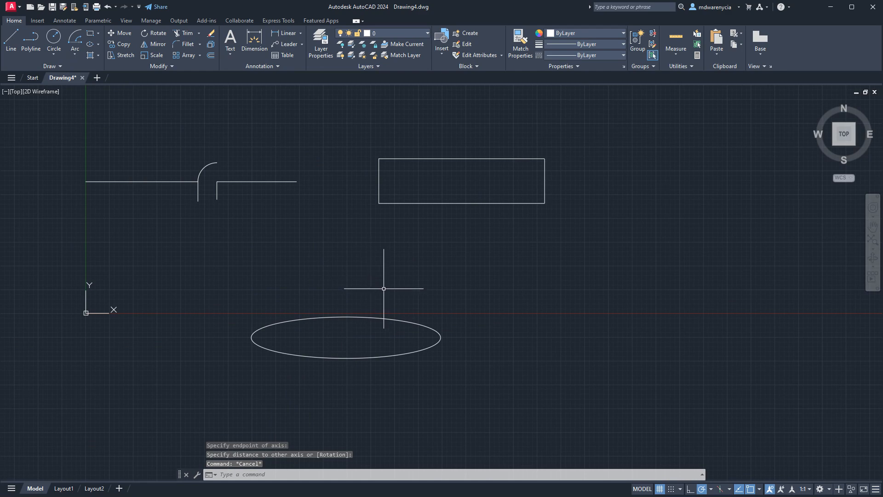
pyautogui.press('Return')
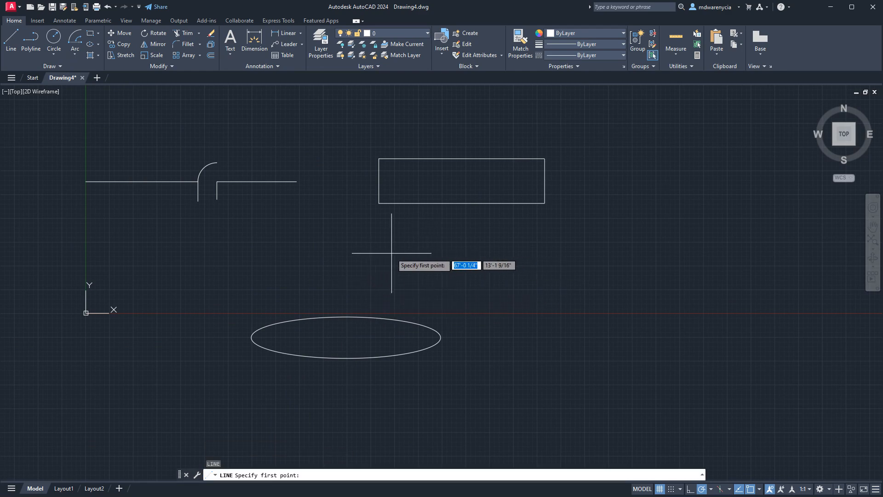
pyautogui.press('Escape')
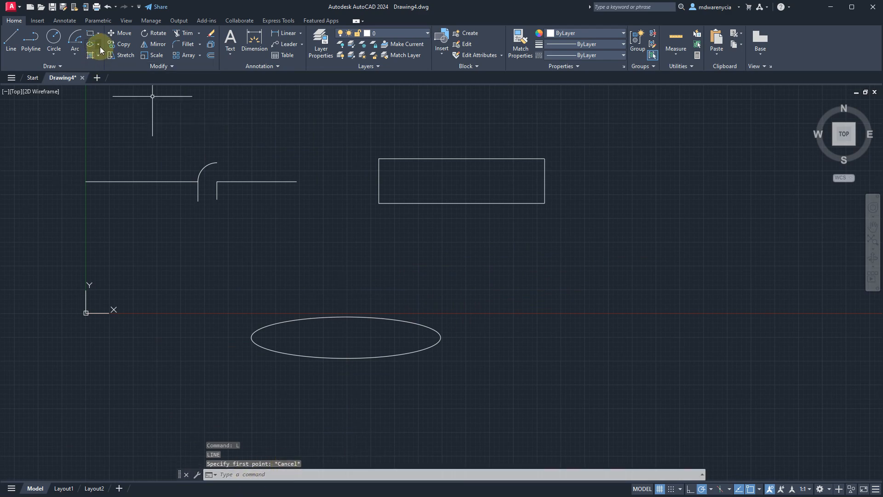
# Draw an 8-sided polygon below the rectangle, inscribed in a circle with a radius of 3'.
pyautogui.click(98, 34)
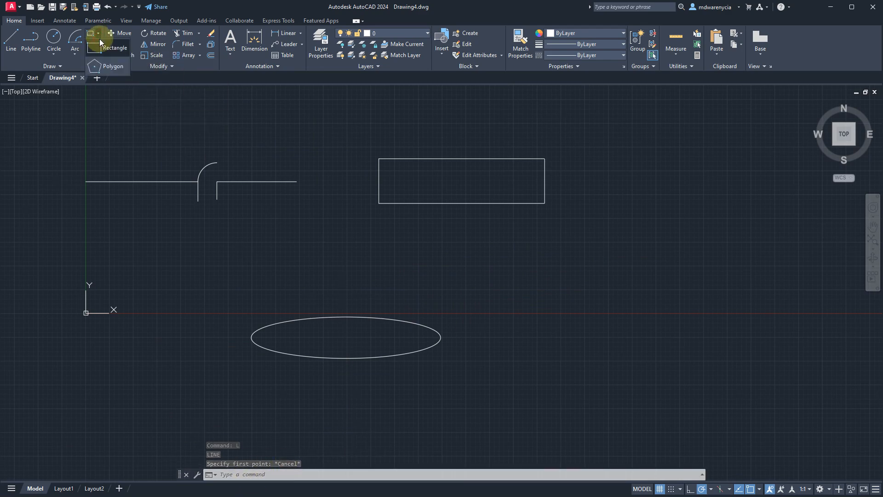
pyautogui.click(109, 69)
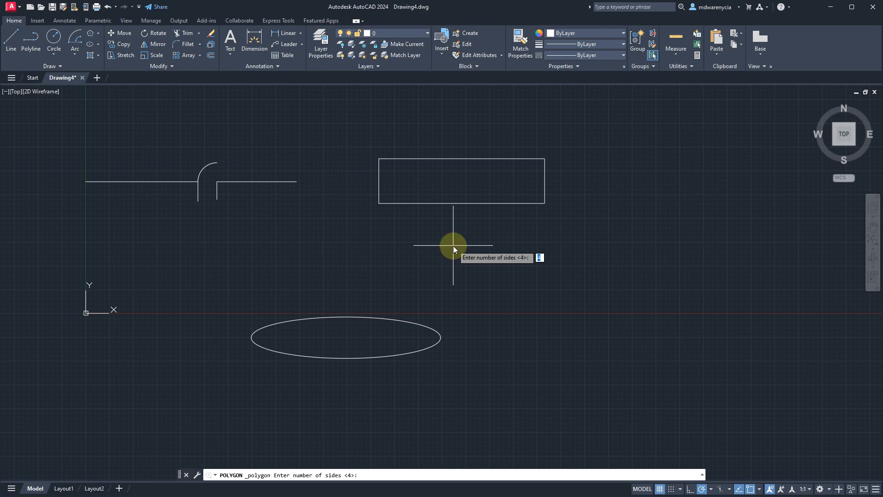
pyautogui.write('8')
pyautogui.press('Return')
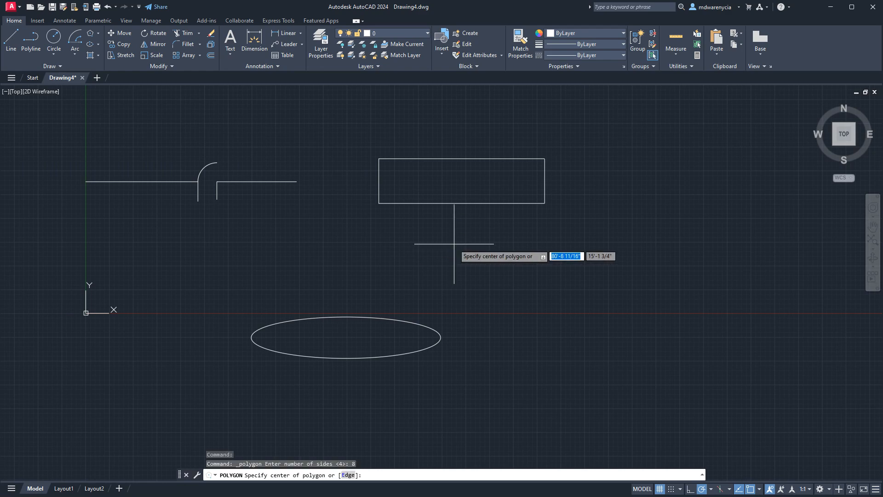
pyautogui.click(479, 260)
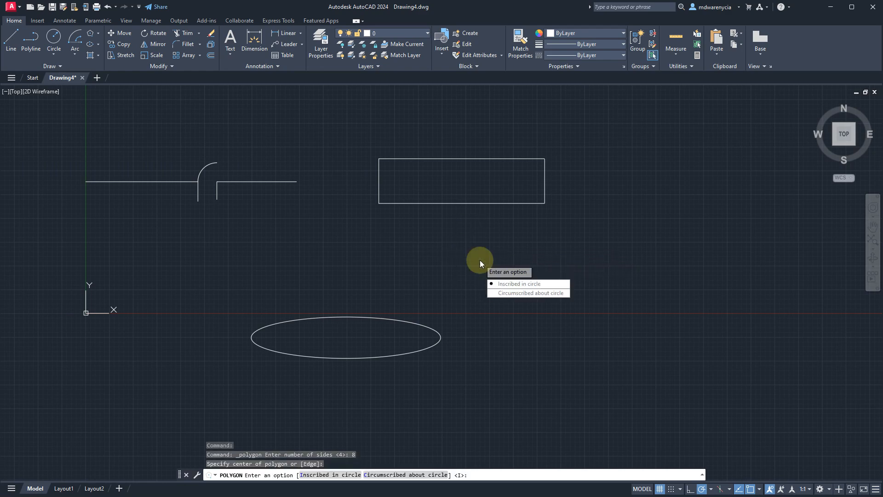
pyautogui.click(518, 284)
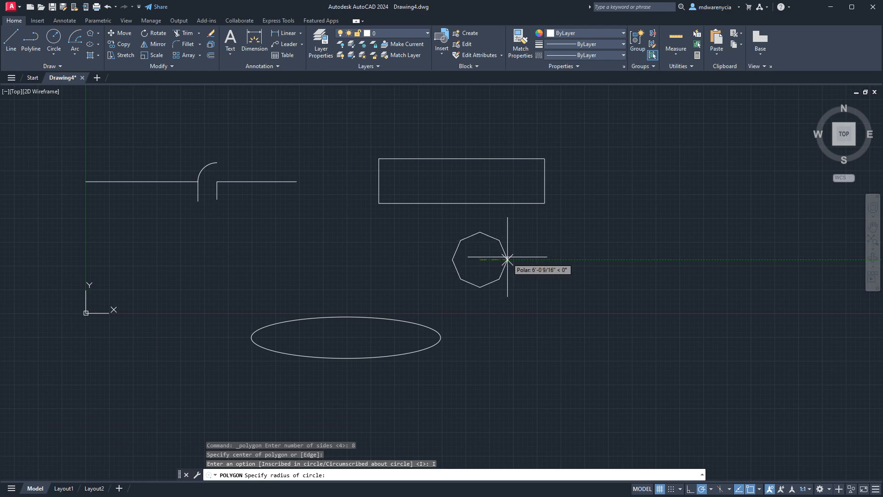
pyautogui.write('3')
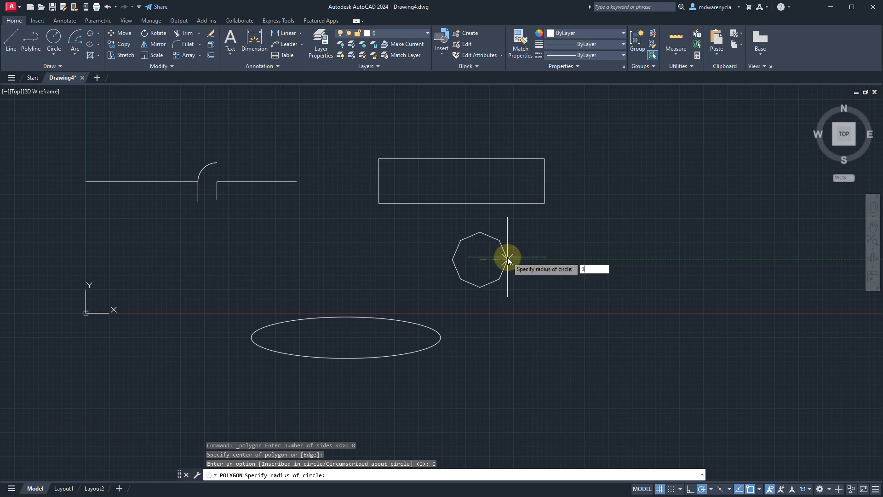
pyautogui.write("'")
pyautogui.press('Return')
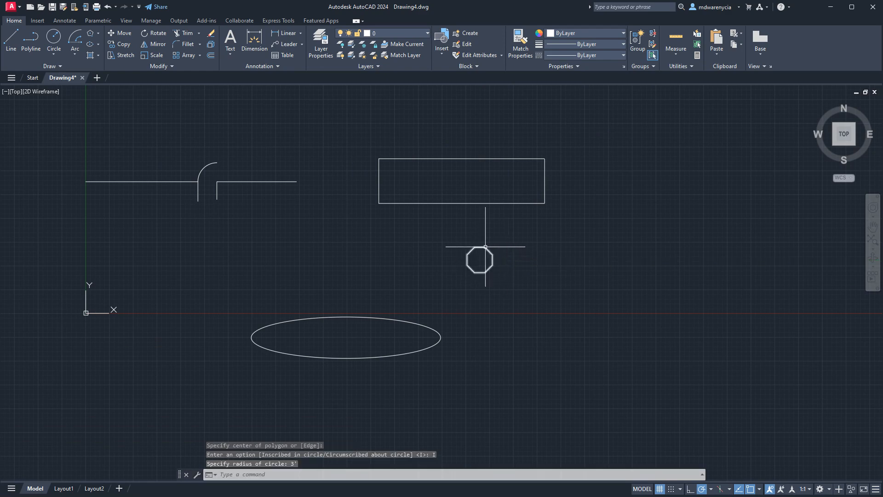
# Draw a diagonal line across the octagon from the lower corner of its right side to the upper corner of its left side.
pyautogui.scroll(8, 483, 258)
pyautogui.press('Return')
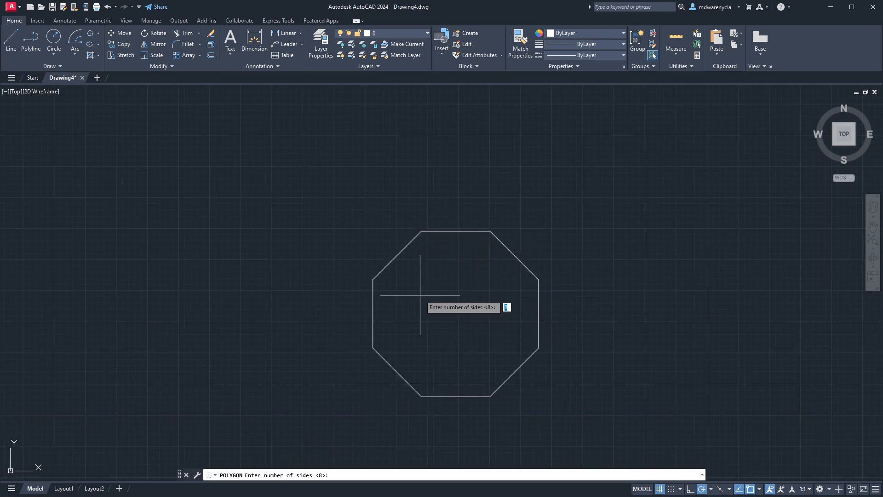
pyautogui.press('Escape')
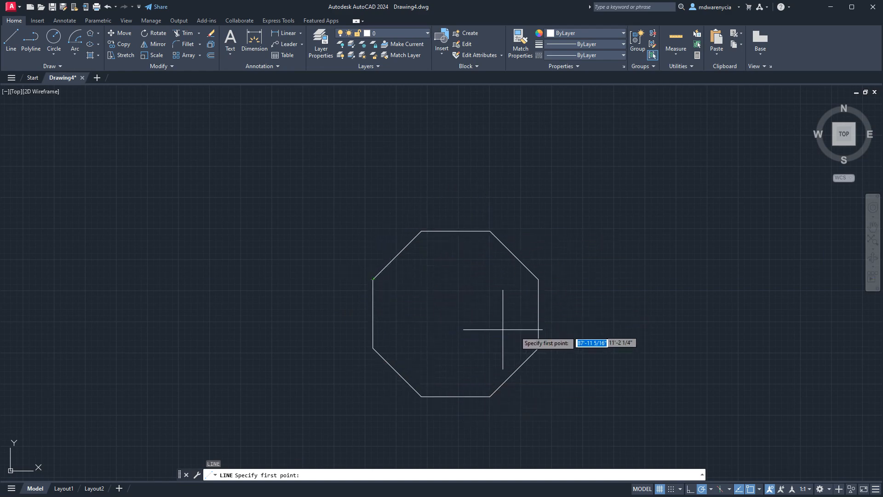
pyautogui.click(538, 348)
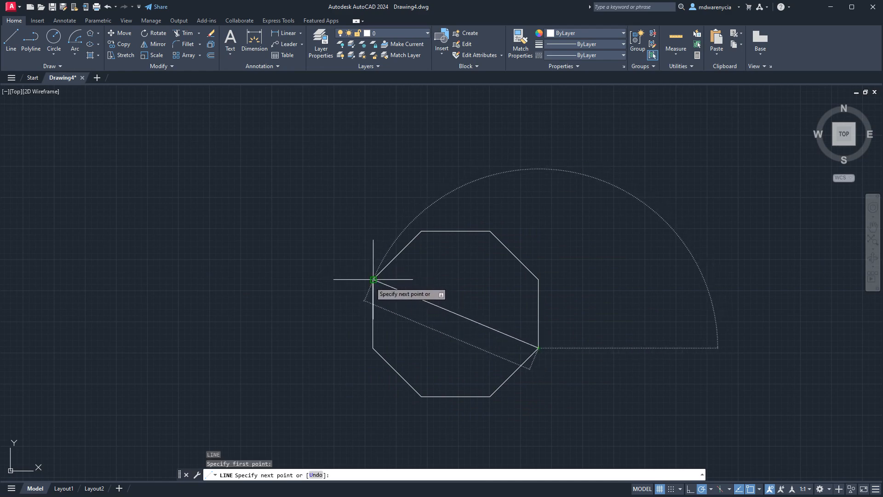
pyautogui.click(373, 279)
pyautogui.press('Return')
pyautogui.press('Return')
pyautogui.press('Escape')
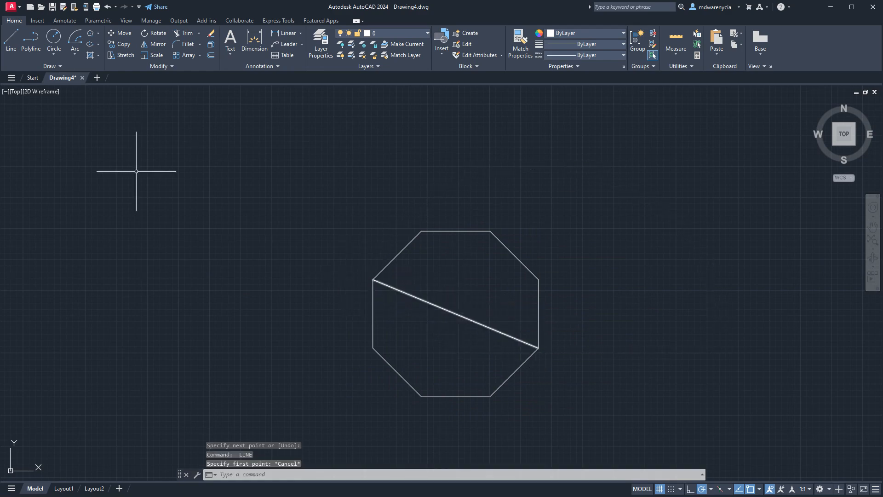
pyautogui.click(90, 33)
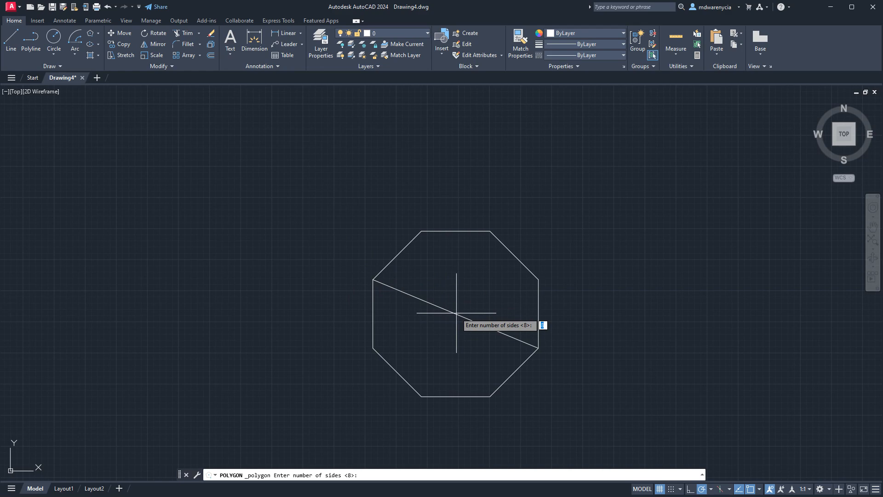
pyautogui.press('Return')
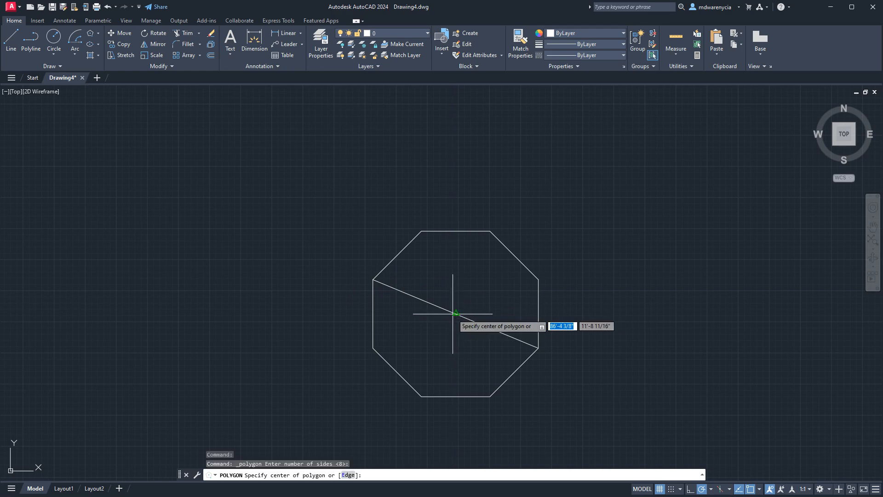
pyautogui.click(640, 289)
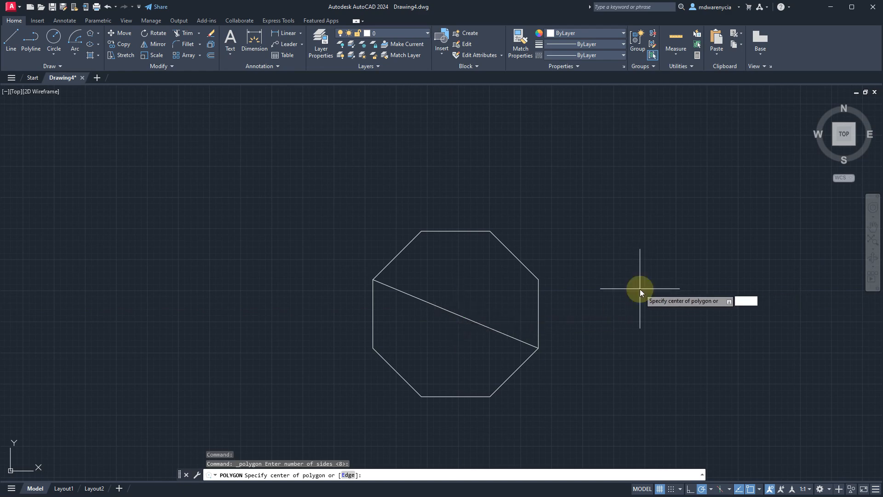
pyautogui.write('e')
pyautogui.press('Return')
pyautogui.click(455, 314)
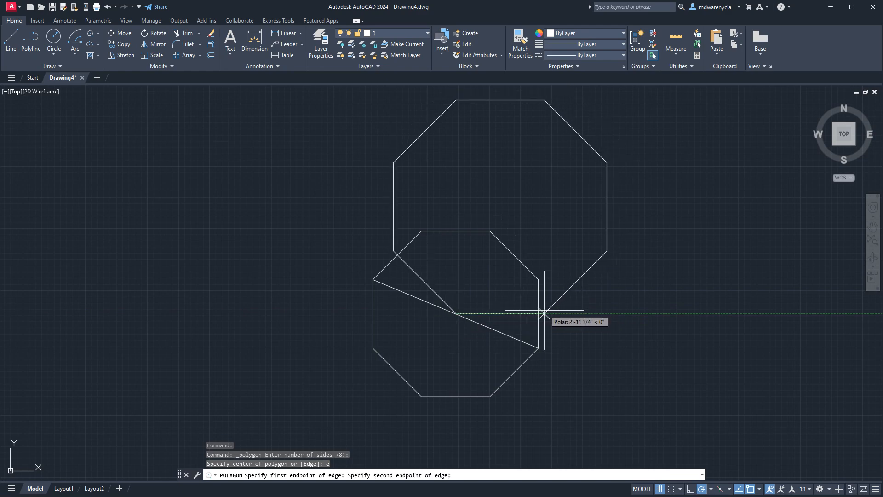
pyautogui.press('Escape')
# Draw an 8-sided polygon centered on the diagonal's midpoint, circumscribed about a circle with a radius of 3'.
pyautogui.press('Return')
pyautogui.press('Return')
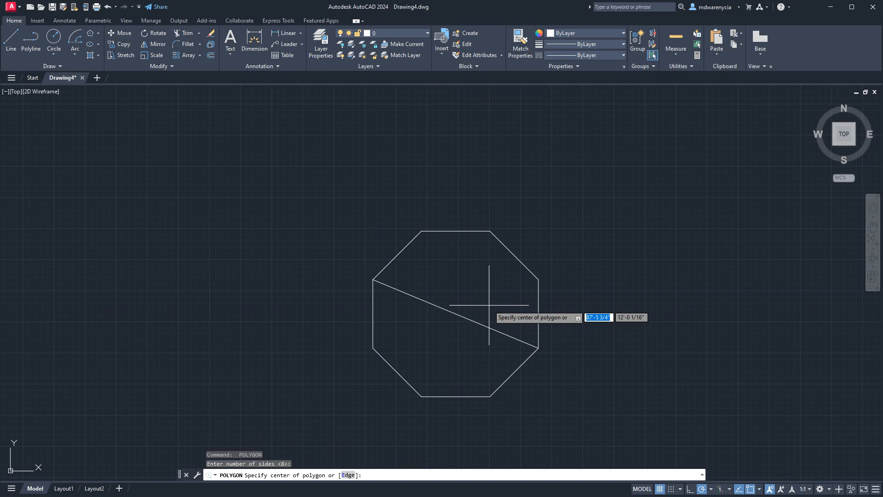
pyautogui.press('Return')
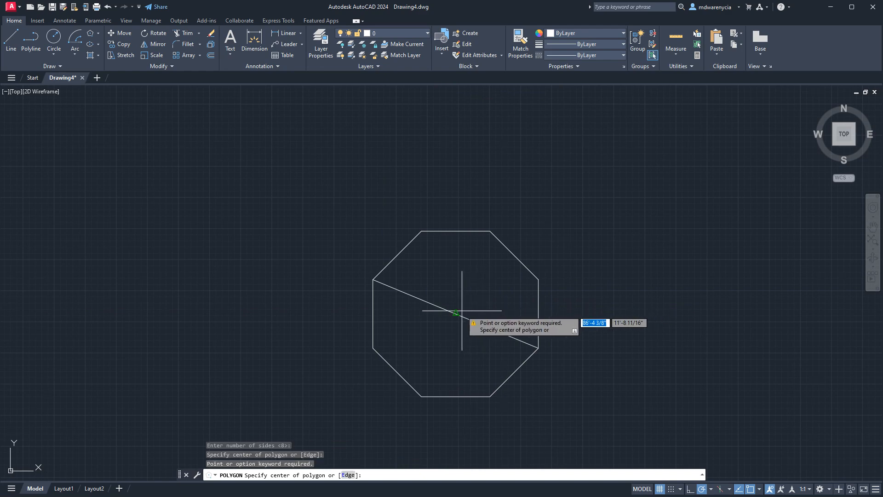
pyautogui.click(456, 314)
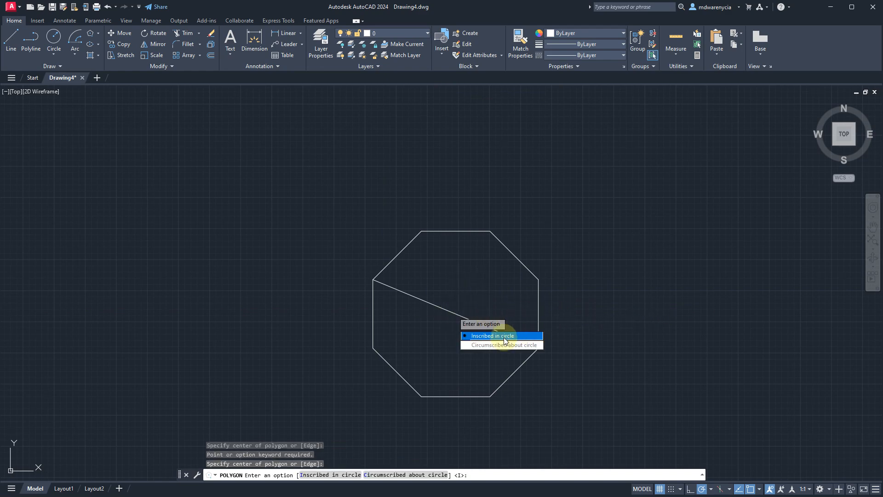
pyautogui.click(502, 346)
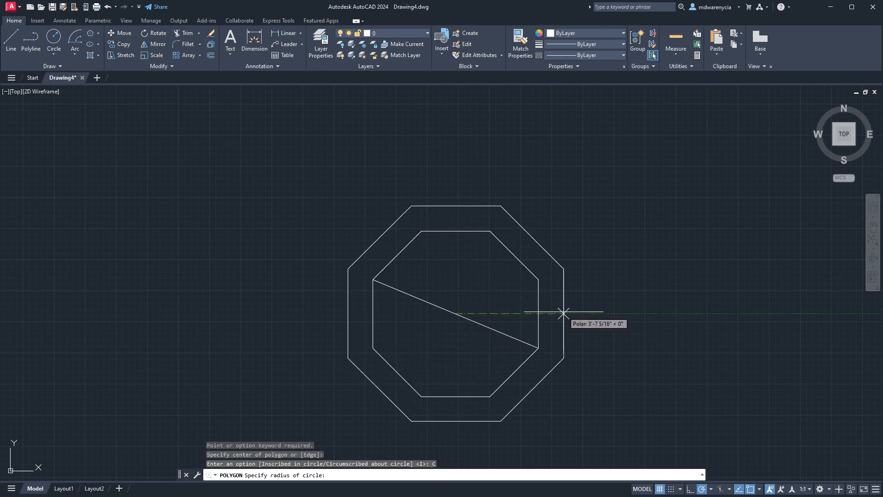
pyautogui.write("3'")
pyautogui.press('Return')
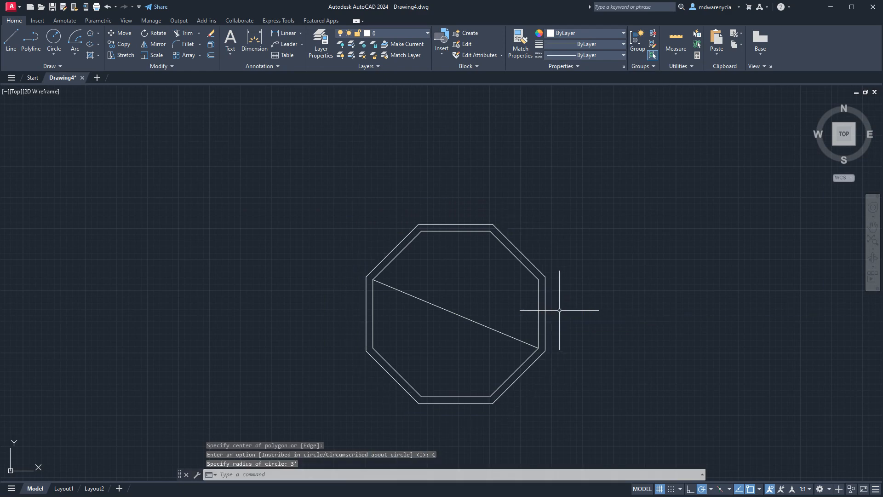
# Draw two concentric circles from the diagonal's midpoint, one touching the inner octagon's sides and one touching the outer octagon's sides.
pyautogui.click(54, 38)
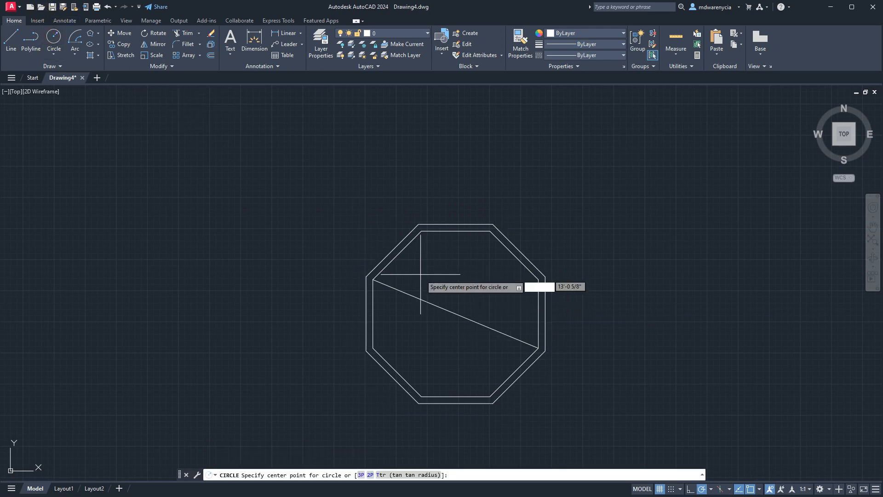
pyautogui.click(456, 313)
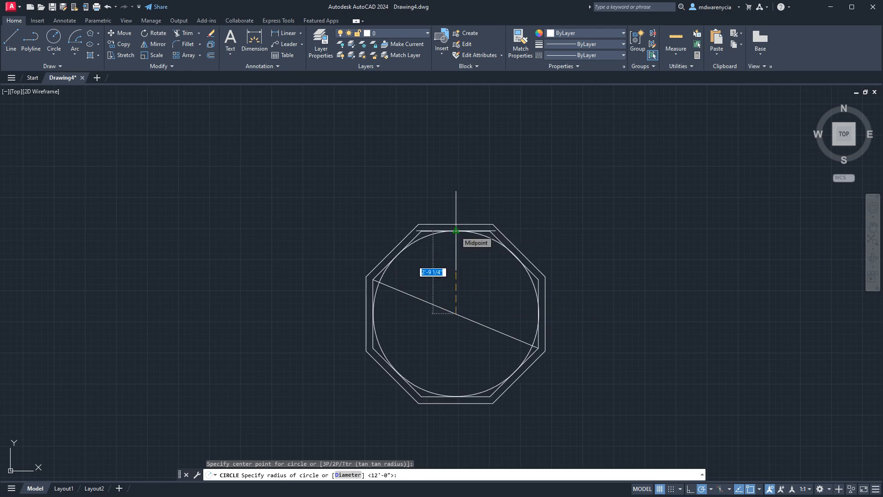
pyautogui.click(456, 230)
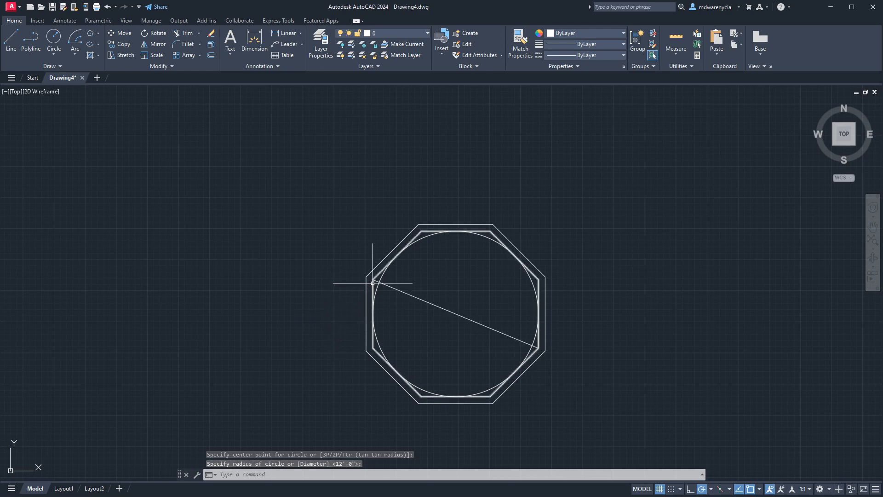
pyautogui.press('Return')
pyautogui.click(456, 313)
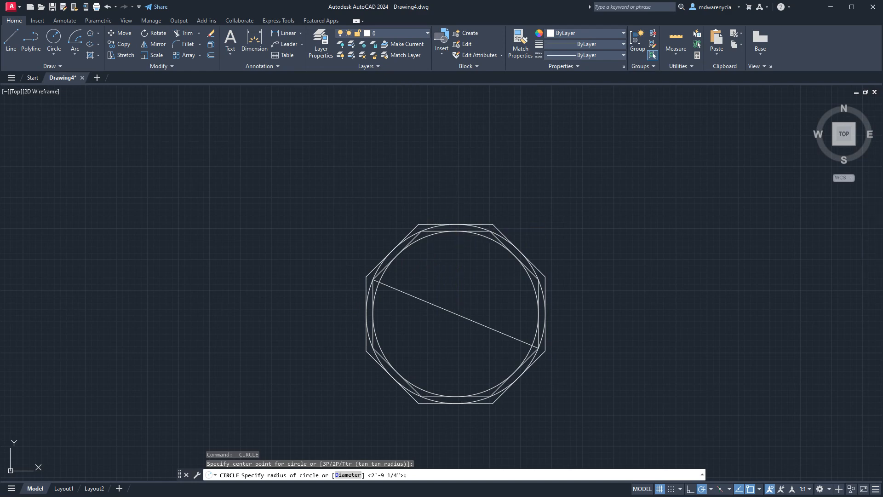
pyautogui.press('Return')
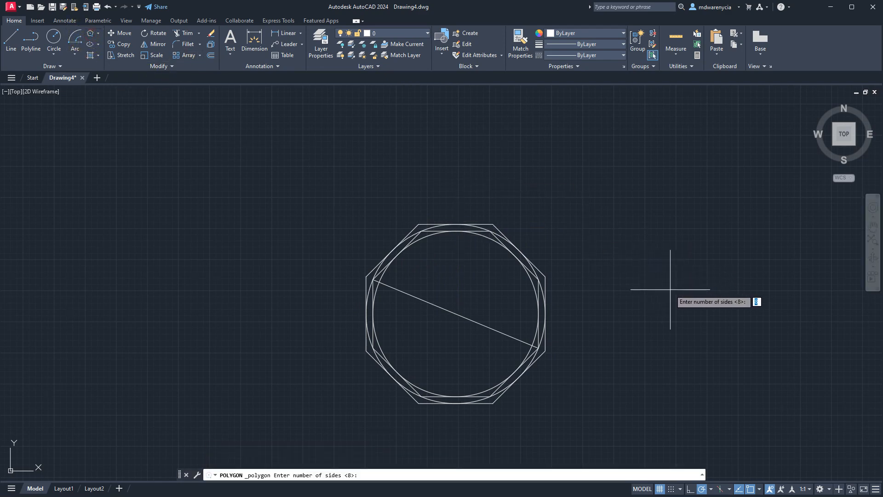
# Draw a separate 8-sided polygon to the right of the existing octagons, inscribed in a circle with a radius of 3'.
pyautogui.press('Return')
pyautogui.click(698, 308)
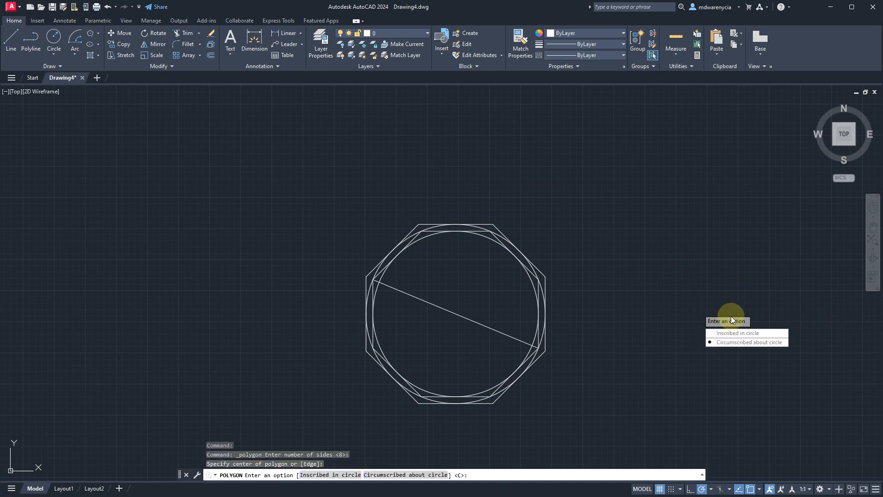
pyautogui.click(730, 332)
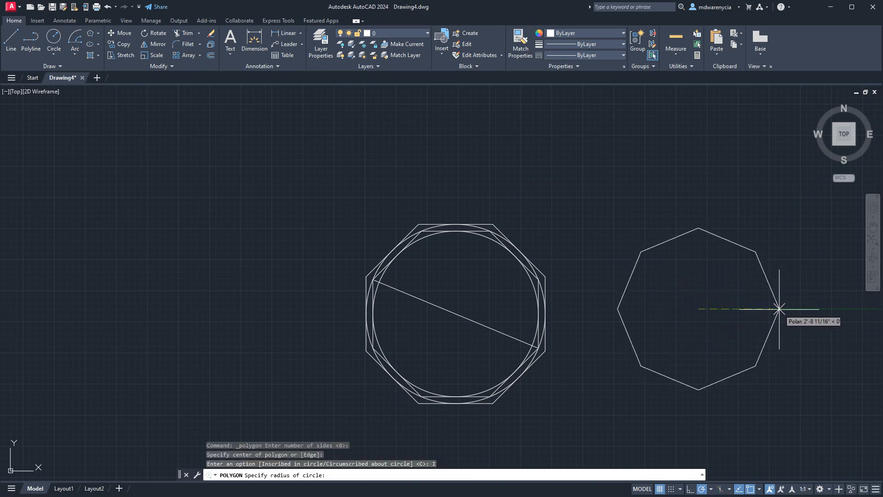
pyautogui.write('3')
pyautogui.press('Return')
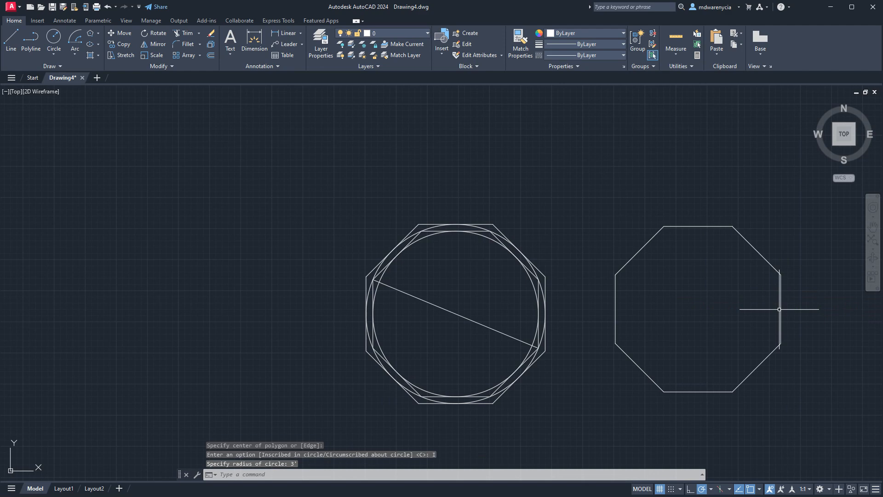
# Draw a diagonal line across the separate octagon from the upper corner of its right side to the lower corner of its left side.
pyautogui.press('Return')
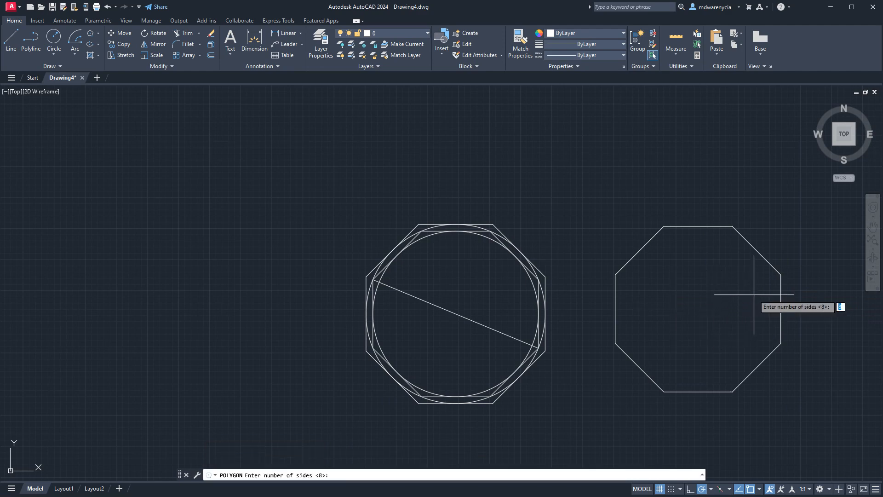
pyautogui.press('Escape')
pyautogui.press('Escape')
pyautogui.write('l')
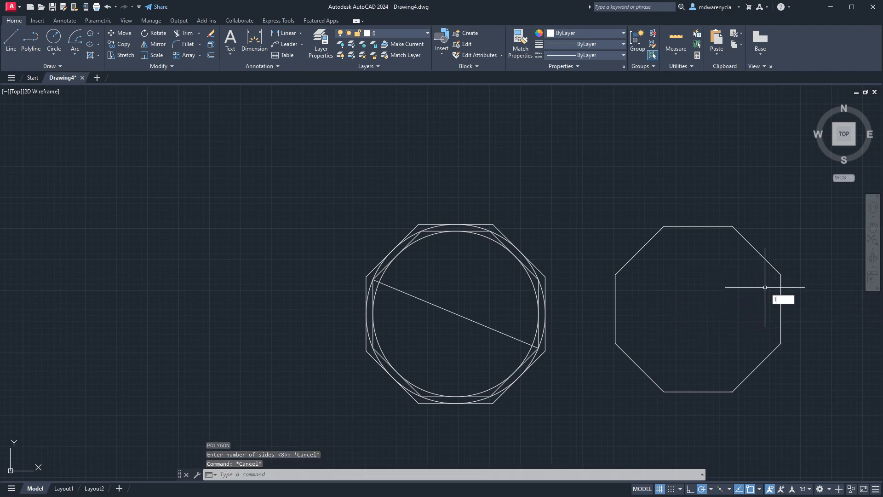
pyautogui.press('Return')
pyautogui.click(781, 275)
pyautogui.click(615, 342)
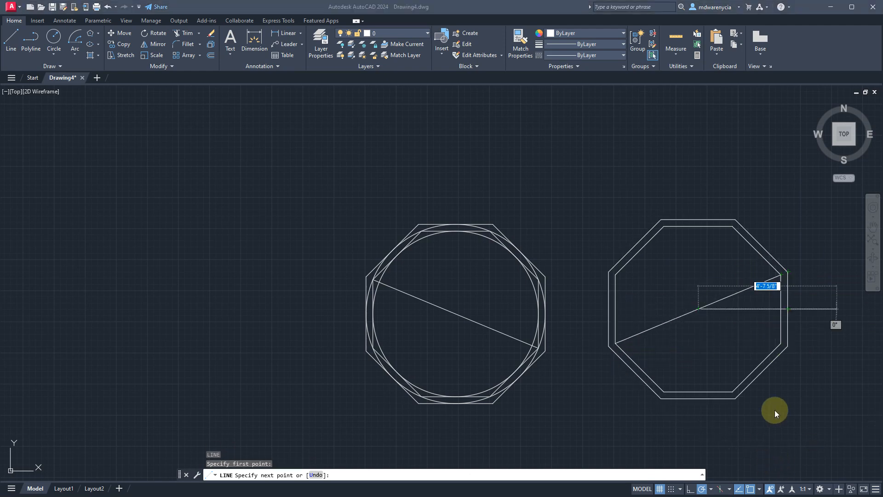
# Erase the right-hand pair of octagons together with their diagonal line.
pyautogui.scroll(5, 718, 305)
pyautogui.scroll(-8, 571, 315)
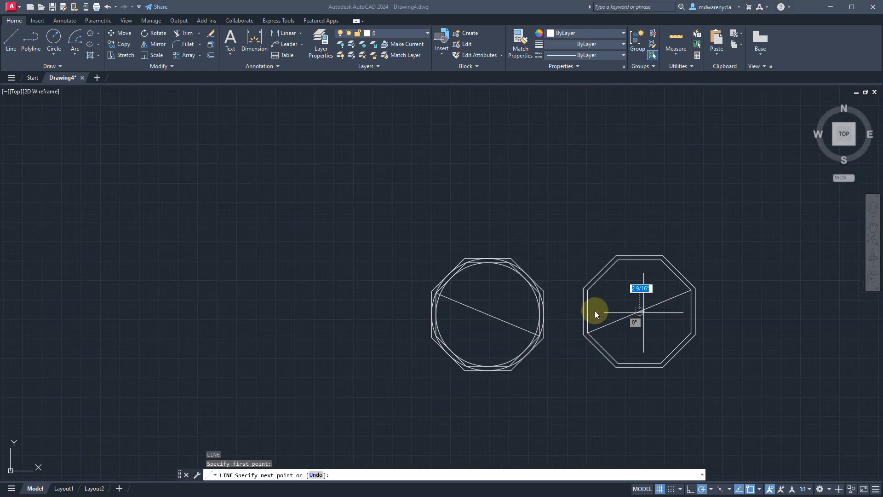
pyautogui.scroll(4, 602, 315)
pyautogui.scroll(-8, 774, 432)
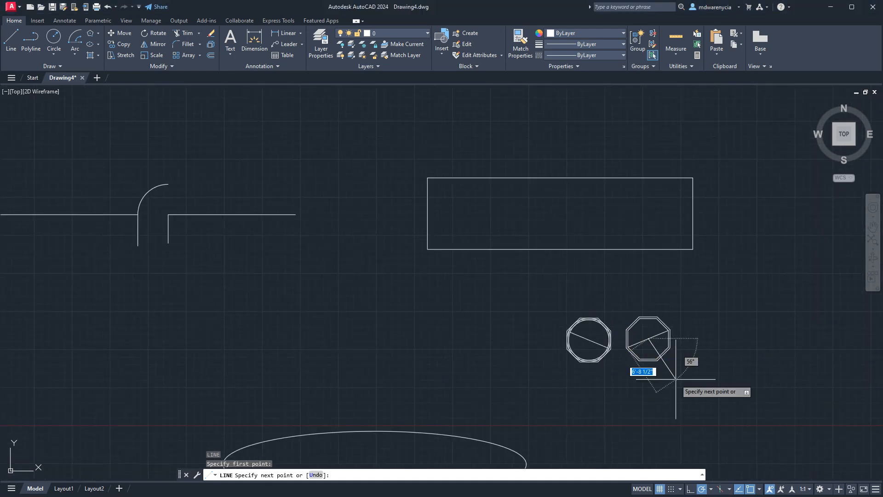
pyautogui.press('Escape')
pyautogui.press('Escape')
pyautogui.click(693, 359)
pyautogui.click(627, 258)
pyautogui.press('Delete')
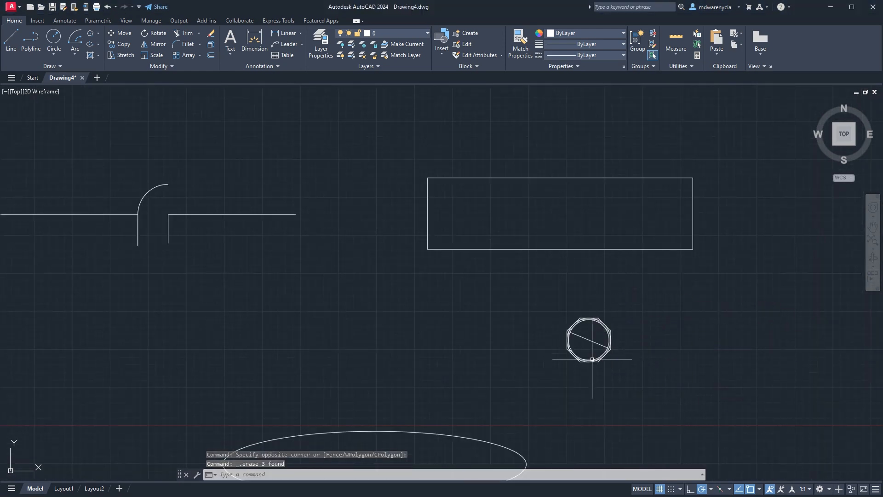
# Check the distance from the concentric circles' center to the inner octagon's upper-left corner with a temporary line.
pyautogui.scroll(5, 592, 354)
pyautogui.click(616, 205)
pyautogui.click(581, 238)
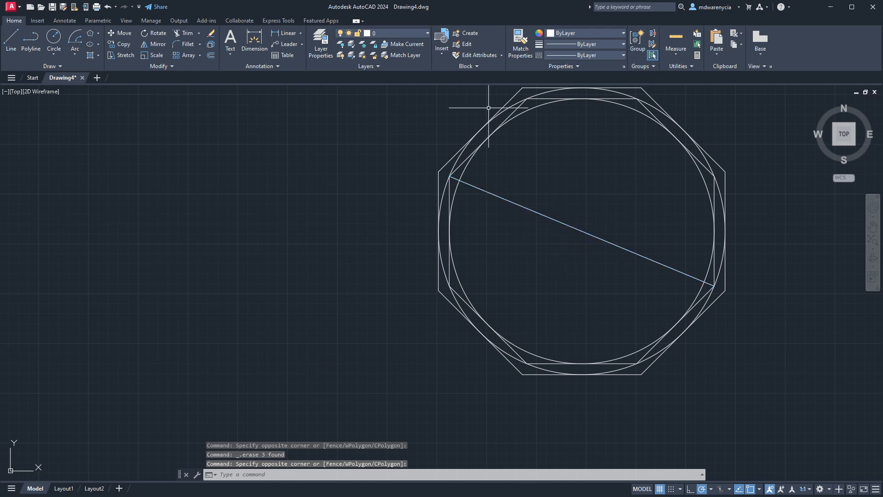
pyautogui.press('Escape')
pyautogui.press('Escape')
pyautogui.click(465, 168)
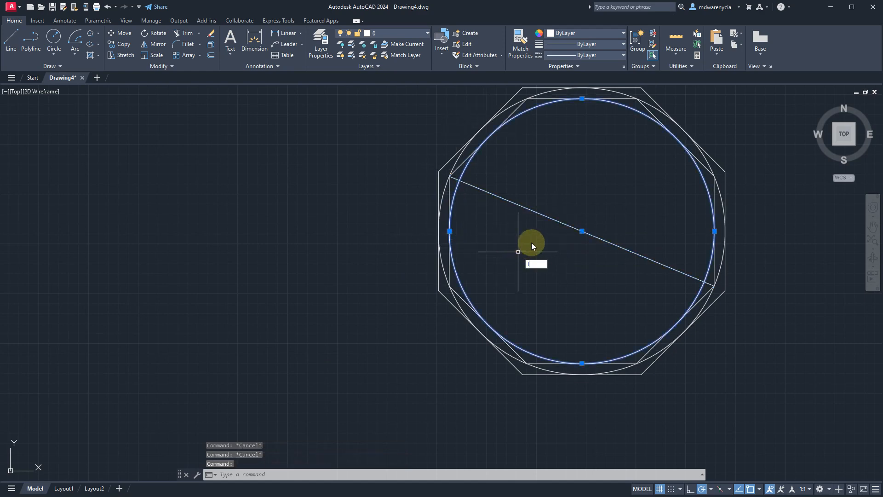
pyautogui.write('l')
pyautogui.press('Return')
pyautogui.click(581, 231)
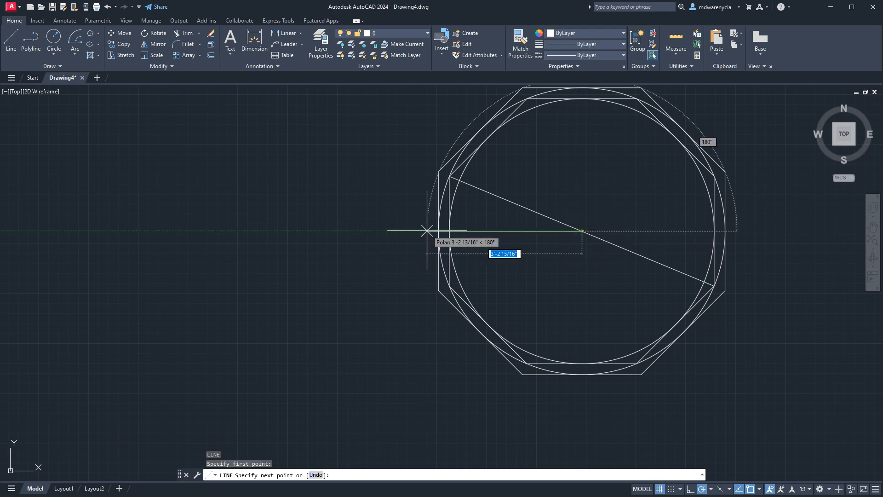
pyautogui.write("3'")
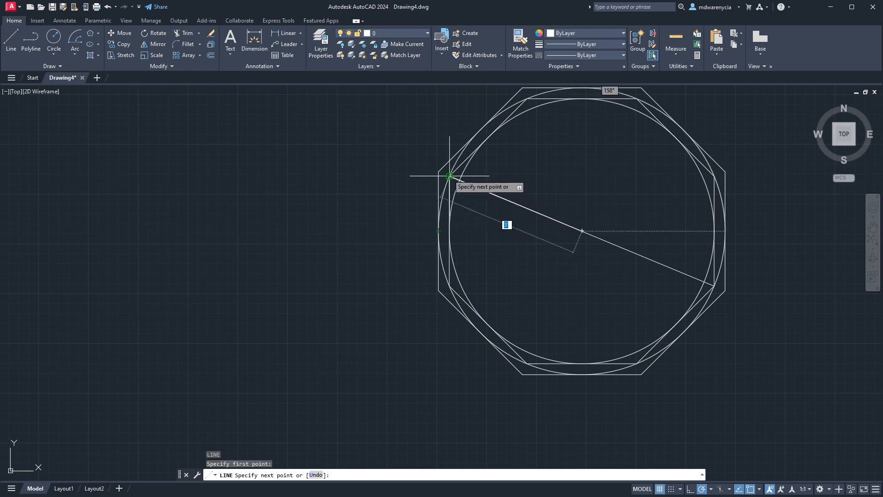
pyautogui.click(450, 176)
pyautogui.press('Escape')
pyautogui.press('Escape')
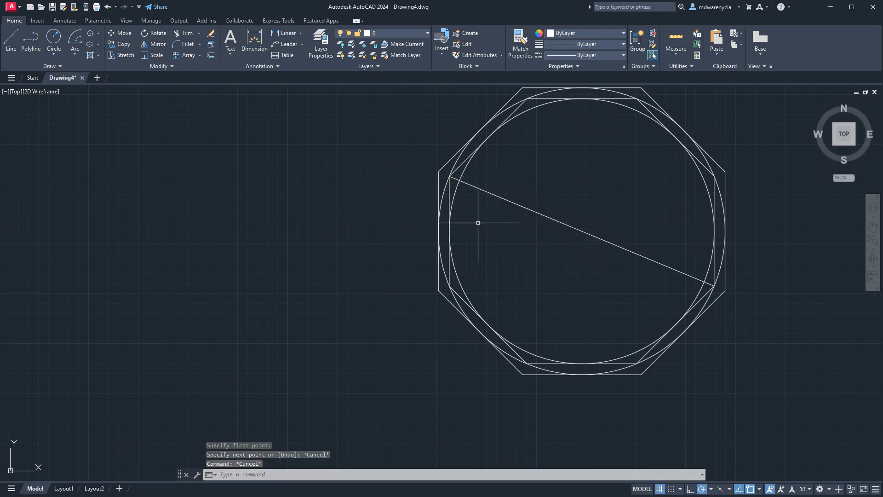
# Move the inner octagon and the inner circle together about 9' horizontally to the right.
pyautogui.click(454, 211)
pyautogui.click(449, 210)
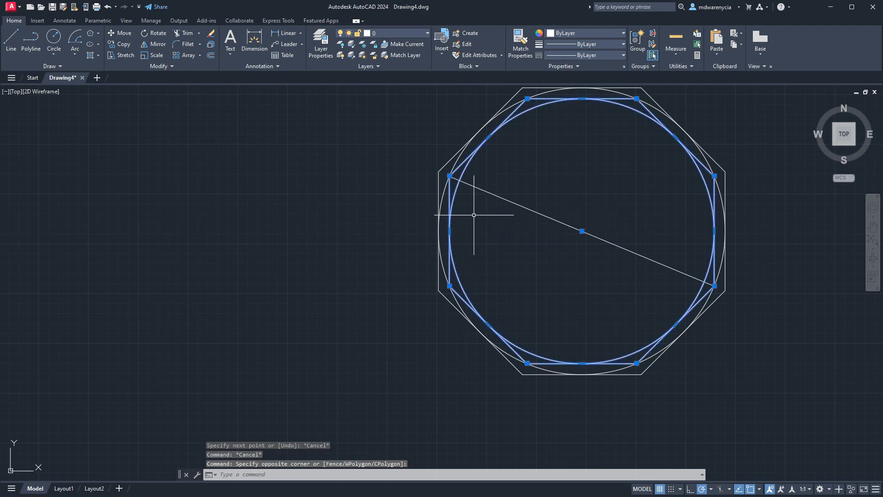
pyautogui.scroll(-3, 473, 215)
pyautogui.write('m')
pyautogui.press('Return')
pyautogui.click(504, 241)
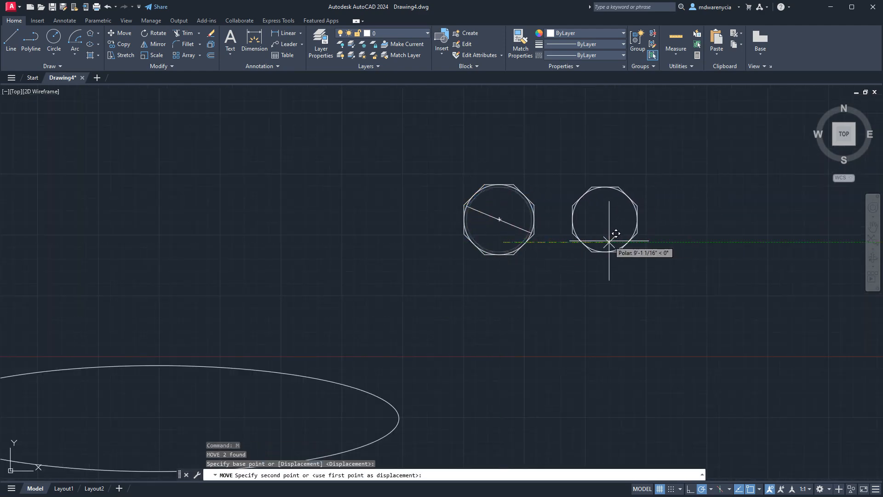
pyautogui.press('Escape')
pyautogui.press('Escape')
# Draw a line from the moved circle's center to the upper corner of the moved octagon's left side.
pyautogui.scroll(3, 552, 214)
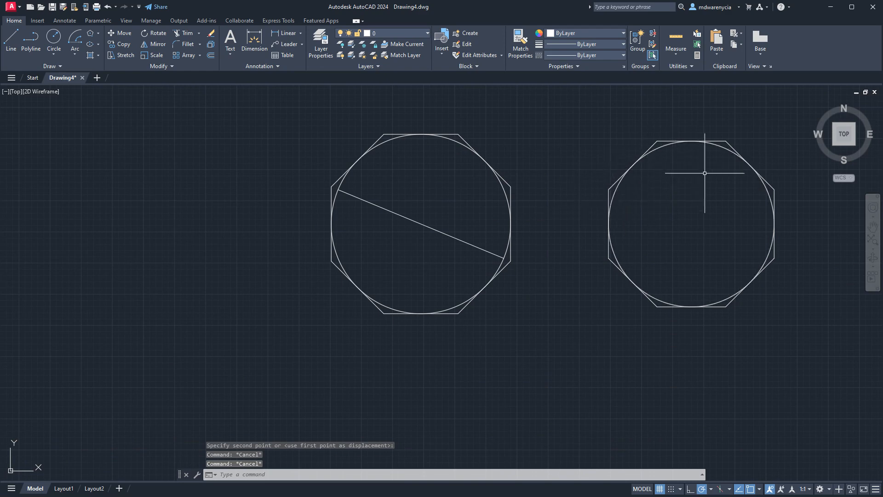
pyautogui.write('l')
pyautogui.press('Return')
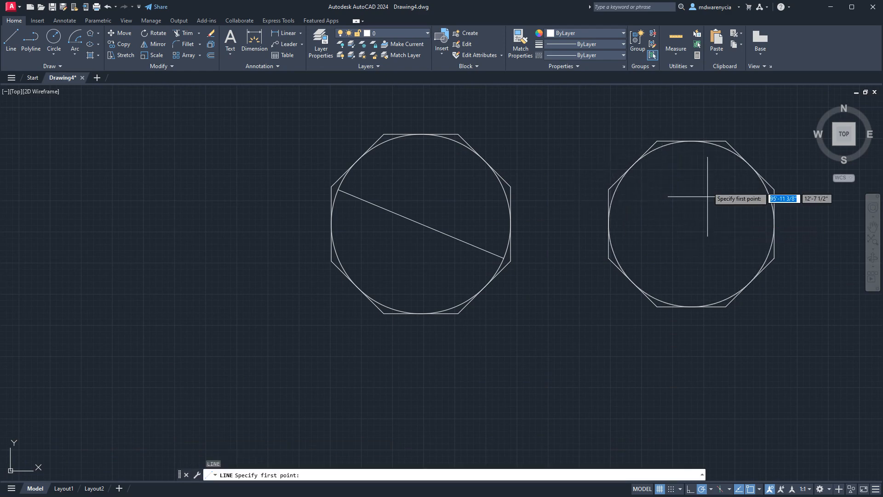
pyautogui.click(691, 224)
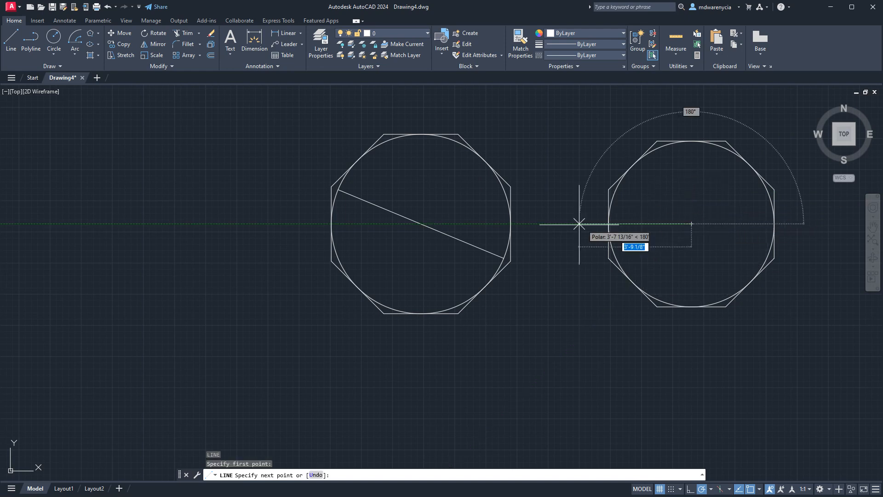
pyautogui.click(608, 189)
pyautogui.press('Escape')
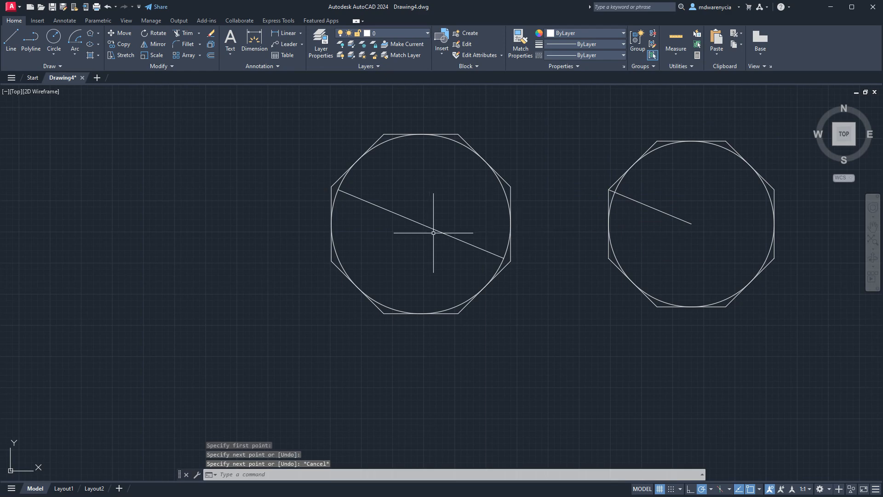
pyautogui.press('space')
pyautogui.click(439, 214)
pyautogui.click(420, 231)
pyautogui.press('Escape')
pyautogui.press('space')
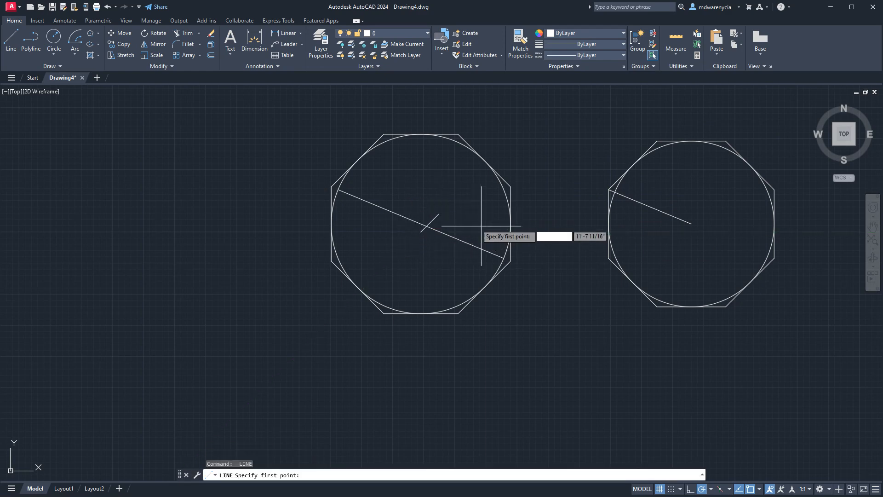
pyautogui.press('Escape')
# Erase the long diagonal and the short stray line inside the left circle.
pyautogui.click(442, 197)
pyautogui.click(410, 240)
pyautogui.press('Delete')
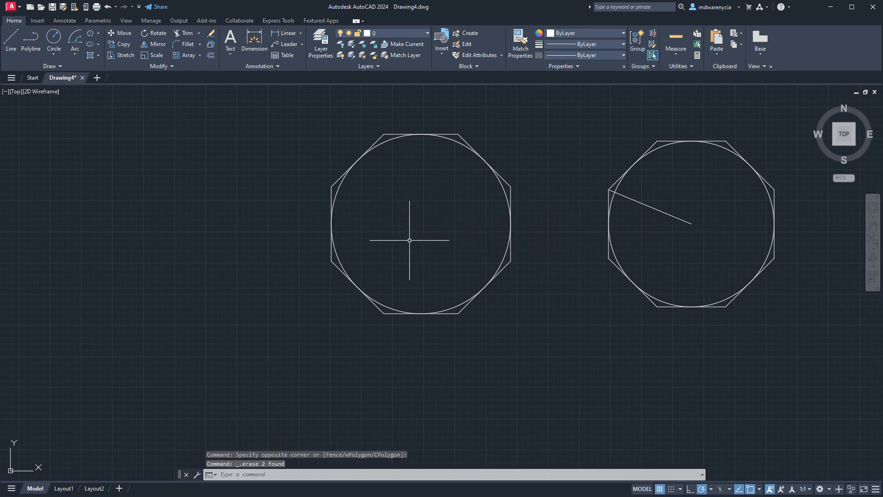
# Draw a line from the left circle's center to the upper corner of its octagon's left side.
pyautogui.write('l')
pyautogui.press('space')
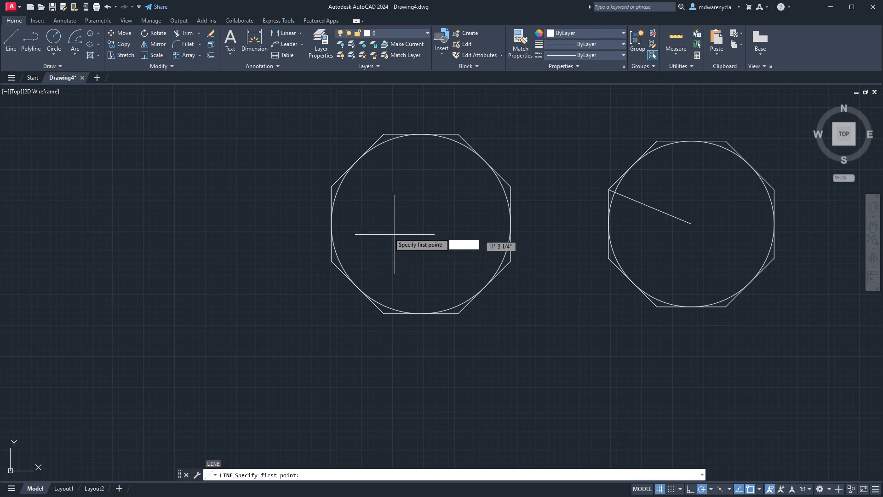
pyautogui.click(421, 224)
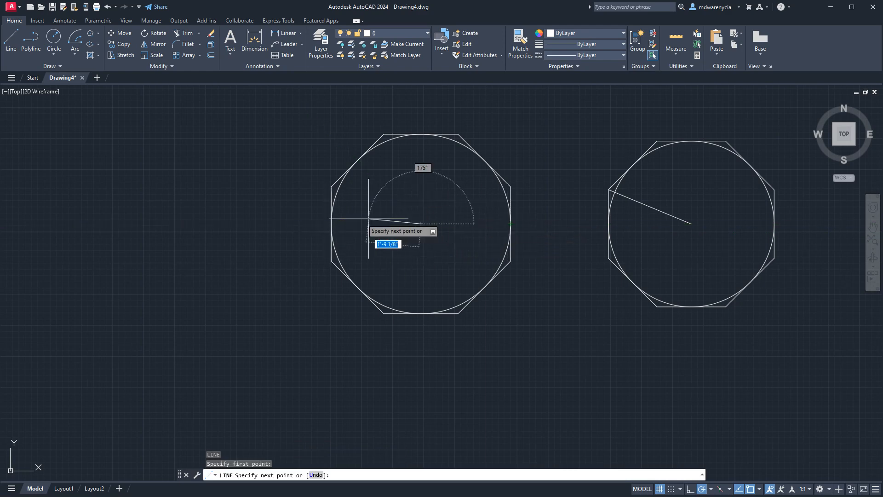
pyautogui.click(331, 186)
pyautogui.press('Return')
# Draw a horizontal line from the right circle's center to the midpoint of its octagon's left side.
pyautogui.press('Return')
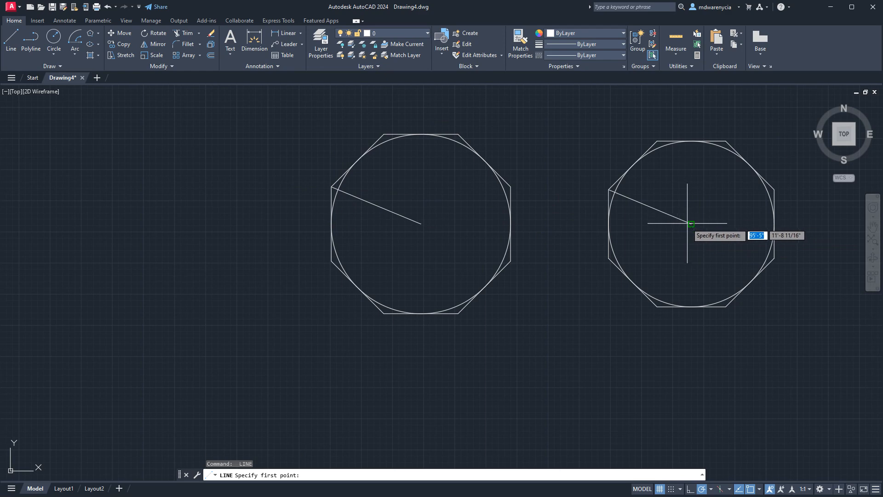
pyautogui.click(692, 224)
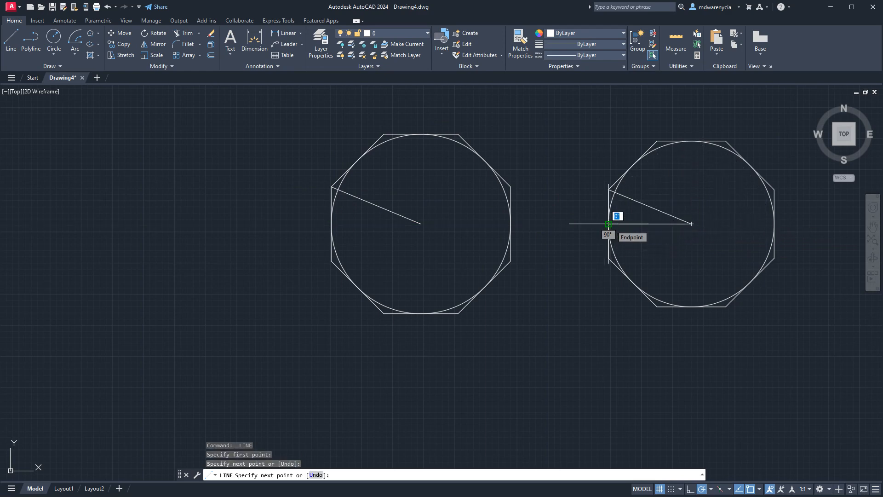
pyautogui.click(608, 224)
pyautogui.press('Escape')
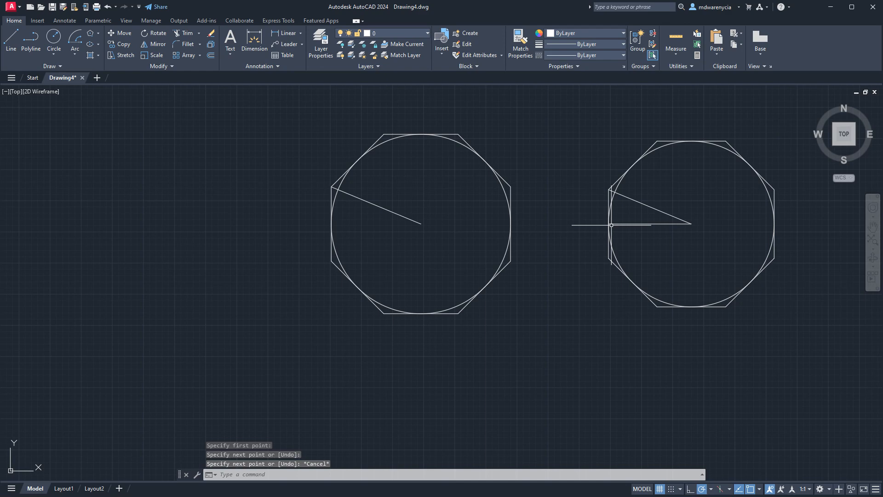
pyautogui.press('Escape')
pyautogui.press('Escape')
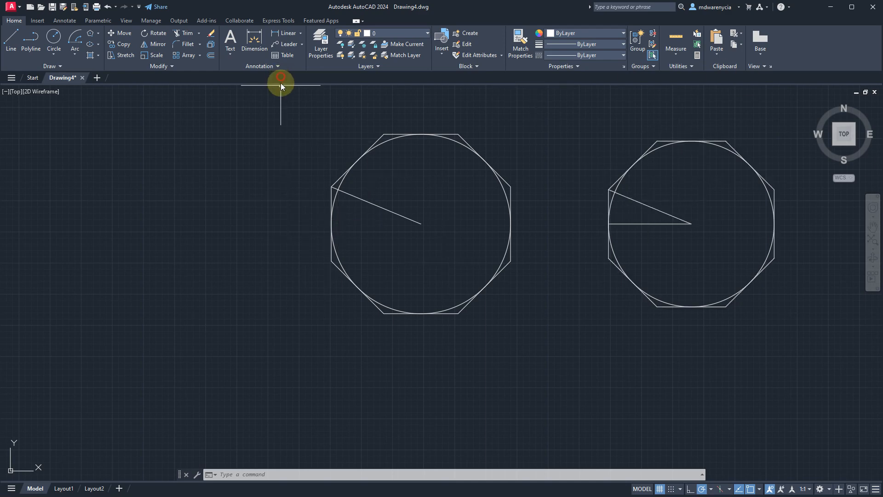
# Erase both octagons together with their circles and radius lines.
pyautogui.click(290, 121)
pyautogui.click(816, 359)
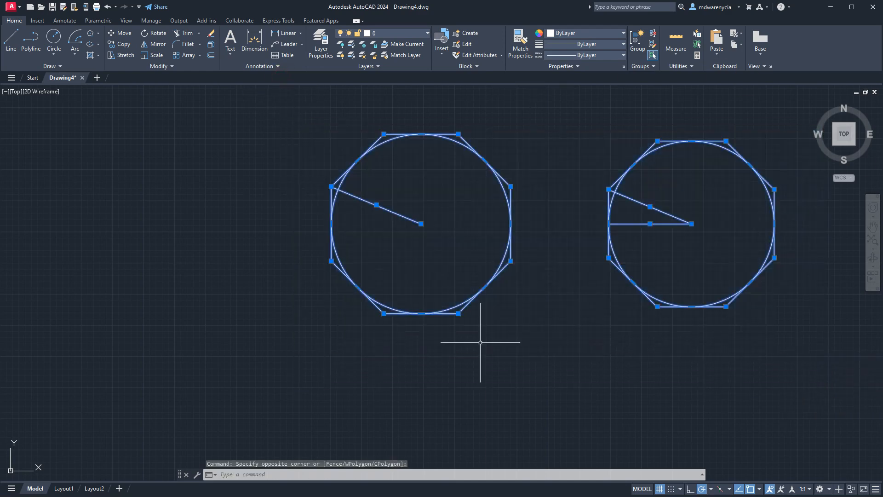
pyautogui.press('Delete')
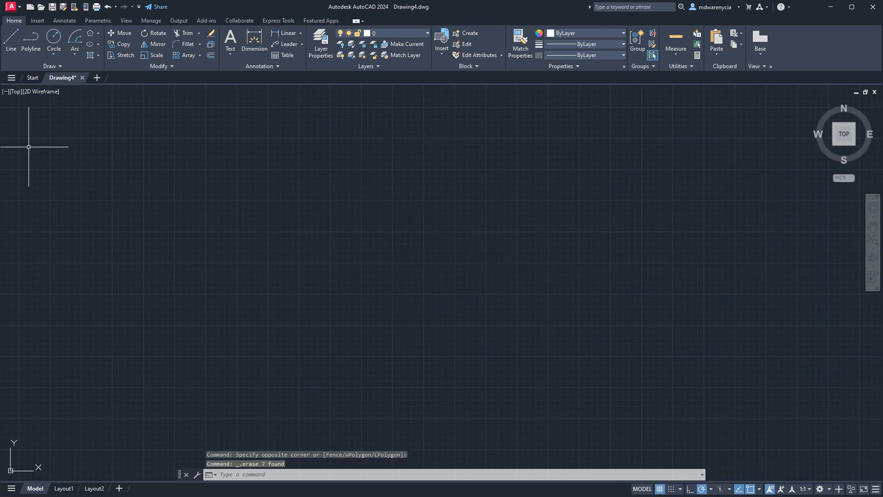
pyautogui.click(97, 33)
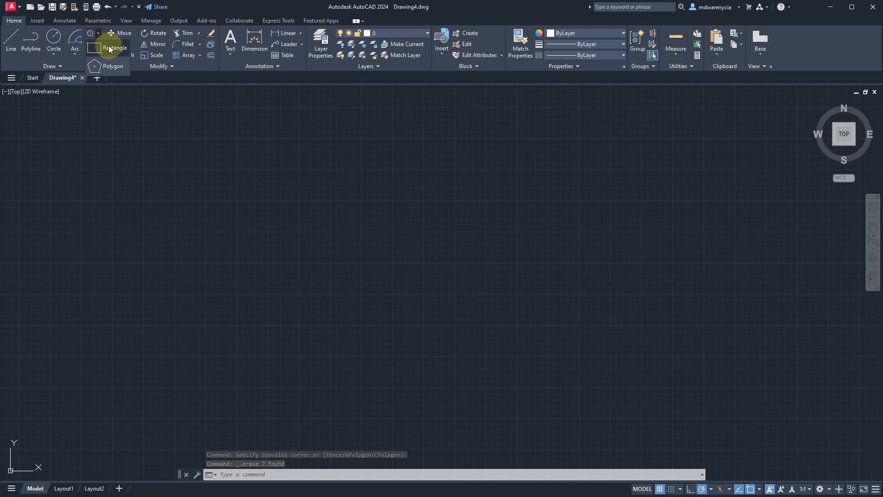
pyautogui.click(99, 33)
pyautogui.click(99, 55)
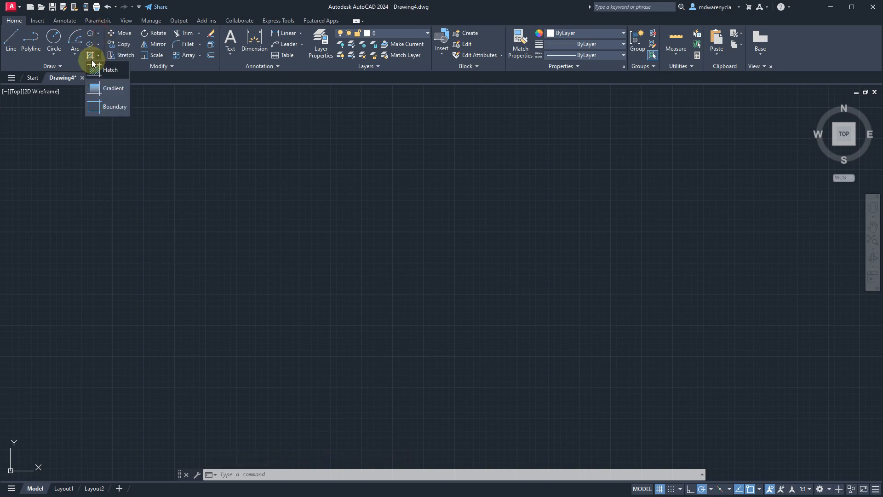
pyautogui.press('Escape')
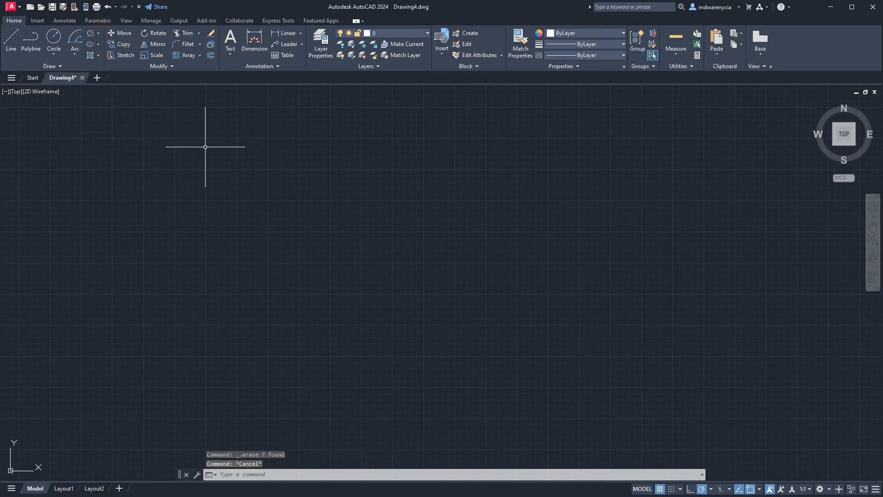
# Fill the inside of the existing rectangle with a solid hatch.
pyautogui.scroll(-5, 249, 154)
pyautogui.scroll(10, 193, 113)
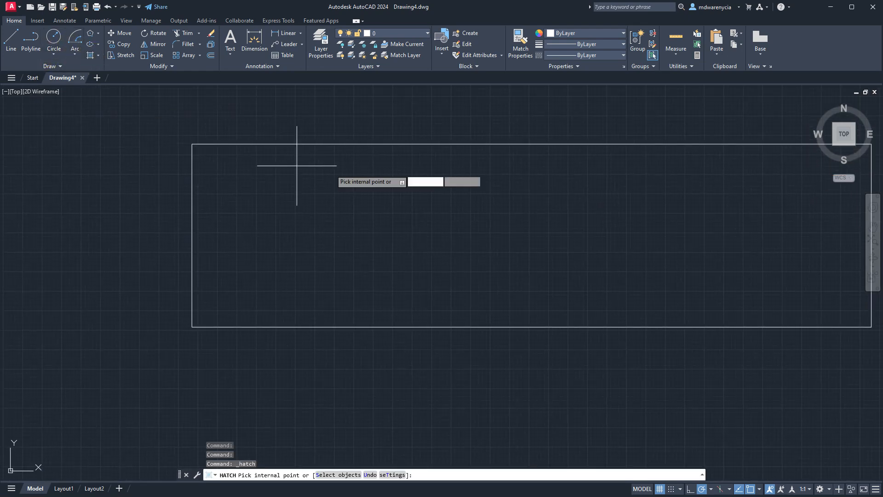
pyautogui.click(86, 52)
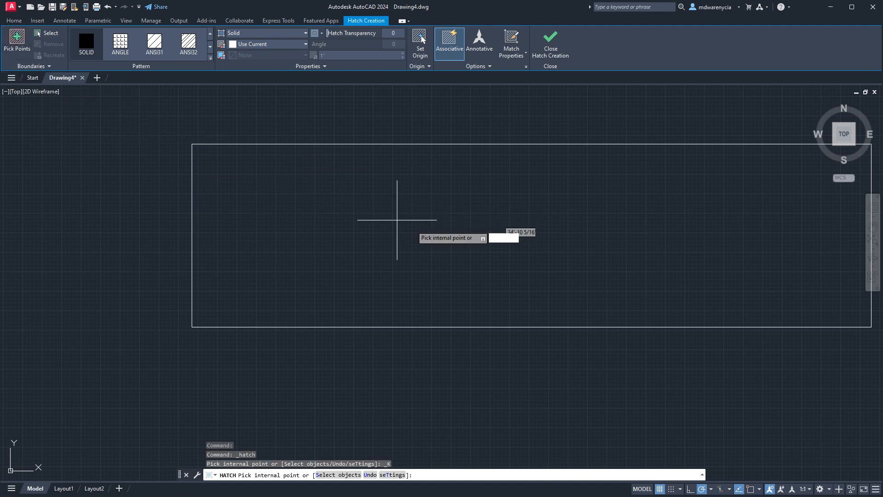
pyautogui.click(430, 237)
pyautogui.scroll(-8, 363, 224)
pyautogui.press('Escape')
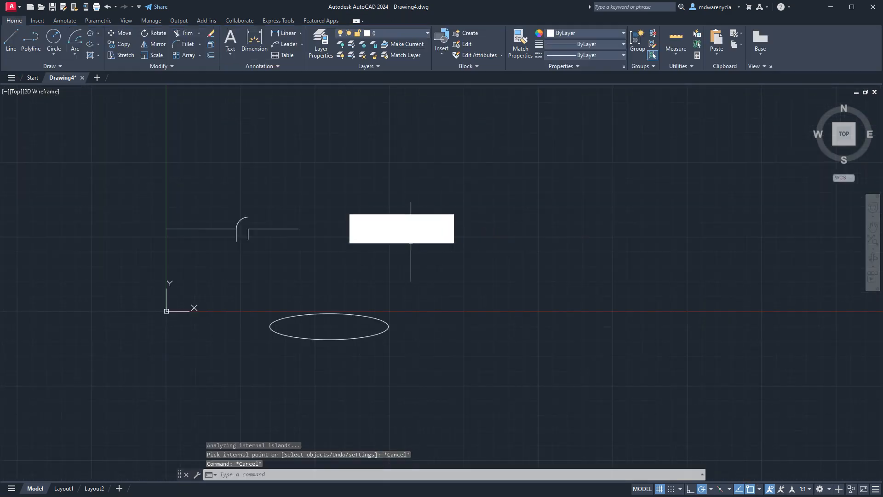
# Select all remaining objects in the drawing: the lines, the arc, the hatched rectangle and the ellipse.
pyautogui.click(132, 171)
pyautogui.click(517, 372)
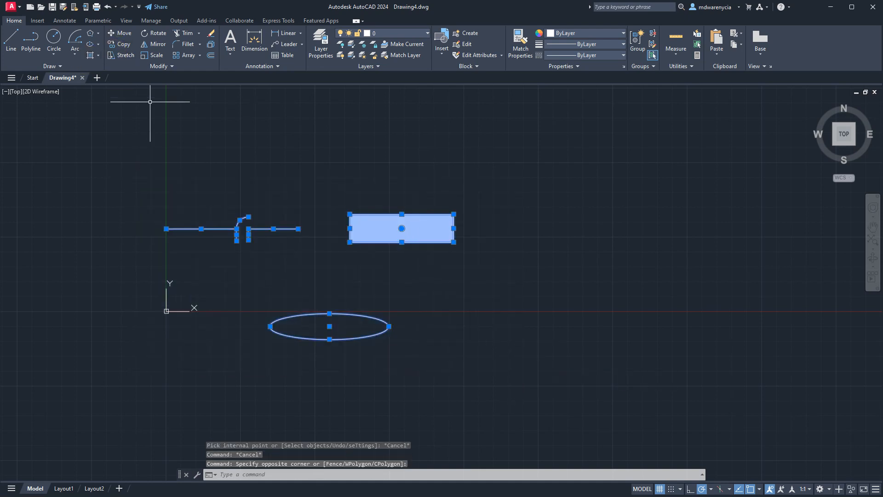
# Erase all the selected shapes and draw a closed, irregular four-sided outline with the Line tool.
pyautogui.press('Delete')
pyautogui.press('l')
pyautogui.press('Return')
pyautogui.click(353, 156)
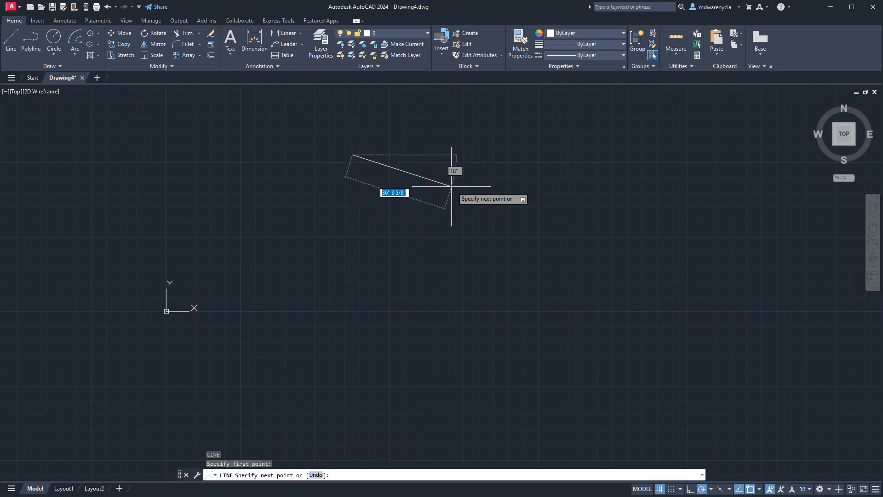
pyautogui.click(455, 187)
pyautogui.click(404, 239)
pyautogui.click(307, 191)
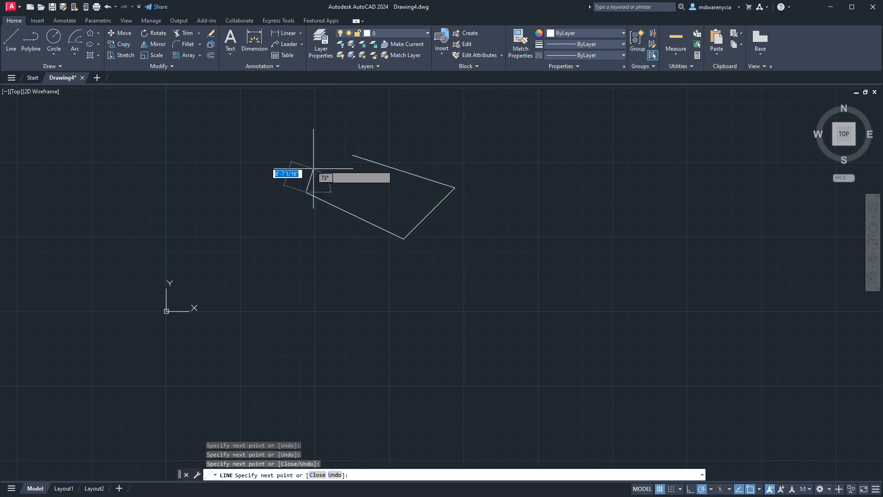
pyautogui.click(352, 156)
pyautogui.press('Escape')
pyautogui.press('Escape')
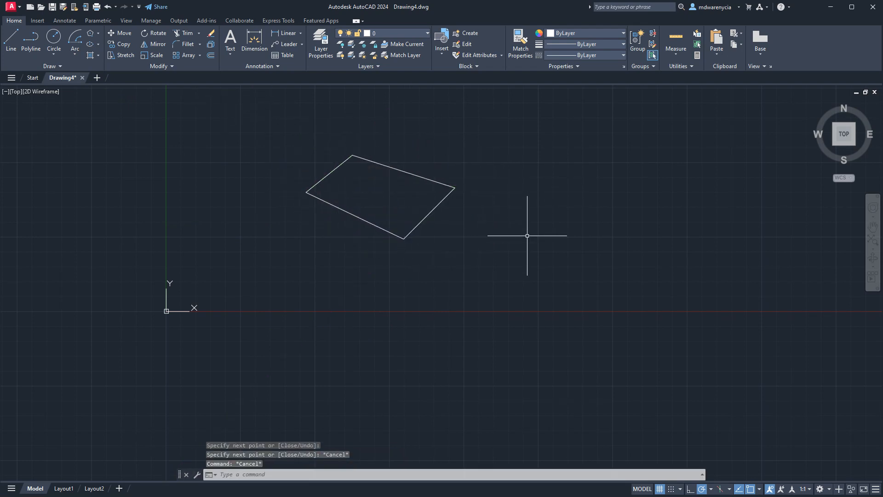
# Try stretching the outline's right corner by 5' with all four lines selected, and undo the stretch.
pyautogui.click(527, 235)
pyautogui.press('Escape')
pyautogui.click(513, 292)
pyautogui.click(219, 122)
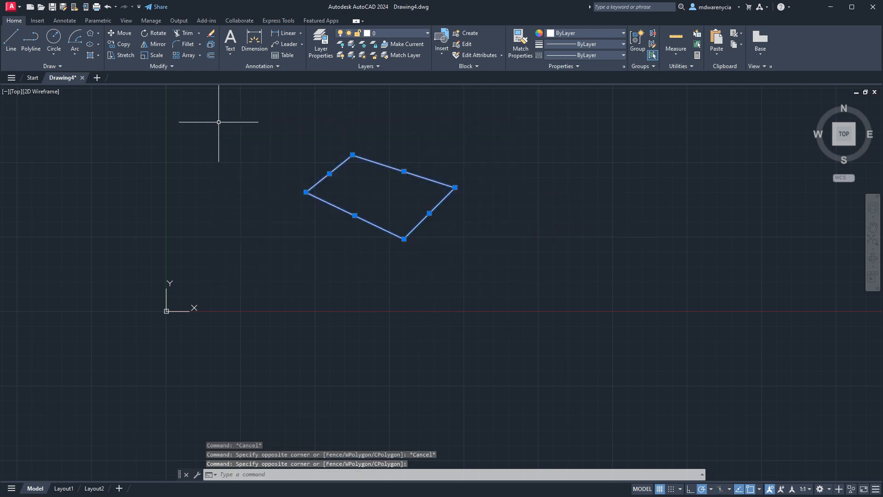
pyautogui.click(455, 187)
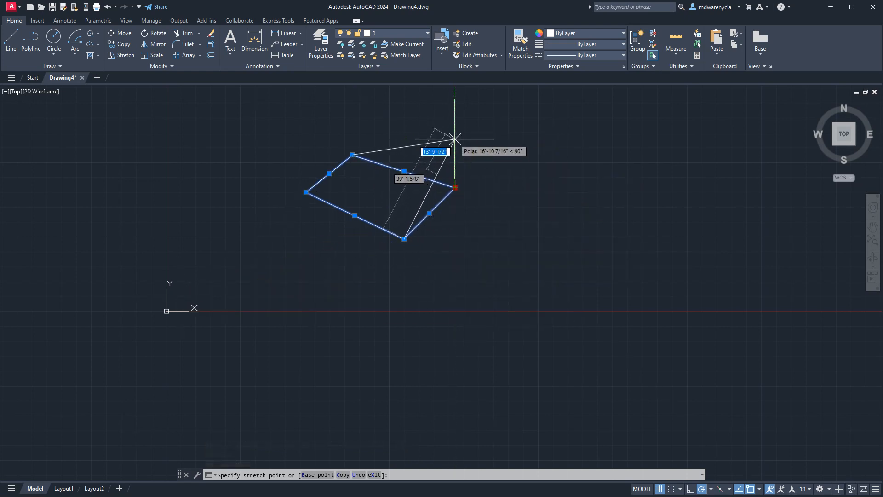
pyautogui.write('1')
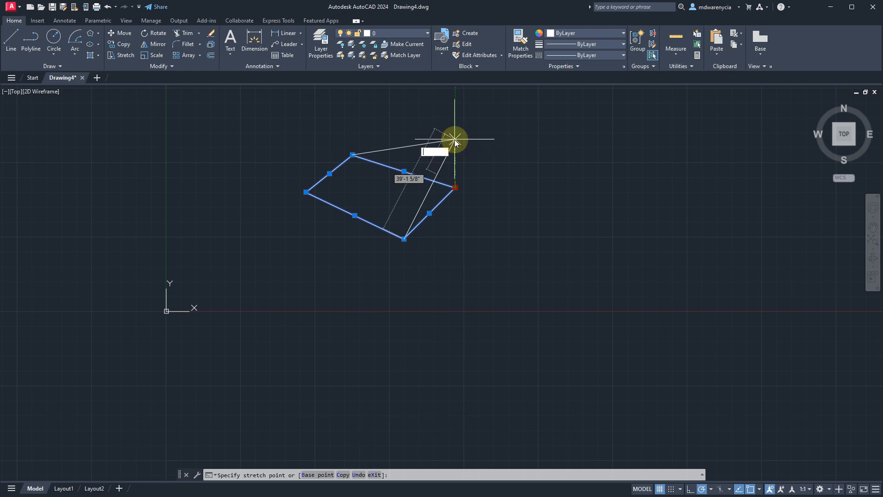
pyautogui.write("5'")
pyautogui.press('Return')
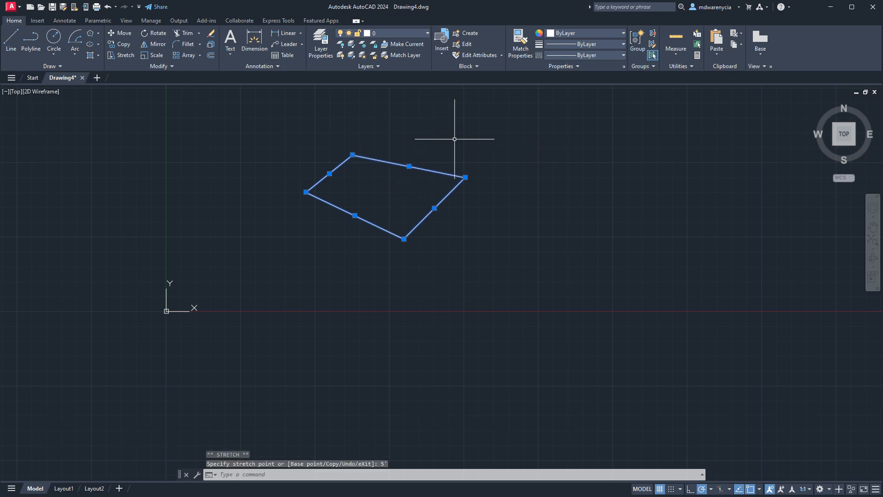
pyautogui.hotkey('ctrl', 'z')
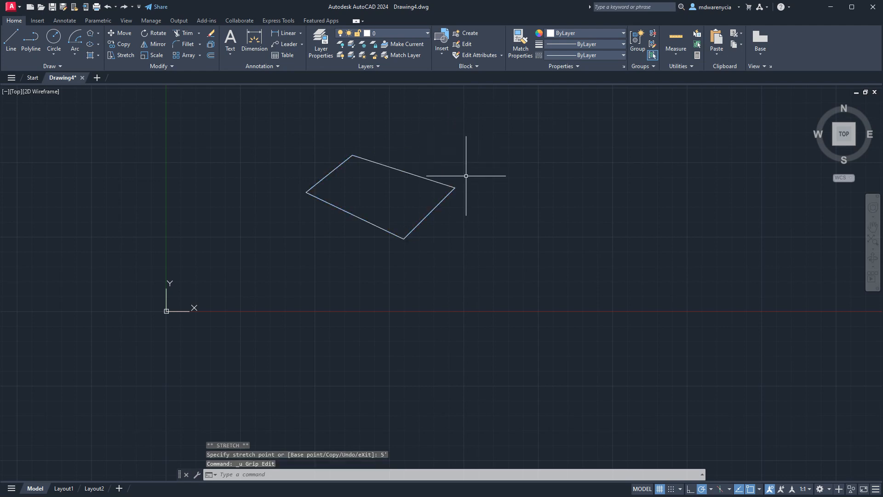
# Stretch only the two lines meeting at the right corner by 5', comparing with undo and redo before reverting.
pyautogui.click(456, 186)
pyautogui.click(445, 198)
pyautogui.click(455, 187)
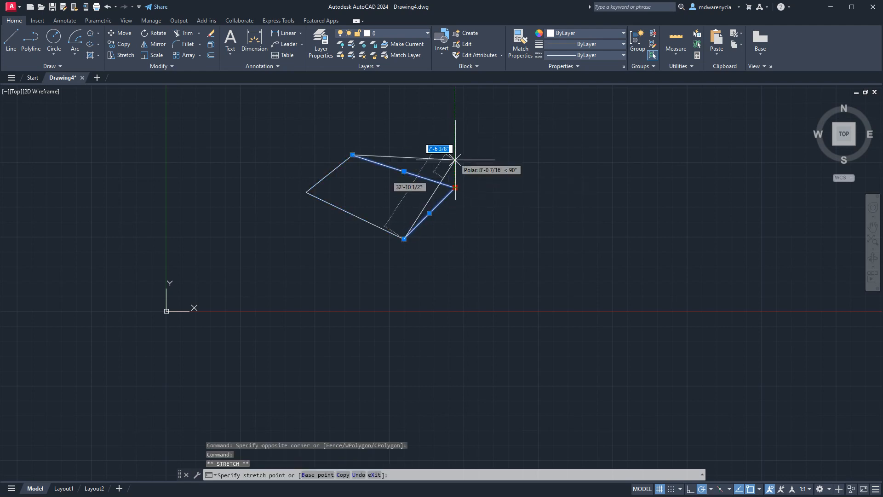
pyautogui.write("5'")
pyautogui.press('Return')
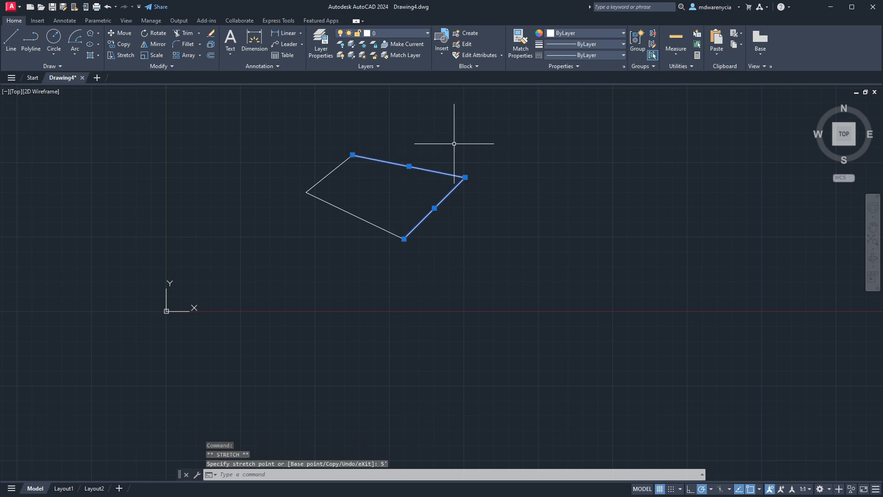
pyautogui.hotkey('ctrl', 'z')
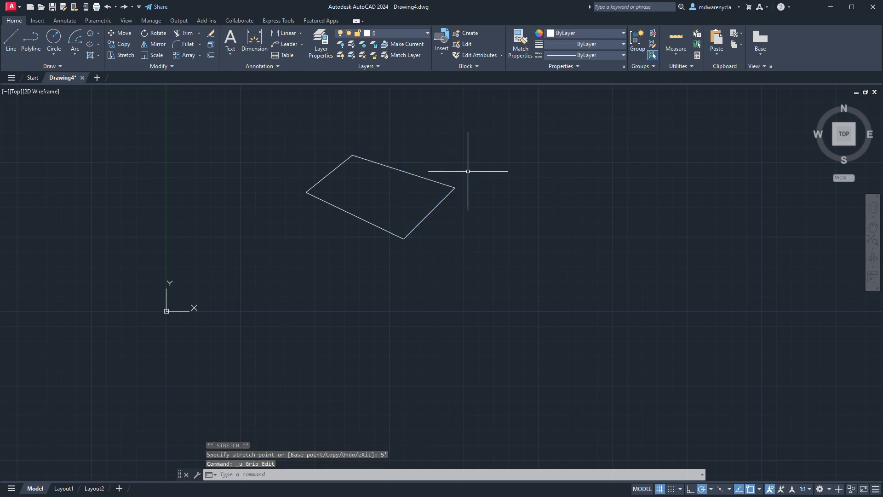
pyautogui.hotkey('ctrl', 'y')
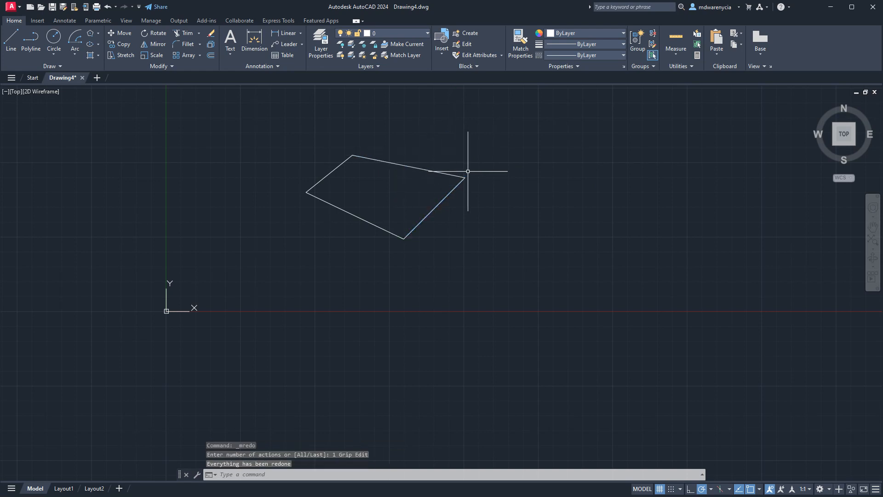
pyautogui.hotkey('ctrl', 'z')
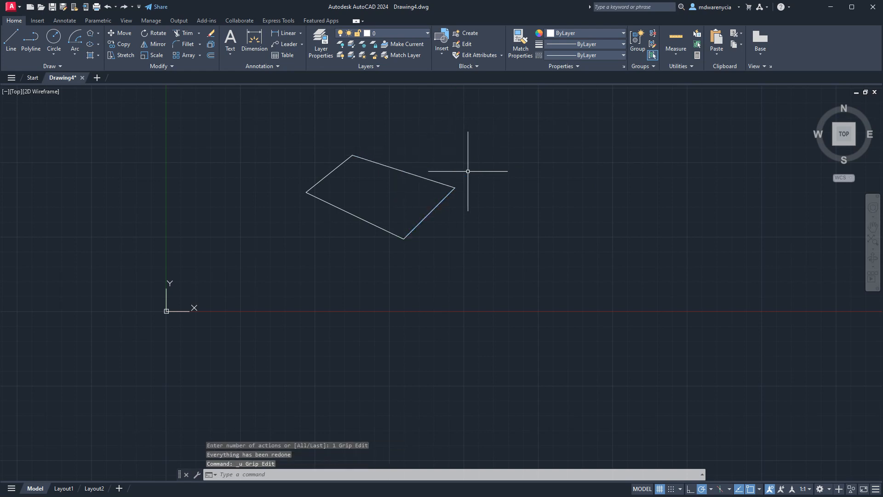
# Stretch the shared right corner of the two lines by 5' at 90°, checking it with undo and redo.
pyautogui.click(455, 212)
pyautogui.click(455, 187)
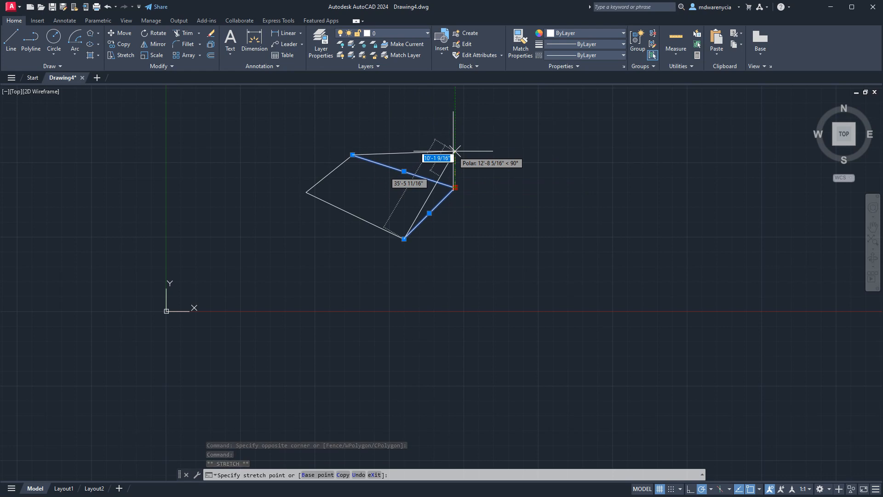
pyautogui.write("5'")
pyautogui.press('Tab')
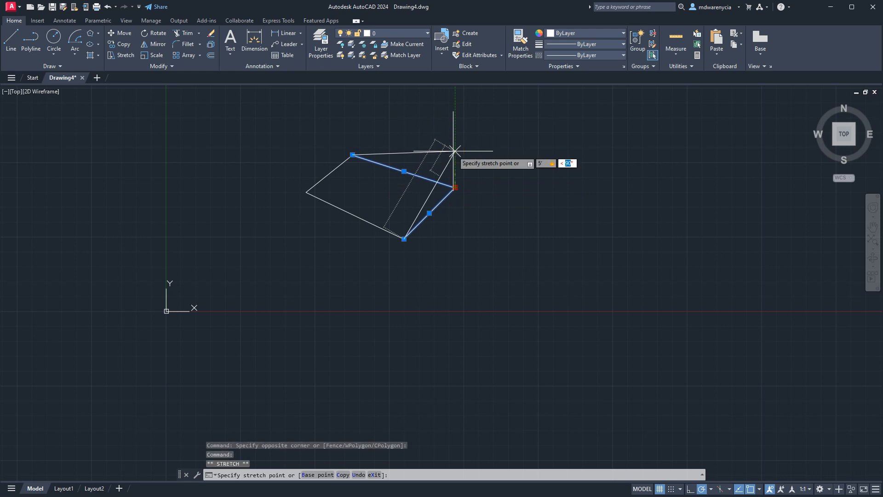
pyautogui.press('Return')
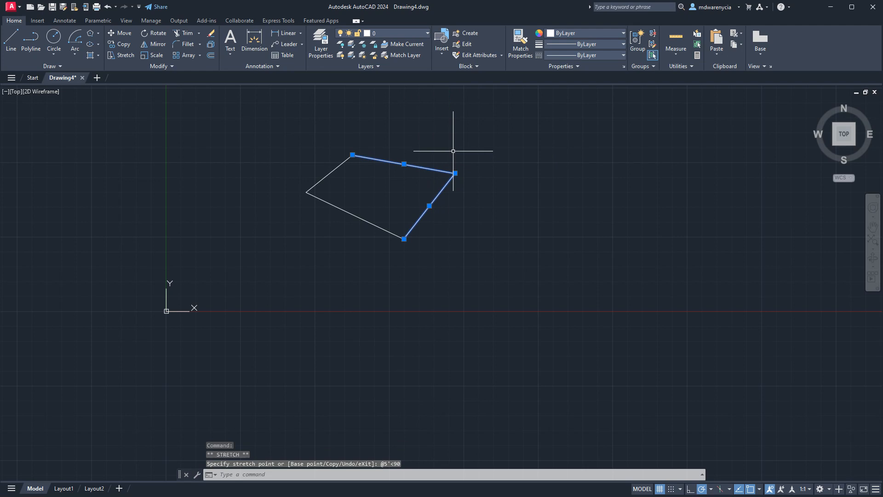
pyautogui.hotkey('ctrl', 'z')
pyautogui.hotkey('ctrl', 'y')
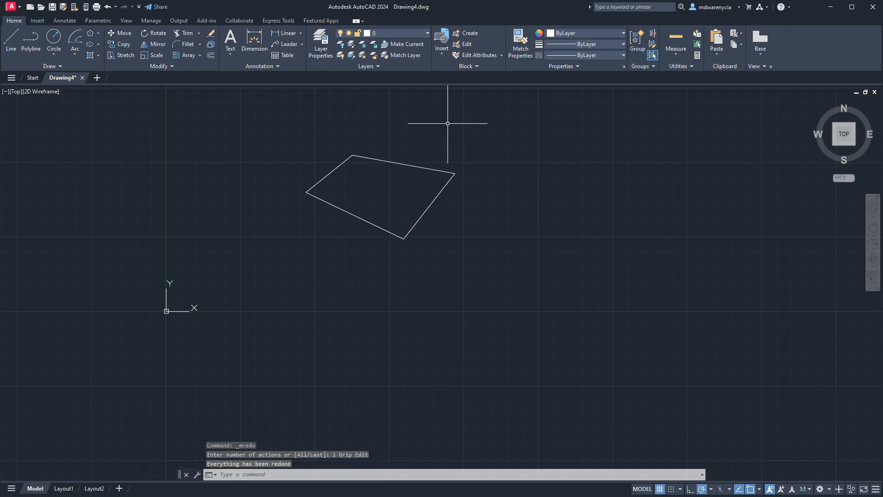
# Stretch the shared right corner of the two lines freely straight up, above the outline's other corners.
pyautogui.click(485, 233)
pyautogui.click(450, 170)
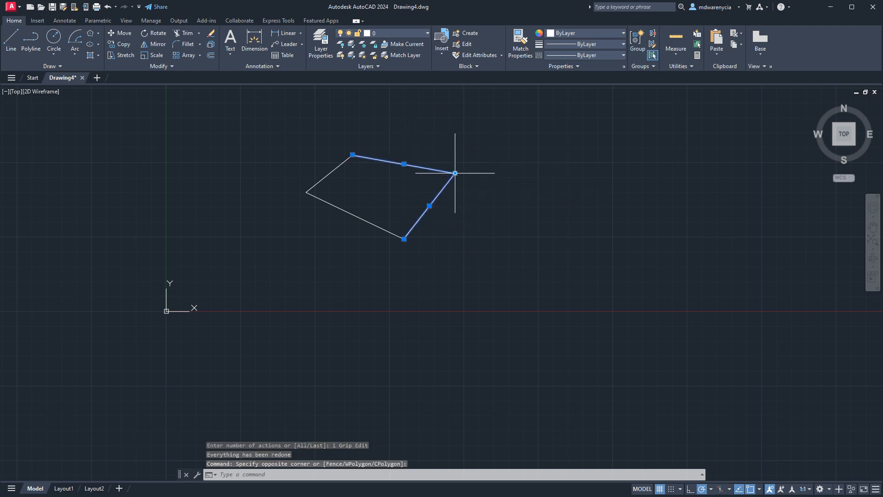
pyautogui.click(455, 173)
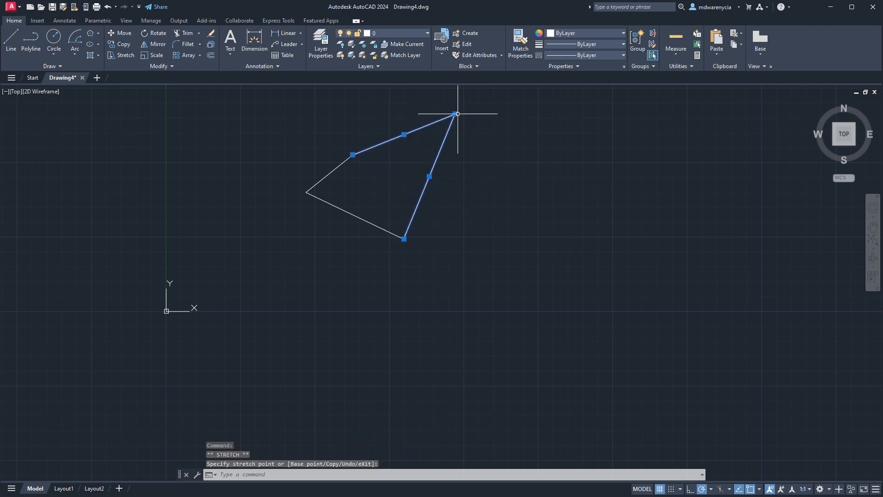
pyautogui.click(456, 113)
pyautogui.press('Escape')
pyautogui.press('Escape')
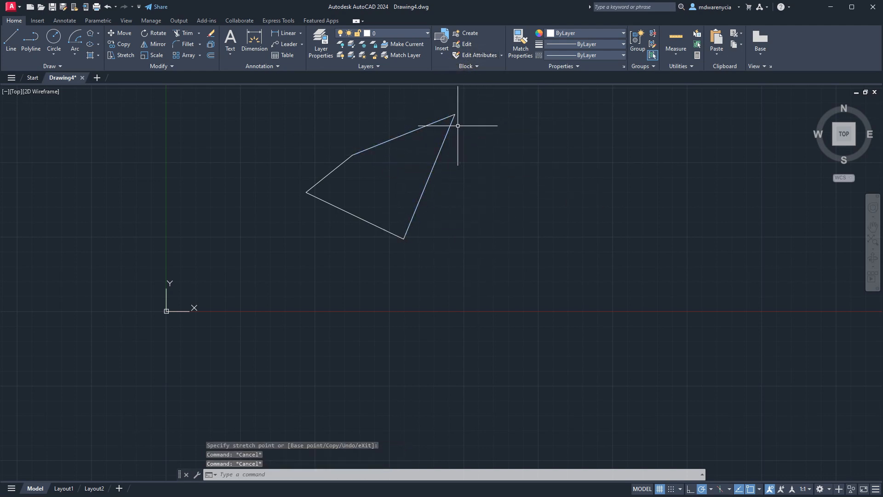
# Draw a large rectangle to the right of the four-sided outline.
pyautogui.click(35, 41)
pyautogui.press('Escape')
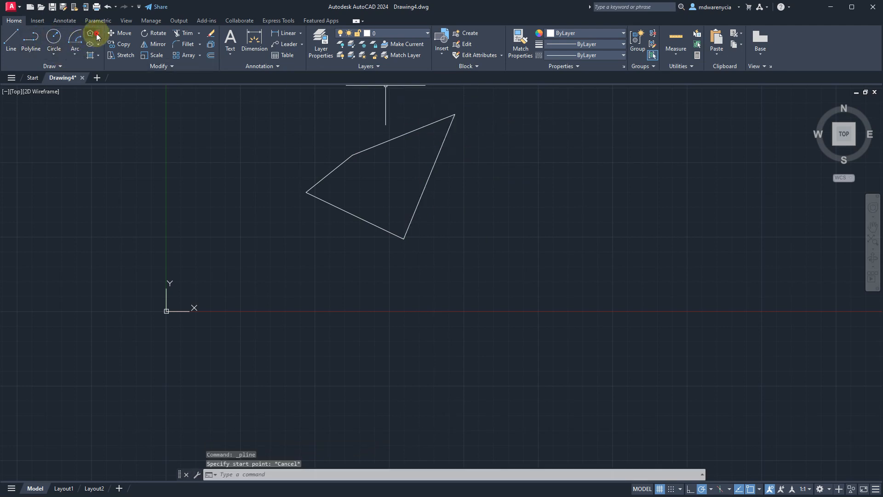
pyautogui.click(98, 33)
pyautogui.click(101, 48)
pyautogui.click(471, 156)
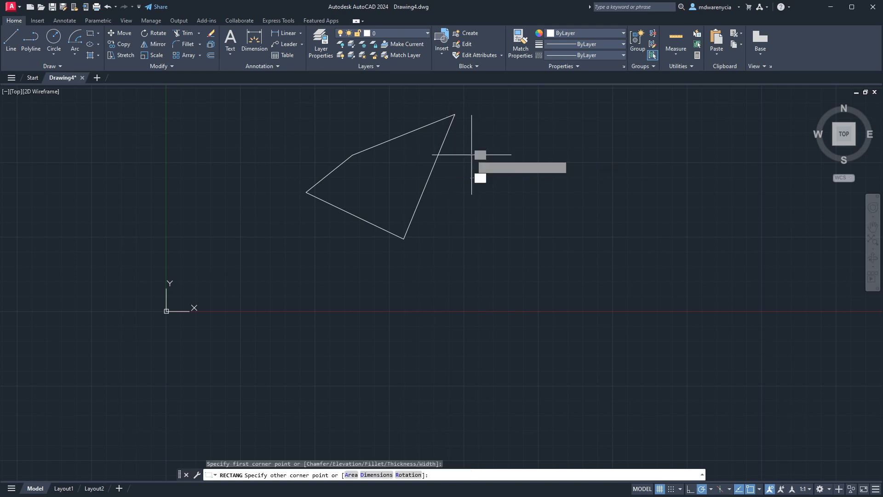
pyautogui.press('Escape')
pyautogui.press('Escape')
# Stretch the outline's upper-right corner, with both adjoining lines, onto the rectangle's upper-left corner.
pyautogui.click(480, 133)
pyautogui.click(431, 116)
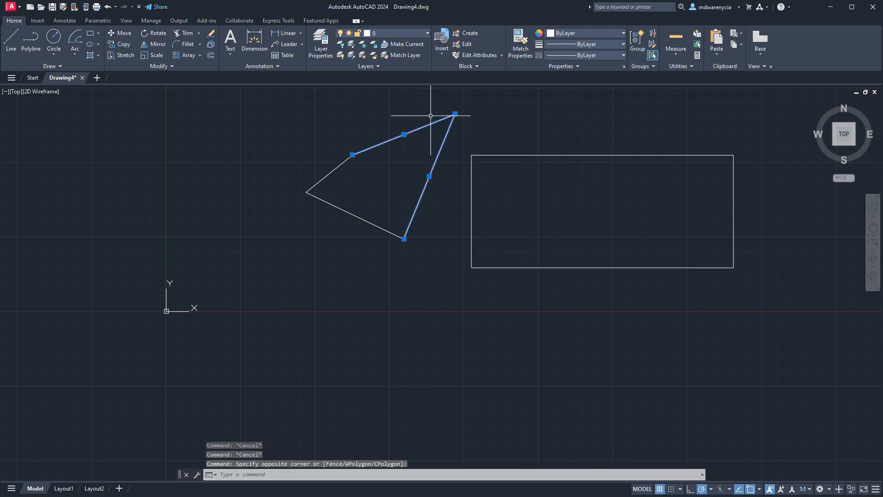
pyautogui.click(455, 114)
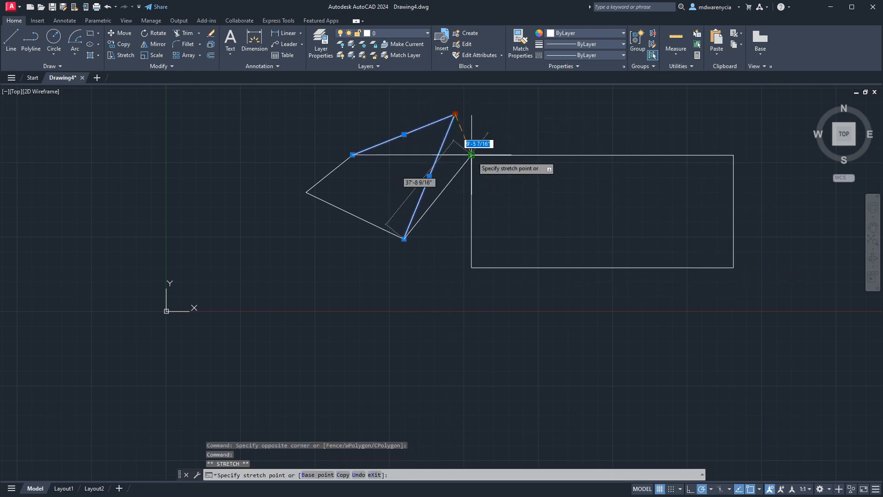
pyautogui.click(472, 156)
pyautogui.press('Escape')
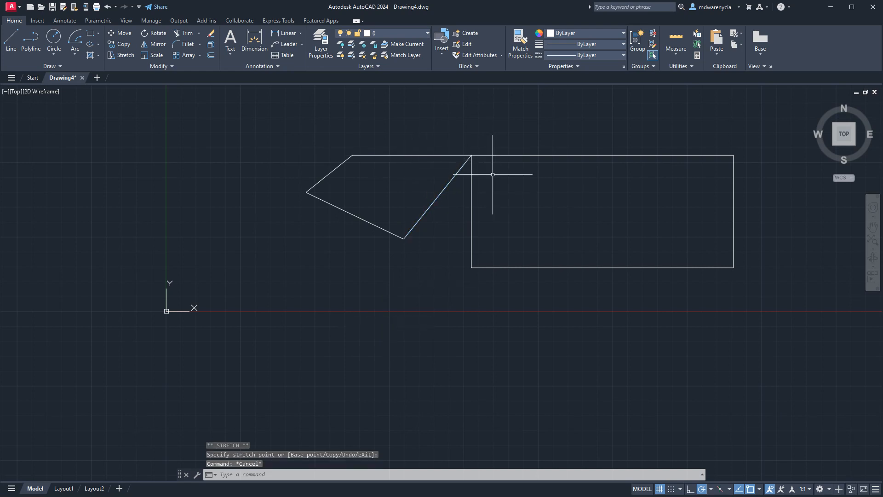
pyautogui.click(407, 256)
pyautogui.click(372, 213)
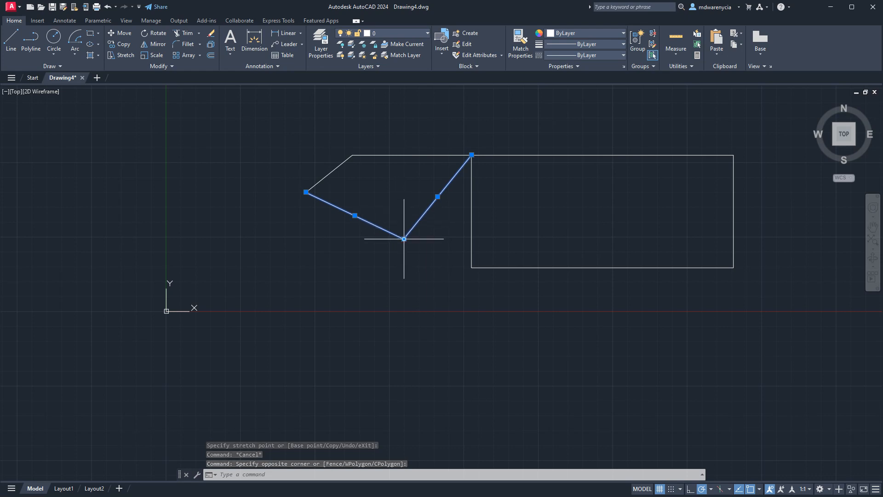
pyautogui.press('Escape')
pyautogui.press('Escape')
pyautogui.press('Escape')
# Stretch only the outline's bottom line from its lower endpoint down to the left, and undo the stretch.
pyautogui.click(380, 215)
pyautogui.click(359, 223)
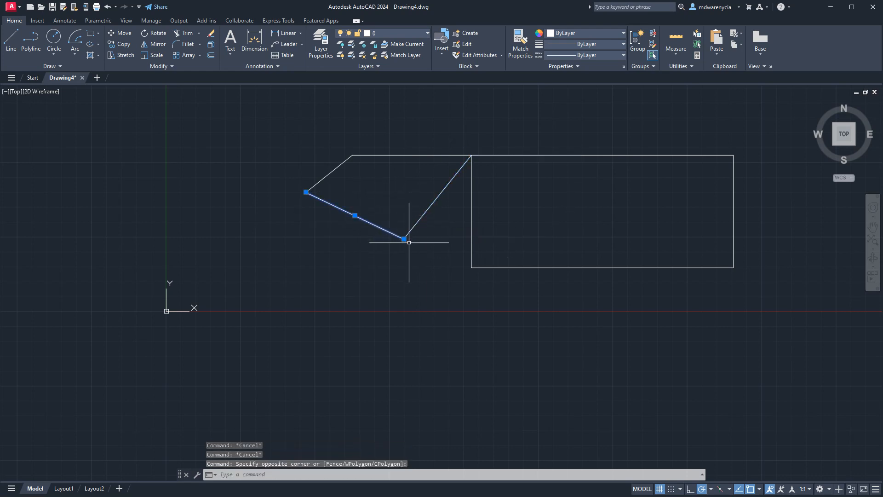
pyautogui.click(404, 239)
pyautogui.click(258, 282)
pyautogui.press('Escape')
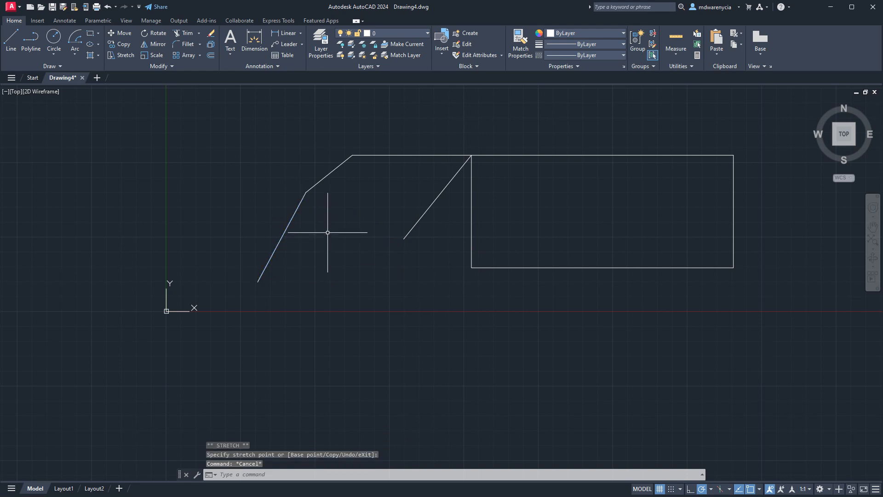
pyautogui.hotkey('ctrl', 'z')
# Move the outline's bottom line down to the left by its midpoint grip, and undo the move.
pyautogui.click(366, 230)
pyautogui.click(355, 213)
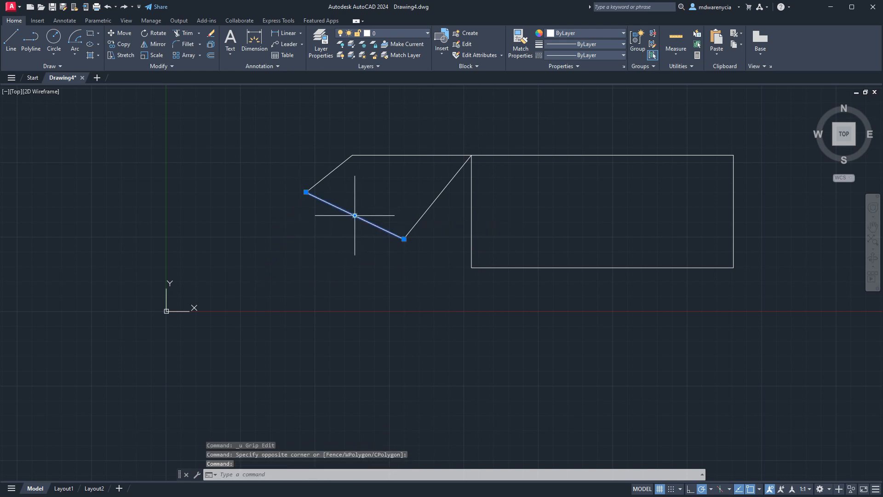
pyautogui.click(355, 215)
pyautogui.click(263, 269)
pyautogui.hotkey('ctrl', 'z')
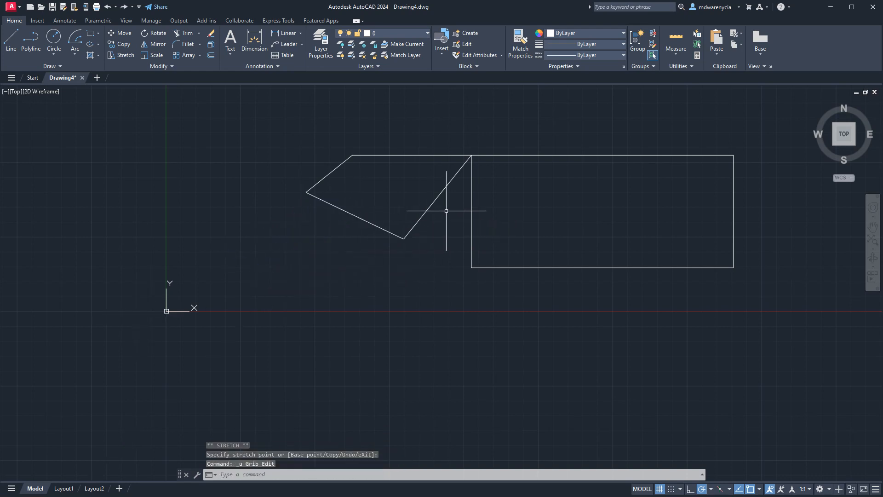
# Stretch the lower endpoint of the outline's bottom line onto the rectangle's lower-left corner.
pyautogui.click(381, 227)
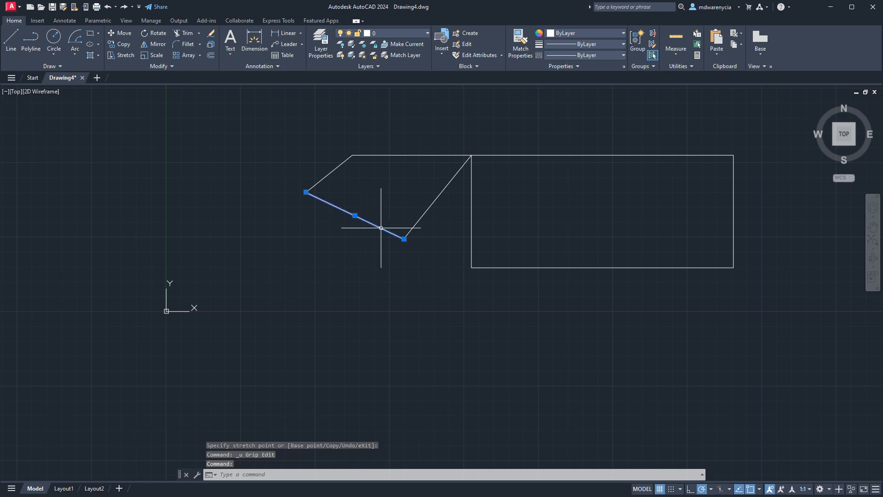
pyautogui.click(403, 238)
pyautogui.click(472, 268)
pyautogui.press('Escape')
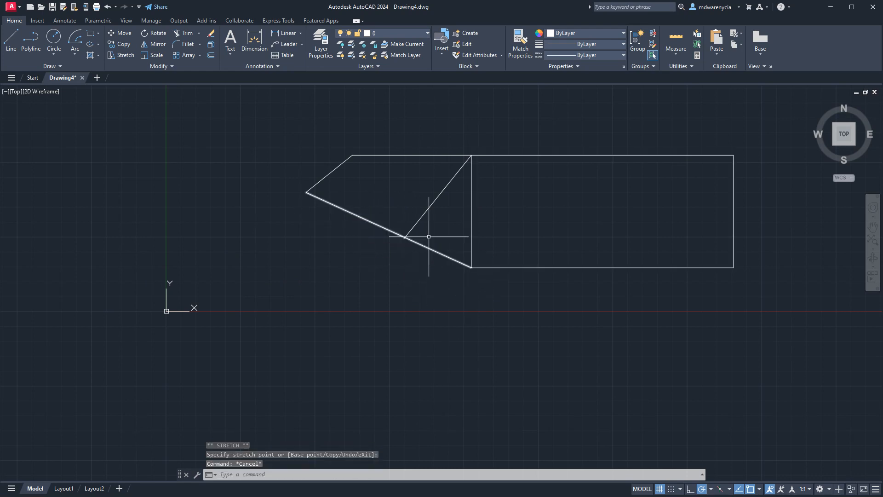
# Delete the diagonal line running from the rectangle's upper-left corner to the outline's bottom line.
pyautogui.click(429, 236)
pyautogui.click(414, 203)
pyautogui.press('Delete')
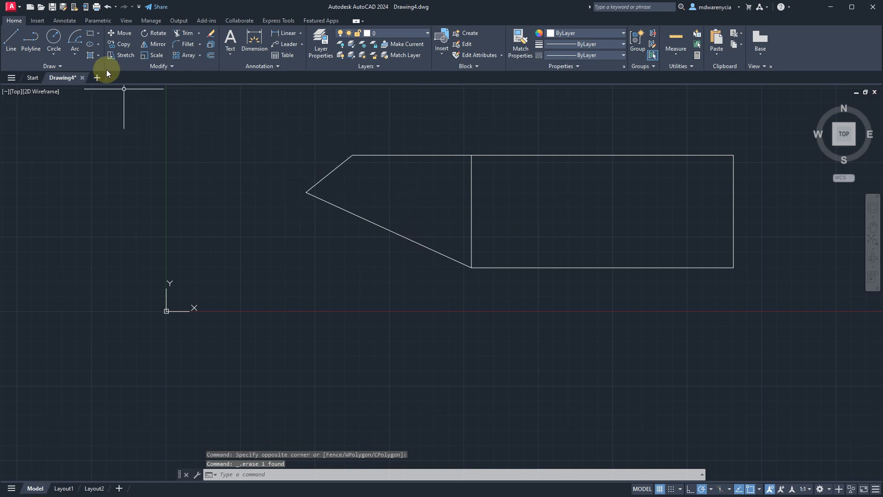
pyautogui.click(210, 133)
pyautogui.click(423, 285)
pyautogui.scroll(-4, 462, 268)
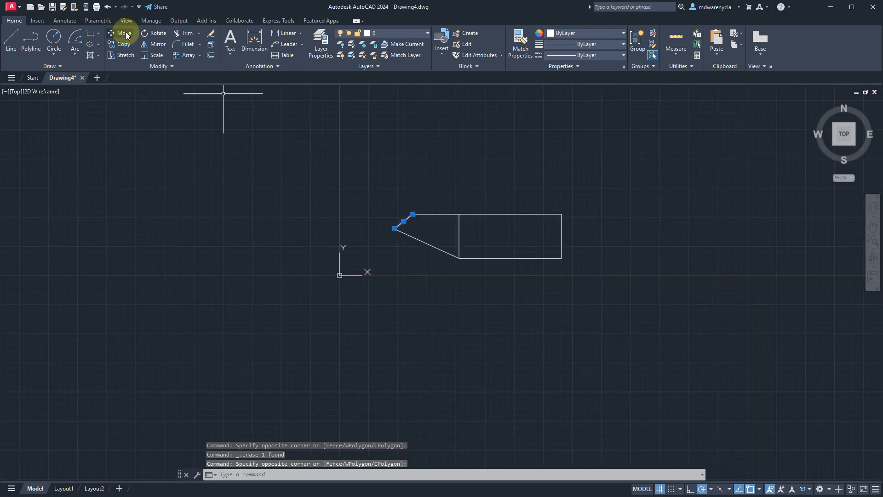
pyautogui.write('M')
pyautogui.press('Return')
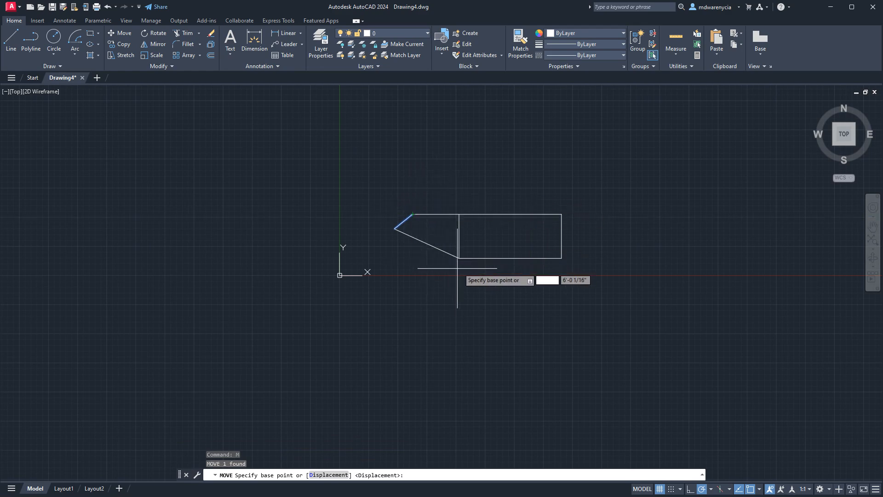
pyautogui.scroll(6, 631, 207)
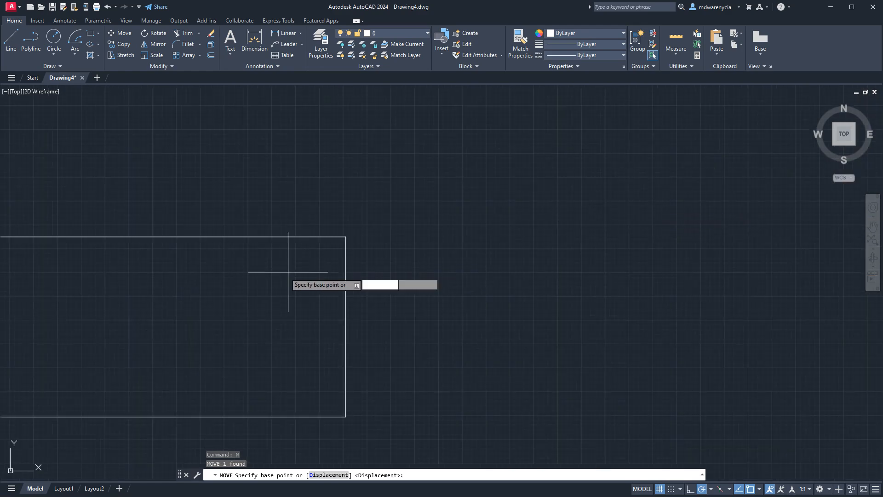
pyautogui.moveTo(292, 272); pyautogui.dragTo(620, 226, button='middle')
pyautogui.press('Escape')
pyautogui.press('Escape')
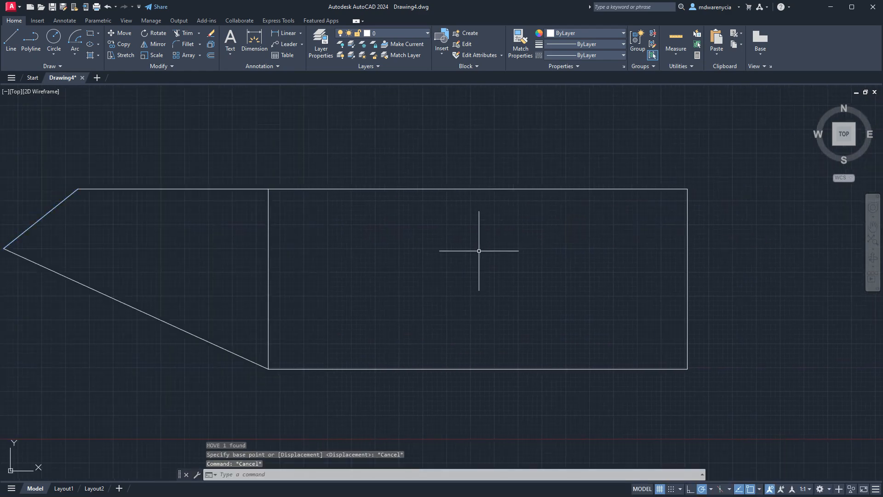
# Draw a closed four-sided shape of connected lines just inside the rectangle, with a slightly slanted left side.
pyautogui.write('l')
pyautogui.press('Return')
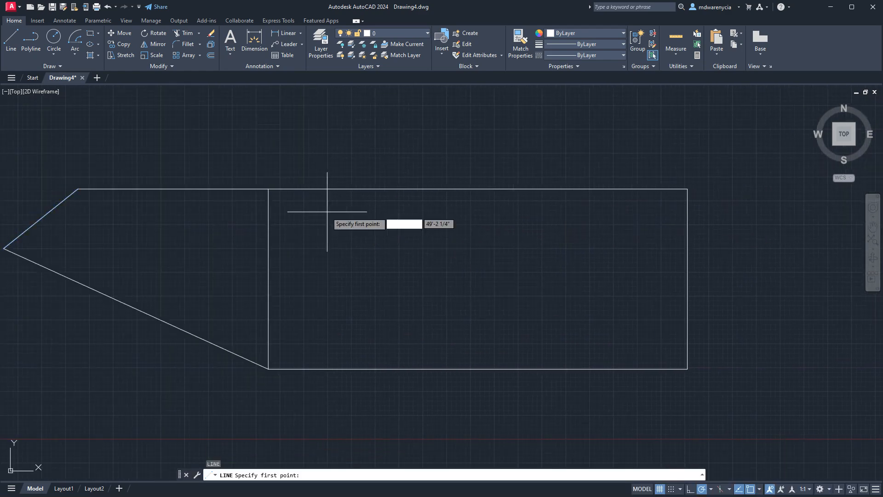
pyautogui.click(304, 207)
pyautogui.click(657, 208)
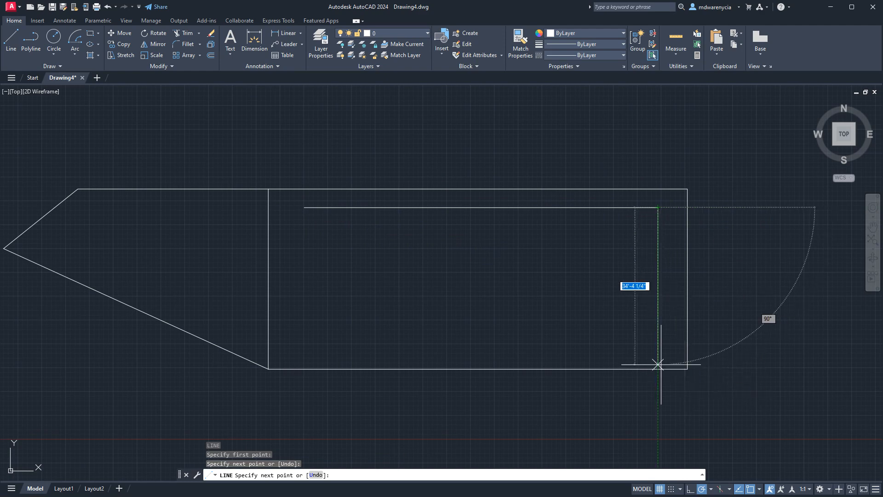
pyautogui.click(658, 352)
pyautogui.click(297, 351)
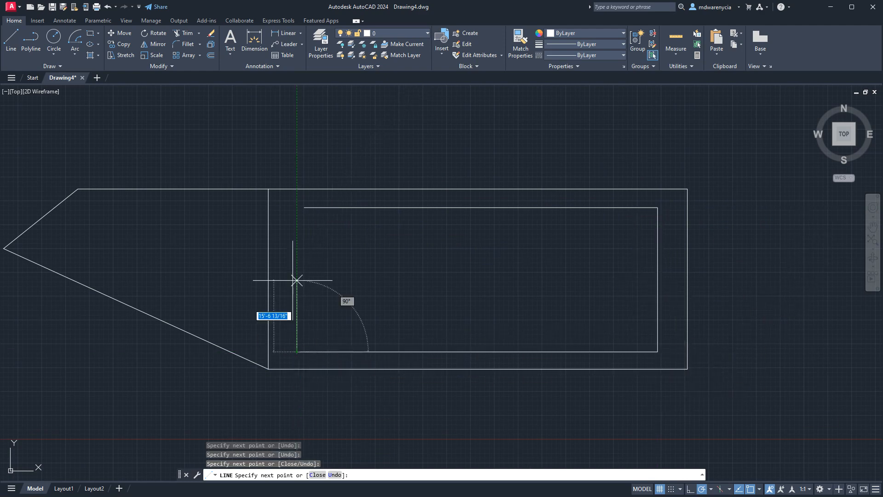
pyautogui.click(303, 207)
pyautogui.press('Escape')
pyautogui.press('Escape')
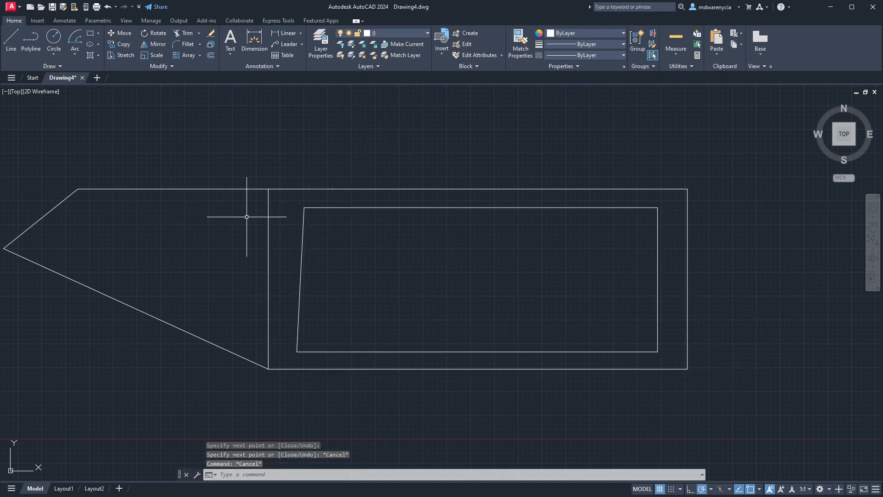
pyautogui.click(322, 257)
pyautogui.click(300, 399)
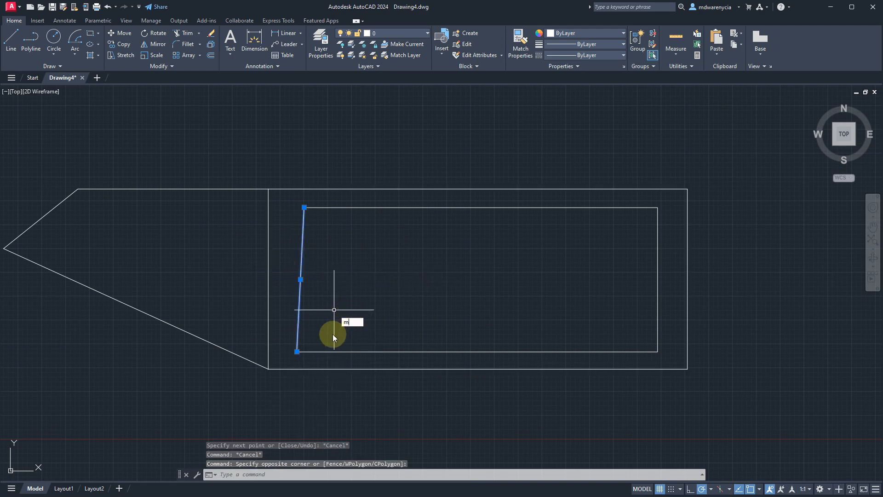
pyautogui.press('Return')
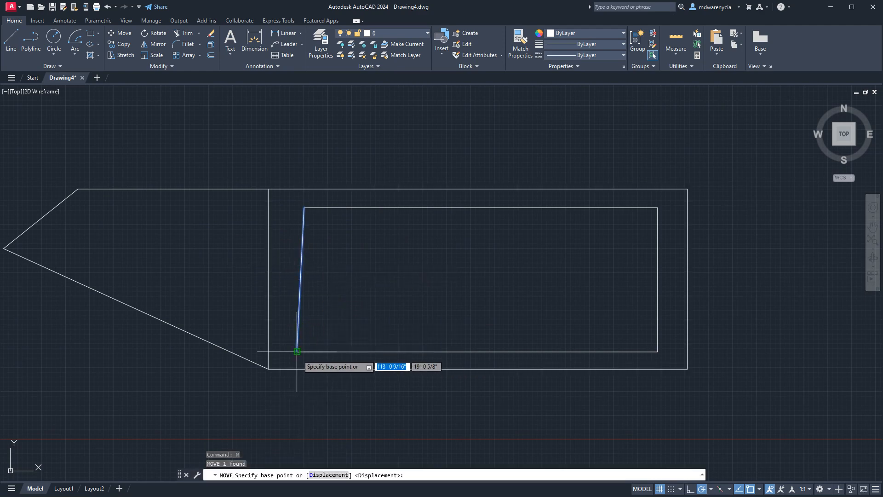
pyautogui.click(296, 352)
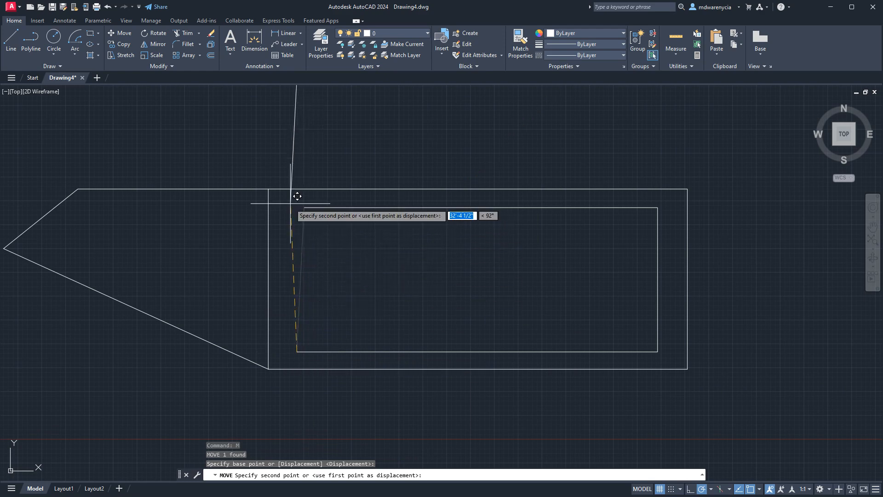
pyautogui.press('Escape')
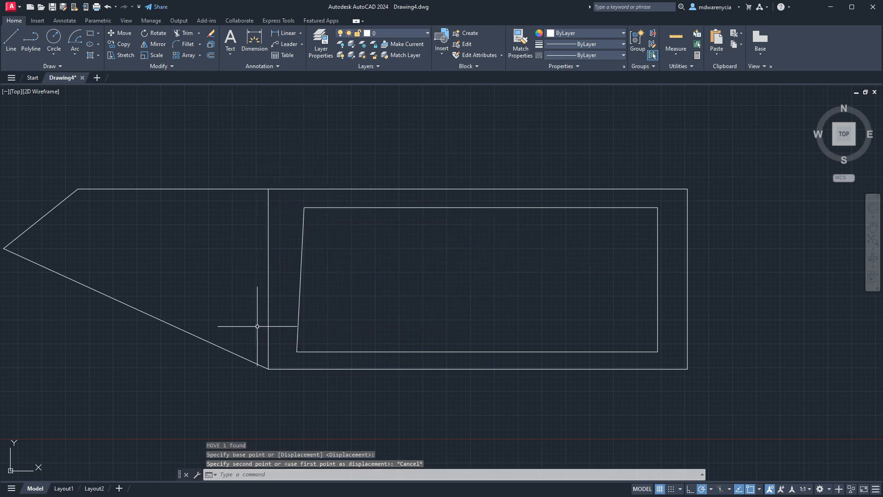
pyautogui.scroll(-3, 395, 338)
pyautogui.press('Escape')
# Move the inner shape's slanted left line 10' straight up from a base point in empty space, and undo the move.
pyautogui.click(358, 315)
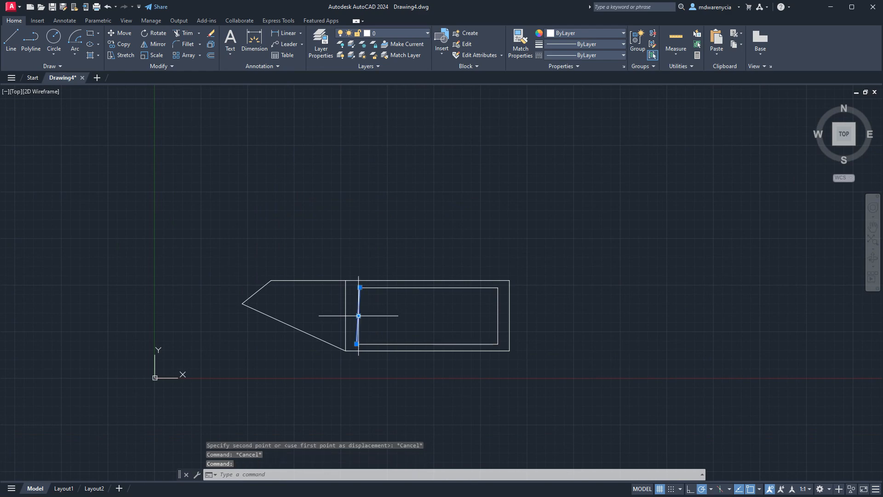
pyautogui.scroll(-8, 248, 273)
pyautogui.scroll(6, 373, 267)
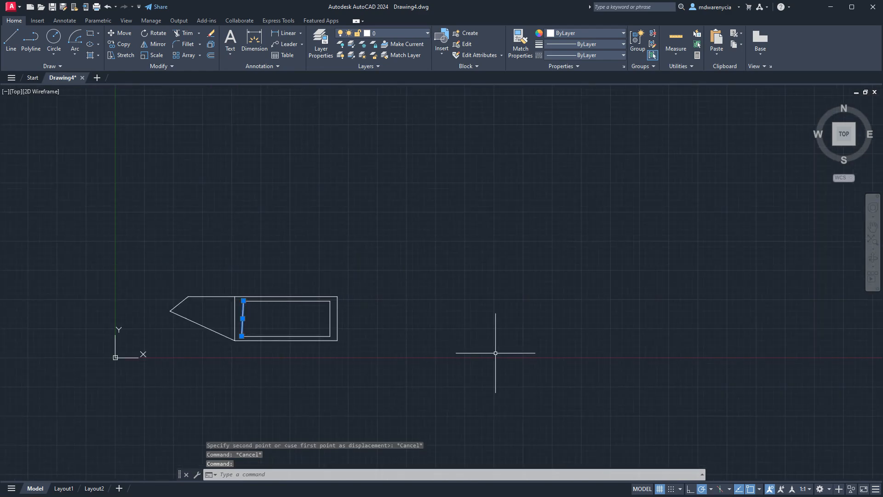
pyautogui.write('M')
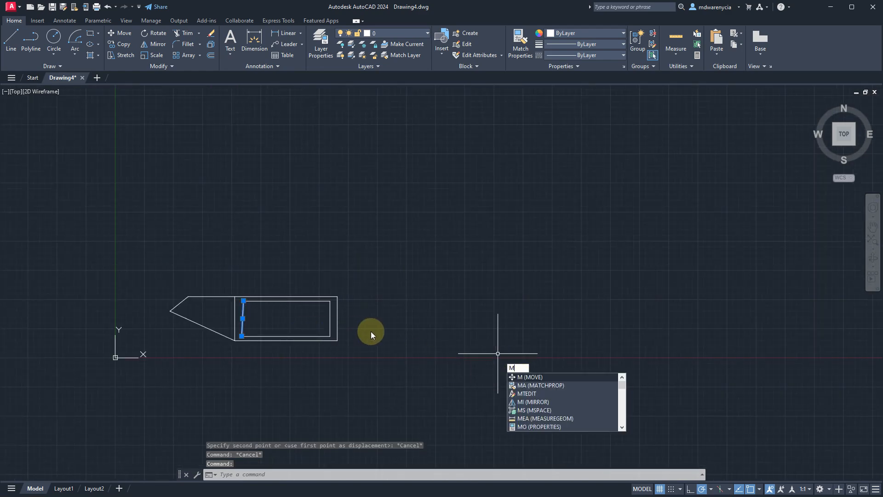
pyautogui.press('Return')
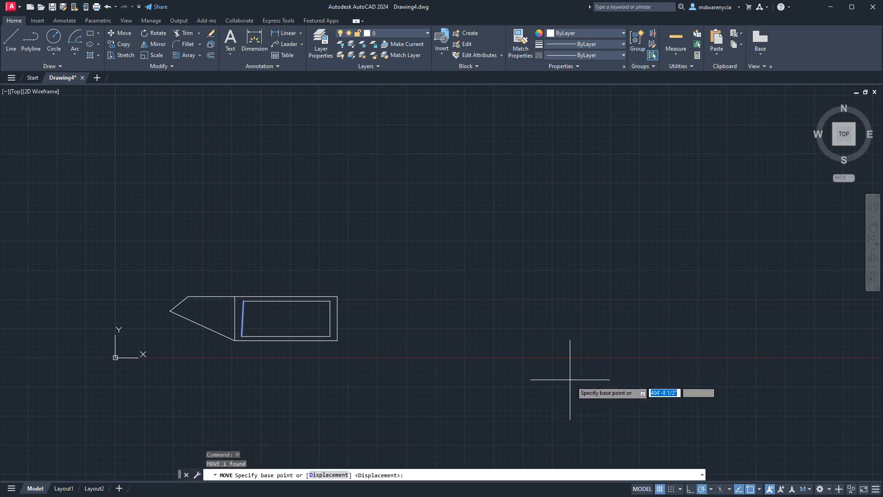
pyautogui.click(617, 396)
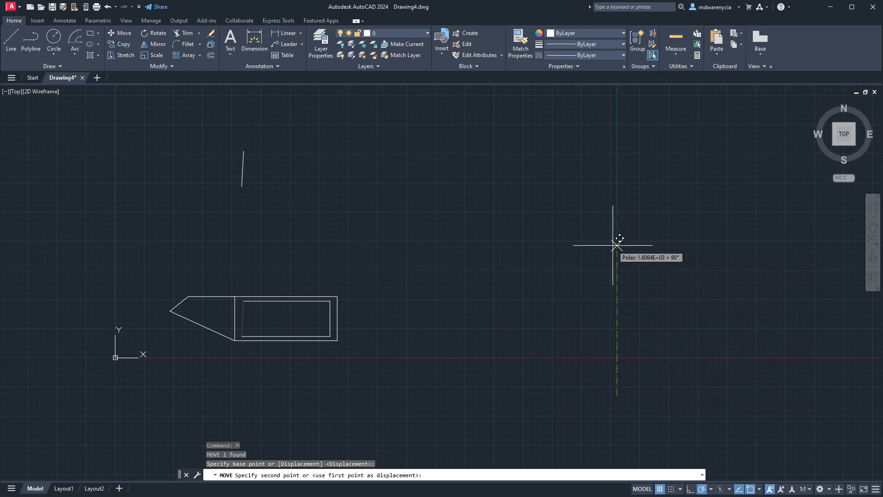
pyautogui.write("10'")
pyautogui.press('Return')
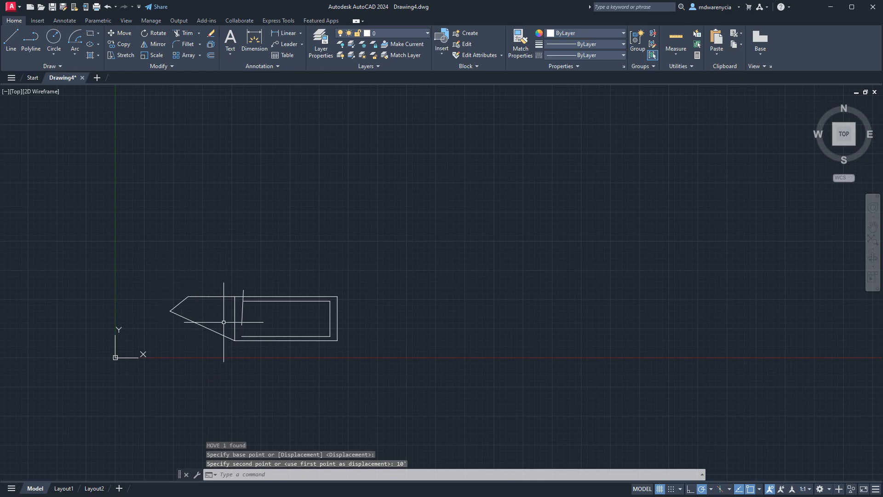
pyautogui.scroll(5, 223, 322)
pyautogui.hotkey('ctrl', 'z')
pyautogui.hotkey('ctrl', 'z')
# Move the inner shape's slanted left line 50' straight up from a base point in empty space, and undo the move.
pyautogui.click(243, 324)
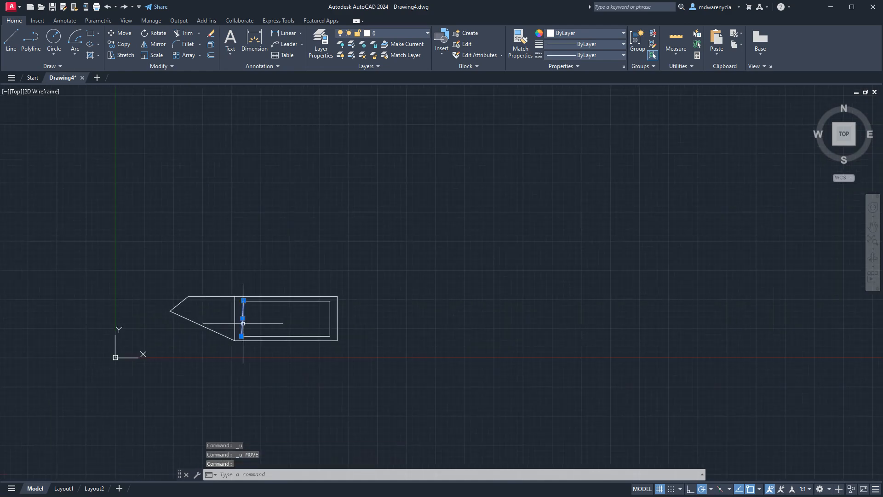
pyautogui.write('m')
pyautogui.press('Return')
pyautogui.click(557, 395)
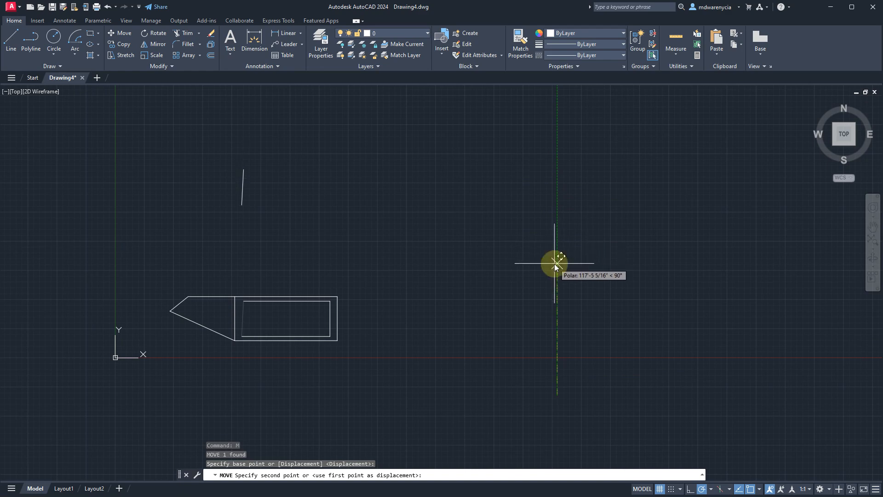
pyautogui.write("50'")
pyautogui.press('Return')
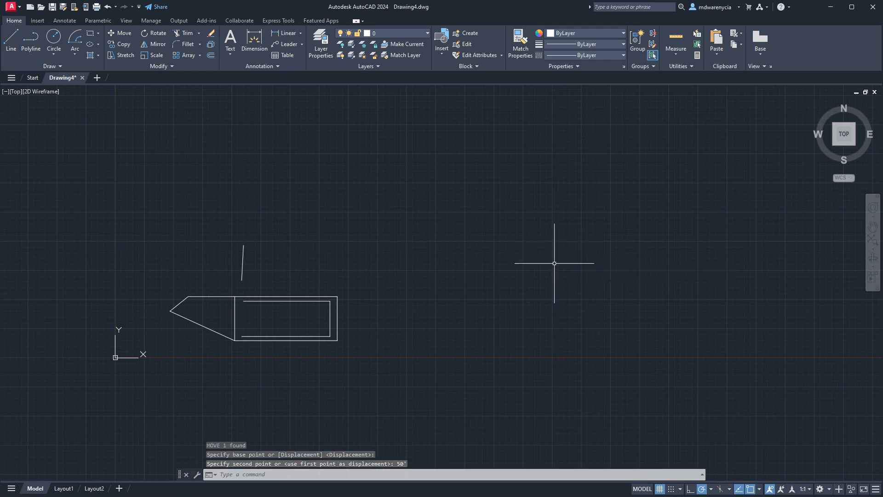
pyautogui.scroll(4, 186, 321)
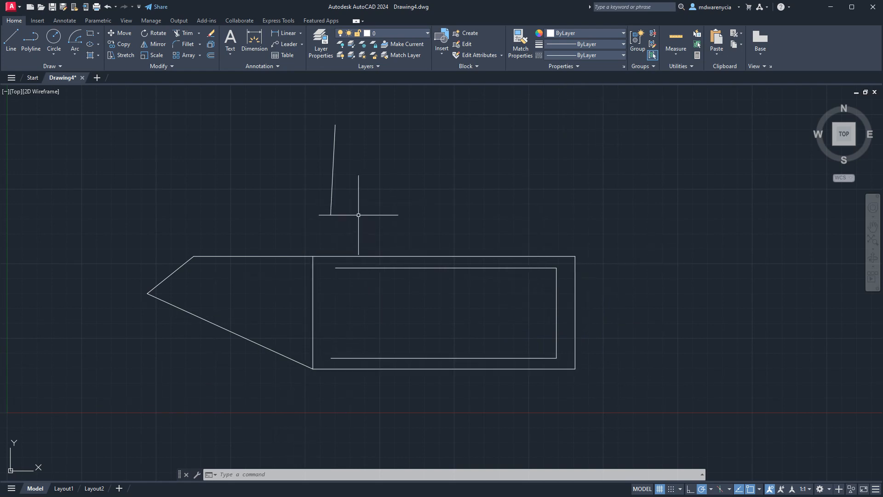
pyautogui.scroll(-4, 358, 248)
pyautogui.scroll(10, 241, 330)
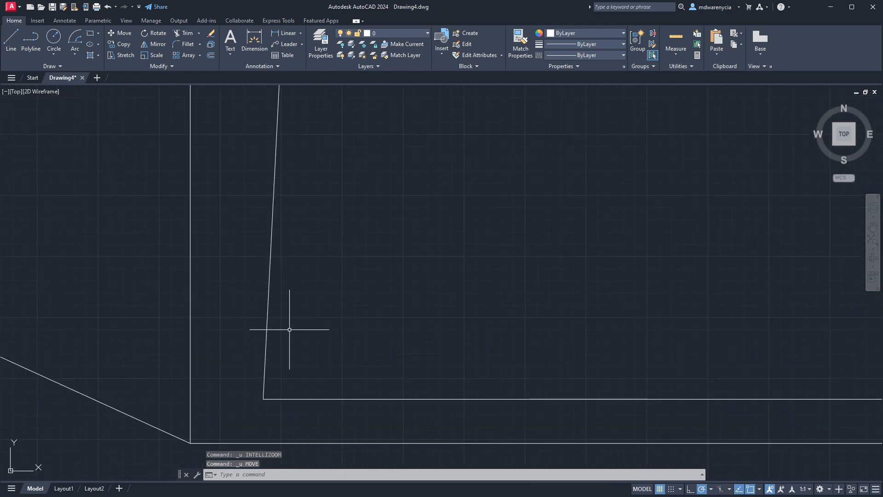
pyautogui.click(290, 329)
pyautogui.click(241, 276)
pyautogui.scroll(-5, 241, 276)
pyautogui.scroll(3, 240, 283)
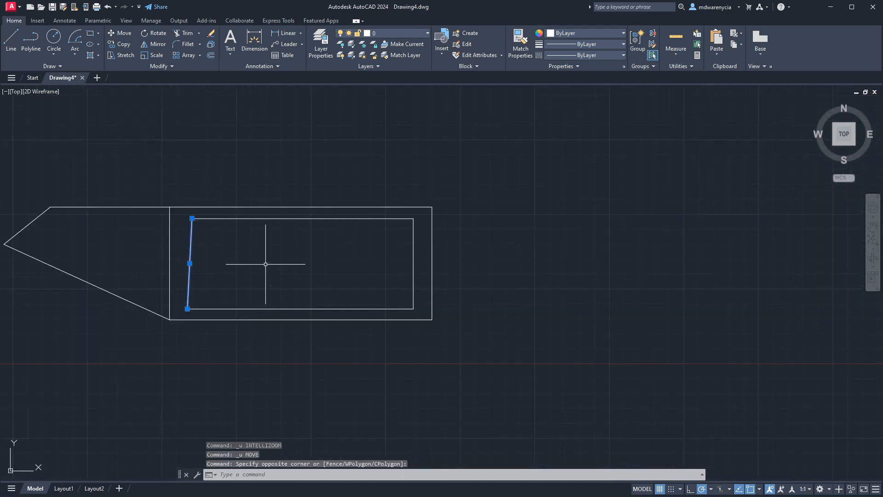
pyautogui.press('Return')
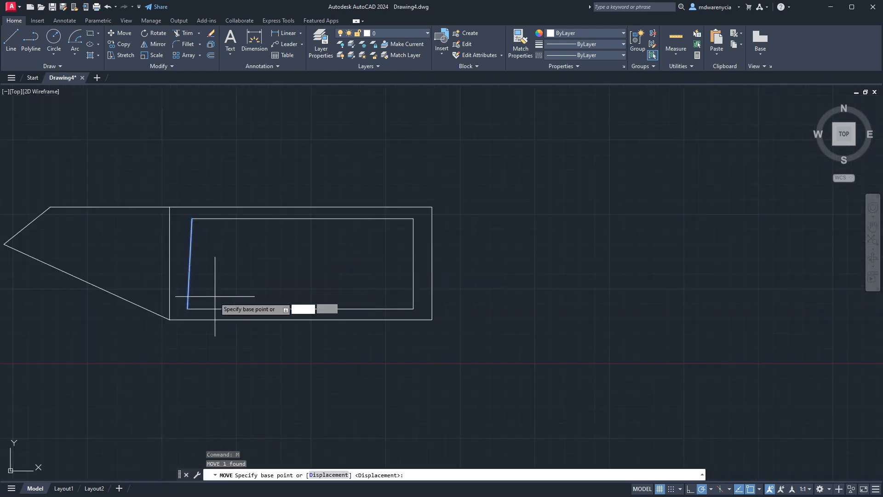
pyautogui.click(187, 309)
pyautogui.press('Escape')
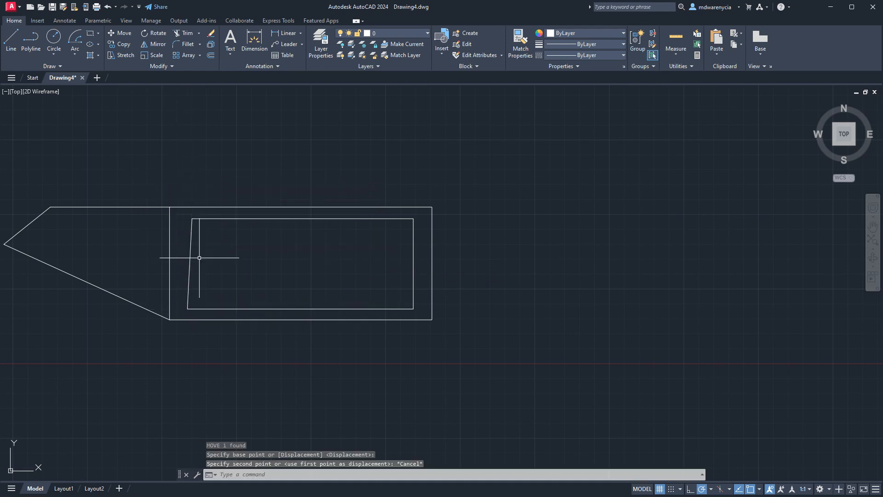
pyautogui.press('Return')
pyautogui.press('Escape')
# Move the inner shape's slanted left line down by the distance between the shape's upper-right and lower-right corners.
pyautogui.click(200, 263)
pyautogui.click(181, 251)
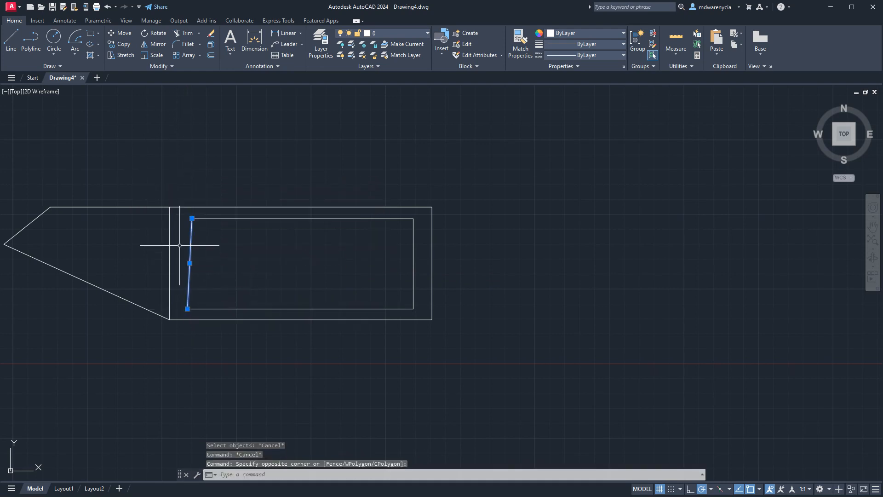
pyautogui.press('Return')
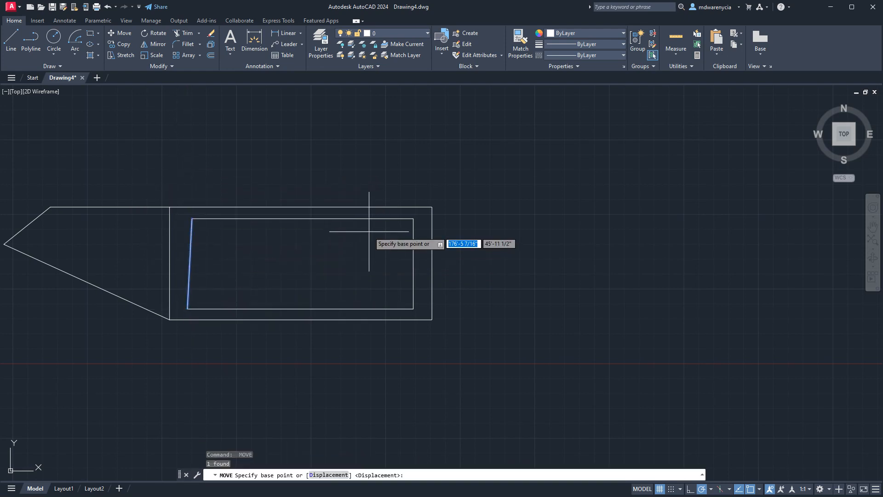
pyautogui.click(414, 218)
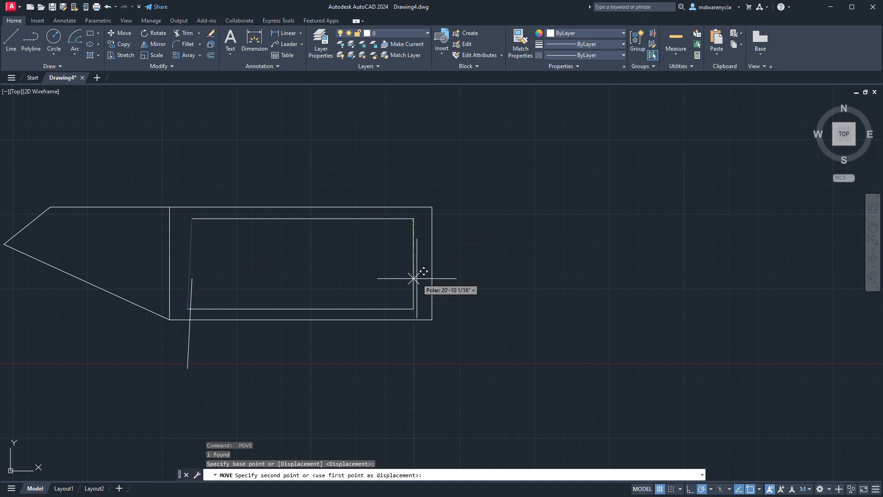
pyautogui.click(411, 306)
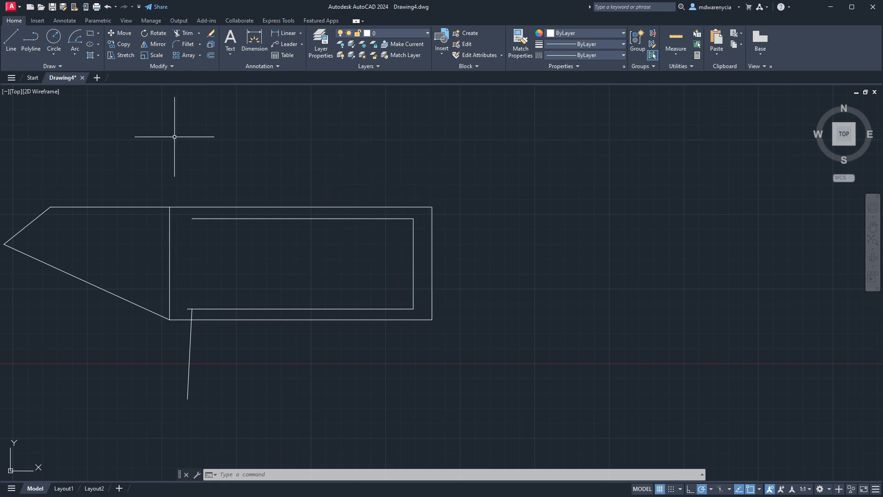
pyautogui.press('Escape')
pyautogui.scroll(-6, 346, 253)
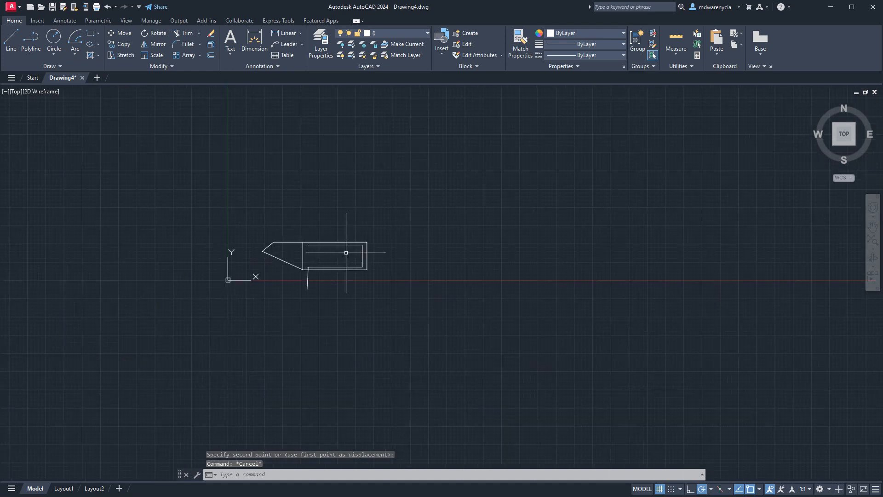
pyautogui.press('Escape')
pyautogui.press('Escape')
pyautogui.click(303, 285)
pyautogui.press('Escape')
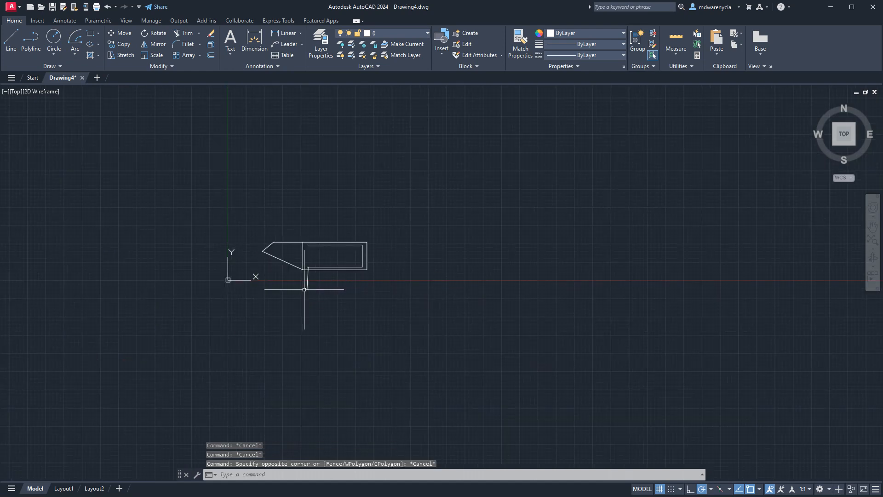
pyautogui.click(307, 278)
pyautogui.write('m')
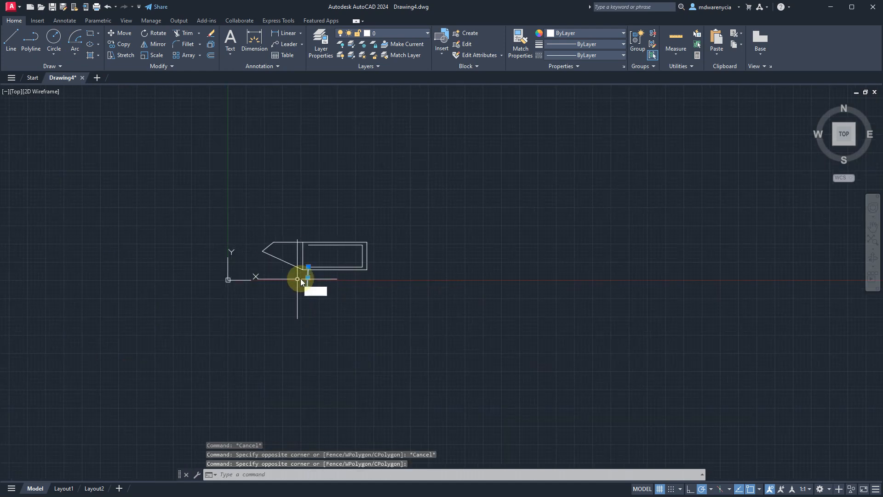
pyautogui.press('Return')
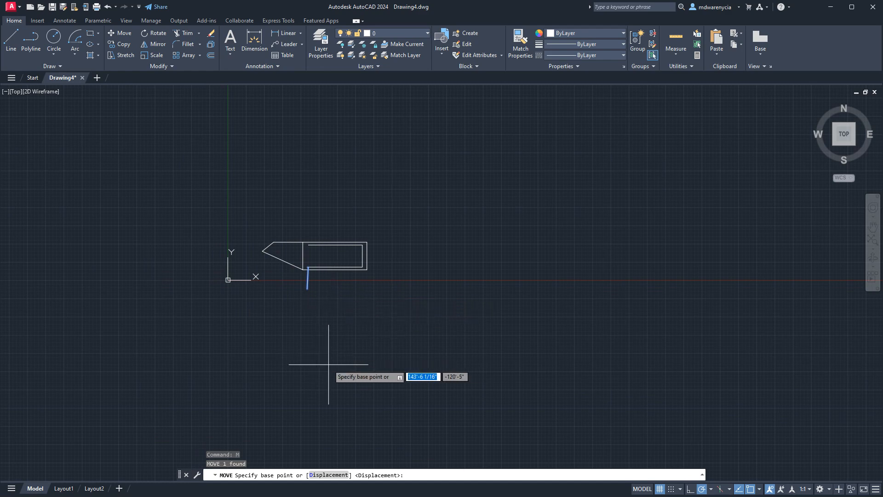
pyautogui.click(325, 290)
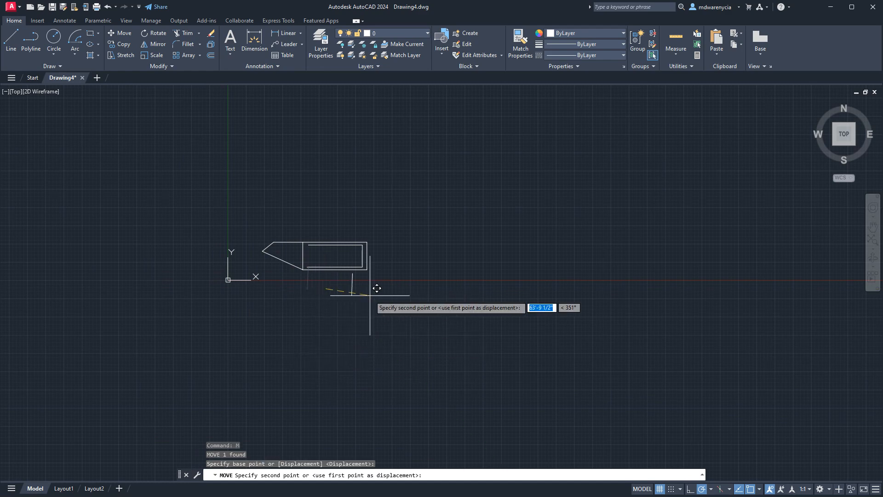
pyautogui.press('Escape')
pyautogui.press('Escape')
pyautogui.scroll(5, 252, 205)
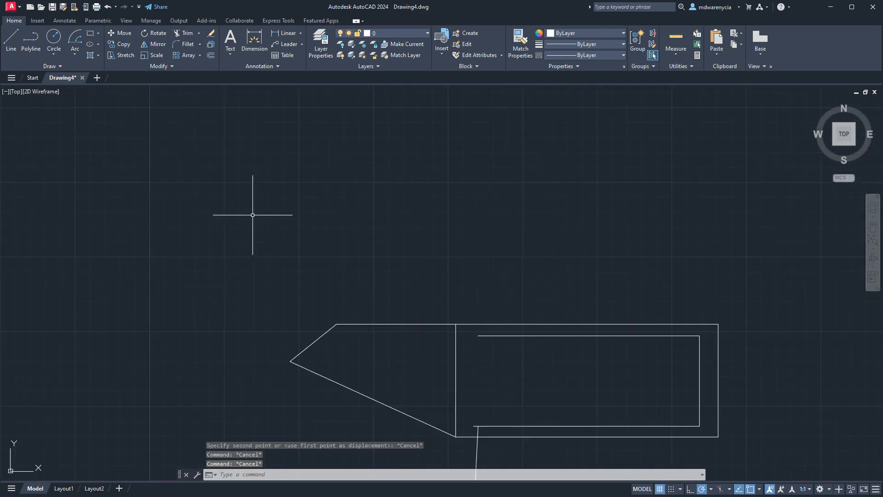
# Rotate the whole figure 90 degrees about the midpoint of the inner shape's upper line.
pyautogui.scroll(-5, 274, 235)
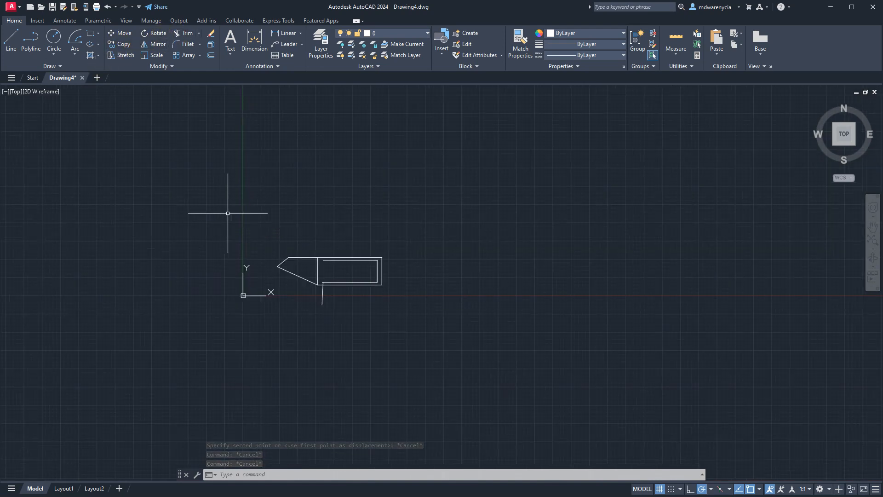
pyautogui.click(250, 219)
pyautogui.click(389, 315)
pyautogui.write('r')
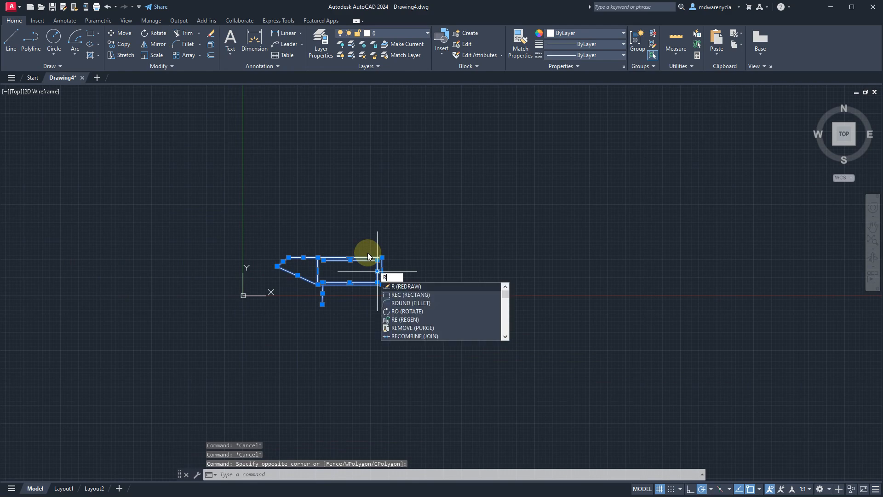
pyautogui.write('o')
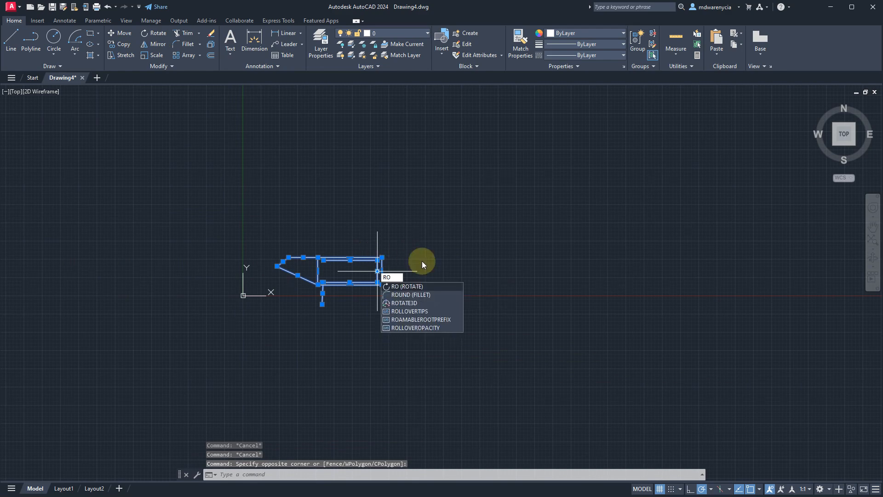
pyautogui.press('Return')
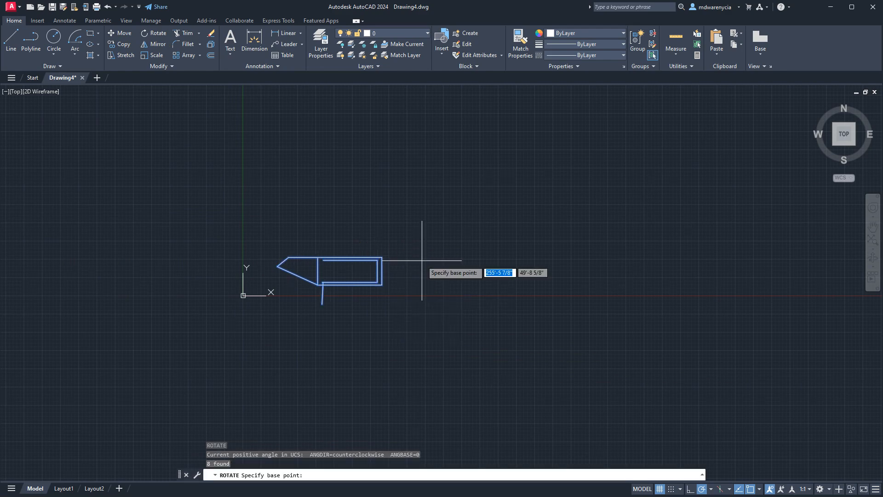
pyautogui.click(350, 260)
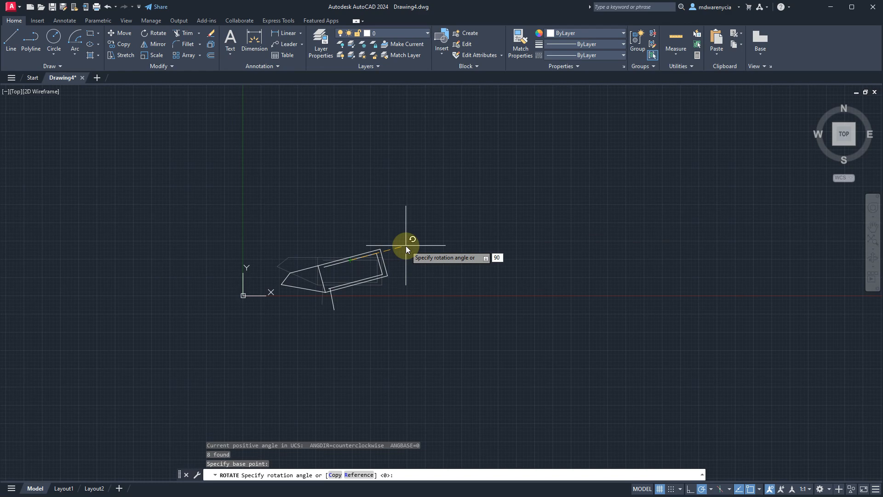
pyautogui.press('Return')
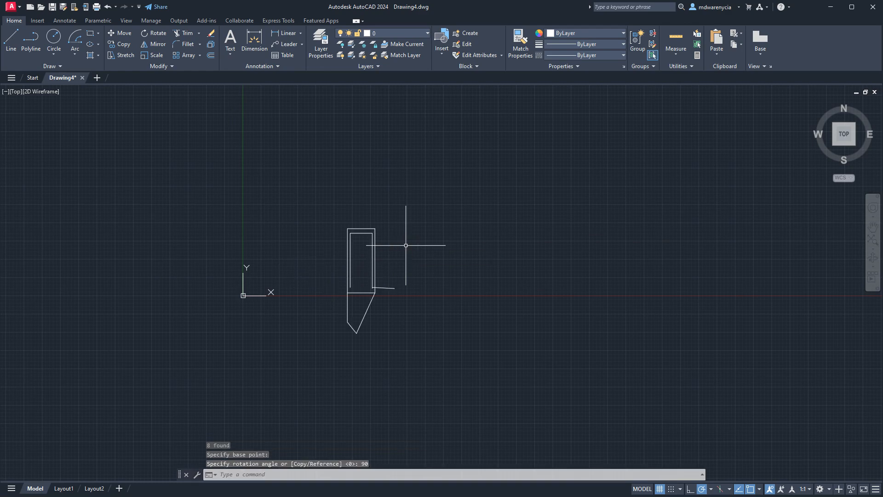
pyautogui.press('Escape')
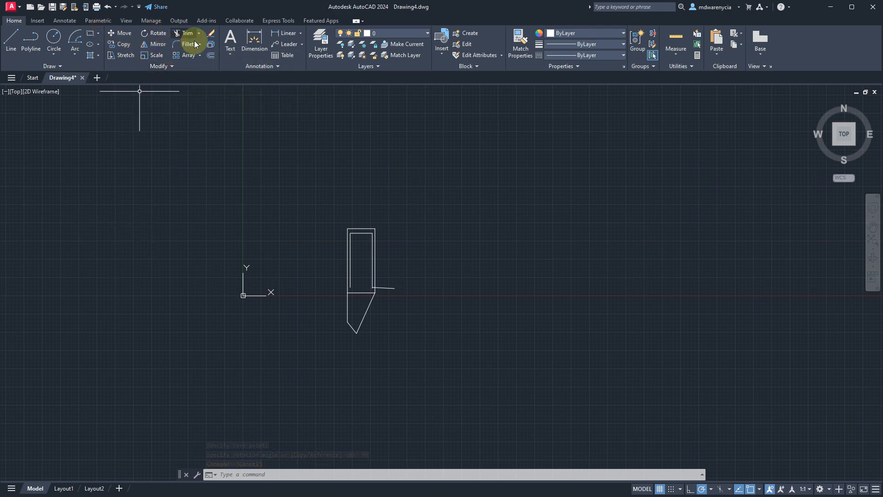
pyautogui.click(319, 211)
pyautogui.press('Escape')
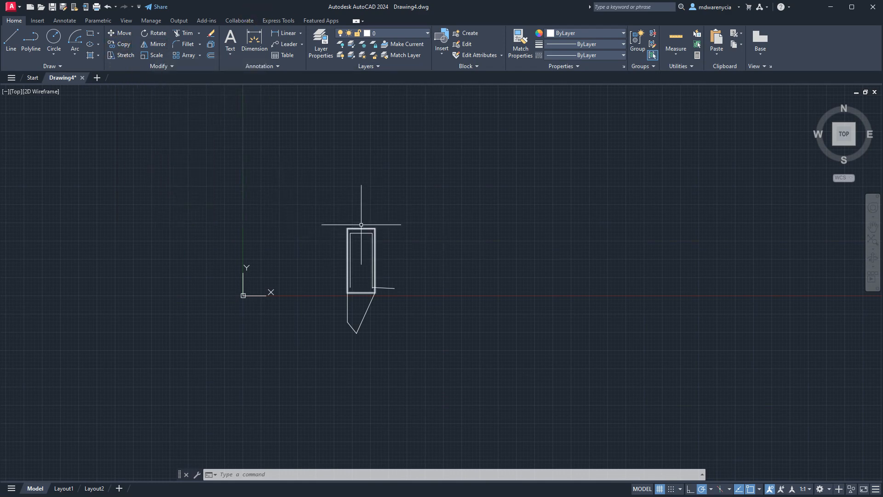
pyautogui.click(325, 211)
pyautogui.click(454, 363)
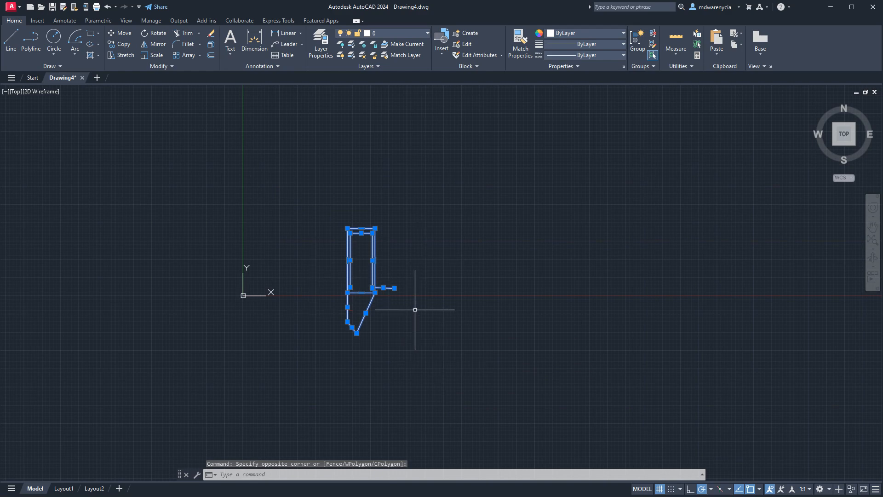
pyautogui.press('Escape')
pyautogui.press('Escape')
pyautogui.write('co')
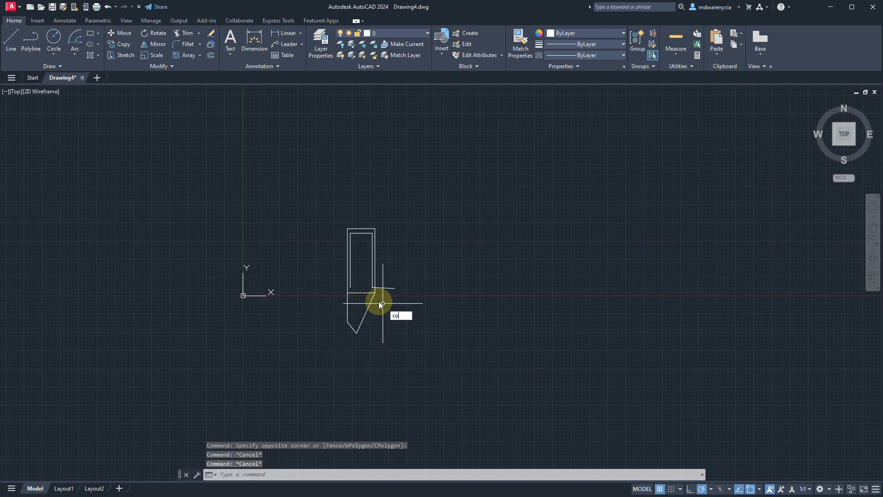
pyautogui.press('Return')
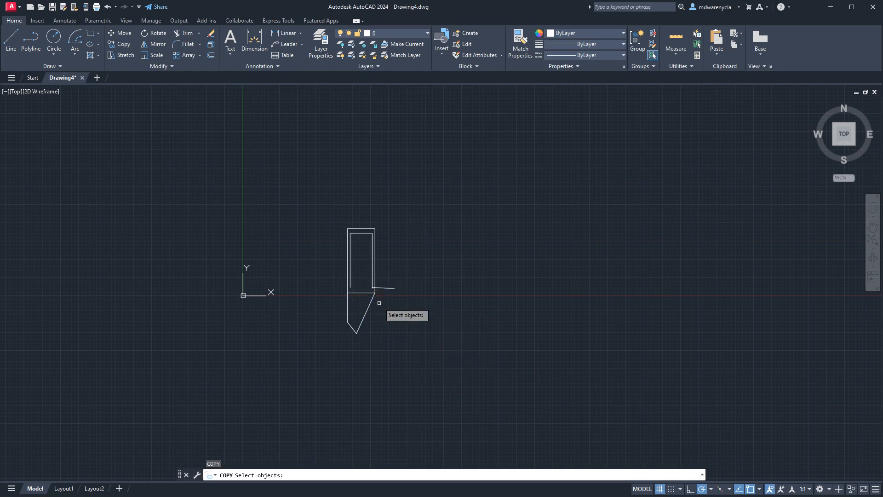
pyautogui.click(349, 305)
pyautogui.click(351, 327)
pyautogui.click(366, 323)
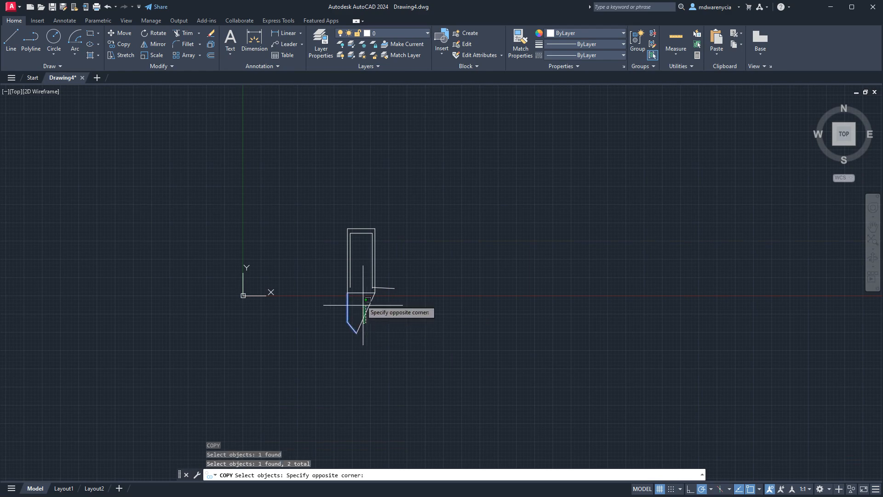
pyautogui.click(314, 188)
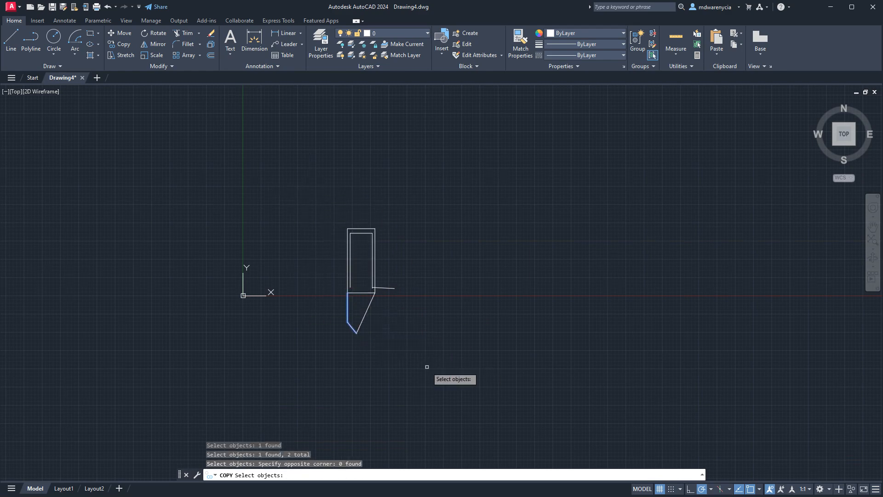
pyautogui.press('Escape')
pyautogui.press('Escape')
pyautogui.click(284, 201)
pyautogui.click(503, 371)
pyautogui.write('co')
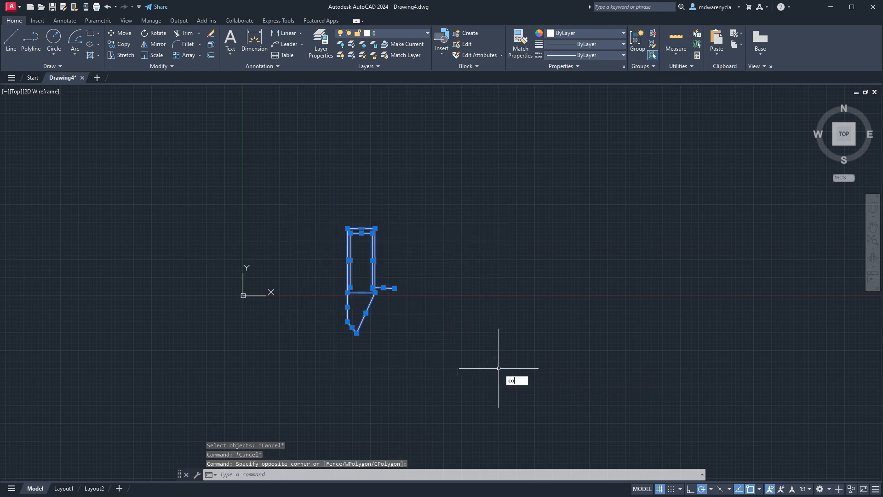
pyautogui.press('Return')
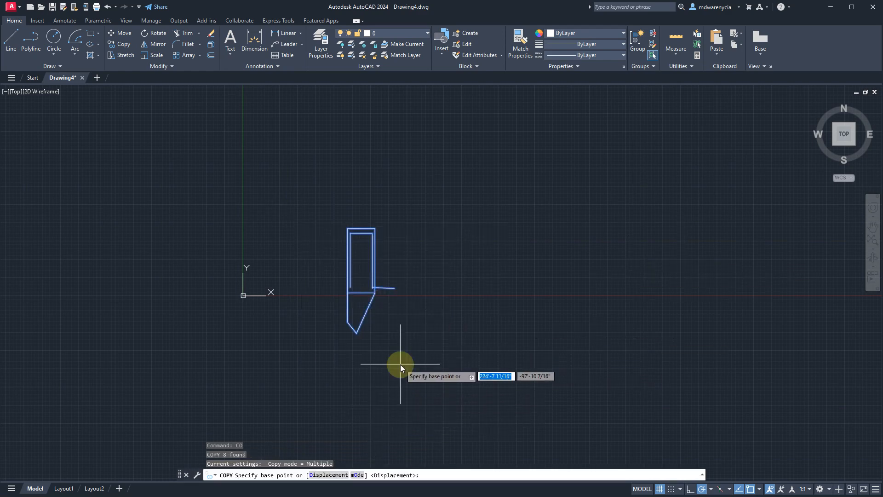
pyautogui.write('o')
pyautogui.press('Return')
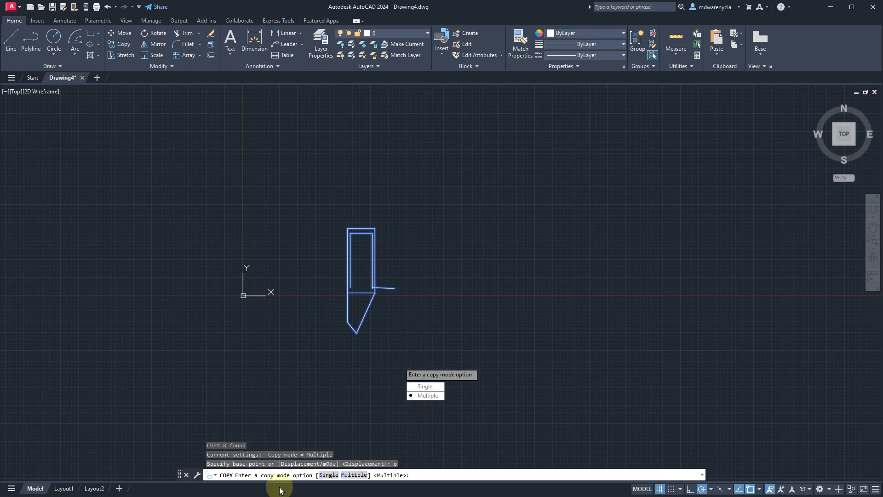
pyautogui.press('Escape')
pyautogui.press('Escape')
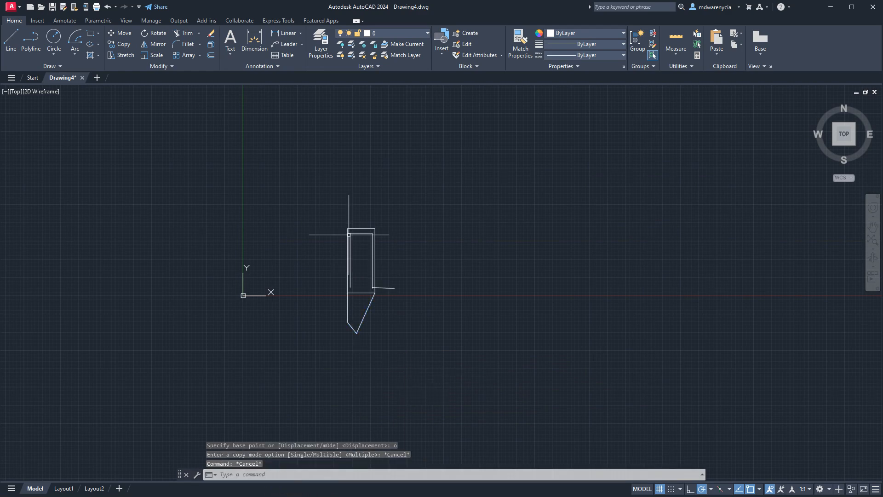
# Copy the whole figure in Multiple mode from a base point in empty space, placing five copies in a horizontal row to its right.
pyautogui.click(316, 197)
pyautogui.click(455, 375)
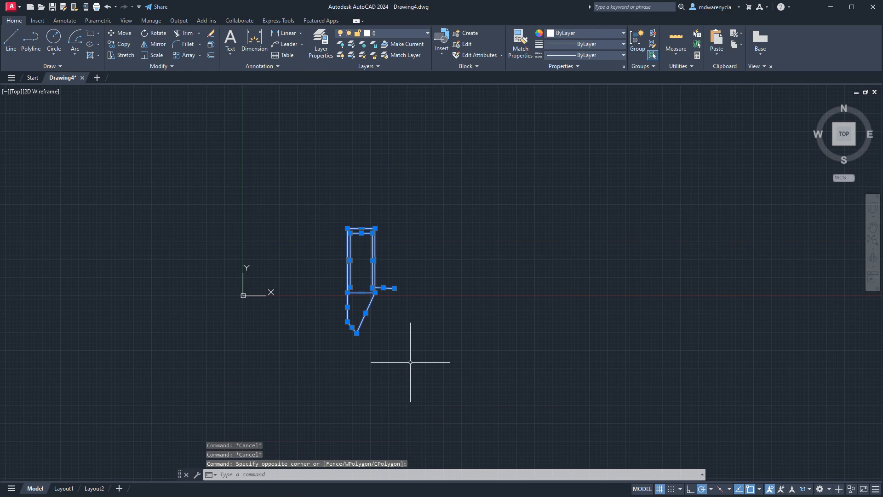
pyautogui.press('Return')
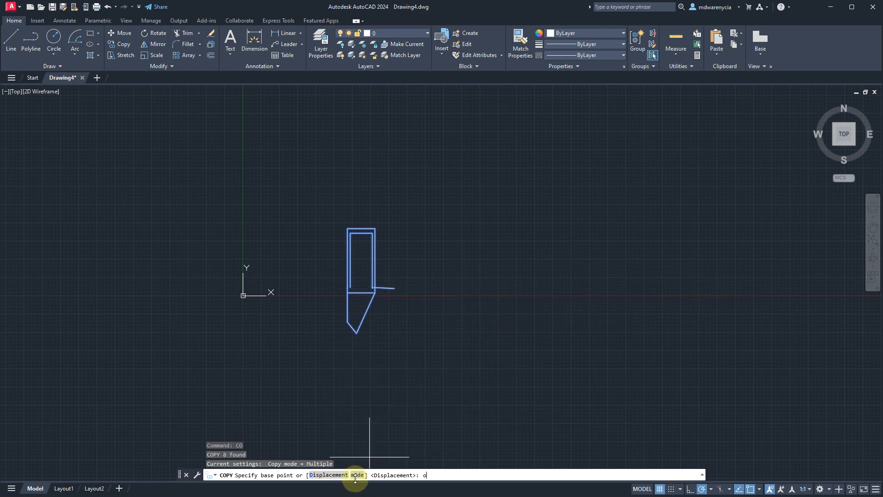
pyautogui.press('Return')
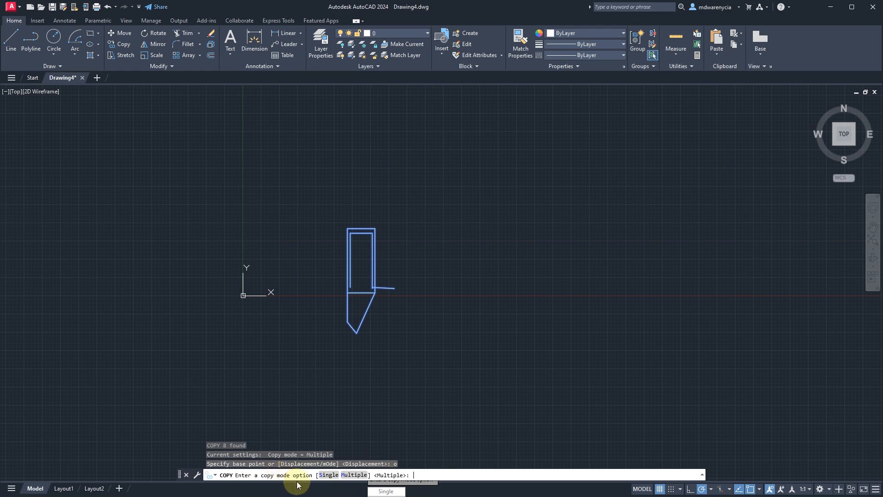
pyautogui.click(346, 476)
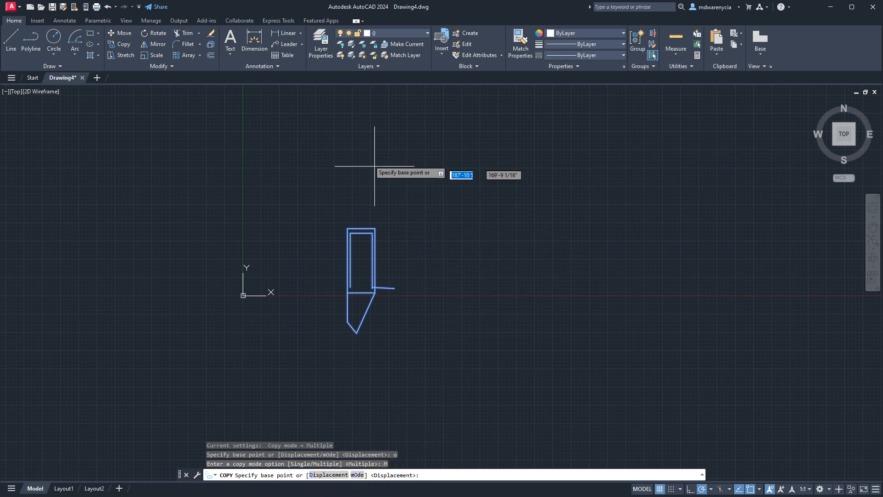
pyautogui.click(352, 199)
pyautogui.click(400, 199)
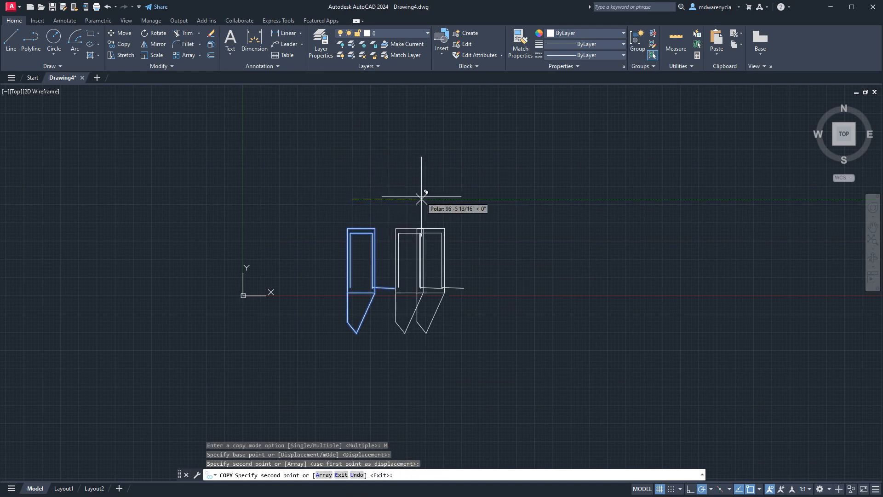
pyautogui.click(463, 199)
pyautogui.click(528, 199)
pyautogui.click(634, 199)
pyautogui.click(706, 199)
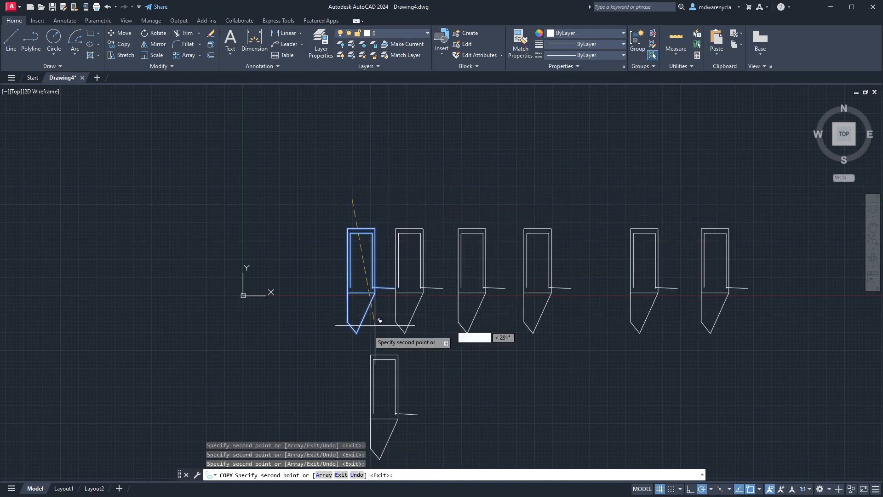
# Place nine more copies of the figure freely around the original, and undo the whole copy operation.
pyautogui.click(274, 228)
pyautogui.click(158, 255)
pyautogui.click(160, 166)
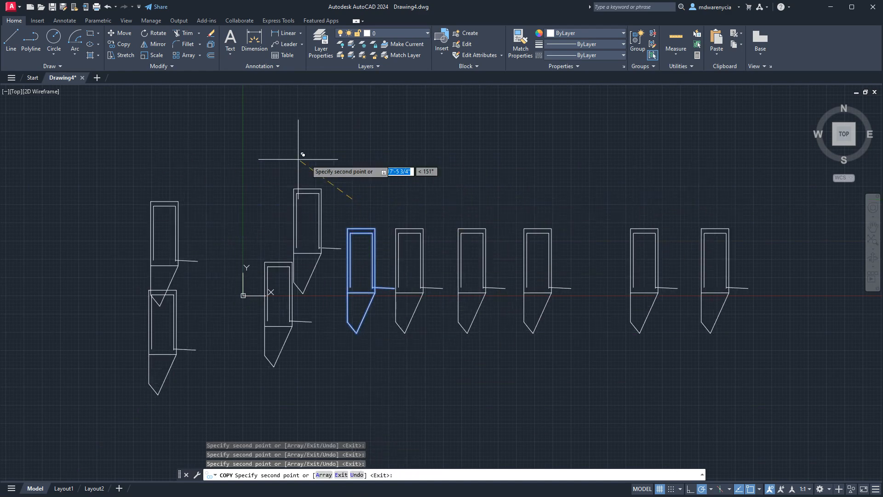
pyautogui.click(336, 157)
pyautogui.click(434, 163)
pyautogui.click(509, 269)
pyautogui.click(668, 231)
pyautogui.click(192, 183)
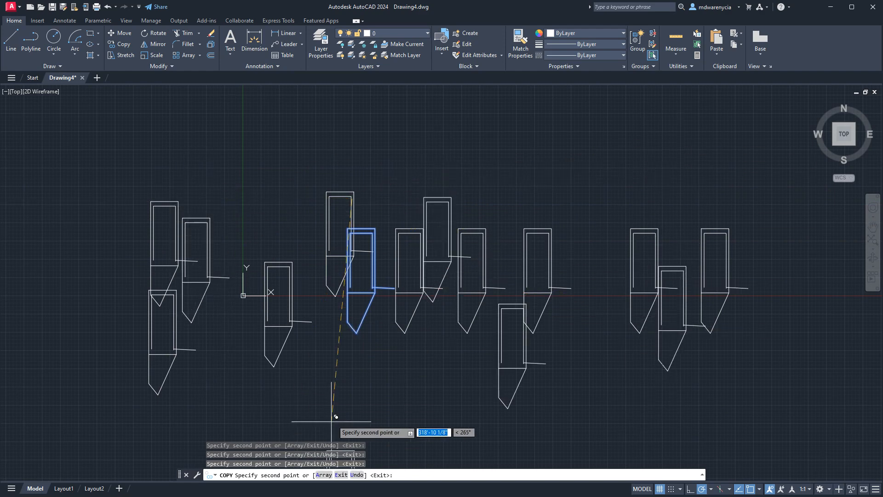
pyautogui.click(234, 112)
pyautogui.press('Escape')
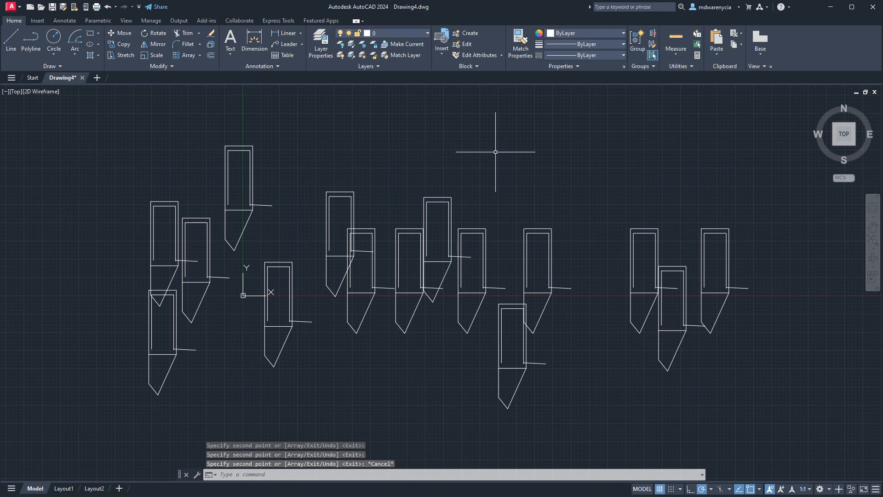
pyautogui.hotkey('ctrl', 'z')
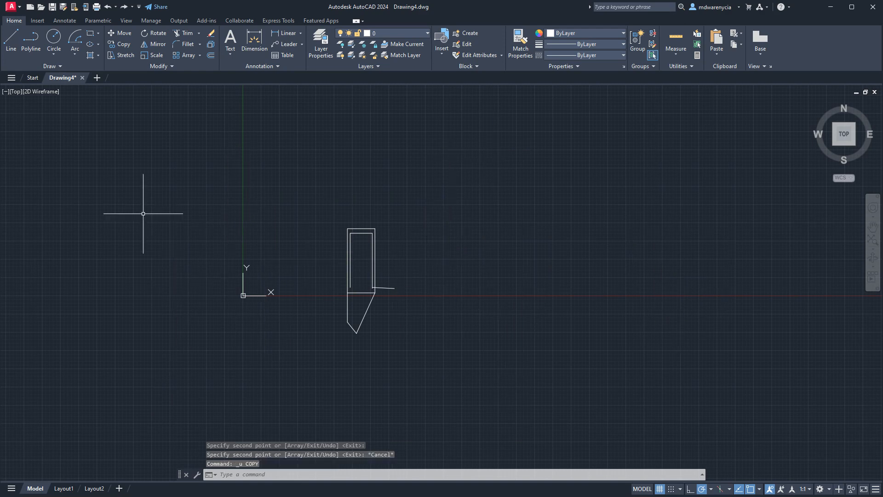
# Copy the whole figure once in Single mode, placing the copy freely to its right.
pyautogui.click(285, 167)
pyautogui.click(454, 395)
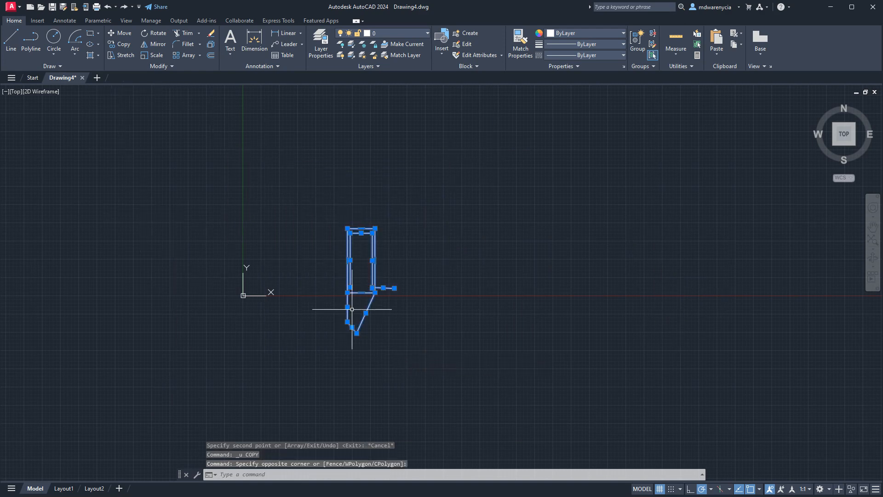
pyautogui.click(122, 46)
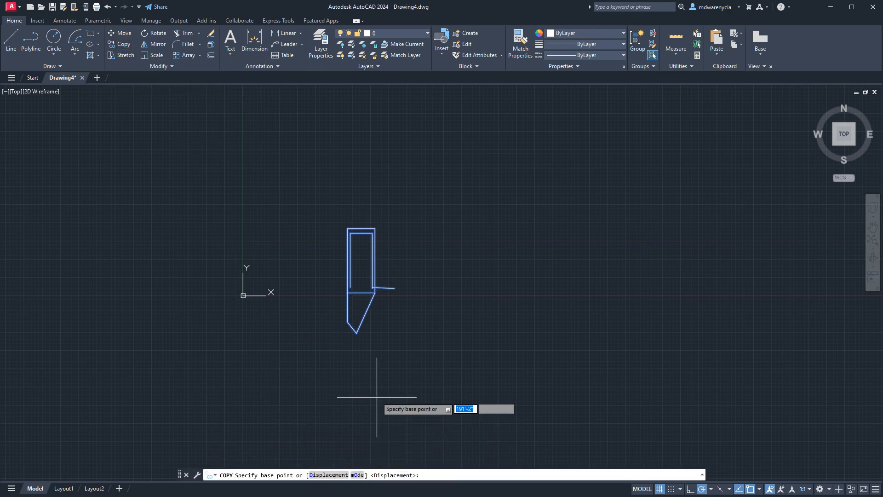
pyautogui.write('o')
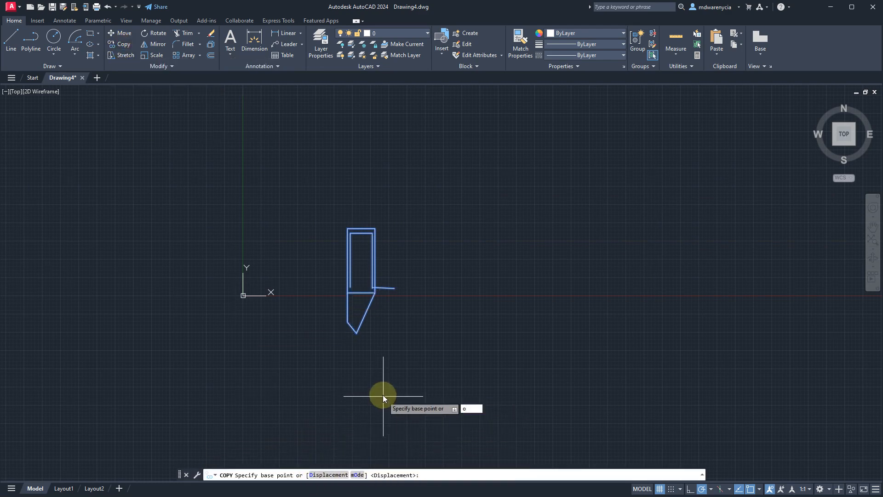
pyautogui.press('Return')
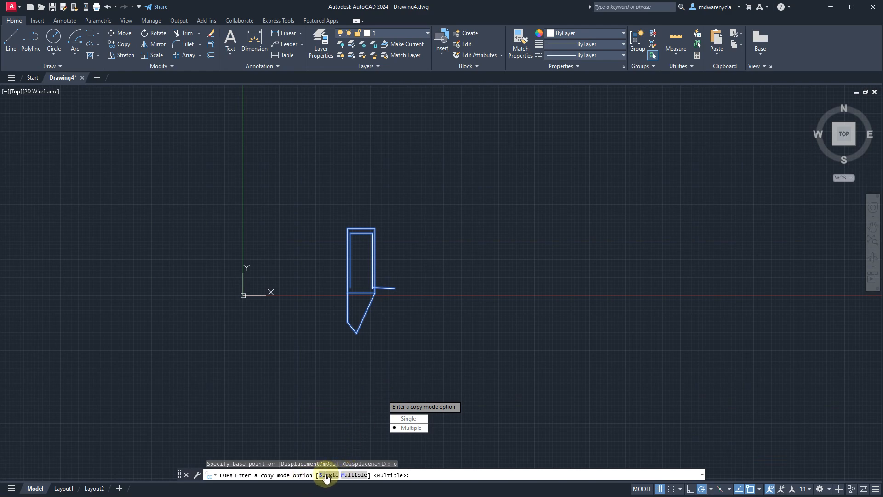
pyautogui.click(408, 420)
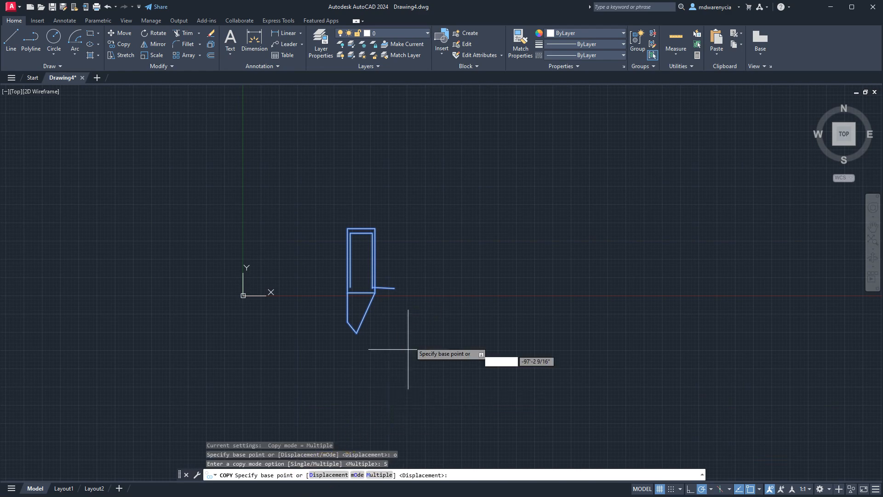
pyautogui.click(394, 211)
pyautogui.click(544, 222)
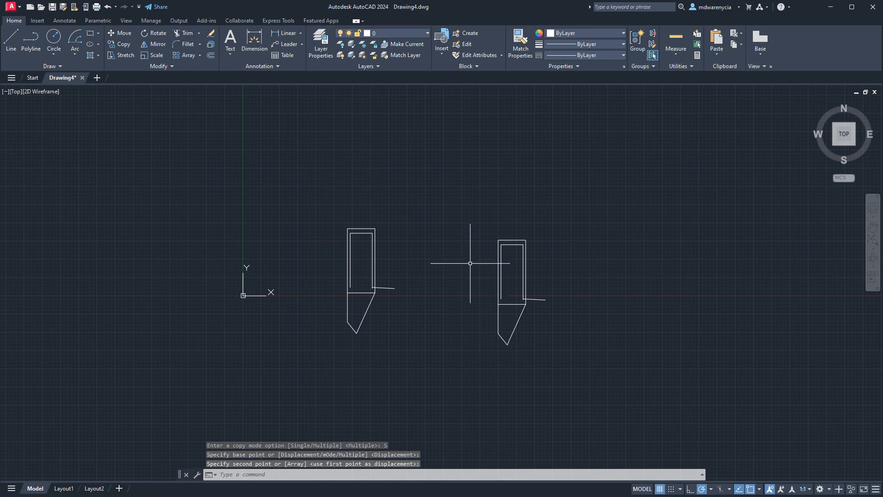
# Erase the single copy standing to the right of the original figure.
pyautogui.press('Escape')
pyautogui.click(452, 230)
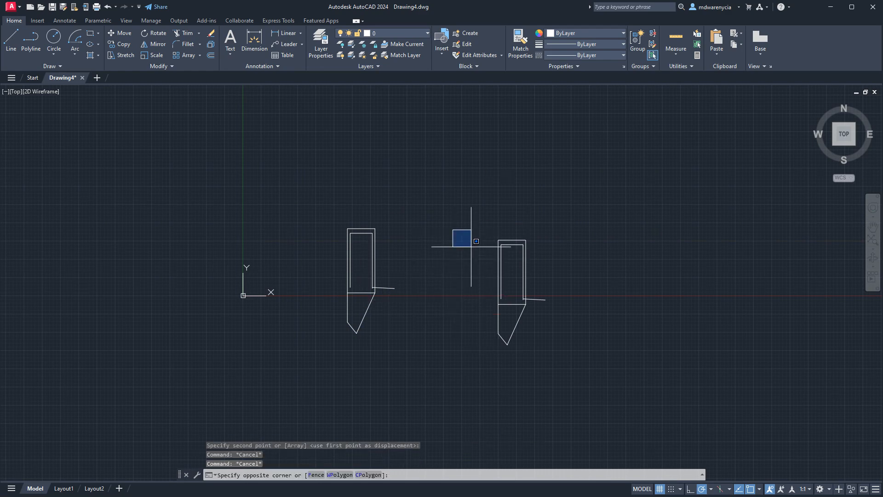
pyautogui.click(595, 366)
pyautogui.press('Delete')
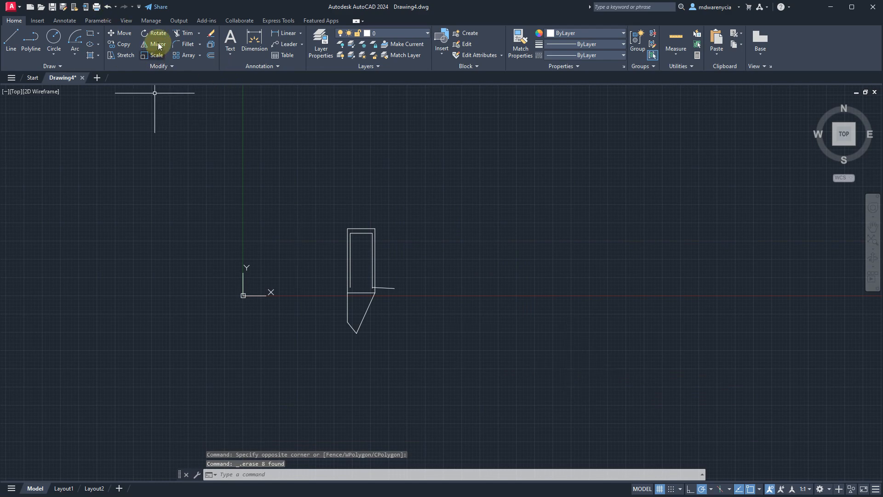
# Mirror the whole figure about a vertical line through the free right end of its short projecting line, keeping the source objects.
pyautogui.click(310, 211)
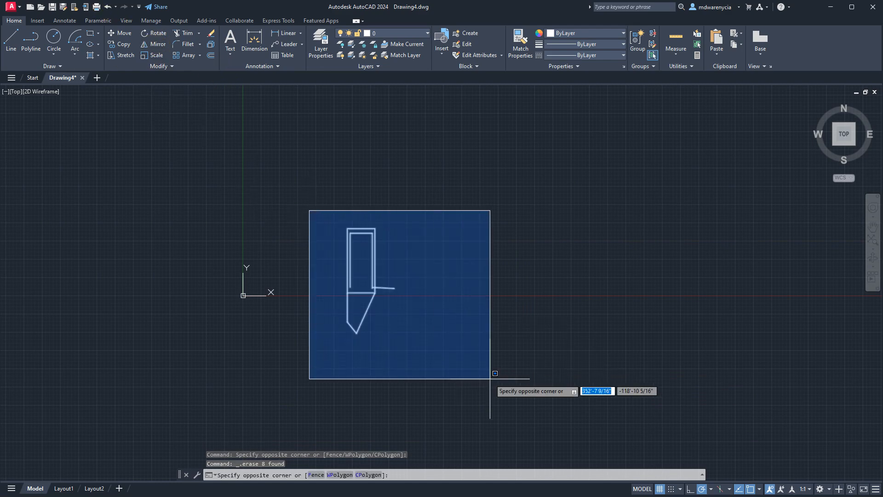
pyautogui.click(431, 347)
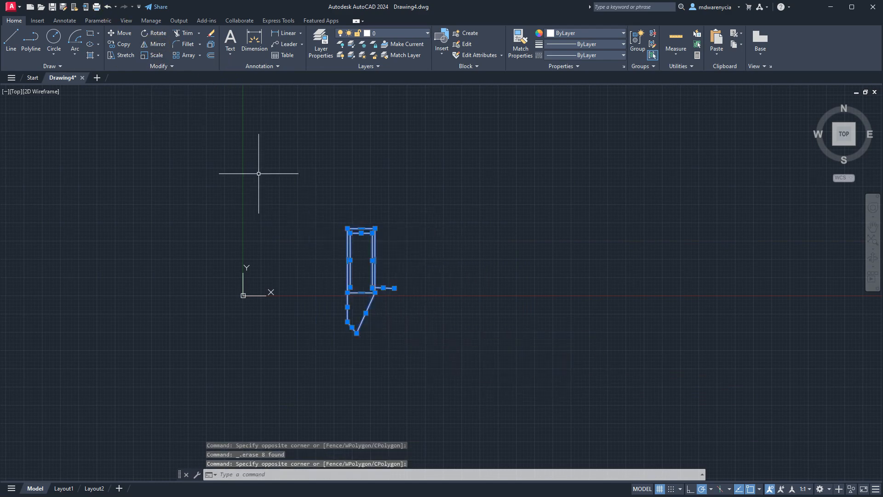
pyautogui.click(154, 47)
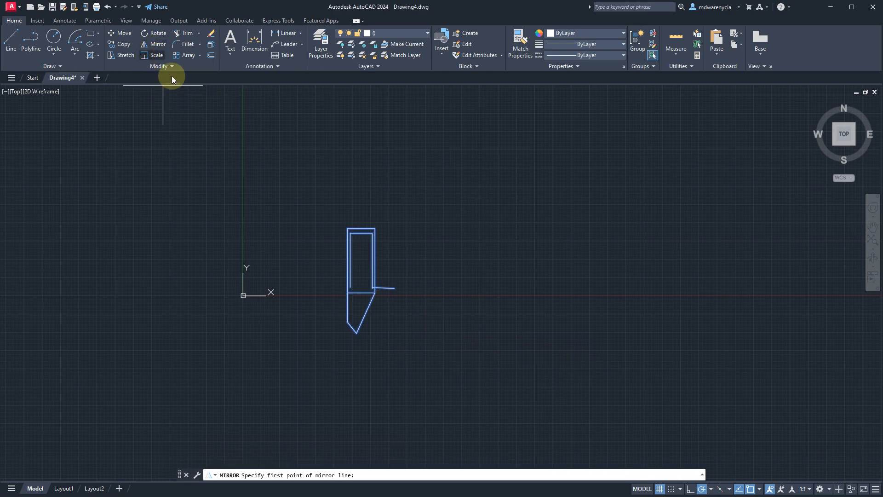
pyautogui.click(251, 475)
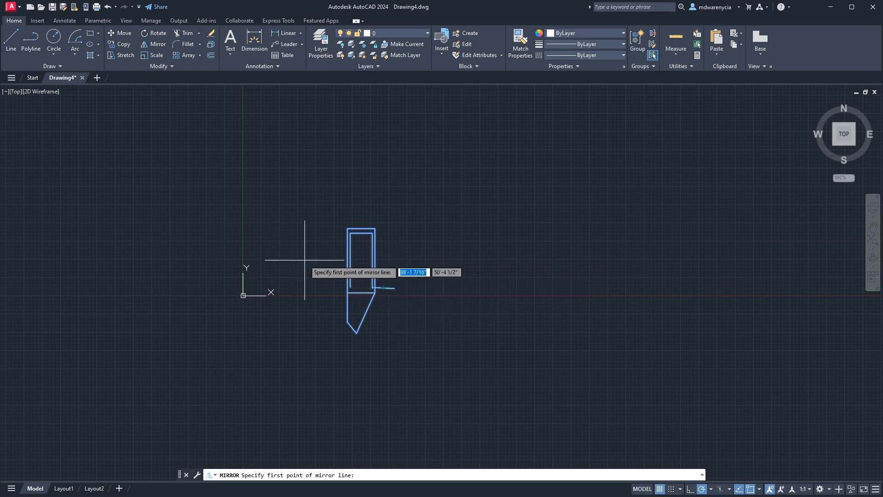
pyautogui.click(395, 288)
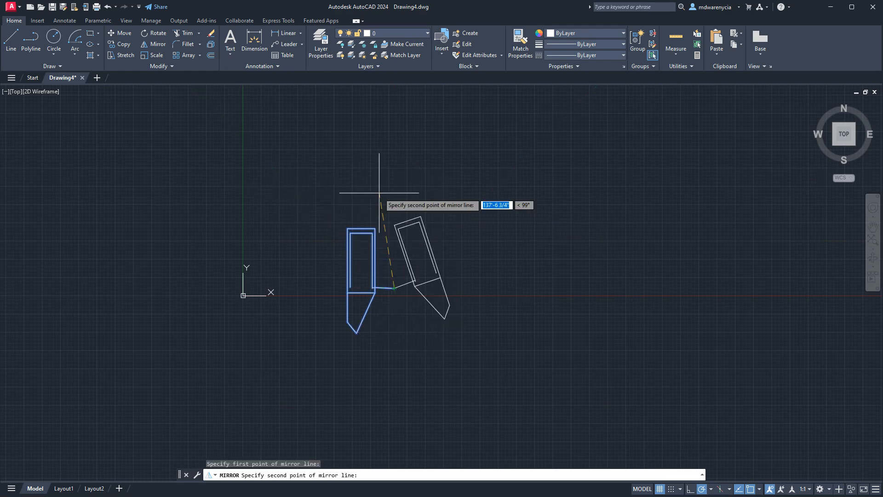
pyautogui.click(394, 148)
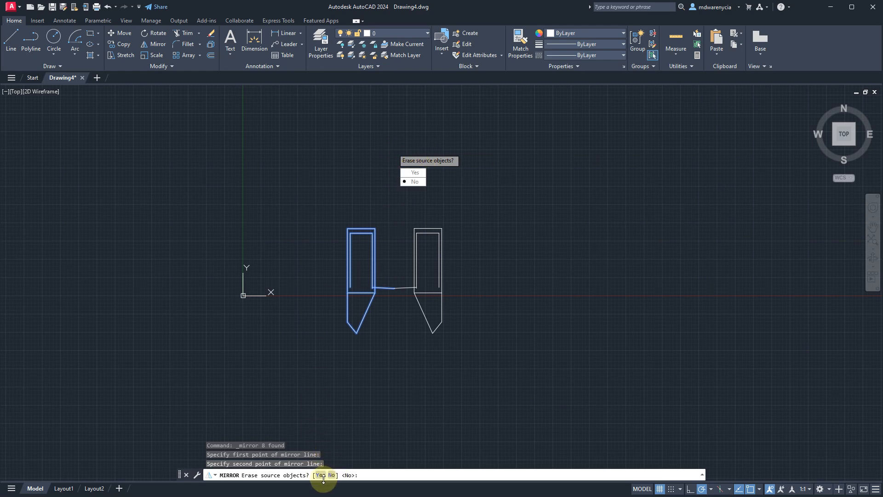
pyautogui.click(414, 181)
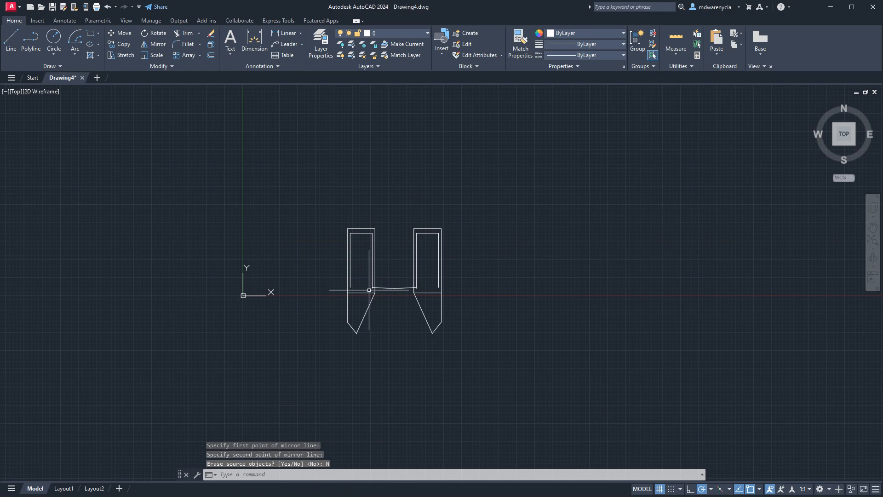
# Draw an irregular open shape of six connected lines in the empty space to the right of the mirrored figures.
pyautogui.scroll(5, 369, 290)
pyautogui.scroll(-5, 395, 295)
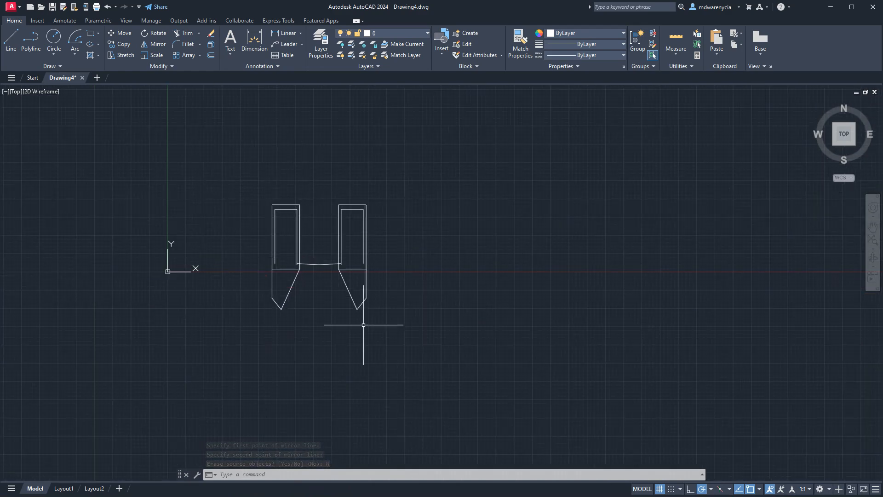
pyautogui.write('l')
pyautogui.press('Return')
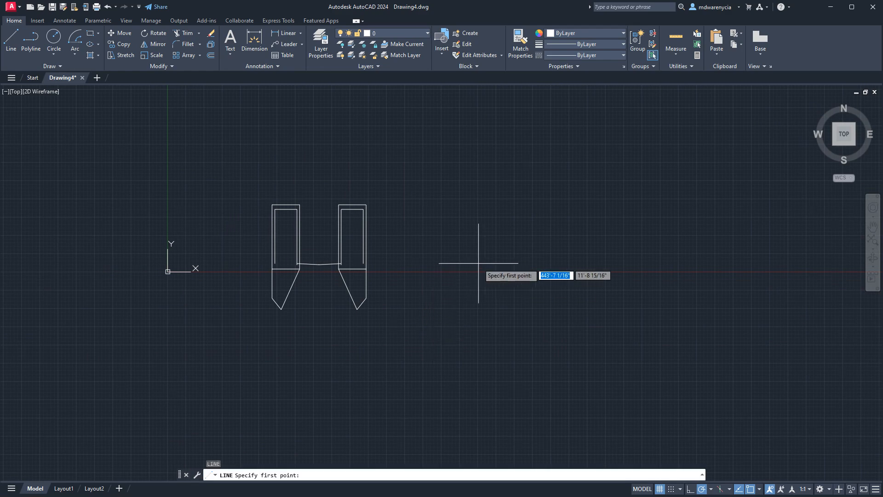
pyautogui.click(478, 263)
pyautogui.click(499, 212)
pyautogui.click(546, 230)
pyautogui.click(546, 265)
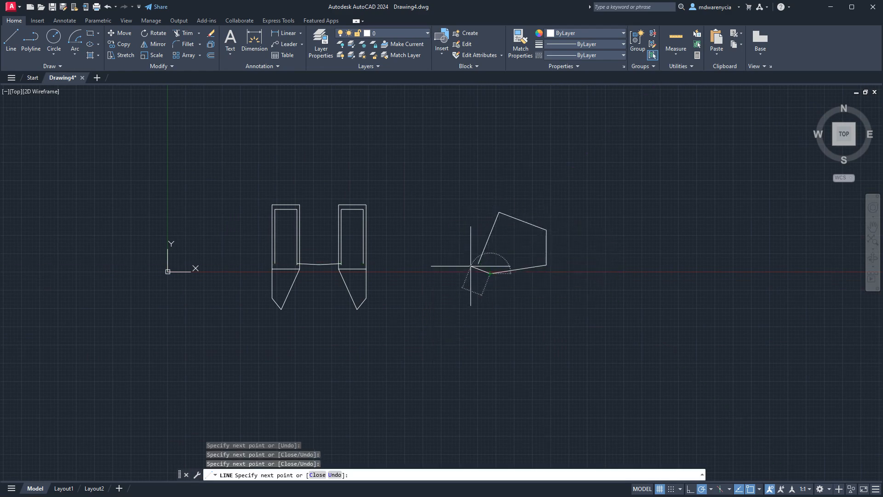
pyautogui.click(490, 274)
pyautogui.click(472, 265)
pyautogui.press('Escape')
pyautogui.press('Escape')
# Mirror the irregular shape about a vertical line through its upper-right corner, erasing the source objects.
pyautogui.moveTo(449, 192); pyautogui.dragTo(595, 310)
pyautogui.write('mi')
pyautogui.press('Return')
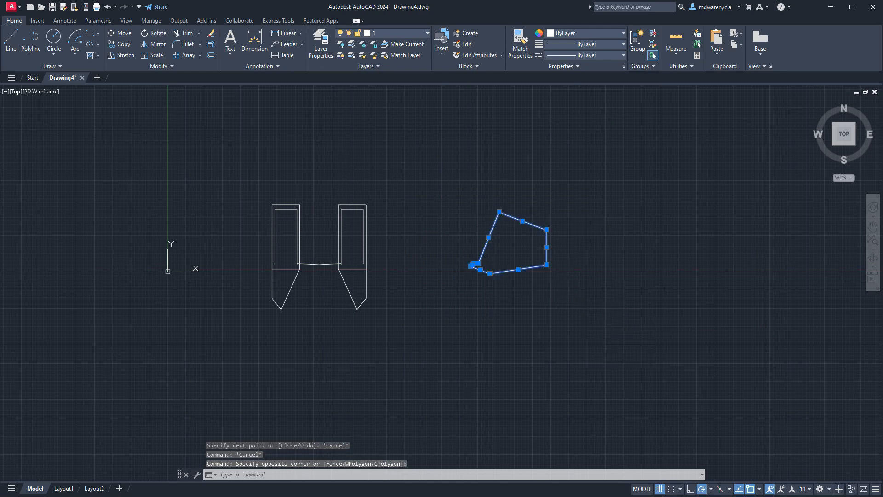
pyautogui.click(547, 230)
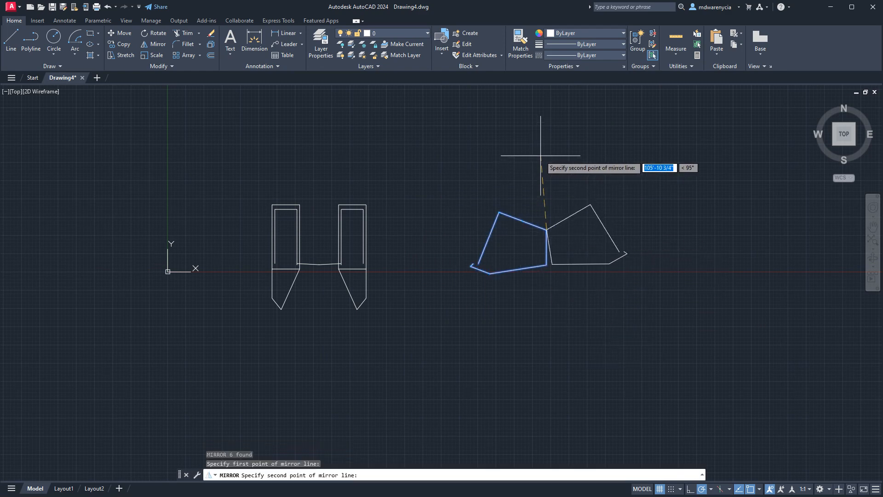
pyautogui.click(536, 150)
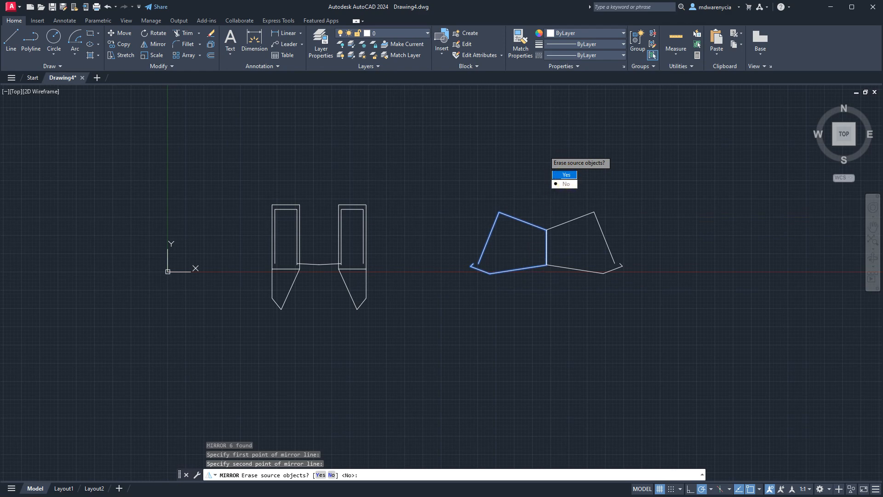
pyautogui.click(566, 175)
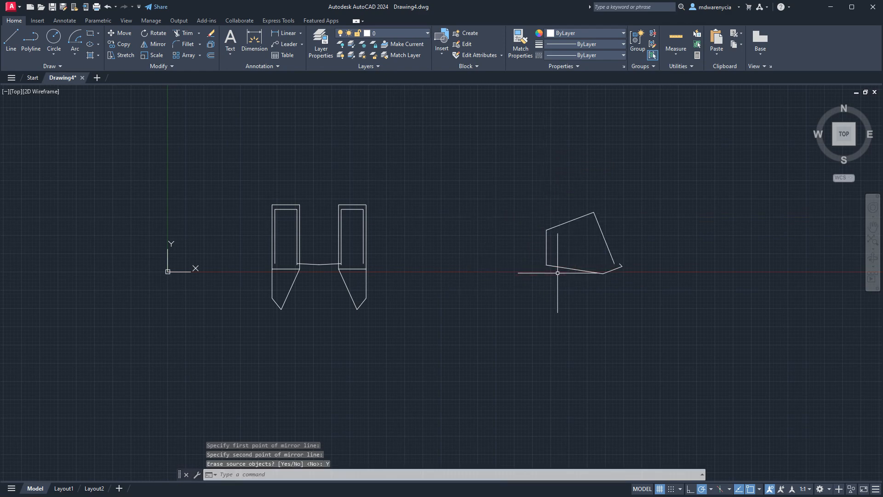
pyautogui.press('Escape')
pyautogui.press('Escape')
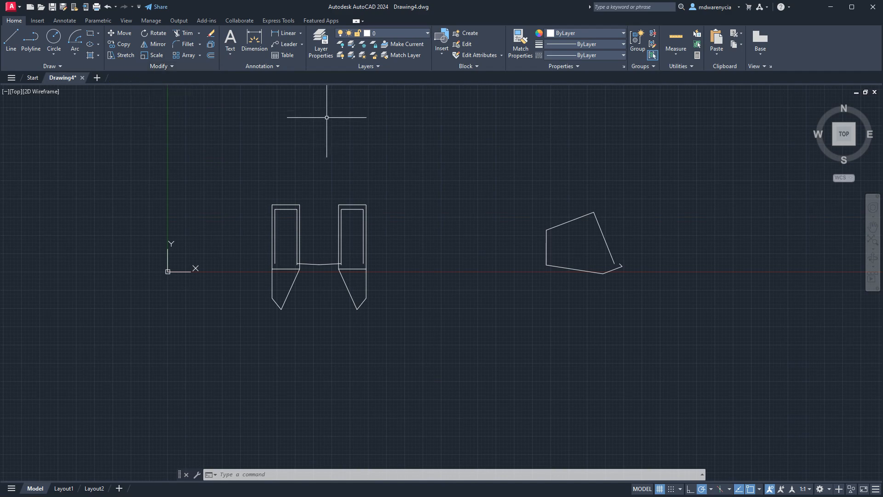
# Erase all the figures from the drawing.
pyautogui.press('Escape')
pyautogui.press('Escape')
pyautogui.click(213, 177)
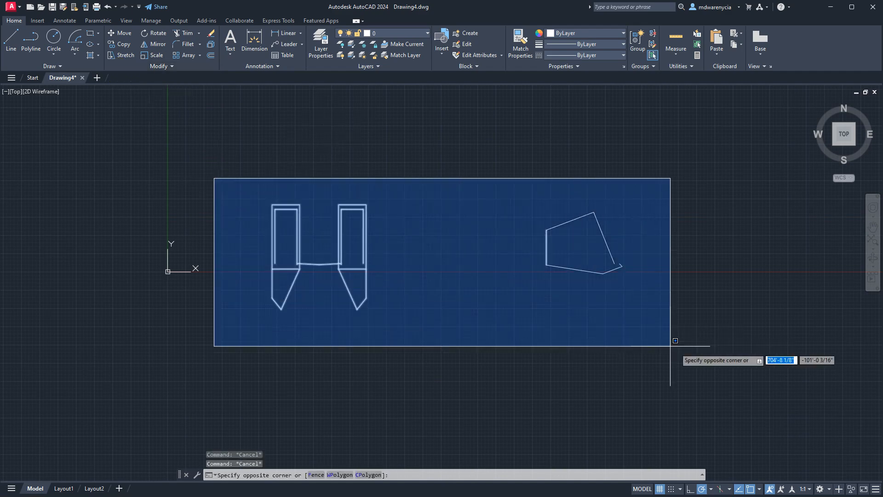
pyautogui.click(700, 356)
pyautogui.press('Delete')
# Draw a large, nearly square closed rectangle from four horizontal and vertical lines, undoing the first slanted segment.
pyautogui.write('l')
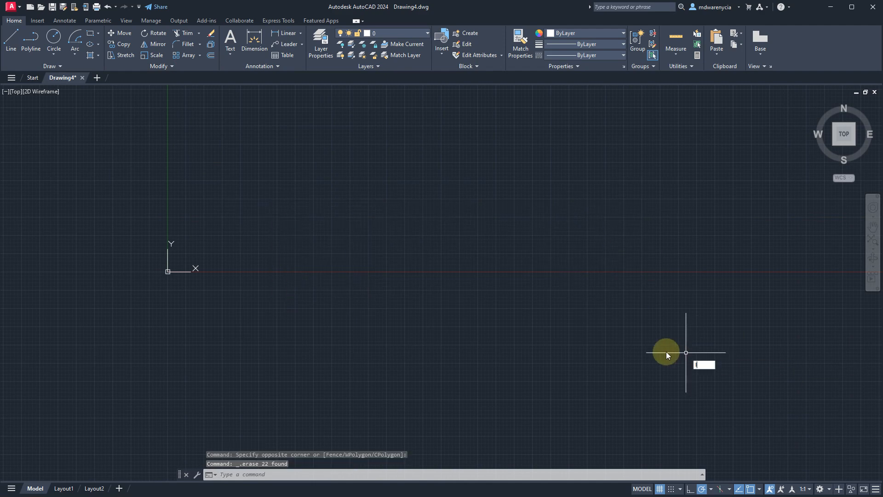
pyautogui.press('Return')
pyautogui.click(311, 166)
pyautogui.click(495, 160)
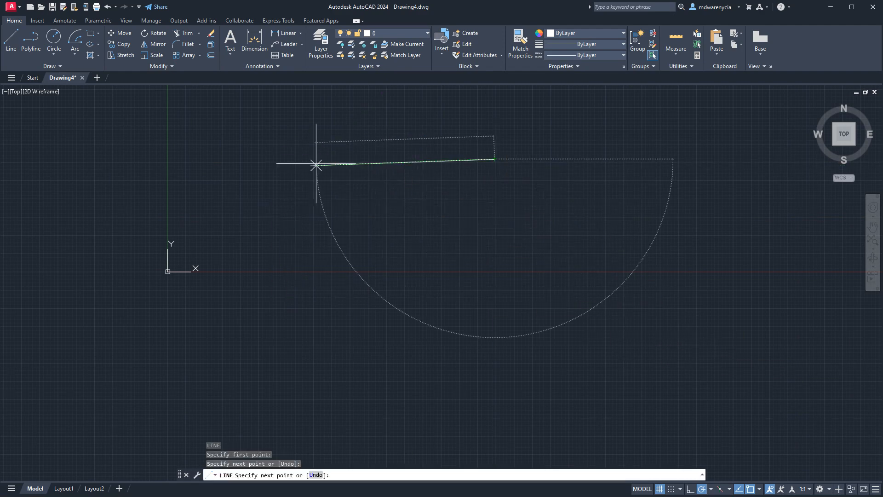
pyautogui.hotkey('ctrl', 'z')
pyautogui.click(497, 165)
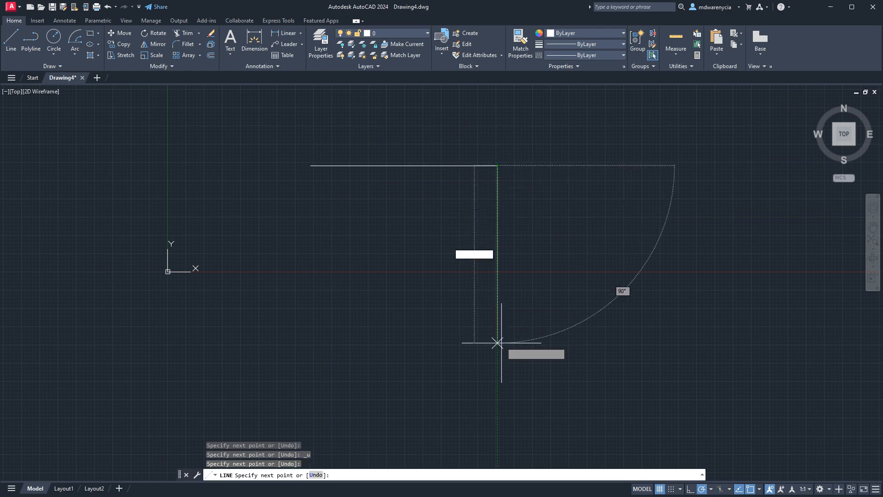
pyautogui.click(497, 343)
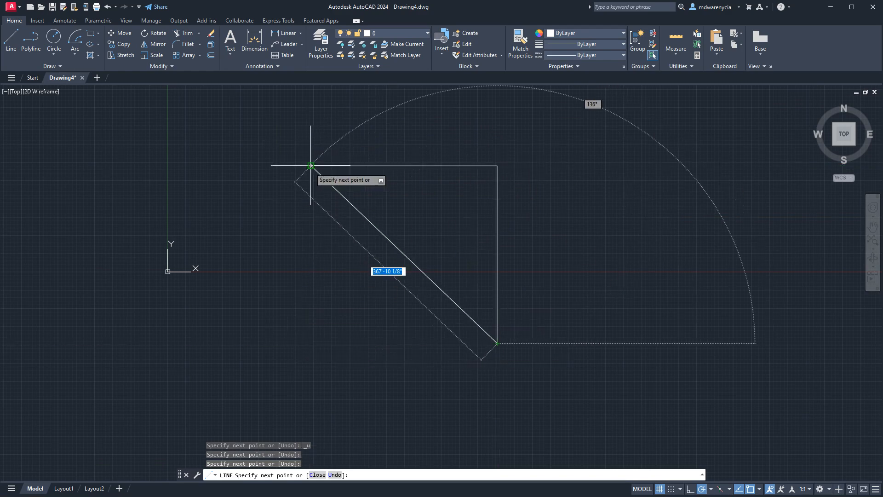
pyautogui.click(311, 343)
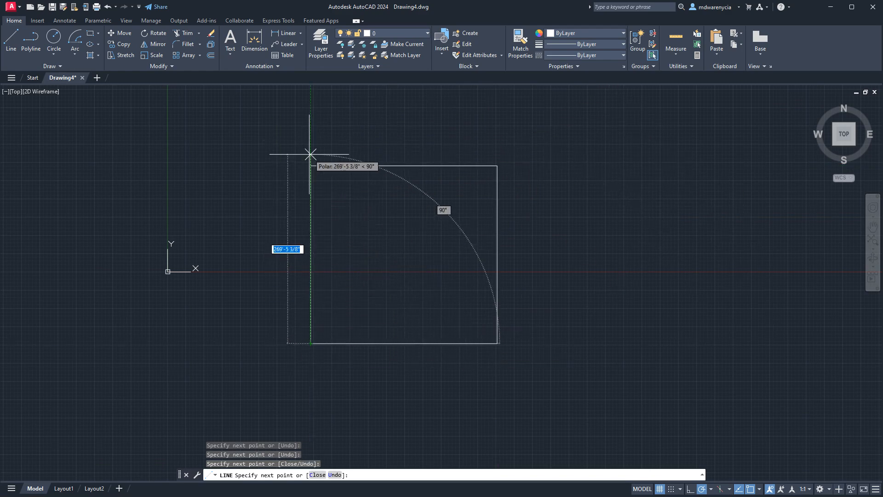
pyautogui.click(311, 166)
pyautogui.press('Escape')
pyautogui.press('Escape')
# Offset the rectangle's right line 1' toward the inside.
pyautogui.click(265, 152)
pyautogui.click(509, 350)
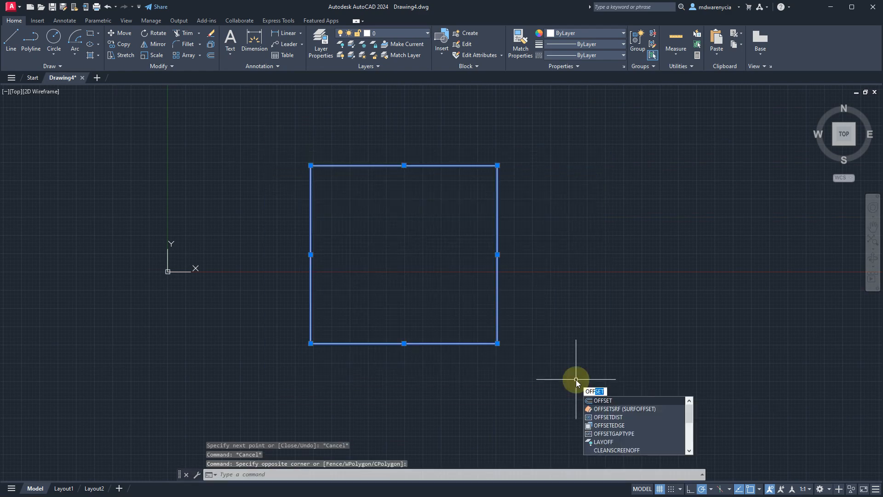
pyautogui.press('Return')
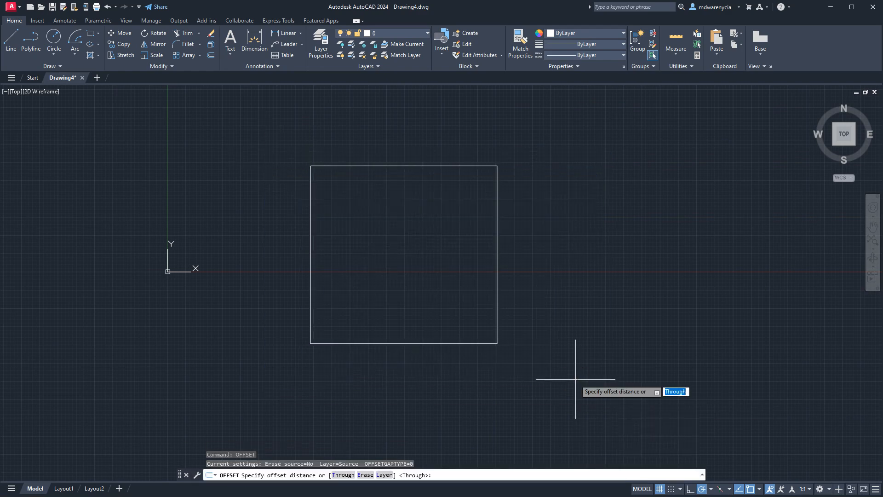
pyautogui.write("1'")
pyautogui.press('Return')
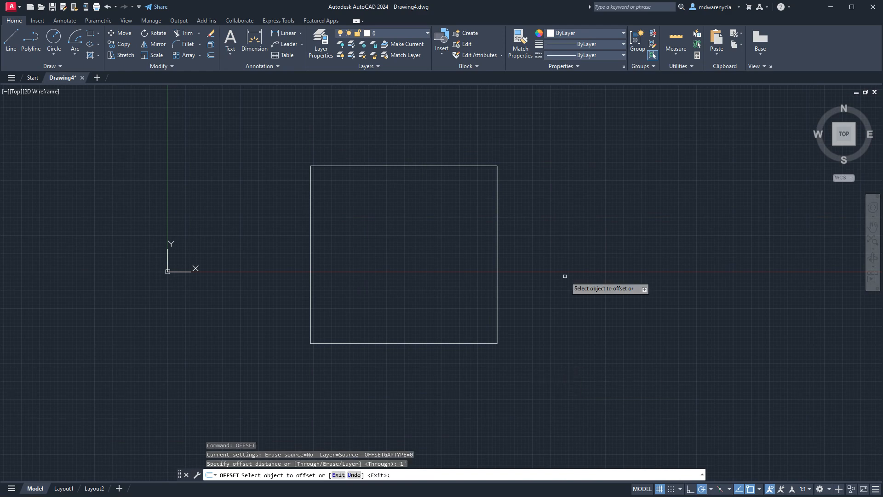
pyautogui.click(497, 255)
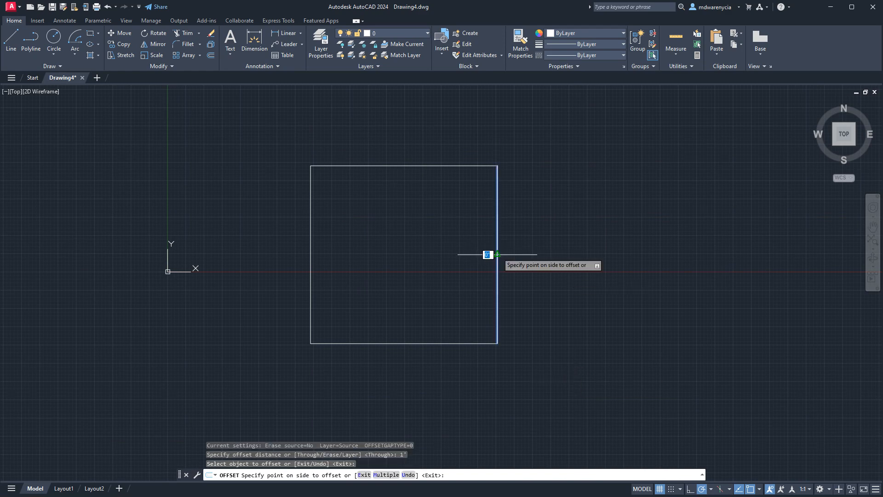
pyautogui.click(441, 276)
pyautogui.scroll(5, 490, 283)
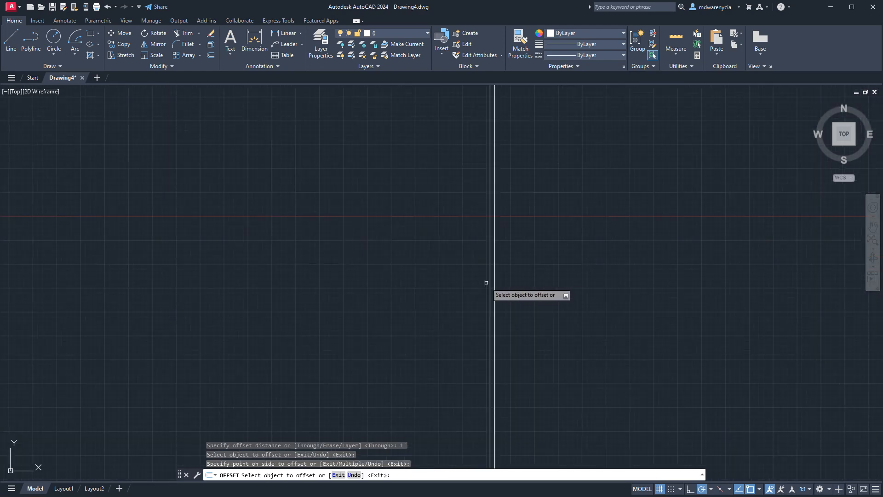
pyautogui.scroll(-7, 487, 286)
pyautogui.press('Escape')
# Erase the nearly square rectangle together with its offset line.
pyautogui.click(345, 200)
pyautogui.click(598, 368)
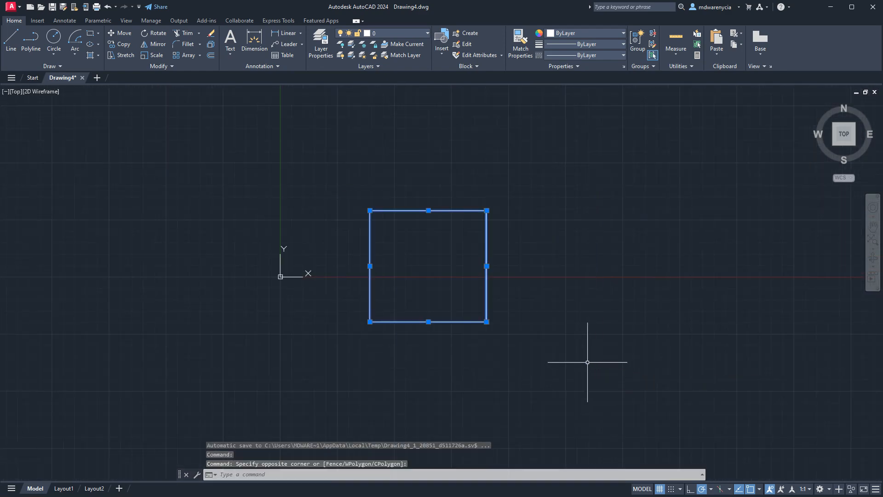
pyautogui.press('Delete')
# Start a line in the empty drawing with a first vertical segment 10' long, going upward.
pyautogui.scroll(7, 357, 272)
pyautogui.moveTo(232, 230); pyautogui.dragTo(607, 260, button='middle')
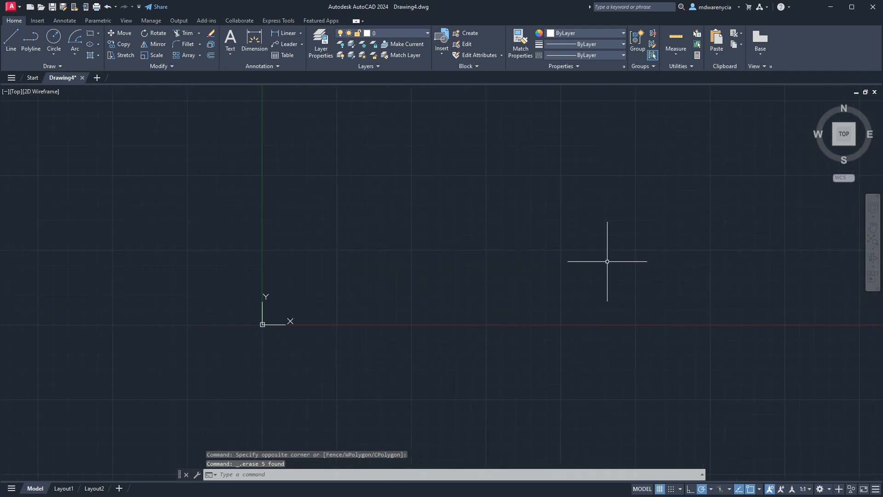
pyautogui.scroll(-8, 501, 283)
pyautogui.scroll(6, 504, 255)
pyautogui.write('l')
pyautogui.press('Return')
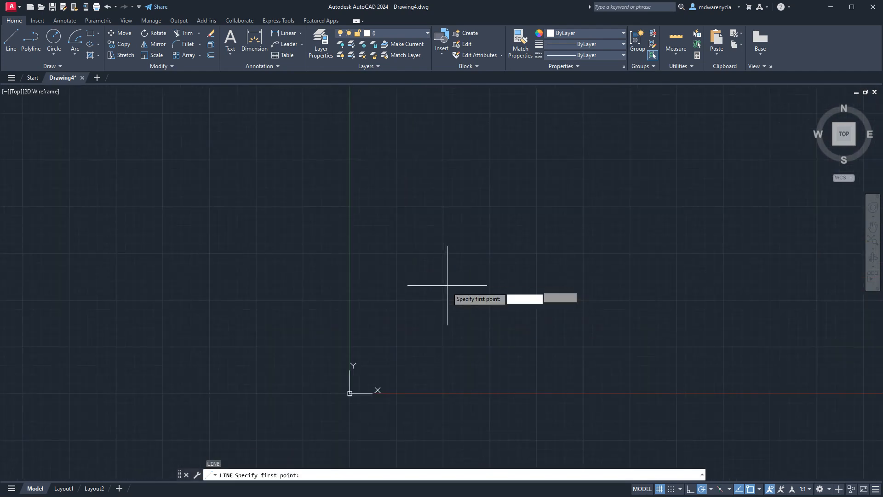
pyautogui.click(450, 302)
pyautogui.scroll(6, 450, 222)
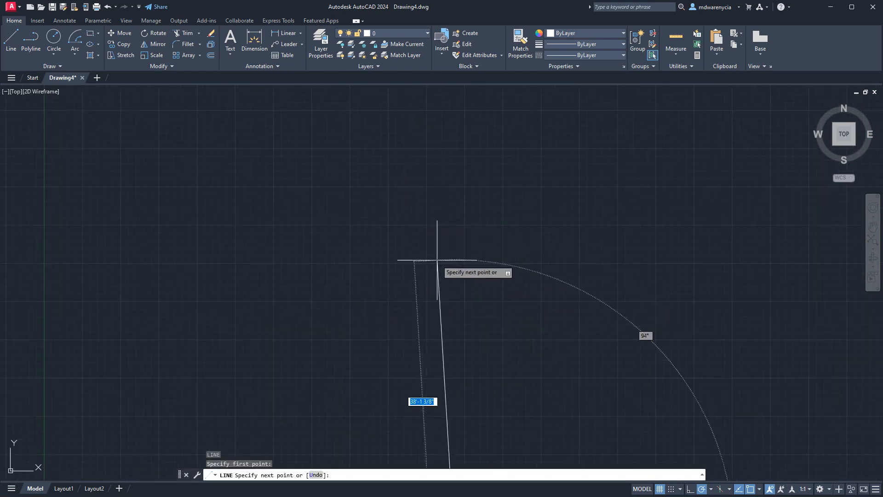
pyautogui.moveTo(463, 378); pyautogui.dragTo(474, 60, button='middle')
pyautogui.moveTo(431, 170); pyautogui.dragTo(454, 178, button='middle')
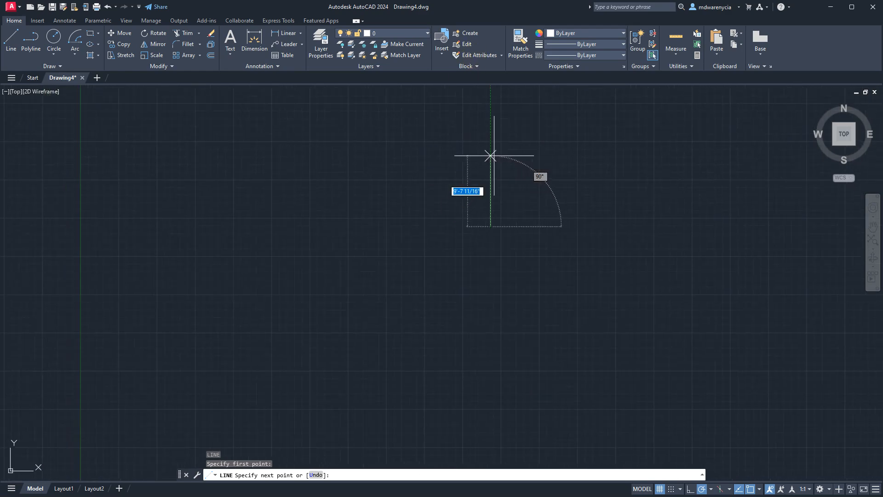
pyautogui.moveTo(491, 156); pyautogui.dragTo(486, 187, button='middle')
pyautogui.write("10'")
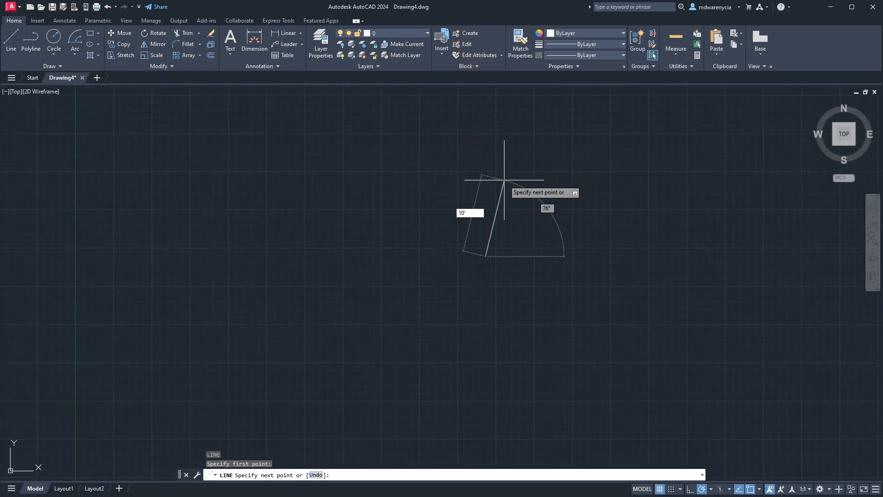
pyautogui.press('Escape')
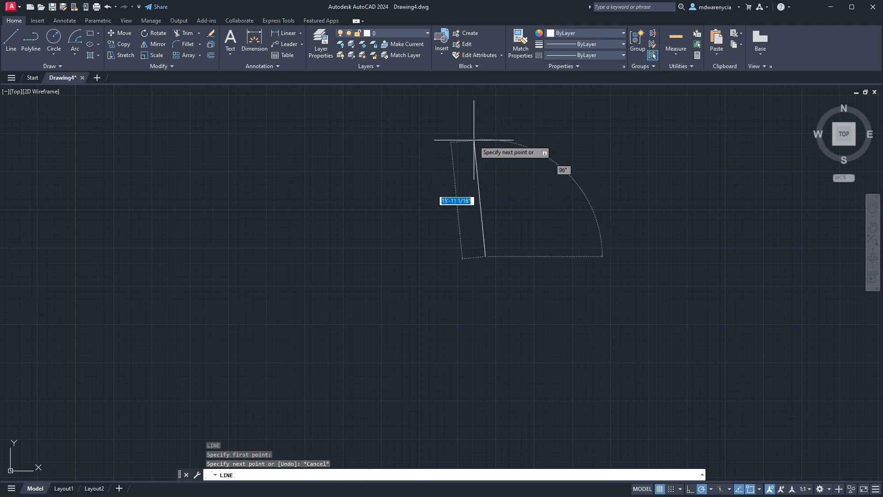
pyautogui.write("10'")
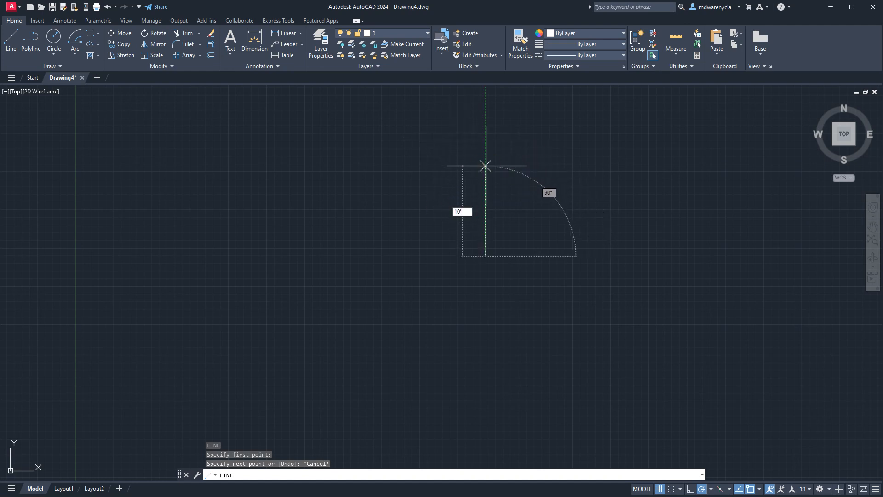
pyautogui.press('Return')
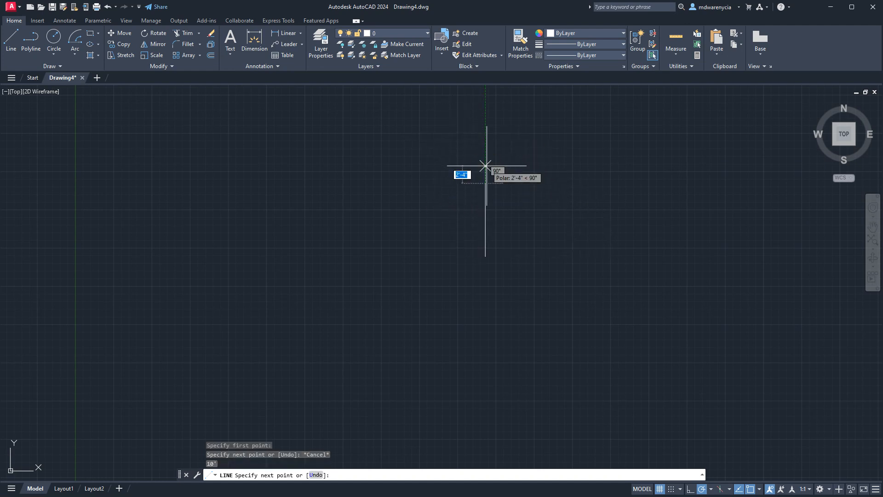
pyautogui.write('@10<0')
pyautogui.press('Return')
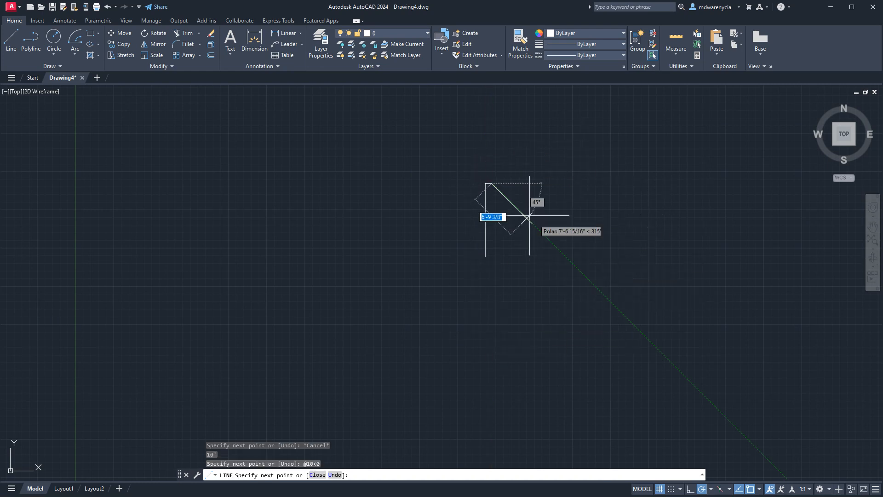
pyautogui.scroll(5, 468, 162)
pyautogui.scroll(-5, 468, 162)
pyautogui.hotkey('ctrl', 'z')
# Add segments of 10' at 0° and 10' at -90°, and close the line into a square.
pyautogui.write("10'")
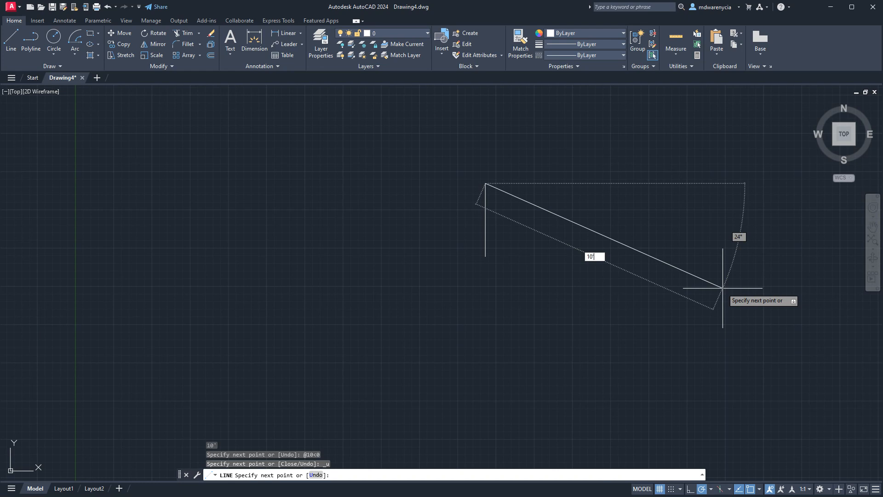
pyautogui.press('Tab')
pyautogui.write('0')
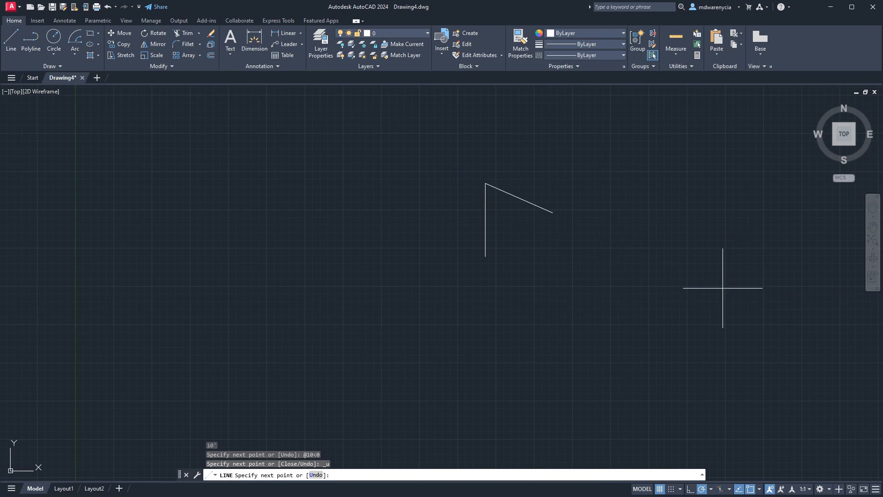
pyautogui.press('Return')
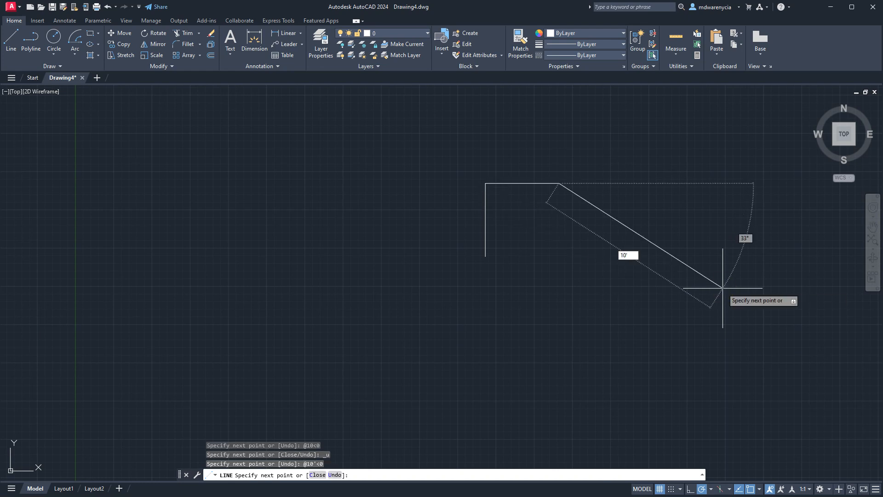
pyautogui.press('Tab')
pyautogui.write('-90')
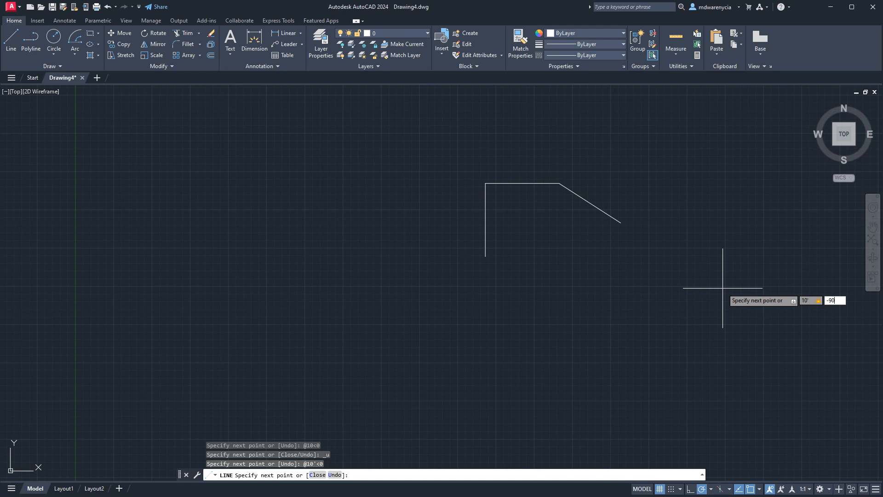
pyautogui.press('Return')
pyautogui.write('cl')
pyautogui.press('Return')
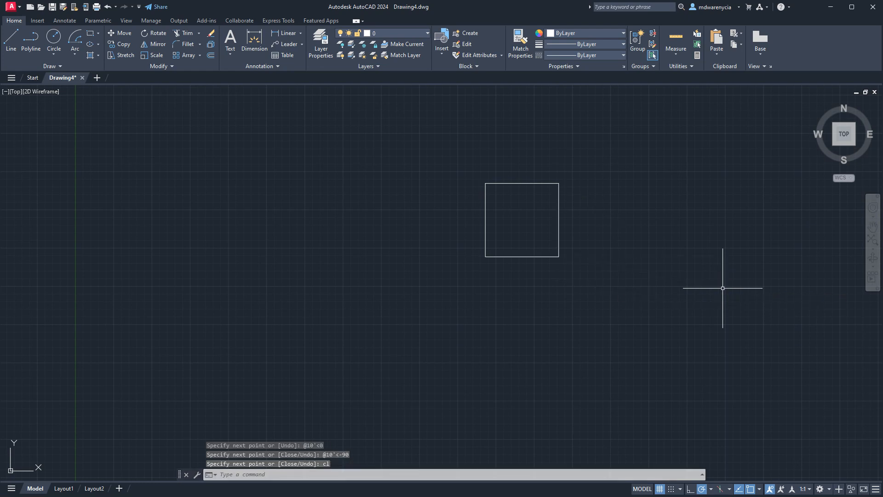
# Offset the square's right and top lines inward with the default distance of 1'.
pyautogui.press('Escape')
pyautogui.press('Escape')
pyautogui.click(435, 160)
pyautogui.click(563, 259)
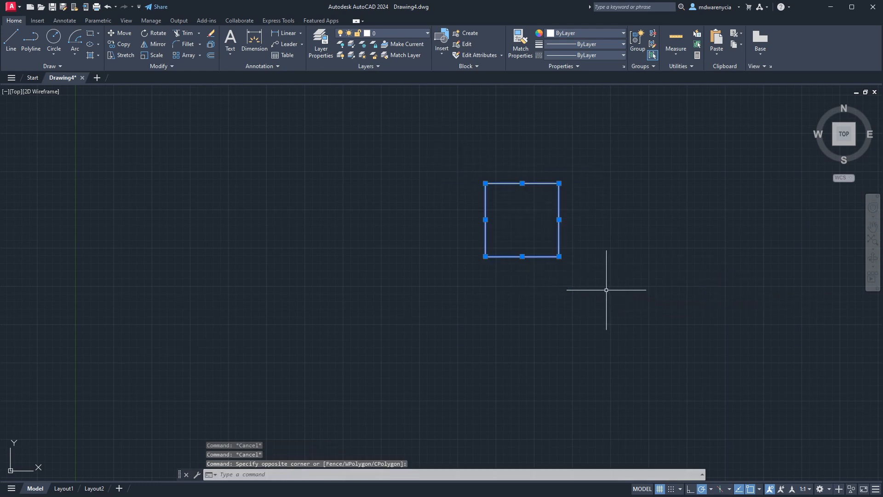
pyautogui.write('offset')
pyautogui.press('Return')
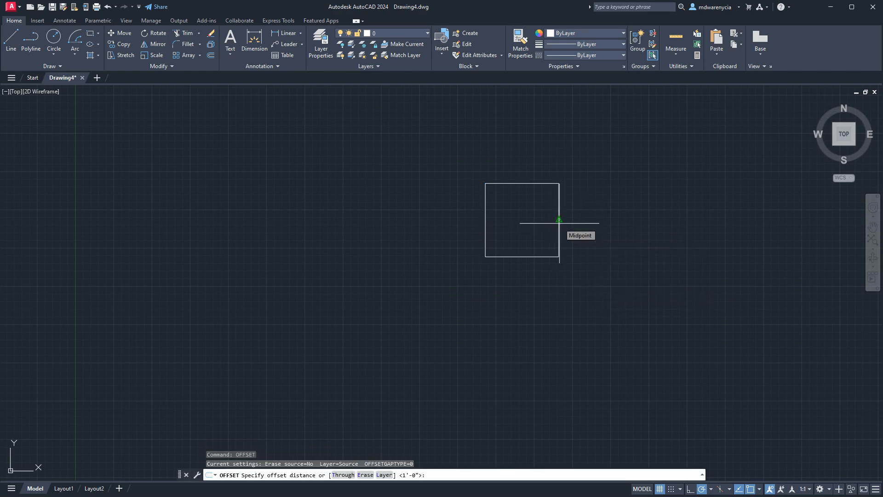
pyautogui.press('Return')
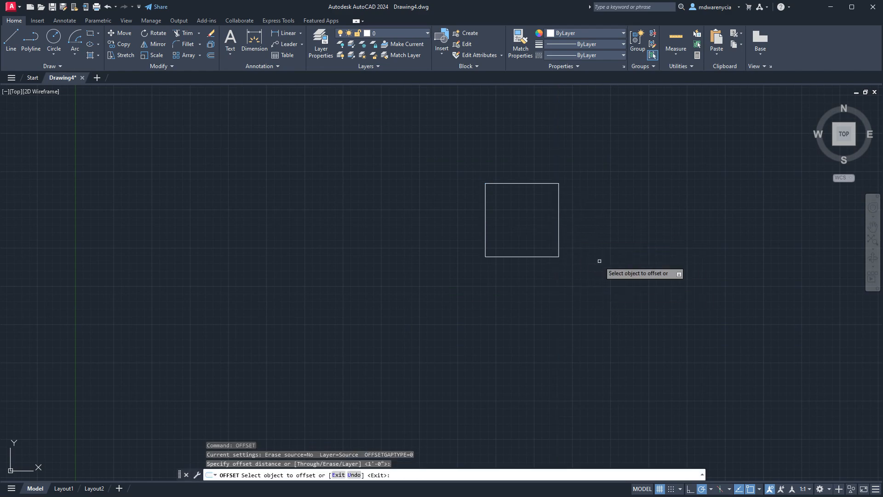
pyautogui.click(558, 236)
pyautogui.click(544, 230)
pyautogui.click(527, 183)
pyautogui.click(528, 197)
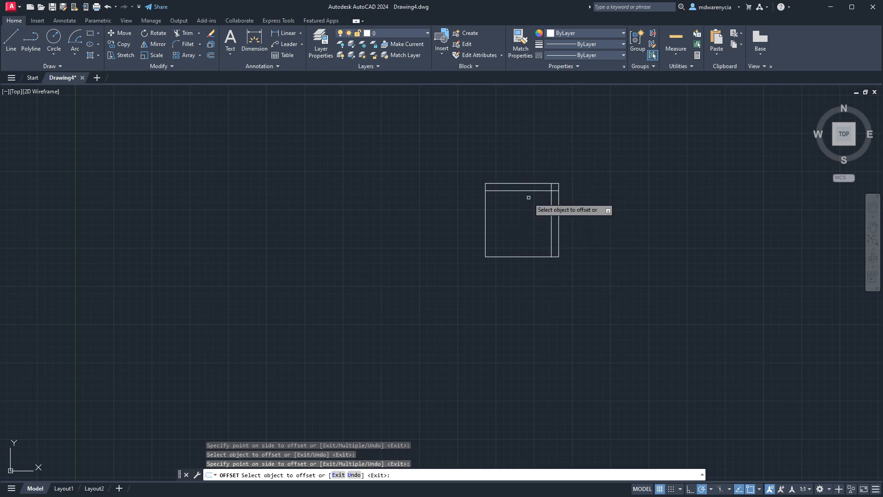
# Offset the square's left and bottom lines inward by the same distance and end the Offset command.
pyautogui.click(485, 212)
pyautogui.click(527, 211)
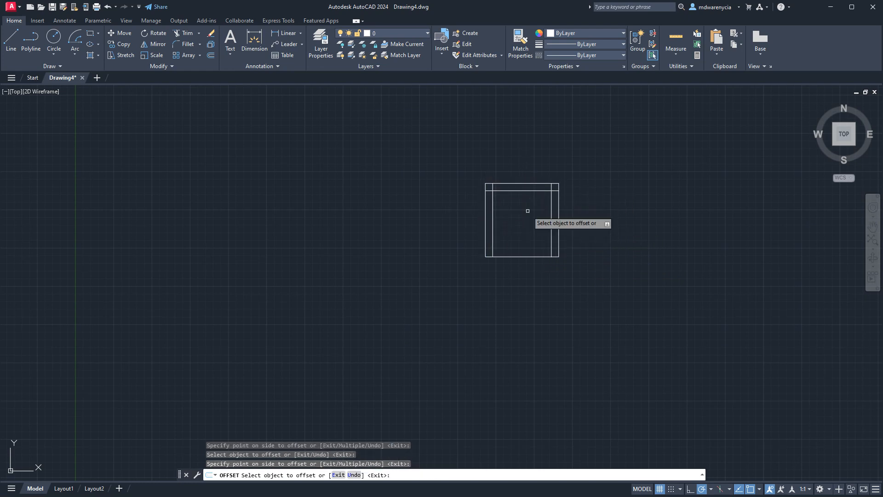
pyautogui.click(532, 257)
pyautogui.click(530, 241)
pyautogui.press('Escape')
# Shorten the inner right and inner top lines with their grips so they meet at the inner upper-right corner.
pyautogui.scroll(8, 505, 188)
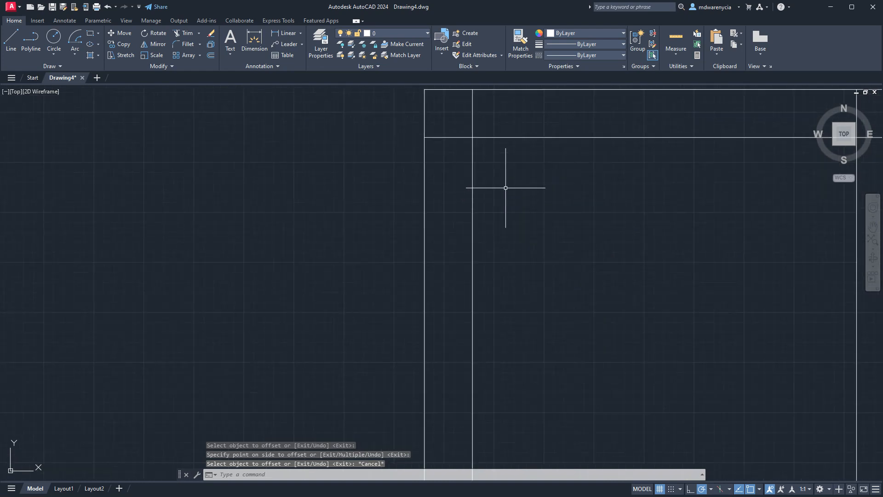
pyautogui.scroll(-4, 423, 172)
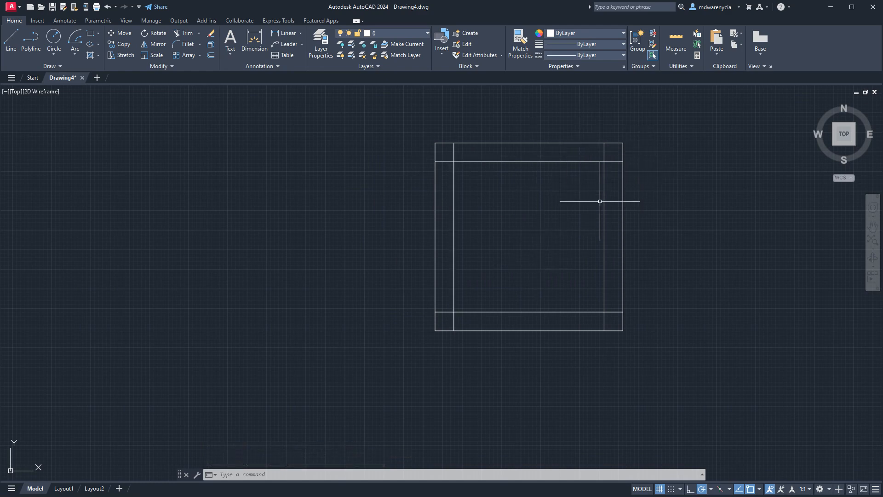
pyautogui.click(612, 216)
pyautogui.click(450, 160)
pyautogui.scroll(4, 611, 175)
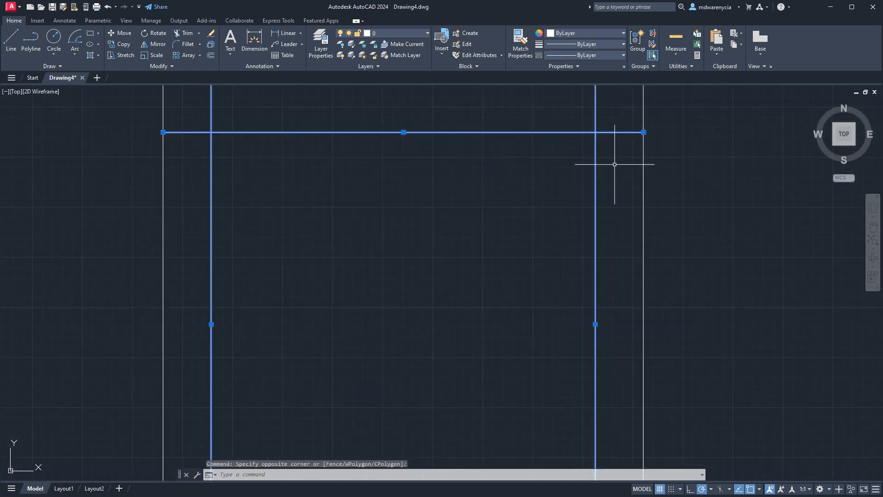
pyautogui.moveTo(600, 141); pyautogui.dragTo(612, 207, button='middle')
pyautogui.click(607, 150)
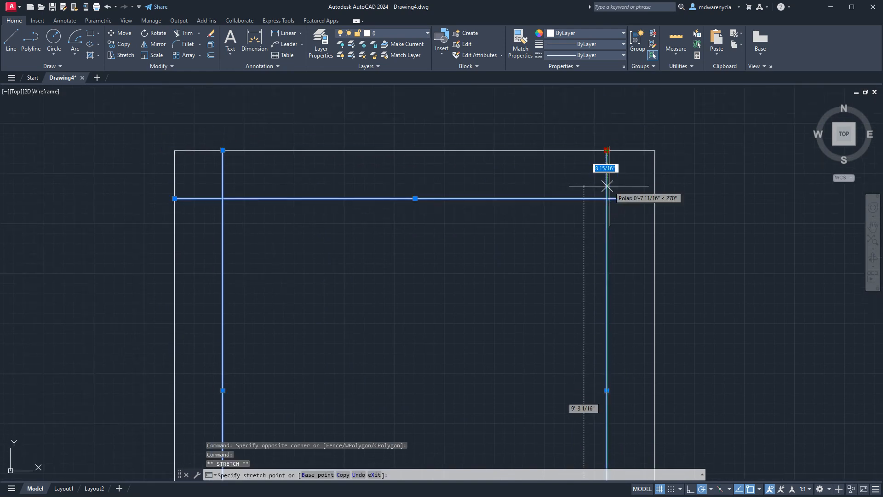
pyautogui.click(607, 198)
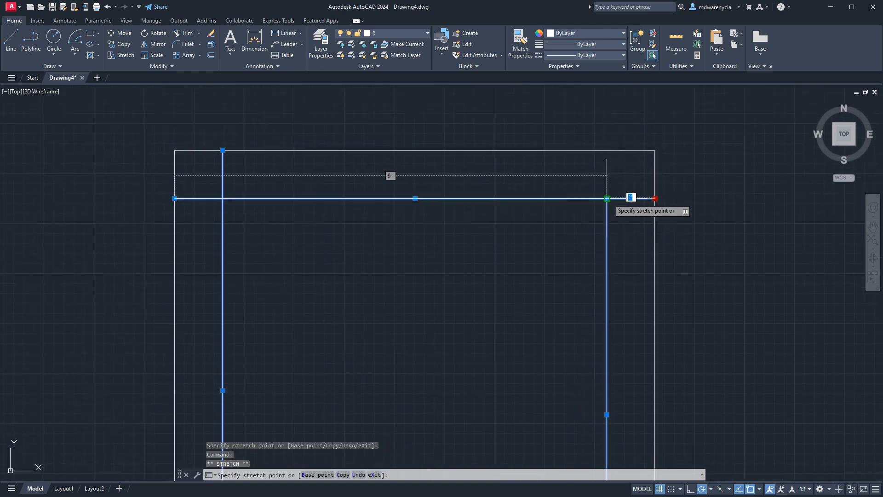
# Stretch the lower end of the inner right line up to the inner bottom line.
pyautogui.scroll(-8, 607, 201)
pyautogui.scroll(6, 616, 232)
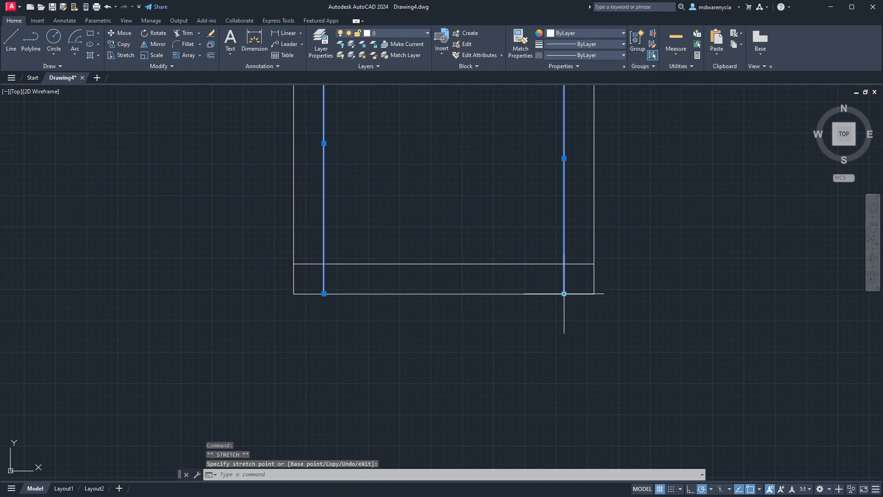
pyautogui.press('Escape')
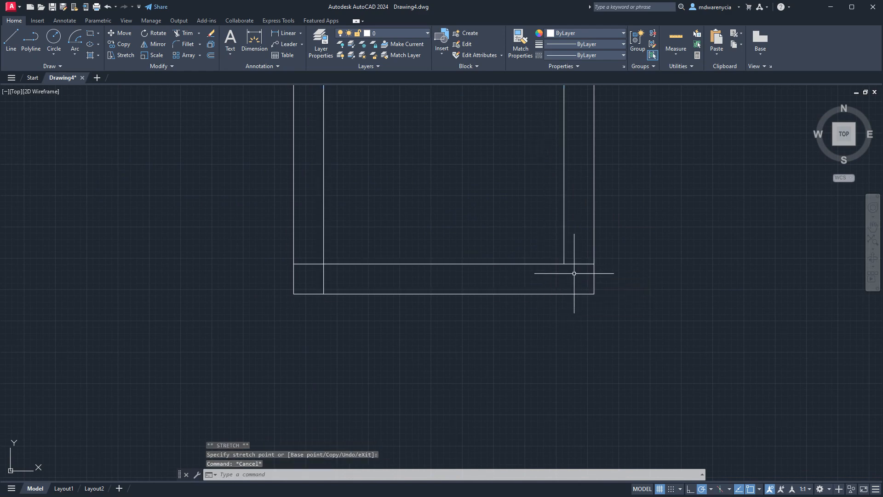
# Stretch the inner left and inner top lines with their grips so they meet at the inner upper-left corner.
pyautogui.click(574, 274)
pyautogui.scroll(-4, 468, 213)
pyautogui.click(404, 130)
pyautogui.scroll(4, 404, 130)
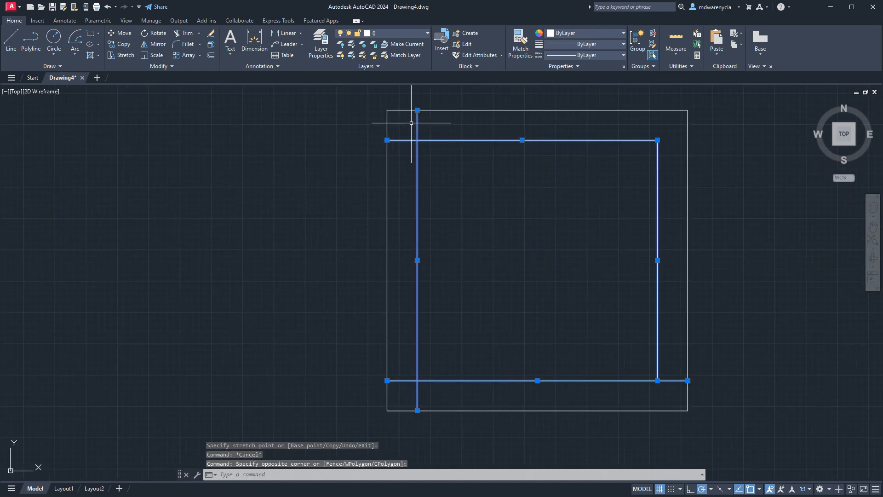
pyautogui.click(417, 111)
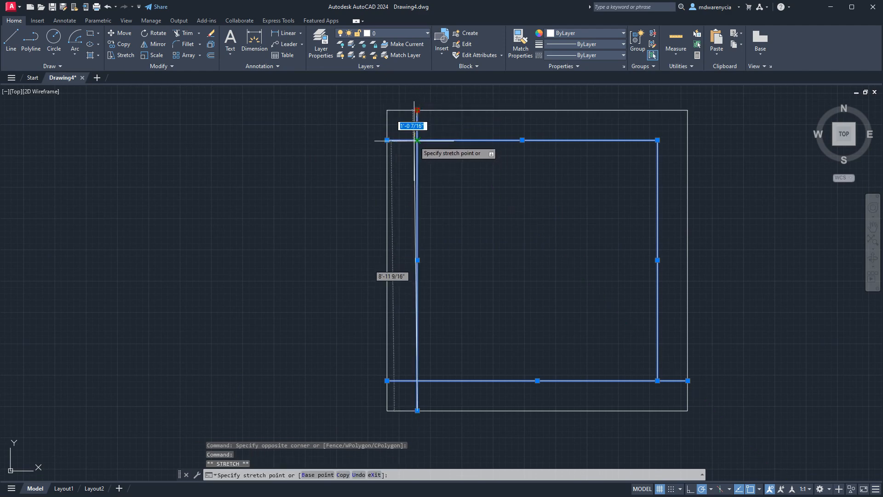
pyautogui.click(417, 140)
pyautogui.click(387, 140)
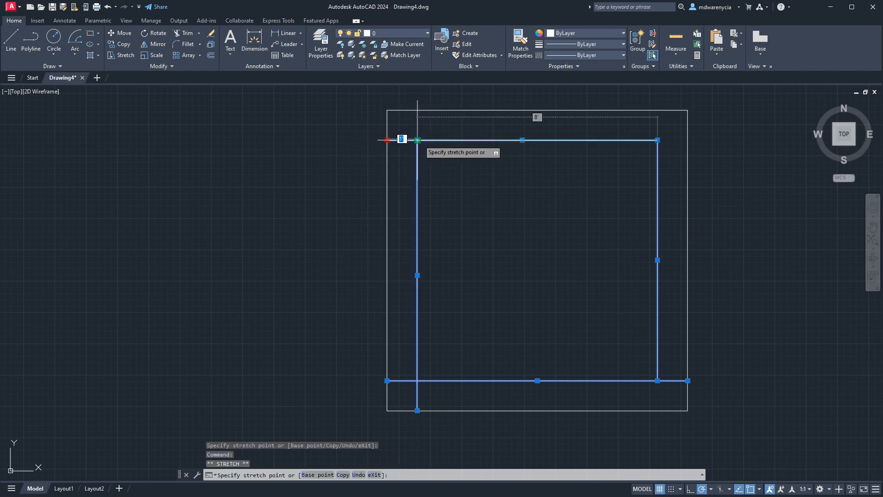
pyautogui.click(417, 142)
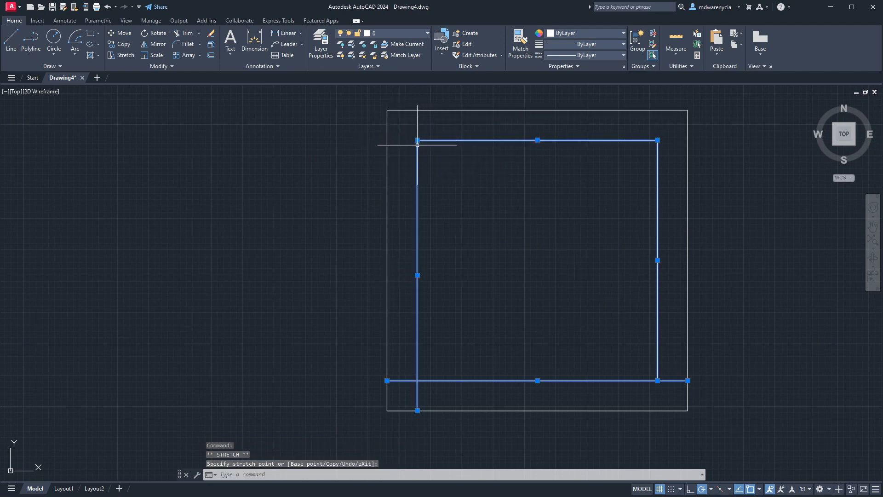
# Stretch the inner bottom and inner left line ends to the inner lower corners and clear the selection.
pyautogui.click(417, 380)
pyautogui.click(417, 411)
pyautogui.click(417, 381)
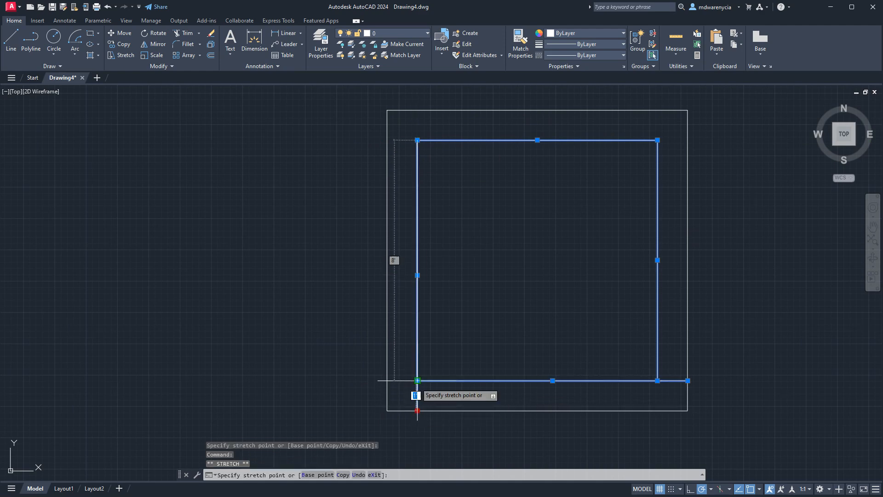
pyautogui.click(688, 381)
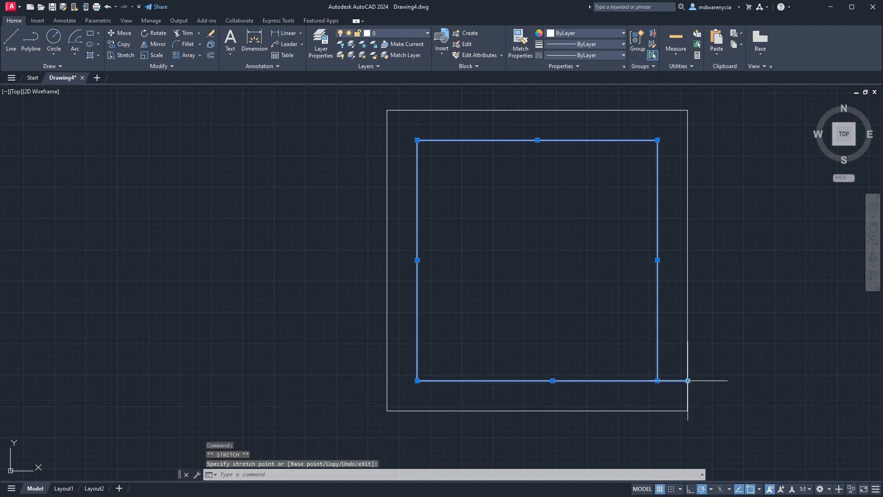
pyautogui.click(658, 381)
pyautogui.press('Escape')
pyautogui.press('Escape')
# Undo the grip edits at the inner lower corners and the inner upper-left corner.
pyautogui.hotkey('ctrl', 'z')
pyautogui.hotkey('ctrl', 'z')
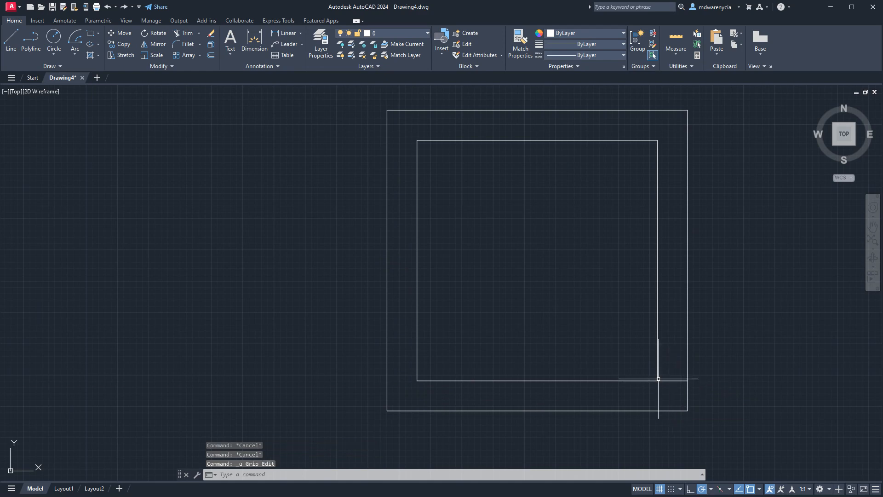
pyautogui.hotkey('ctrl', 'z')
pyautogui.hotkey('ctrl', 'z')
pyautogui.hotkey('ctrl', 'z')
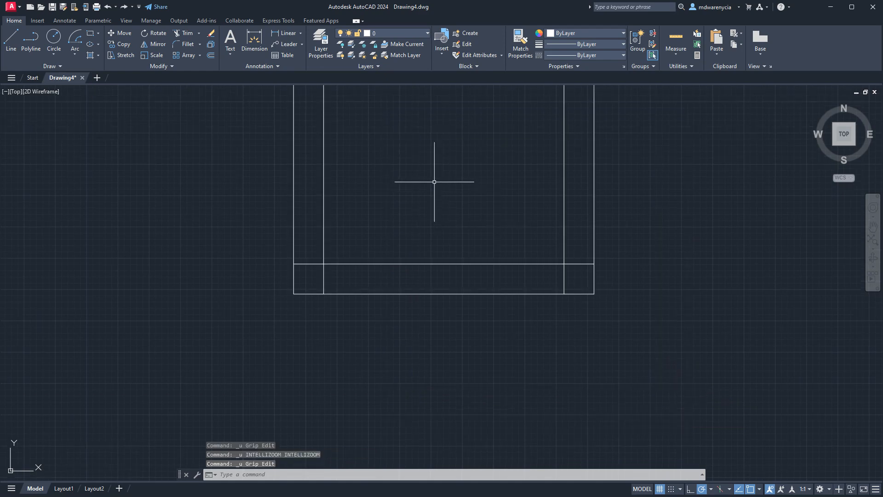
# Trim the overhanging line ends at the inner square's upper-left corner and above its upper-right corner, using all lines as cutting edges.
pyautogui.scroll(-5, 433, 185)
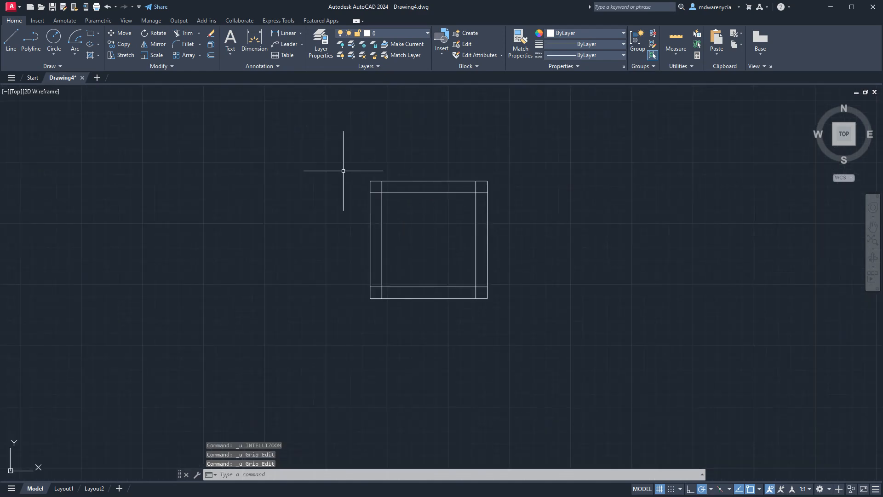
pyautogui.click(339, 165)
pyautogui.click(579, 350)
pyautogui.write('TR')
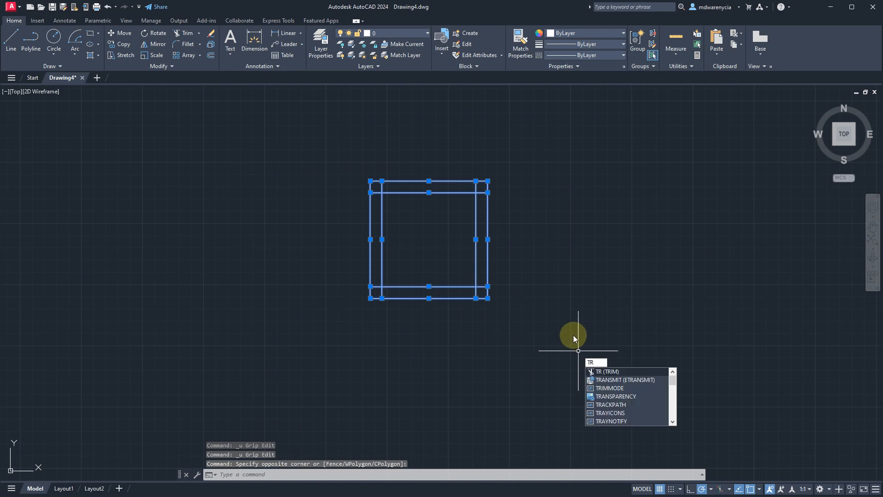
pyautogui.press('Return')
pyautogui.scroll(2, 373, 276)
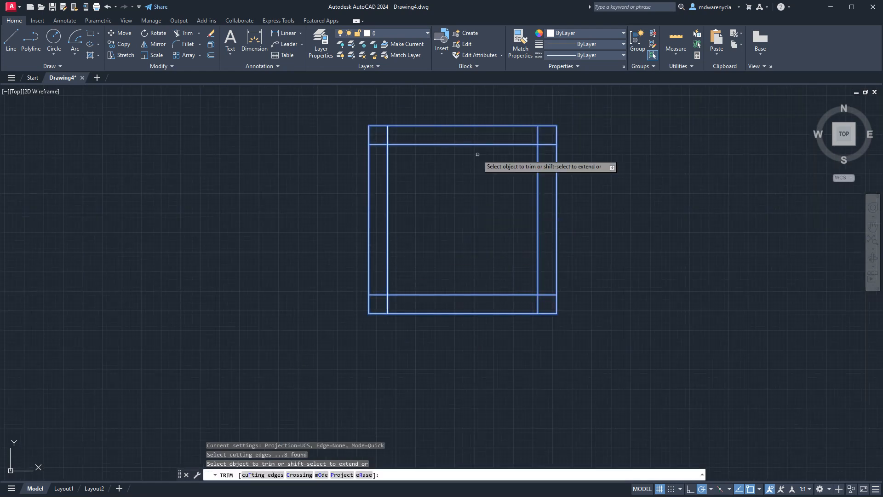
pyautogui.click(546, 134)
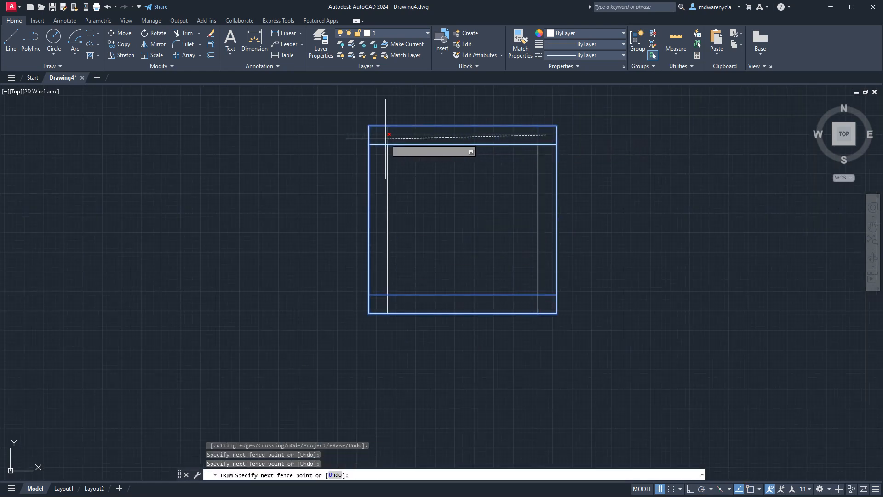
pyautogui.click(384, 156)
pyautogui.click(383, 141)
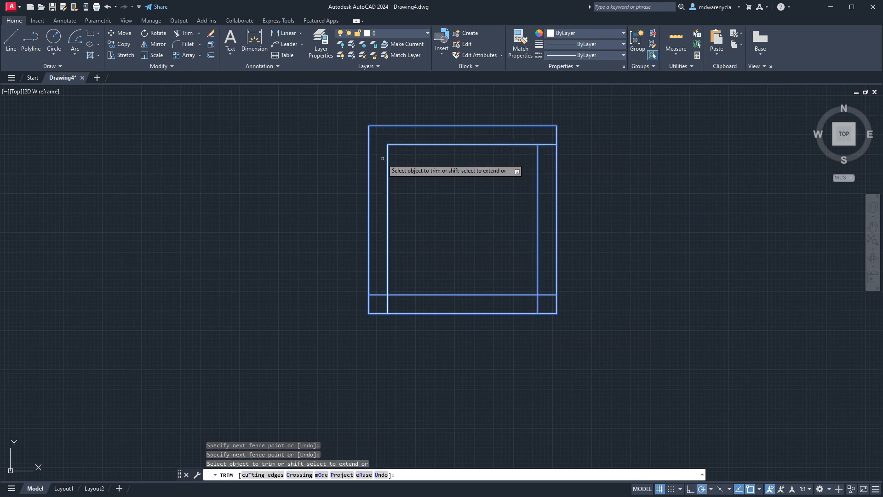
# Trim both overhanging line ends at the inner square's lower-left corner with a fence.
pyautogui.click(380, 283)
pyautogui.scroll(5, 380, 305)
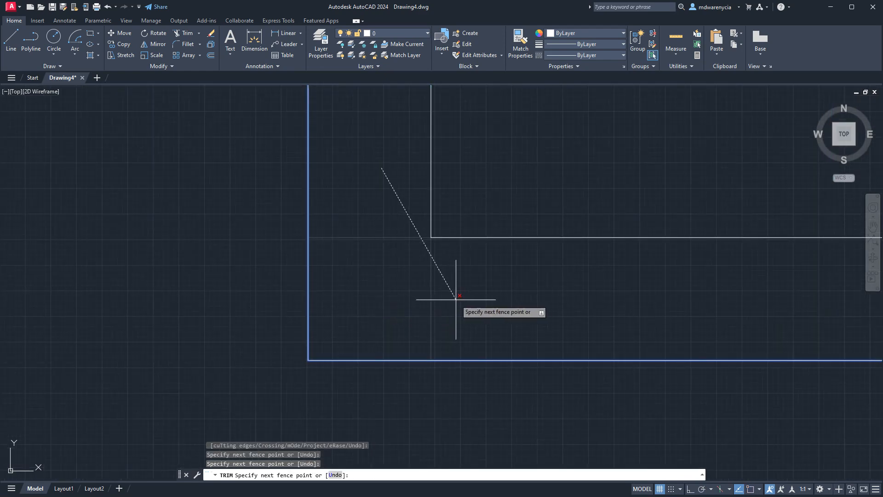
pyautogui.click(470, 316)
pyautogui.press('Return')
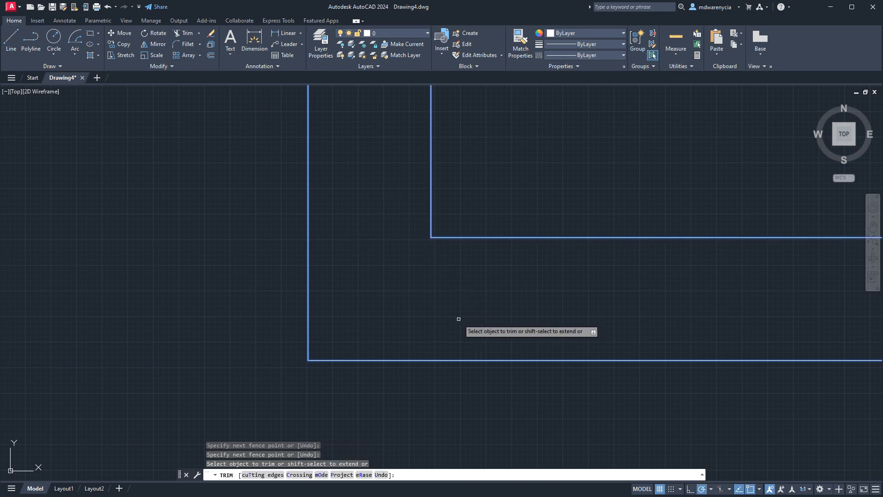
# Trim the remaining overhangs at the inner square's lower-right and upper-right corners and end the trimming.
pyautogui.scroll(-4, 412, 271)
pyautogui.click(763, 296)
pyautogui.click(795, 256)
pyautogui.scroll(-4, 667, 342)
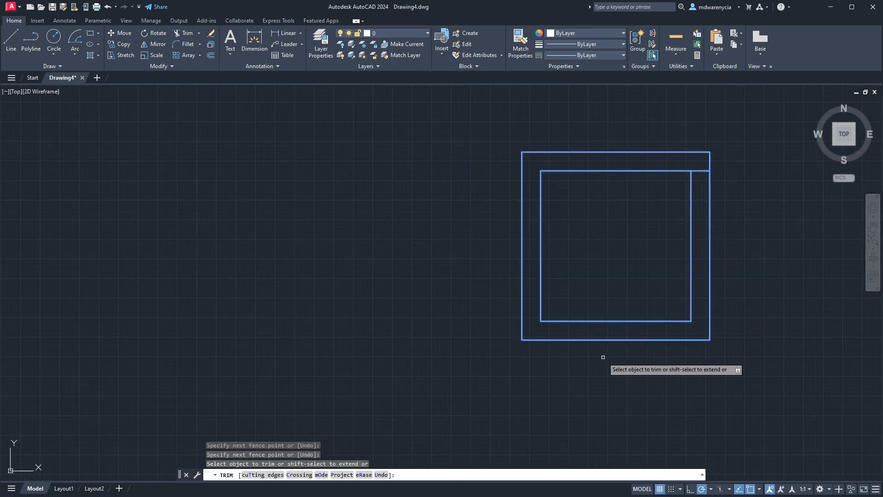
pyautogui.click(700, 161)
pyautogui.click(699, 178)
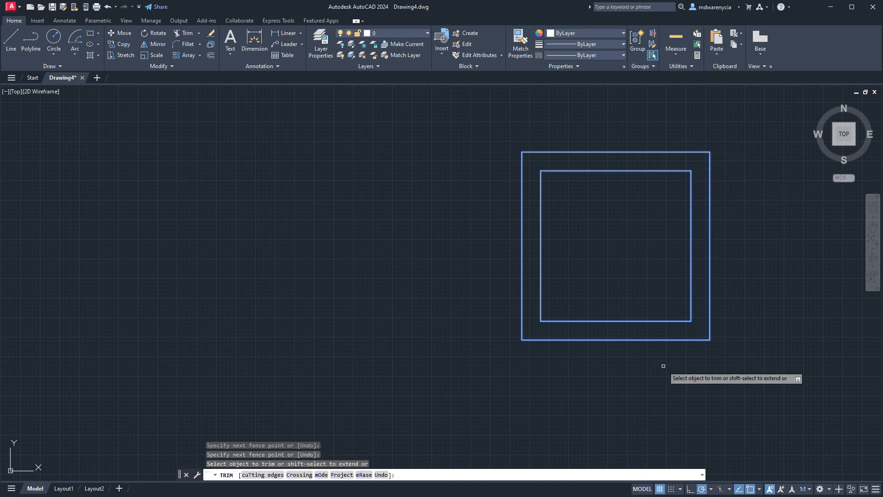
pyautogui.press('Escape')
pyautogui.press('Escape')
# Draw a closed, slanted four-sided outline of lines crossing both squares and extending past their left and right sides.
pyautogui.write('l')
pyautogui.press('Return')
pyautogui.click(749, 275)
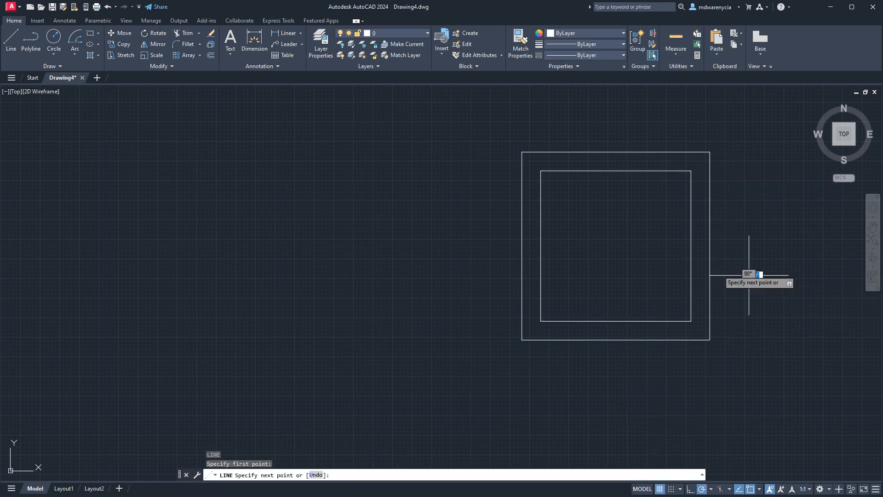
pyautogui.click(323, 173)
pyautogui.click(338, 261)
pyautogui.click(754, 310)
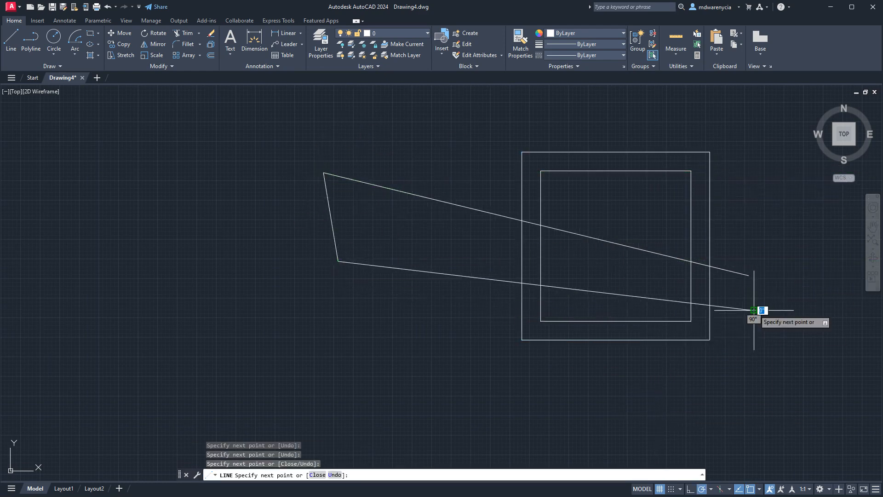
pyautogui.click(749, 275)
pyautogui.press('Escape')
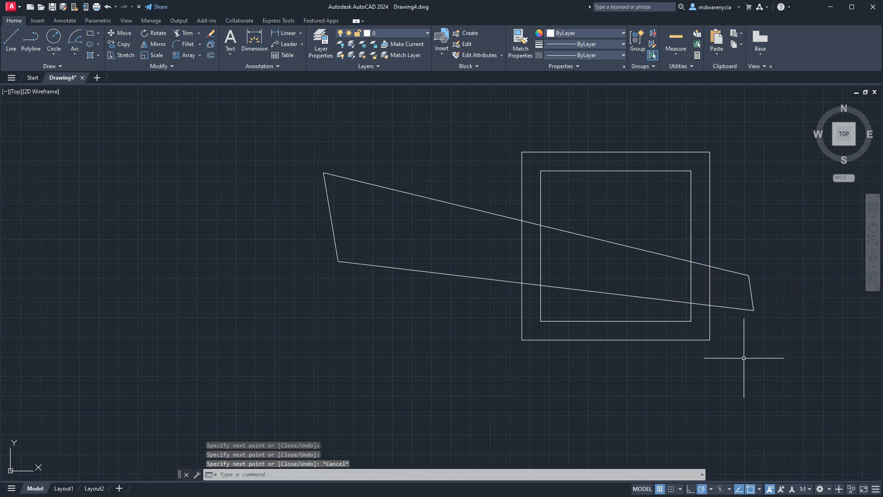
pyautogui.press('Escape')
pyautogui.press('Escape')
# Trim the two slanted line segments that lie inside the inner square.
pyautogui.click(768, 381)
pyautogui.click(386, 128)
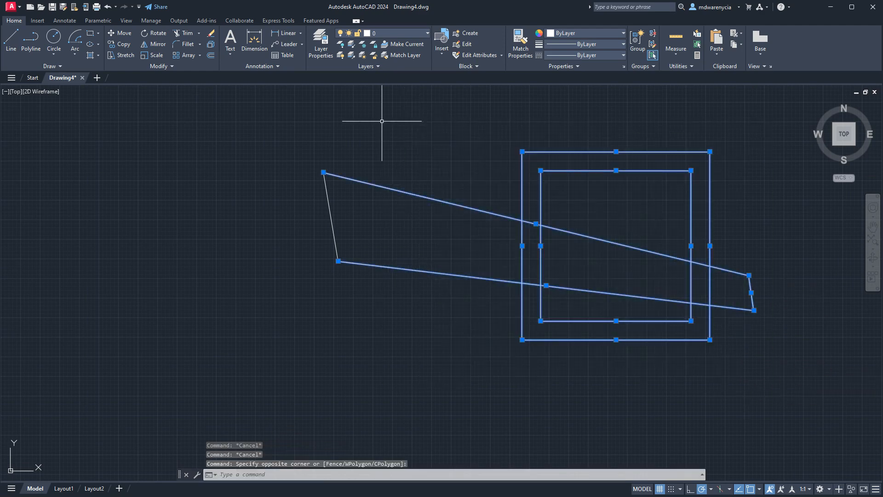
pyautogui.rightClick(661, 301)
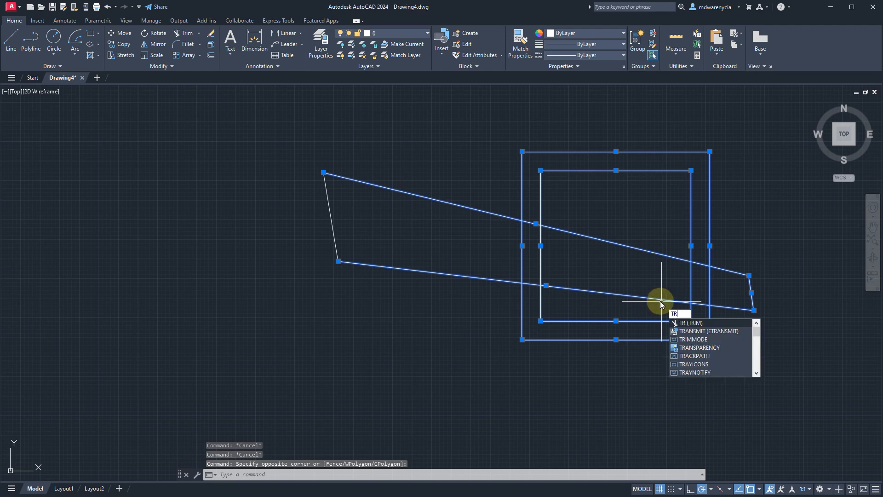
pyautogui.click(676, 312)
pyautogui.click(662, 305)
pyautogui.click(660, 274)
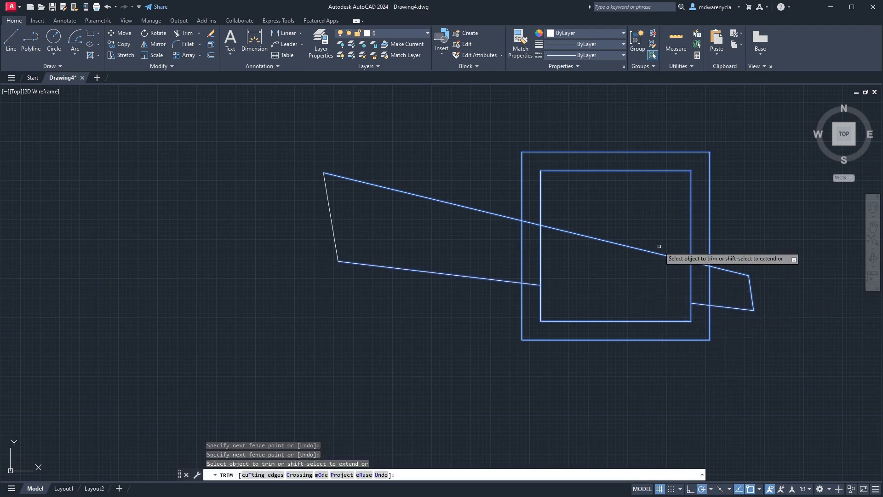
pyautogui.click(658, 234)
pyautogui.click(633, 261)
# Trim the slanted line pieces between the inner and outer squares on both sides and end the trimming.
pyautogui.click(701, 261)
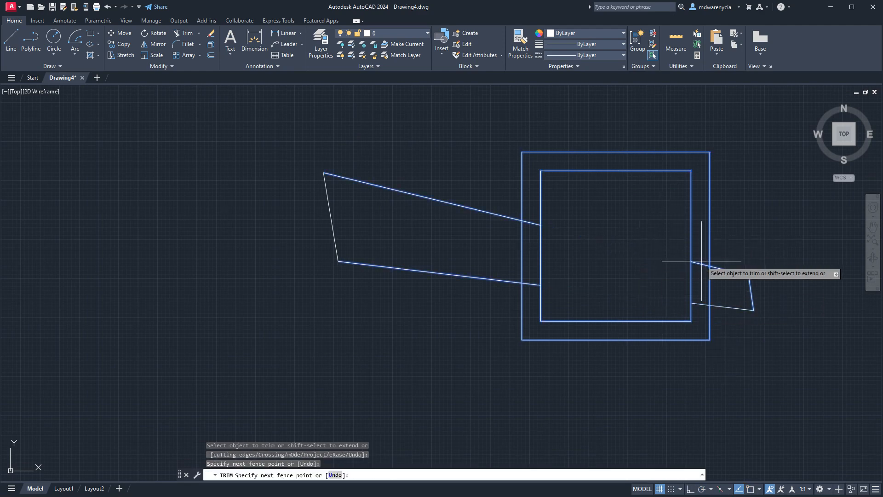
pyautogui.click(700, 318)
pyautogui.click(535, 198)
pyautogui.click(534, 294)
pyautogui.press('Return')
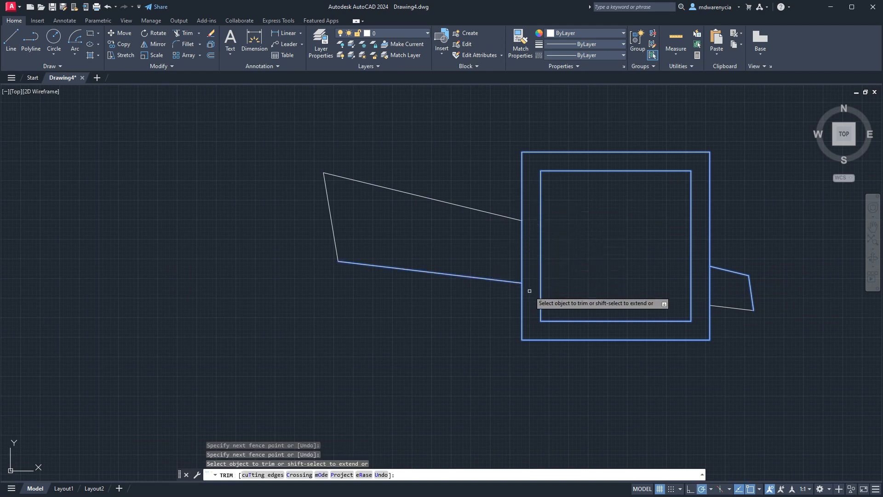
pyautogui.press('Escape')
pyautogui.press('Escape')
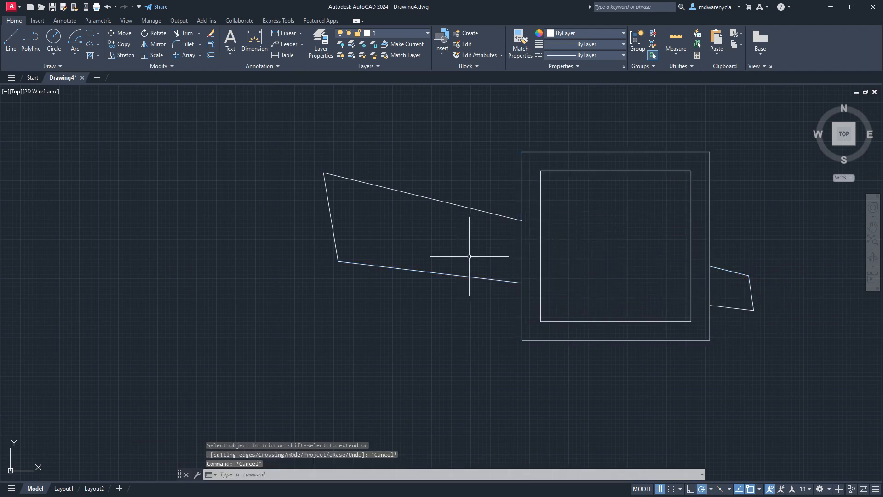
# Erase the leftover slanted lines on both sides of the outer square.
pyautogui.scroll(-8, 500, 250)
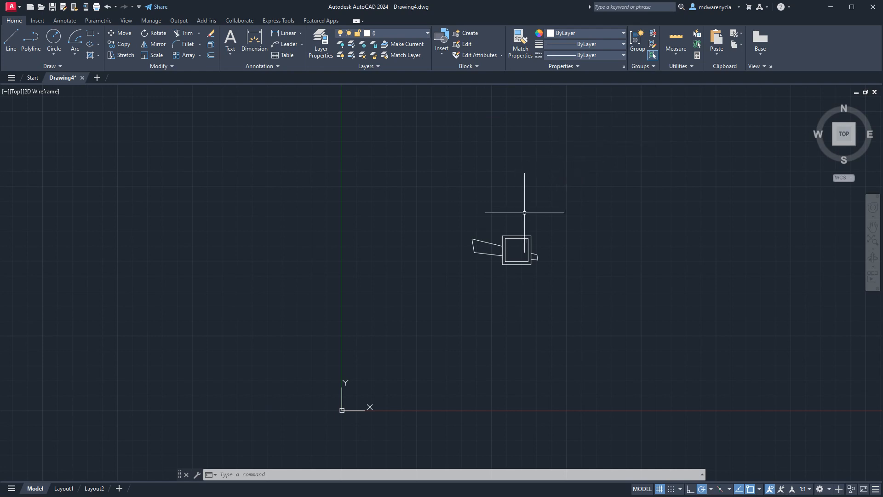
pyautogui.scroll(10, 526, 201)
pyautogui.moveTo(390, 372); pyautogui.dragTo(537, 172, button='middle')
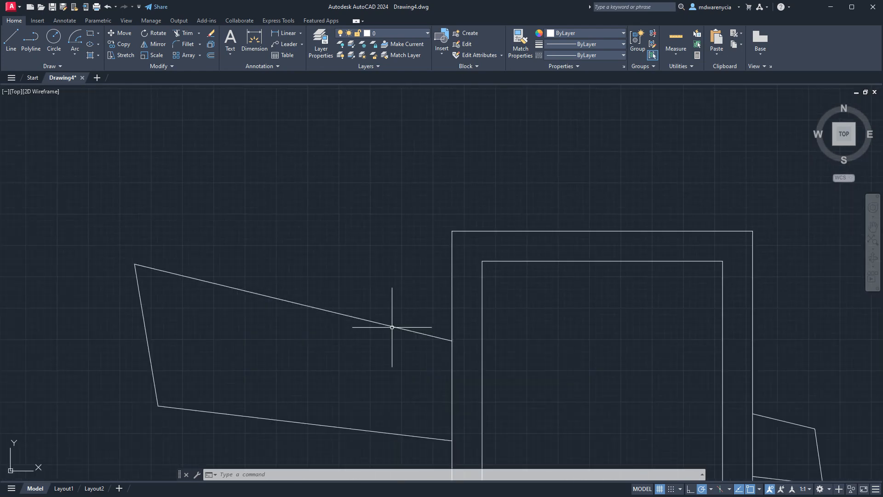
pyautogui.scroll(-9, 375, 363)
pyautogui.scroll(4, 350, 401)
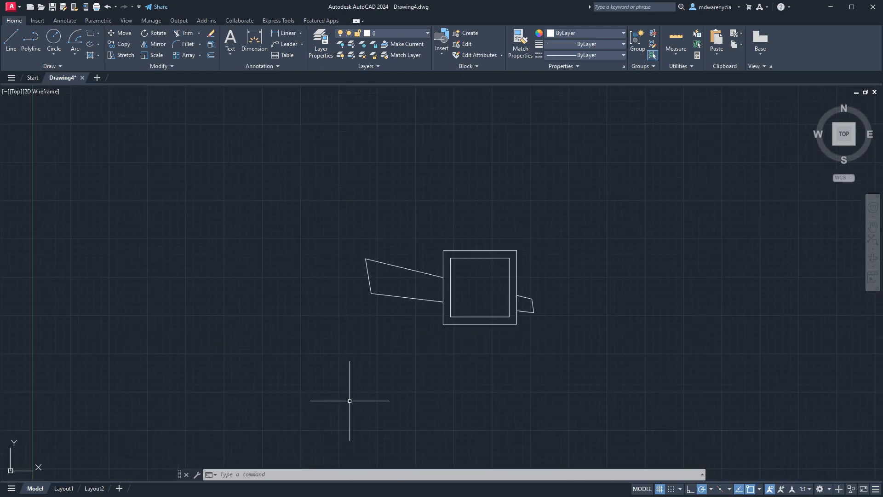
pyautogui.click(398, 326)
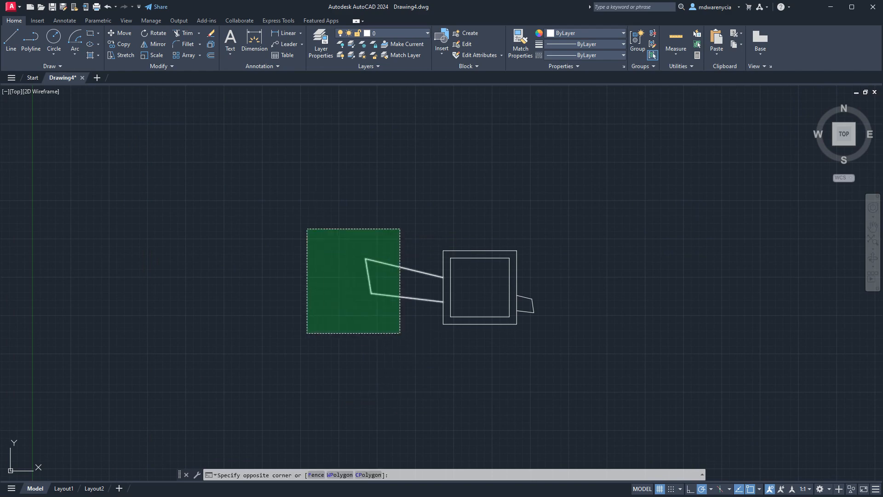
pyautogui.click(306, 231)
pyautogui.press('Delete')
pyautogui.click(557, 325)
pyautogui.click(534, 282)
pyautogui.press('Delete')
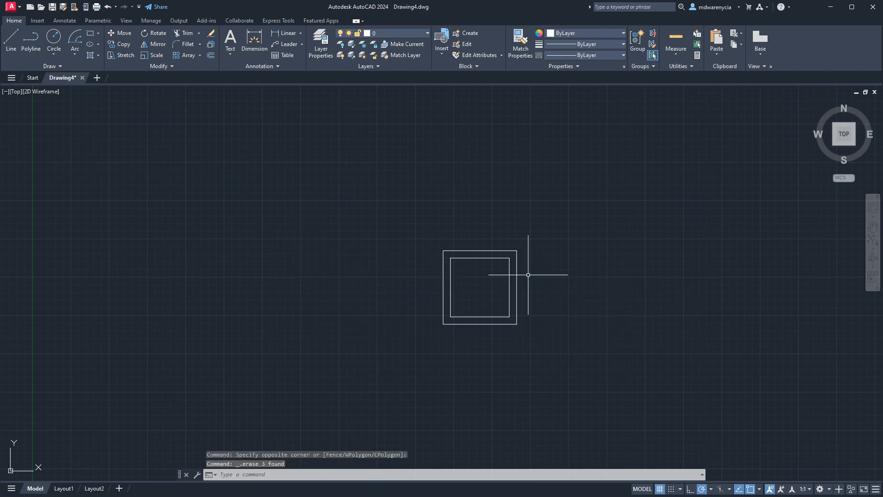
# Fillet the inner square's upper-left corner with a 6" radius.
pyautogui.scroll(5, 508, 273)
pyautogui.scroll(-3, 511, 276)
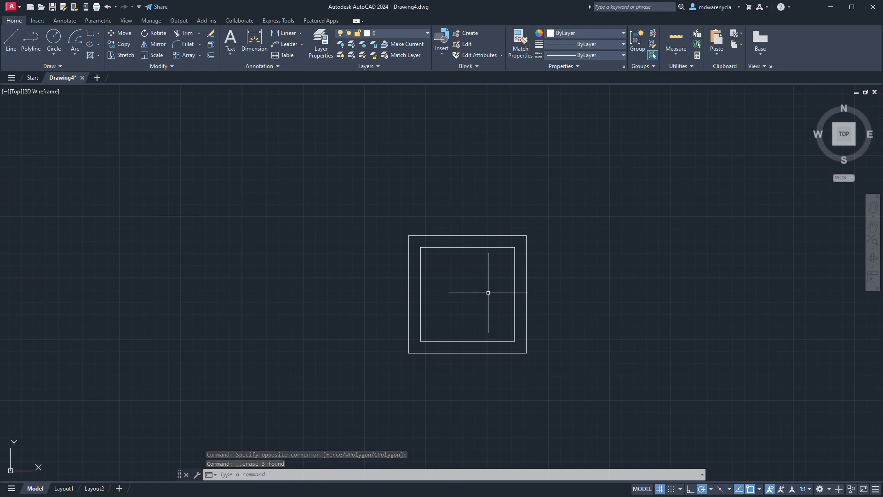
pyautogui.click(195, 34)
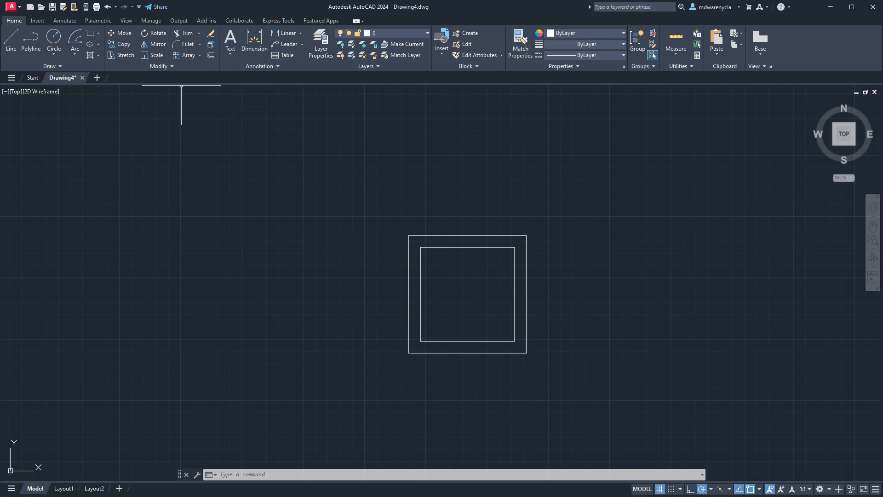
pyautogui.click(461, 284)
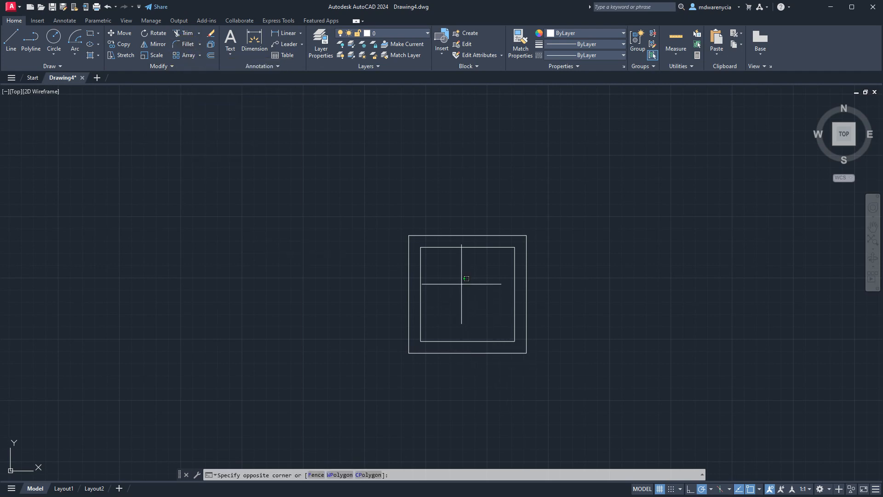
pyautogui.click(415, 241)
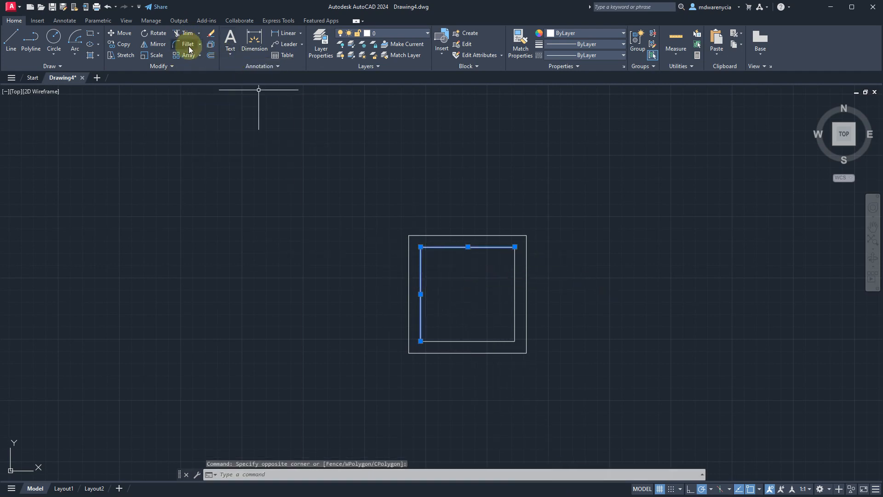
pyautogui.write('FIL')
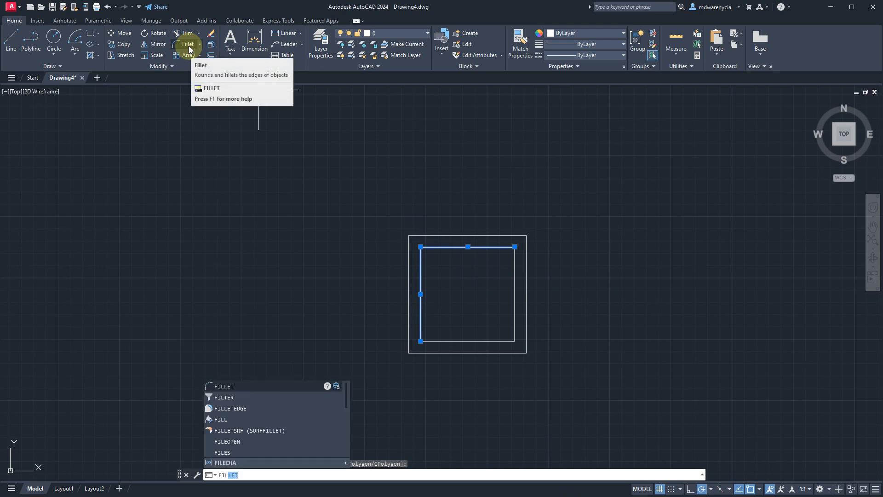
pyautogui.press('Return')
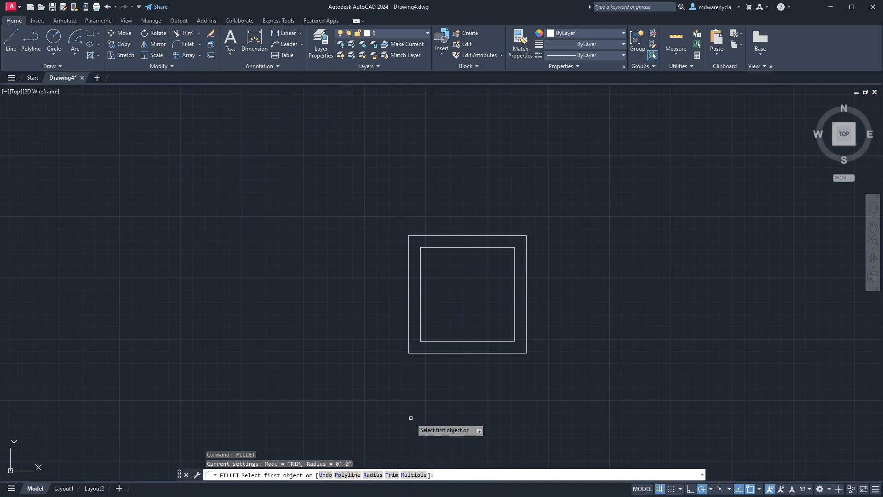
pyautogui.press('Return')
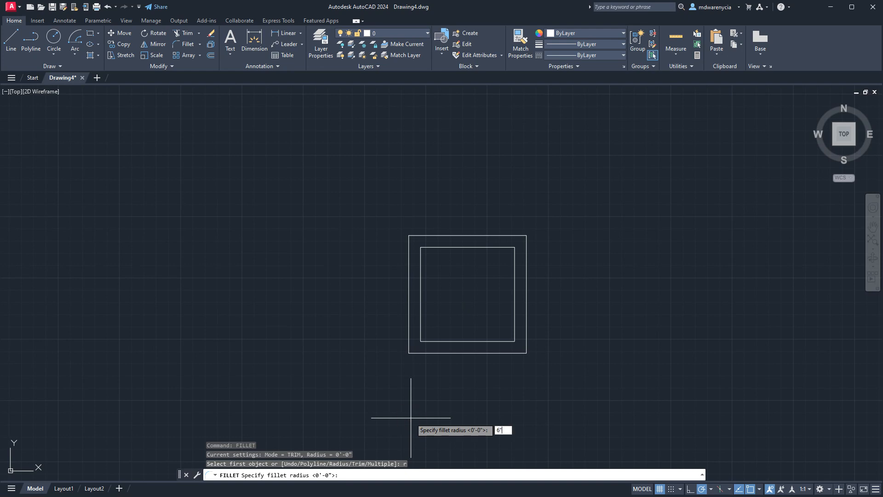
pyautogui.press('Return')
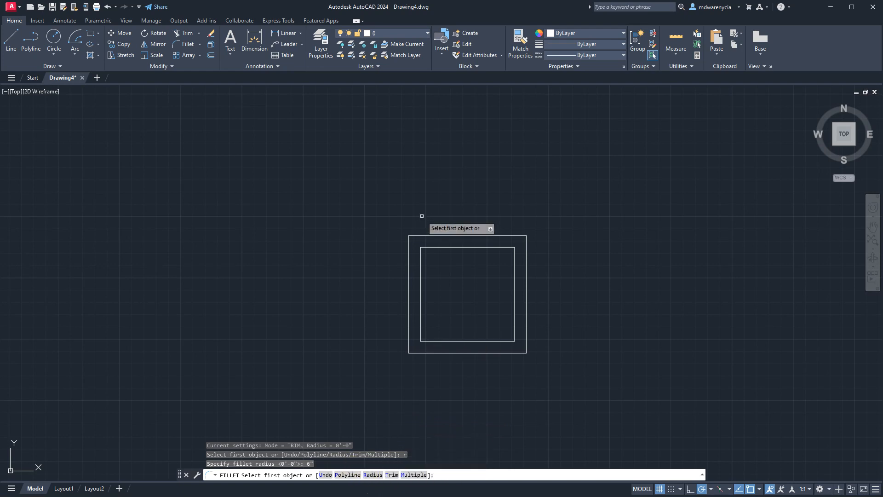
pyautogui.scroll(4, 440, 259)
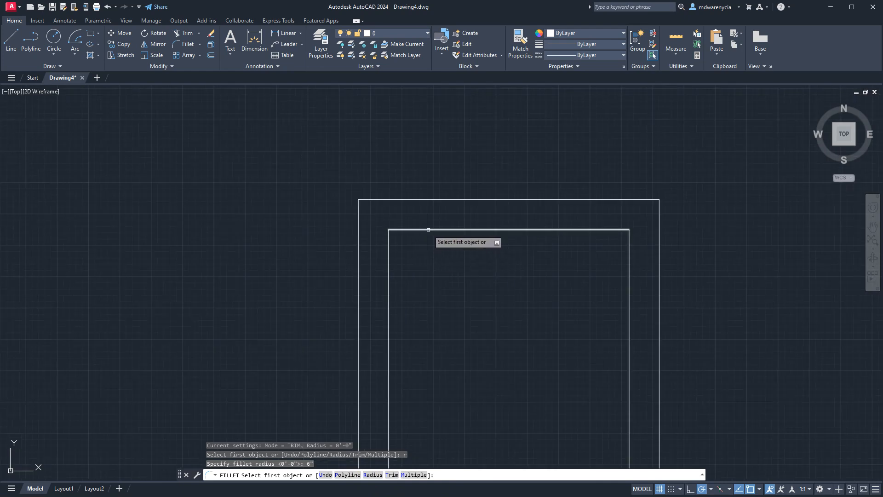
pyautogui.click(428, 230)
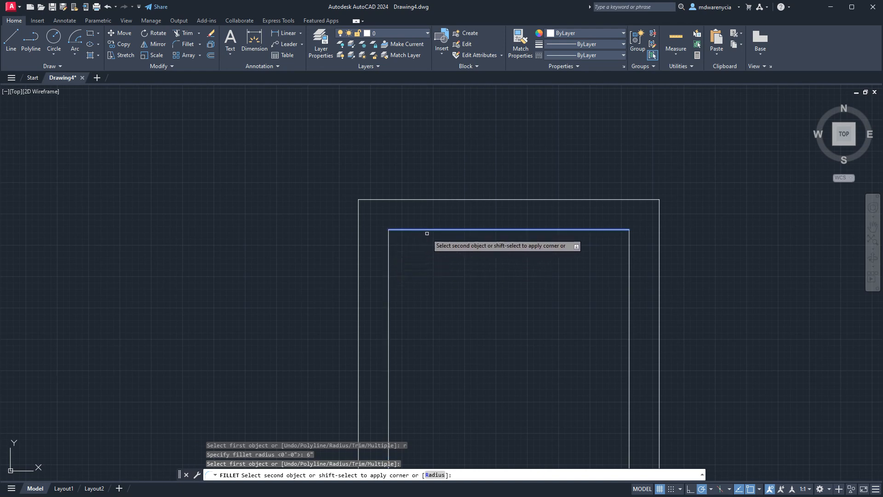
pyautogui.click(388, 291)
pyautogui.moveTo(433, 409); pyautogui.dragTo(435, 331, button='middle')
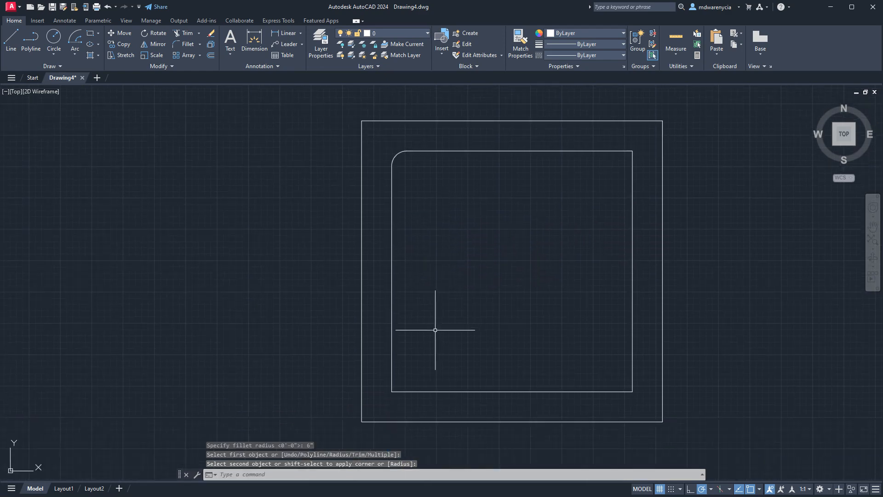
# Fillet the inner square's two lower corners in one Multiple run with the 6" radius.
pyautogui.press('Return')
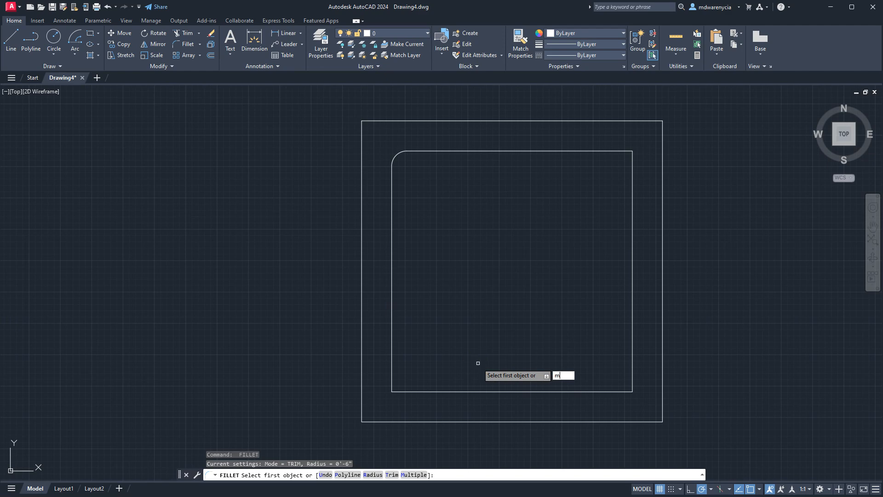
pyautogui.press('Return')
pyautogui.click(391, 358)
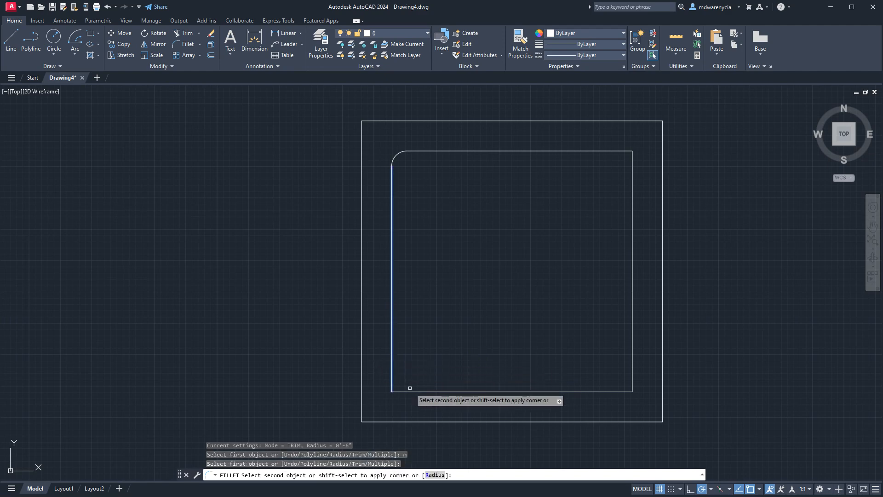
pyautogui.click(413, 391)
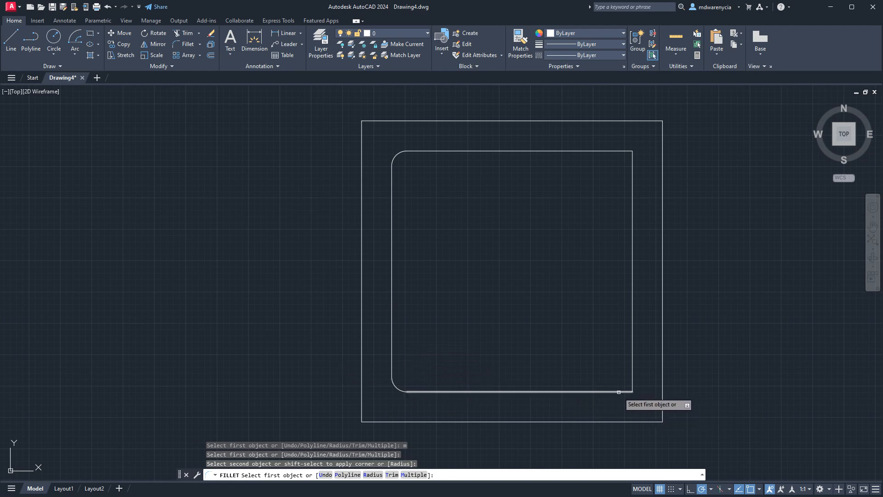
pyautogui.click(580, 391)
pyautogui.click(633, 326)
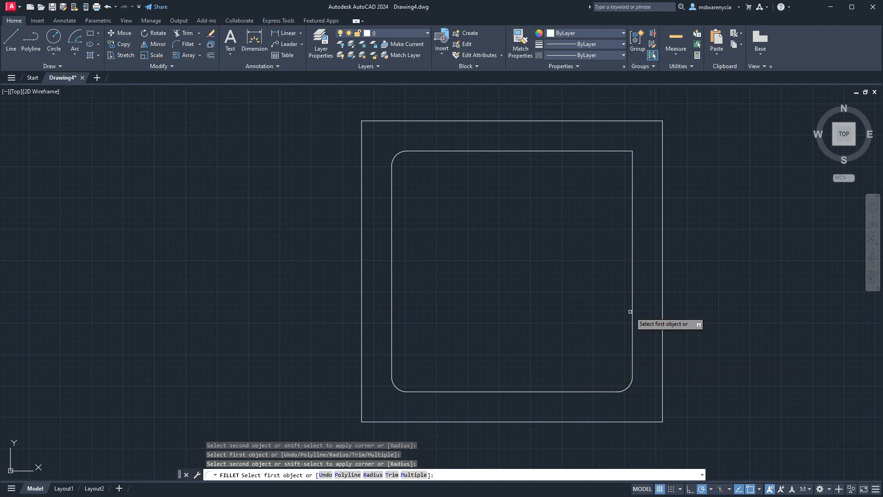
# Try to fillet the inner square's upper-right corner, picking the outer square's top edge, and undo that fillet.
pyautogui.click(633, 186)
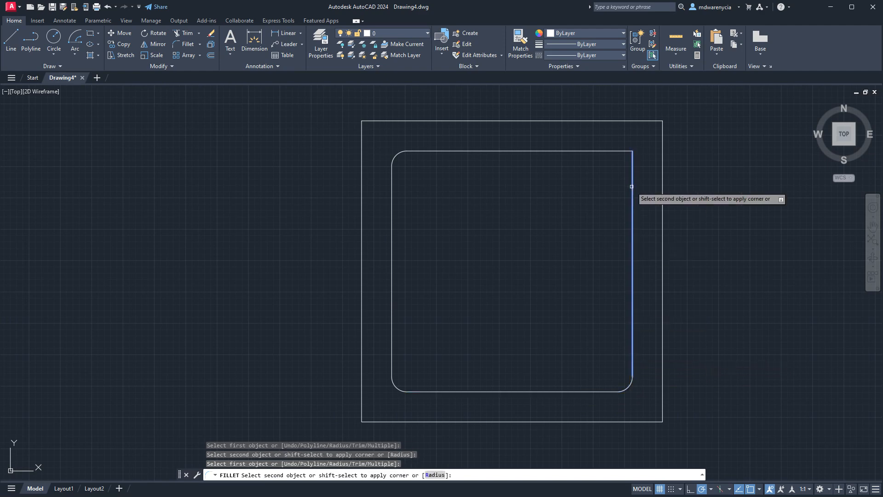
pyautogui.click(604, 153)
pyautogui.click(467, 122)
pyautogui.click(466, 120)
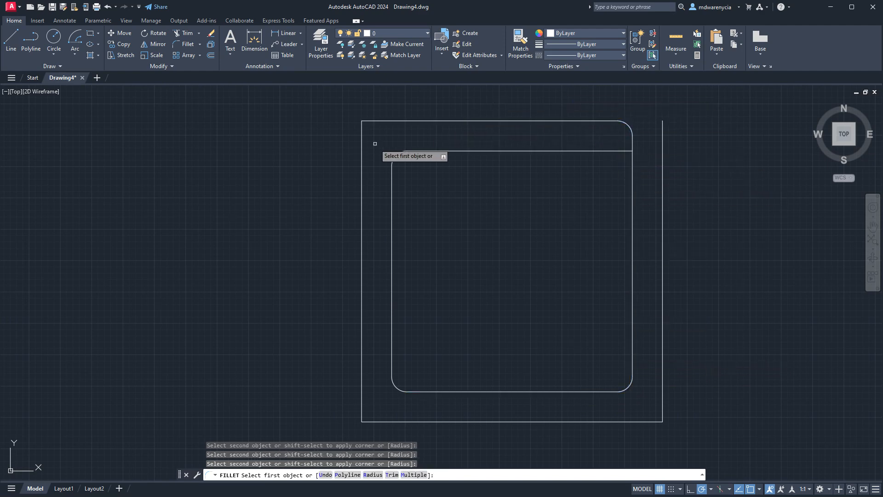
pyautogui.hotkey('ctrl', 'z')
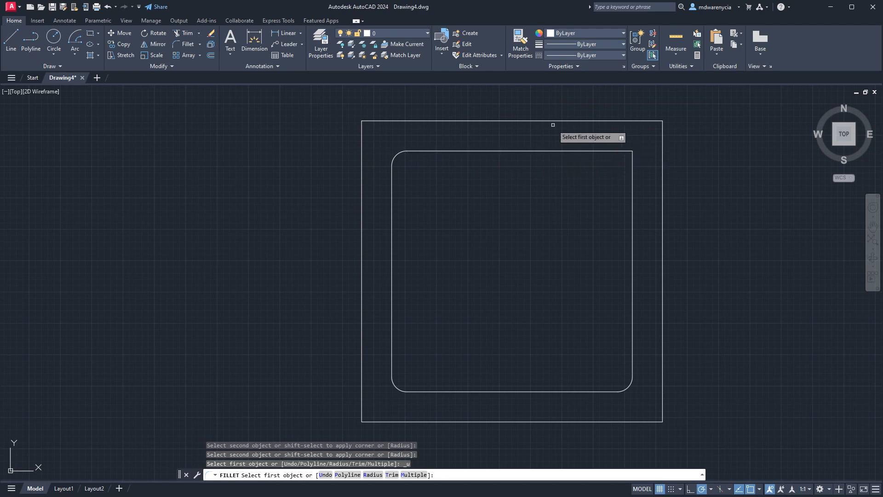
# Fillet the outer square's upper-left and lower-left corners with the 6" radius and end the multiple fillet.
pyautogui.click(414, 121)
pyautogui.click(363, 152)
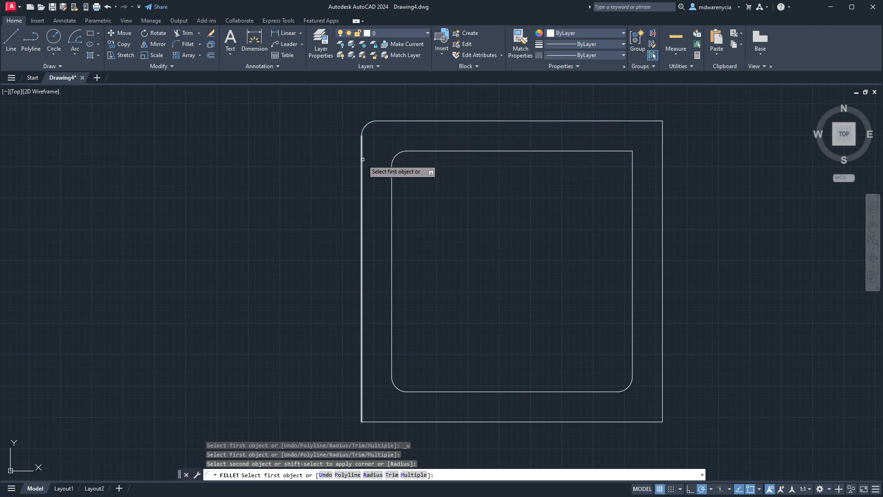
pyautogui.click(362, 256)
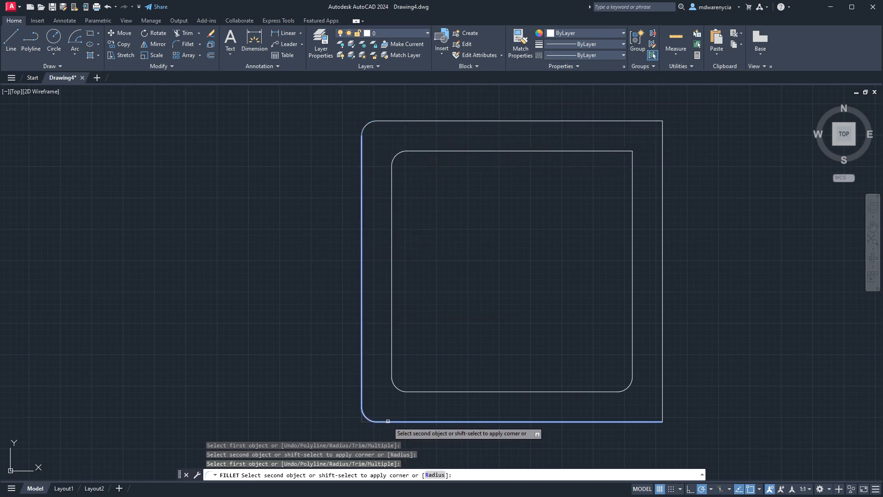
pyautogui.click(380, 422)
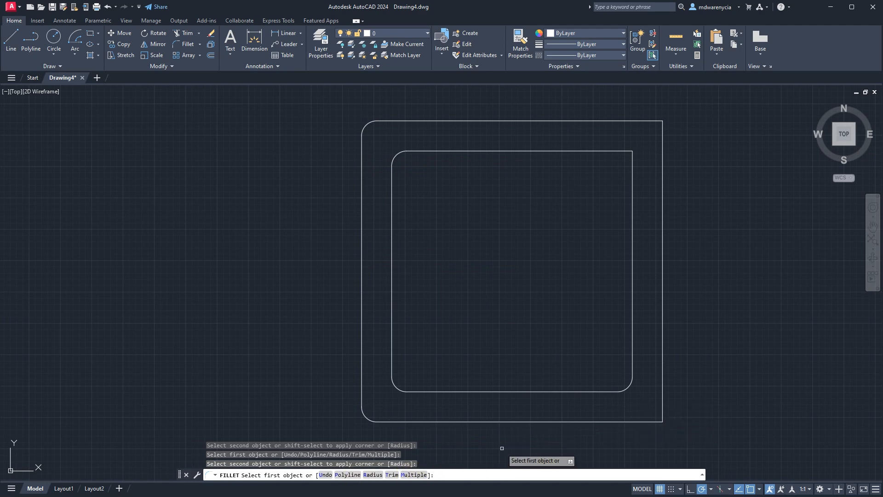
pyautogui.press('Return')
# Fillet the outer square's lower-right and upper-right corners with the 6" radius.
pyautogui.press('Return')
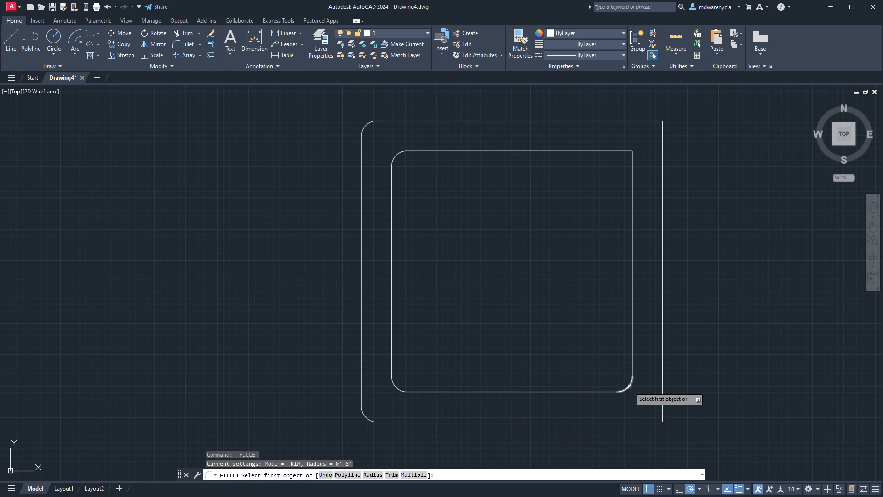
pyautogui.click(663, 372)
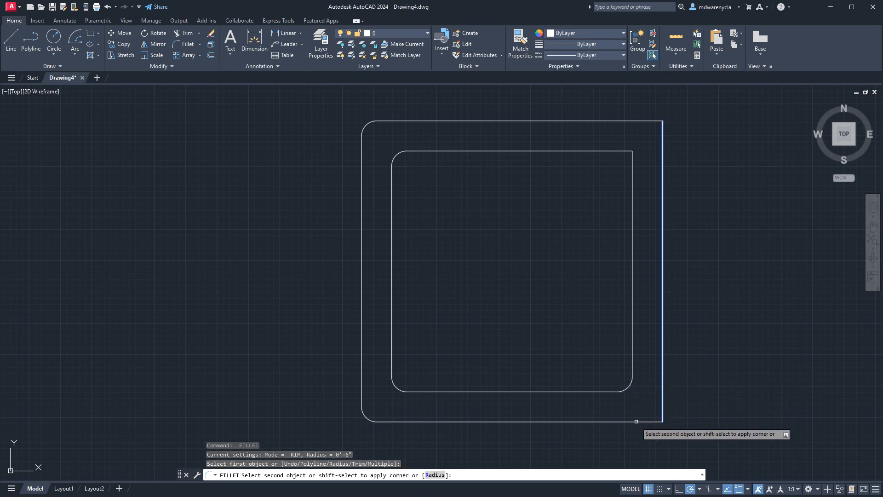
pyautogui.click(634, 421)
pyautogui.press('Return')
pyautogui.click(663, 140)
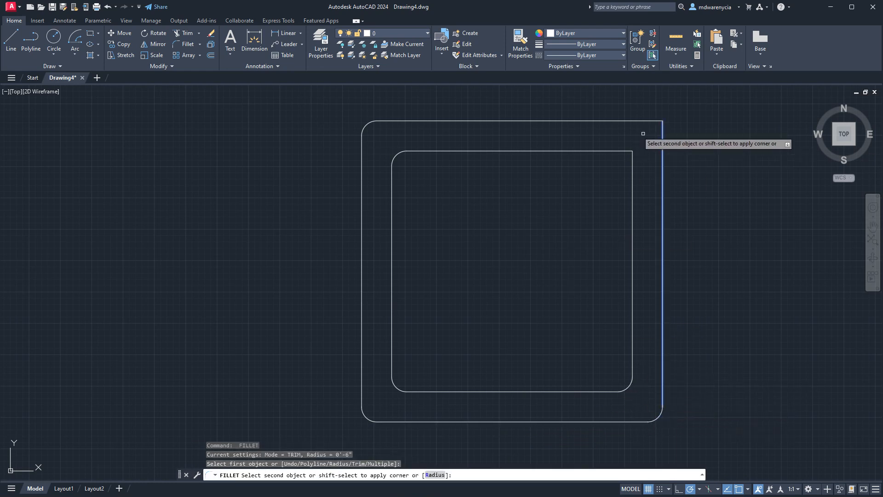
pyautogui.click(642, 121)
pyautogui.press('Escape')
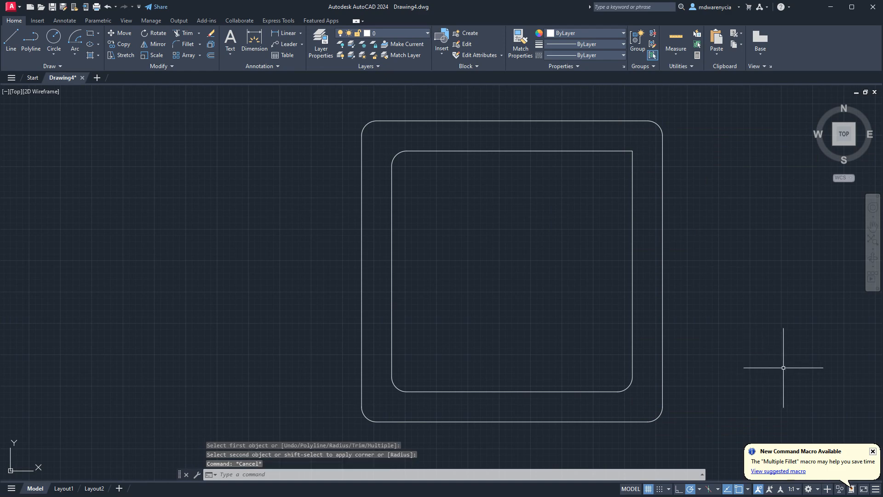
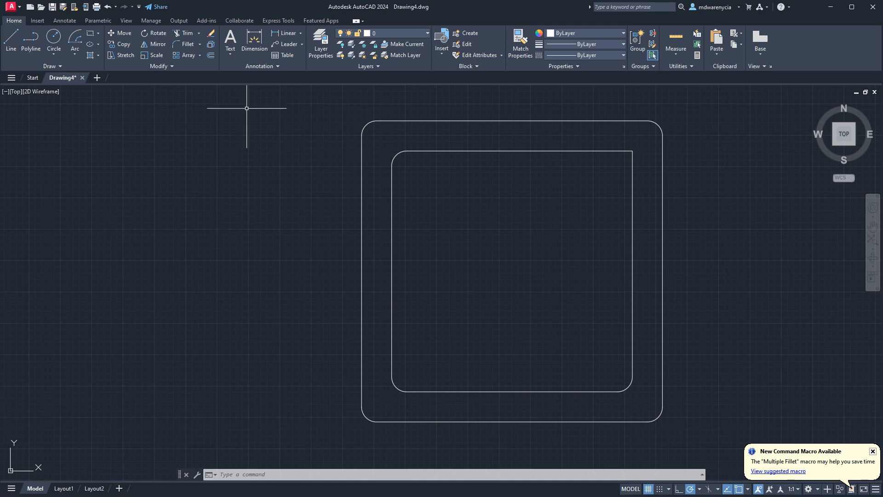
pyautogui.scroll(-5, 322, 200)
pyautogui.press('Escape')
pyautogui.press('Escape')
pyautogui.press('Escape')
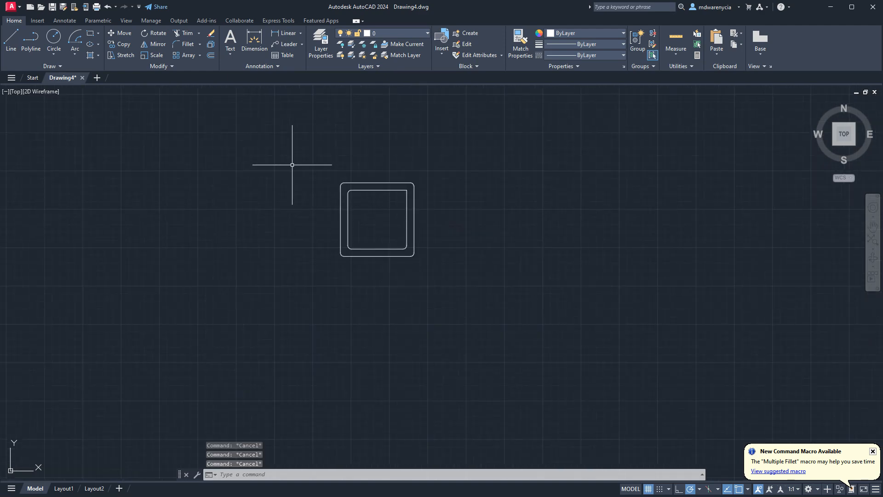
pyautogui.scroll(2, 315, 173)
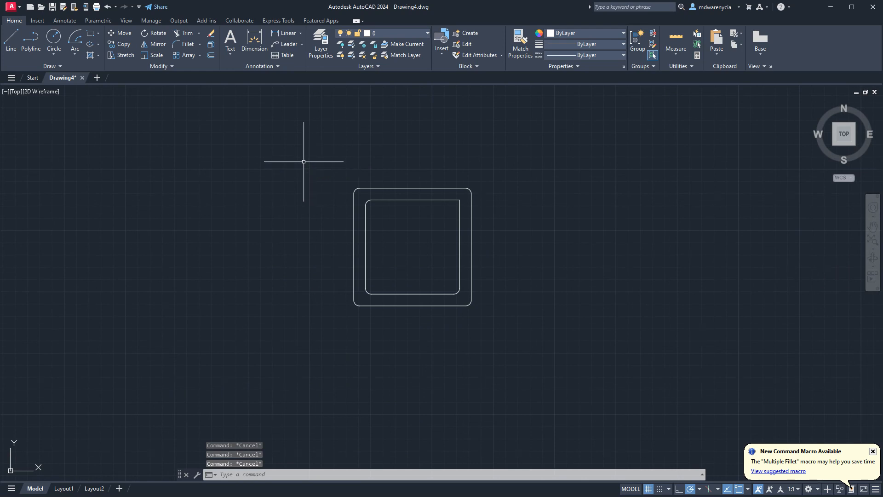
pyautogui.click(330, 173)
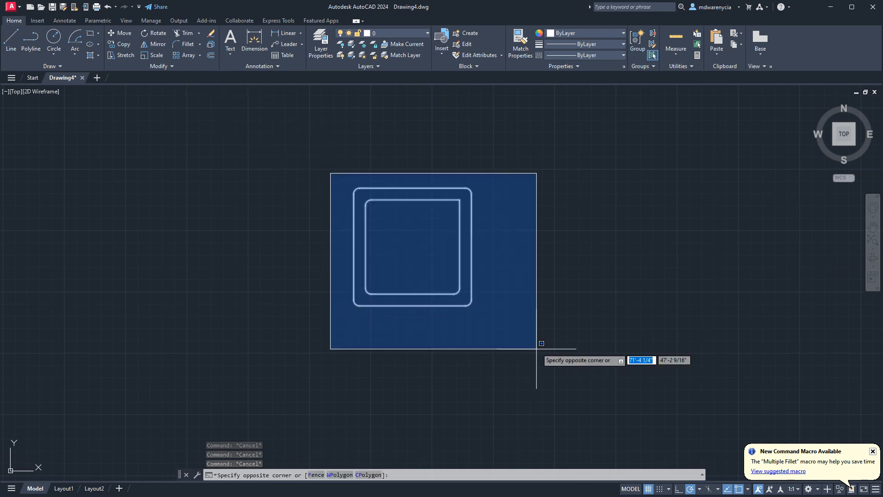
pyautogui.click(538, 356)
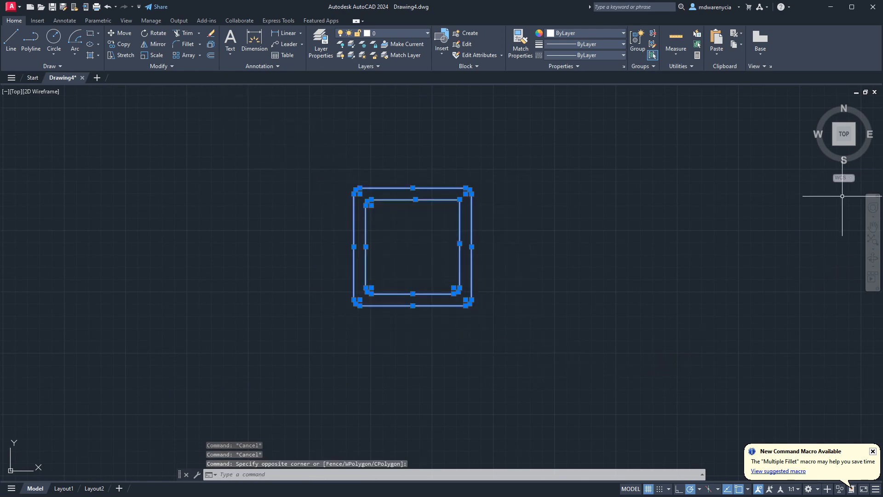
pyautogui.press('Escape')
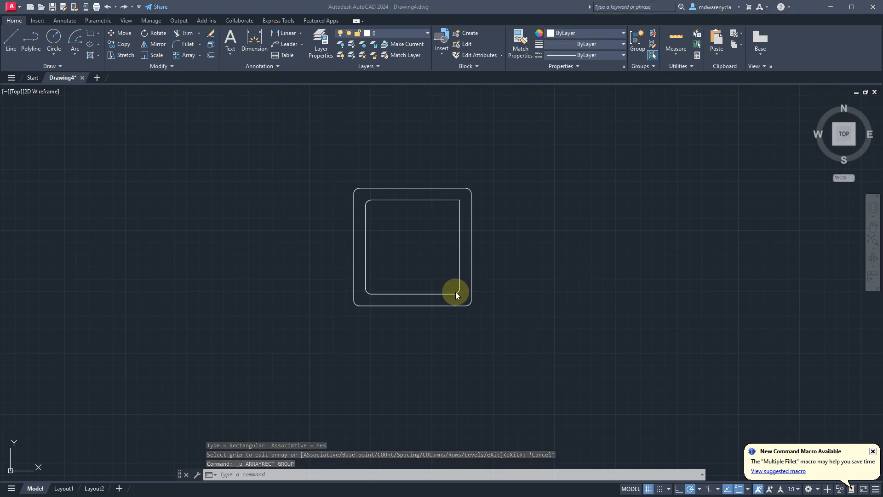
pyautogui.hotkey('ctrl', 'z')
pyautogui.scroll(-2, 374, 239)
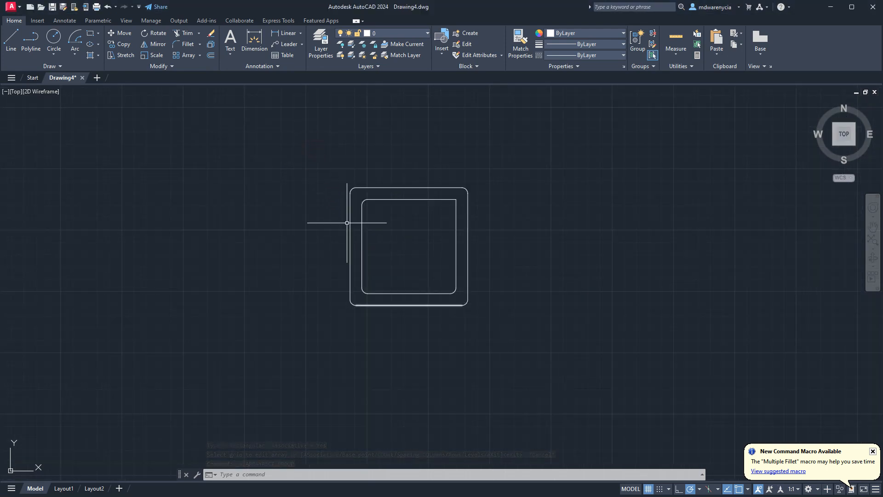
# Create an associative rectangular array of both rounded squares with 6 rows spaced 3' apart and no elevation increment.
pyautogui.click(299, 148)
pyautogui.click(529, 341)
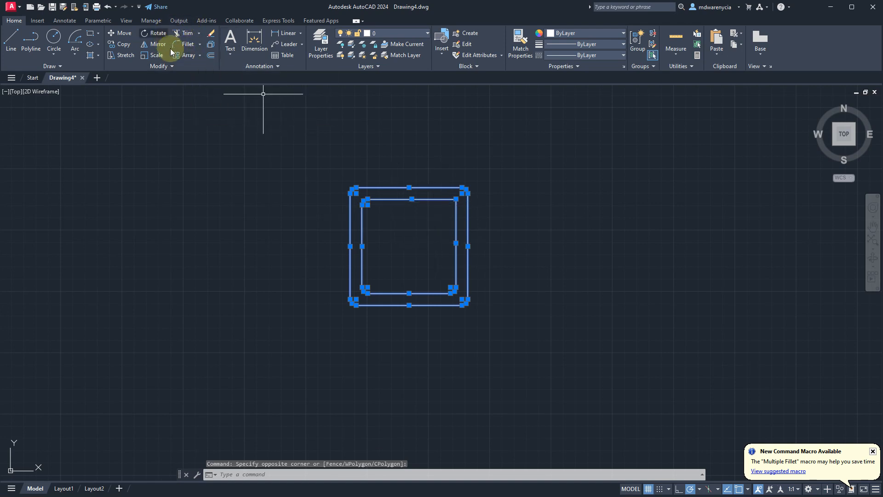
pyautogui.click(177, 61)
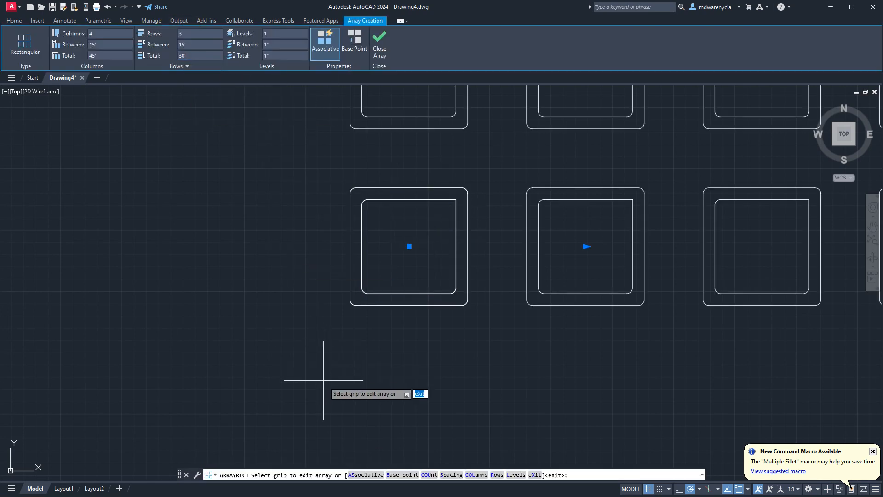
pyautogui.scroll(-3, 230, 395)
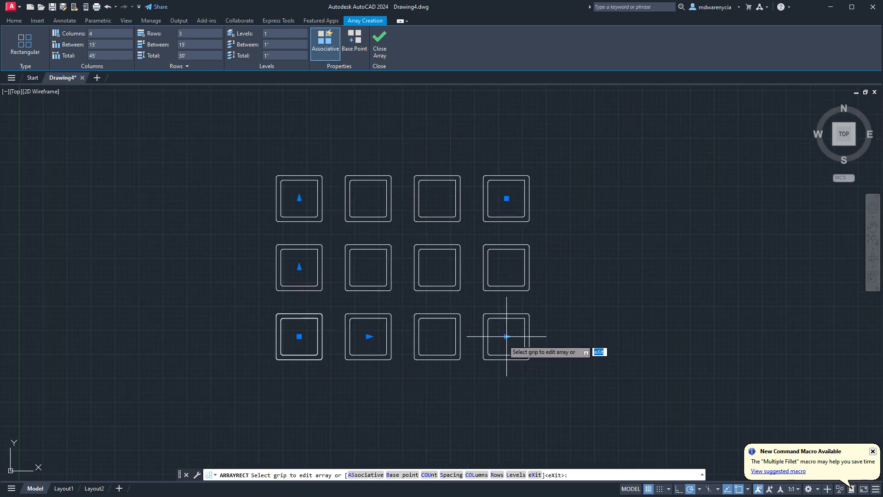
pyautogui.click(497, 475)
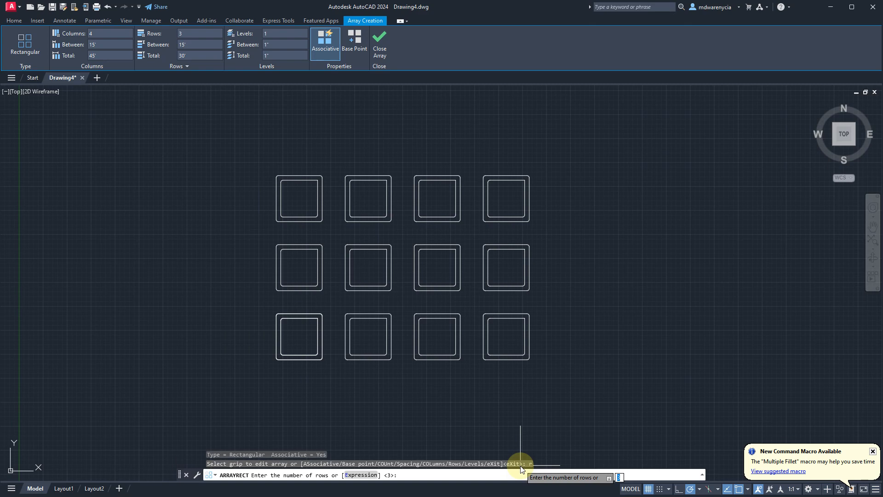
pyautogui.write('6')
pyautogui.press('Return')
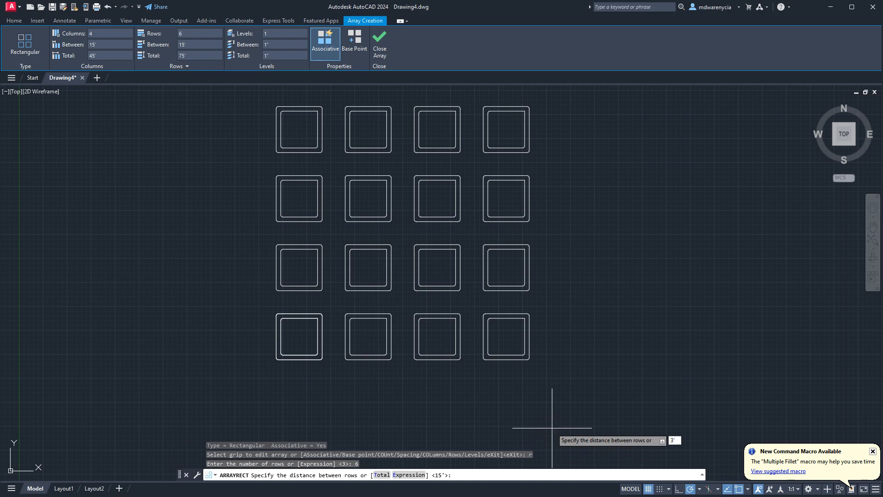
pyautogui.press('Return')
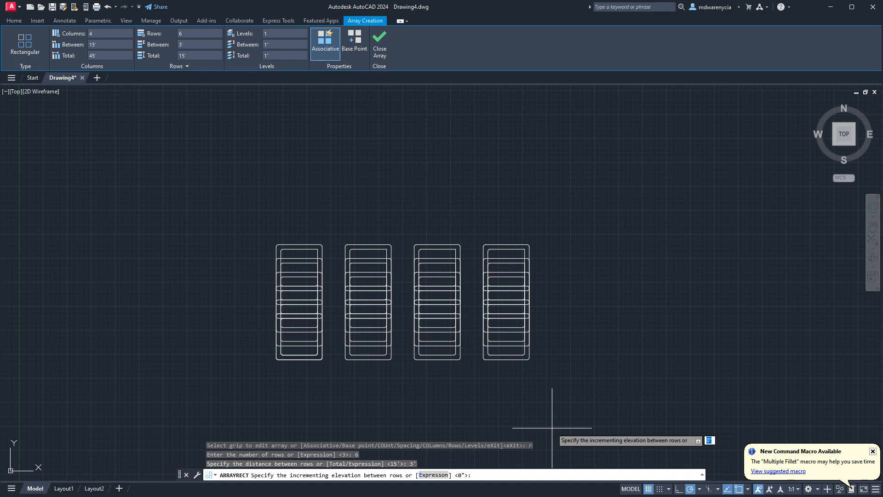
pyautogui.press('Return')
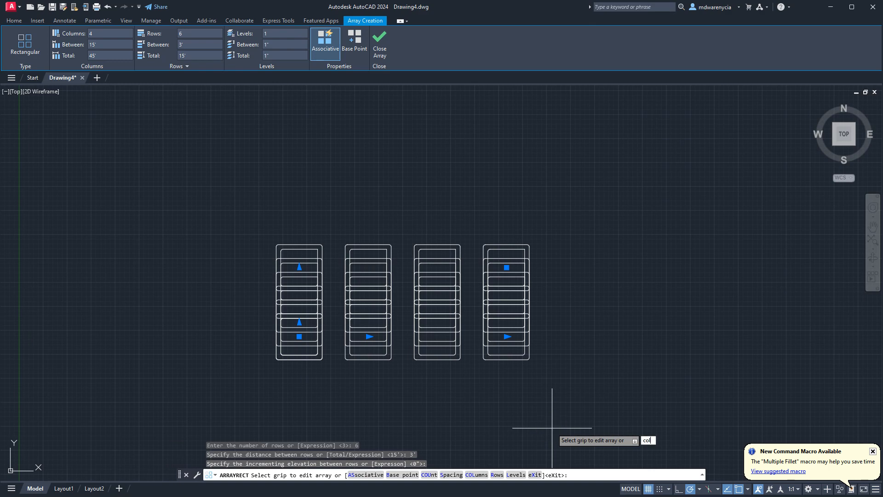
# Set the array to 10 columns, keep the 15' column spacing, and finish the array.
pyautogui.press('Return')
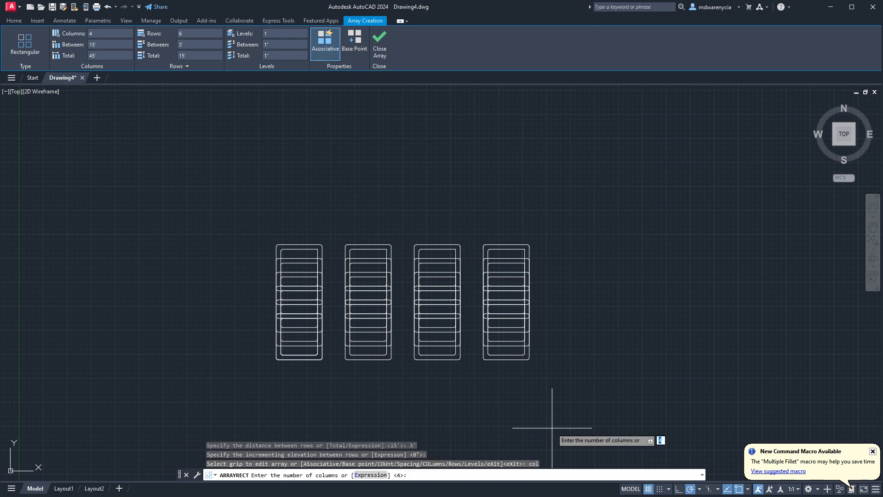
pyautogui.write('10')
pyautogui.press('Return')
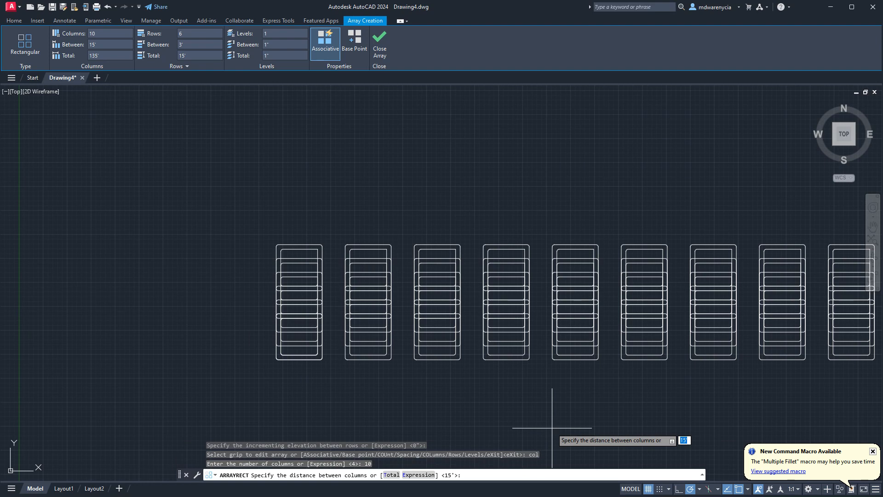
pyautogui.click(334, 480)
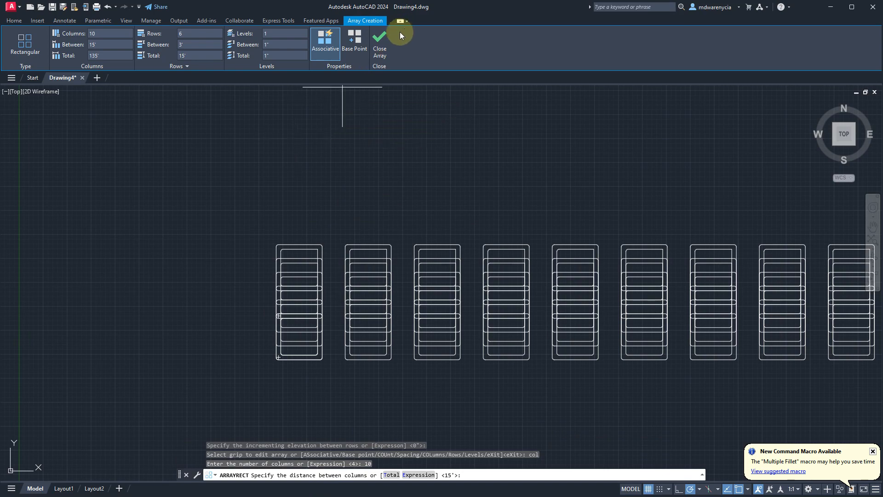
pyautogui.click(380, 46)
pyautogui.scroll(-7, 296, 257)
pyautogui.scroll(5, 282, 282)
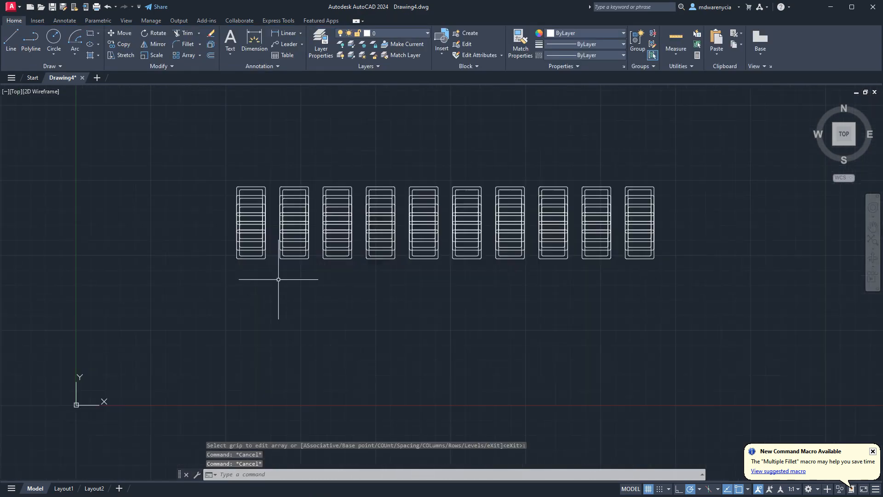
# Explode the rectangular array and select all of the resulting objects.
pyautogui.click(239, 172)
pyautogui.click(681, 303)
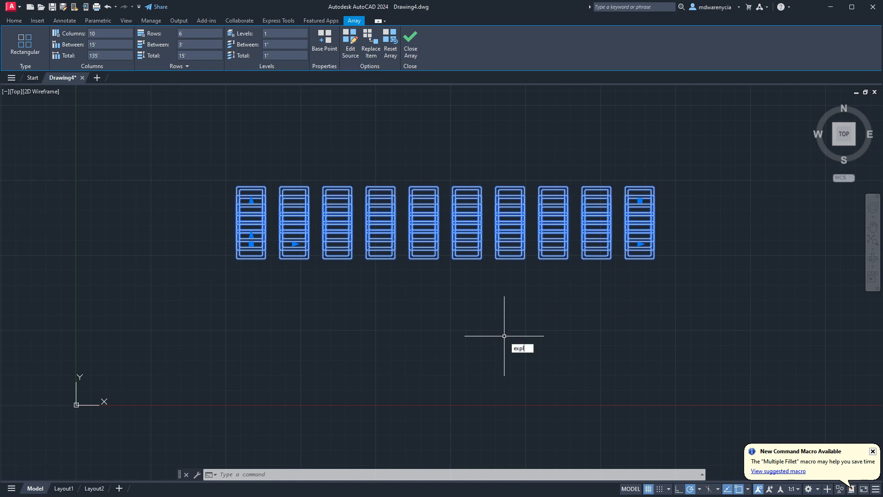
pyautogui.press('Return')
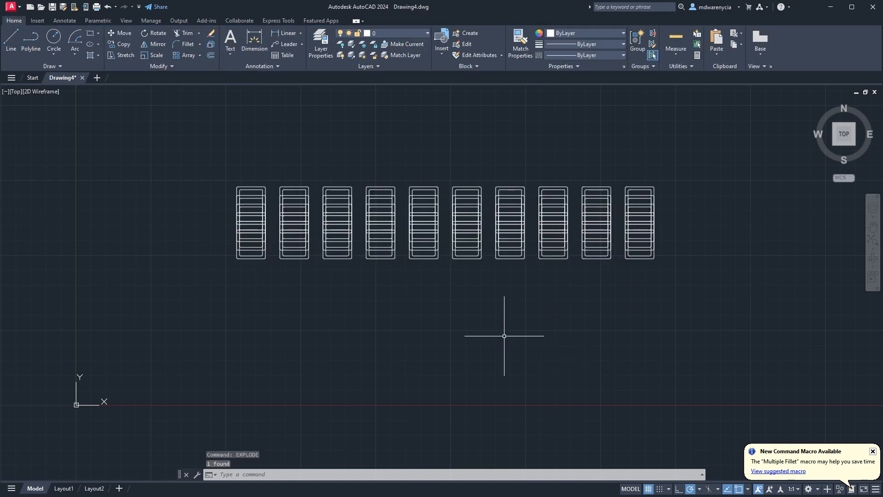
pyautogui.click(223, 173)
pyautogui.click(690, 276)
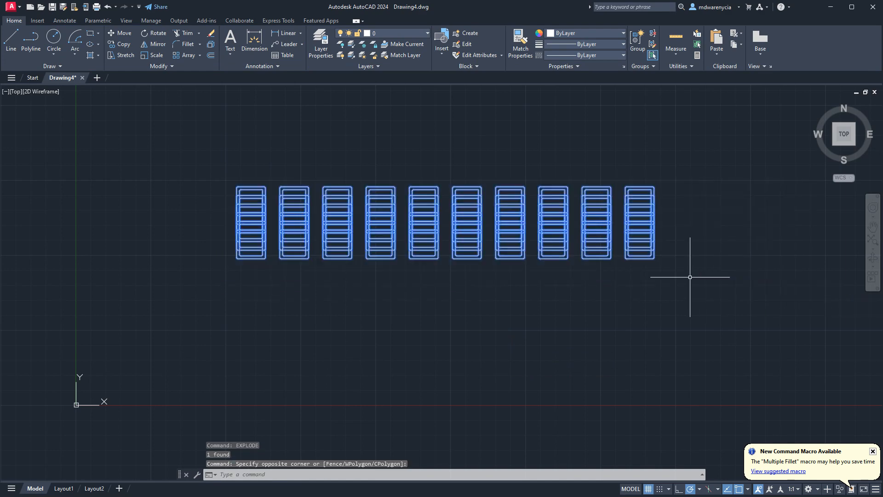
# Select single lines in the third column of the exploded array to examine whether they are separate objects.
pyautogui.press('Escape')
pyautogui.press('Escape')
pyautogui.click(331, 220)
pyautogui.click(328, 221)
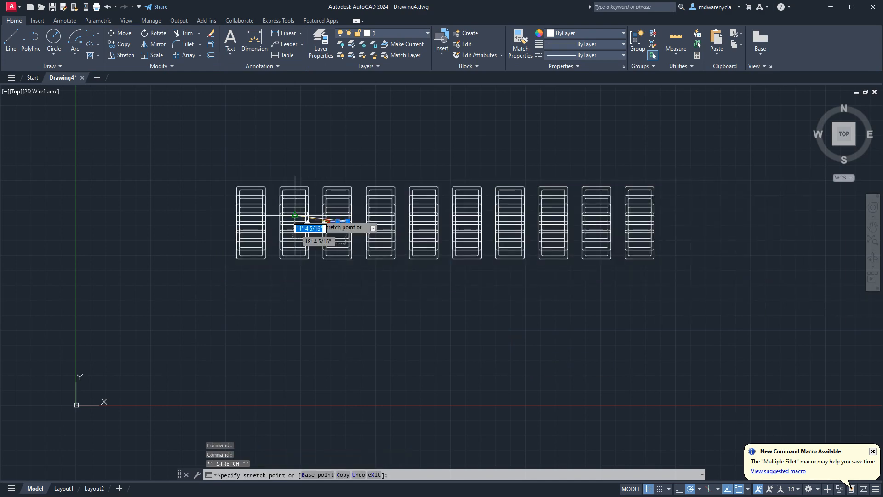
pyautogui.scroll(8, 529, 202)
pyautogui.press('Escape')
pyautogui.press('Escape')
pyautogui.click(571, 257)
pyautogui.click(530, 250)
pyautogui.scroll(-8, 530, 249)
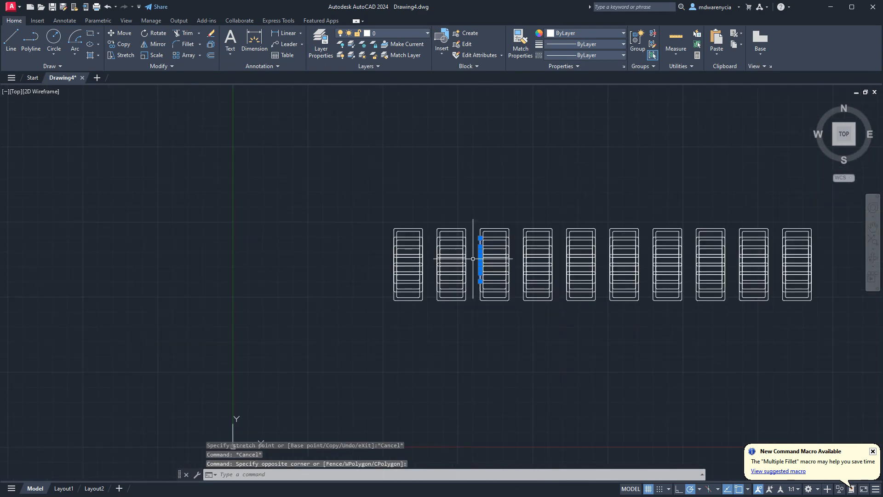
pyautogui.press('Escape')
# Erase all objects of the exploded array from the drawing.
pyautogui.click(341, 210)
pyautogui.click(832, 325)
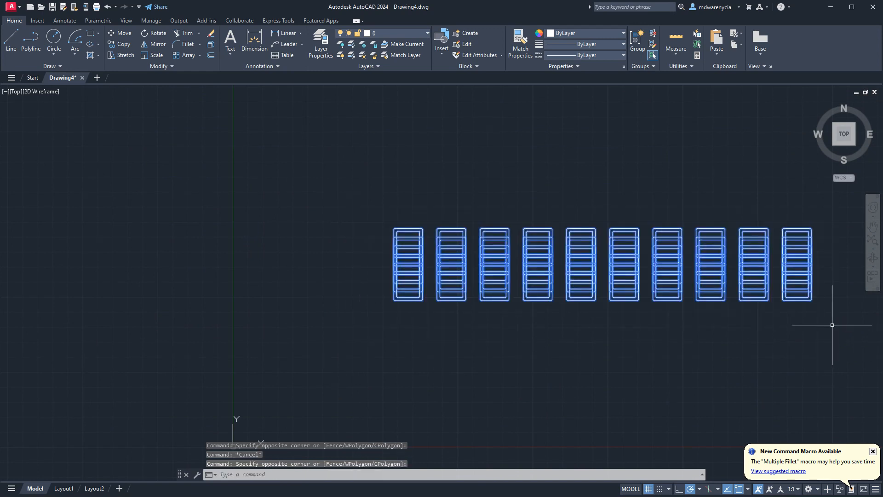
pyautogui.press('Delete')
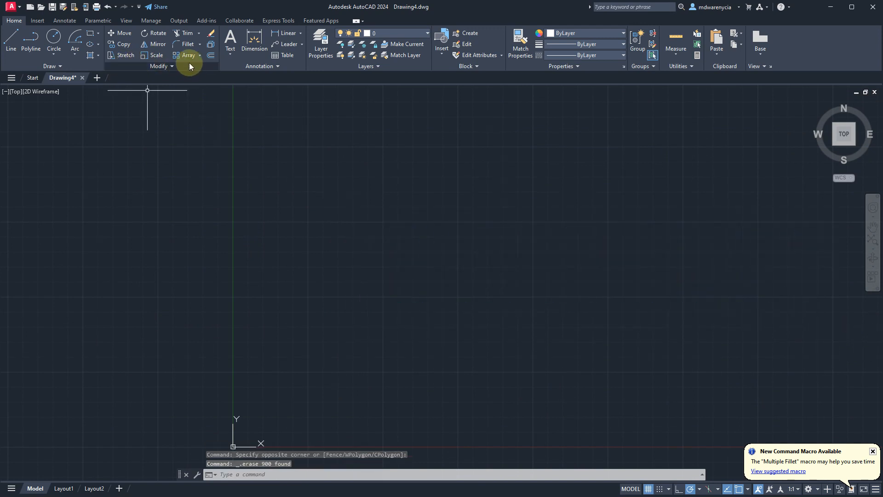
# Draw a horizontal line about 88' long across the upper part of the empty drawing area.
pyautogui.click(157, 67)
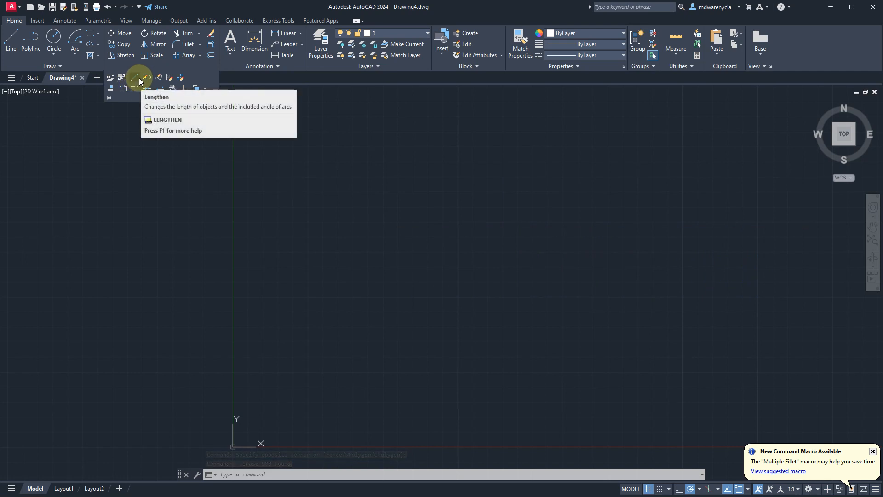
pyautogui.write('l')
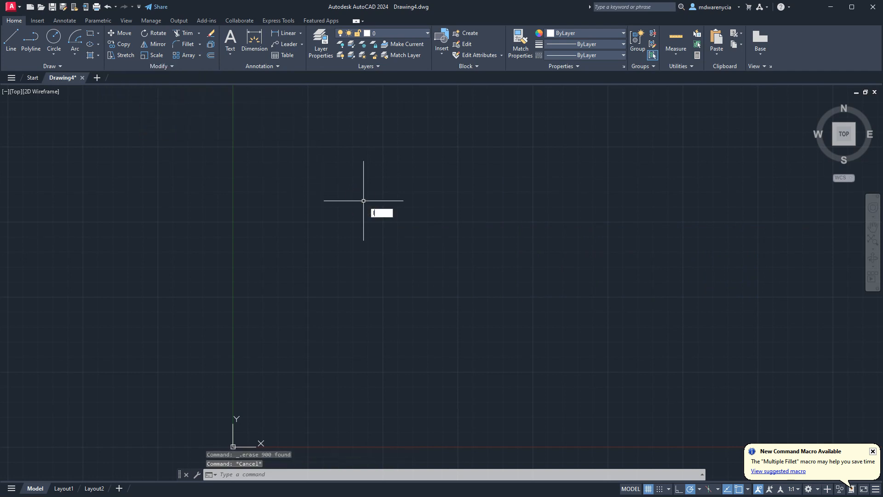
pyautogui.press('Return')
pyautogui.click(343, 197)
pyautogui.click(597, 197)
pyautogui.press('Return')
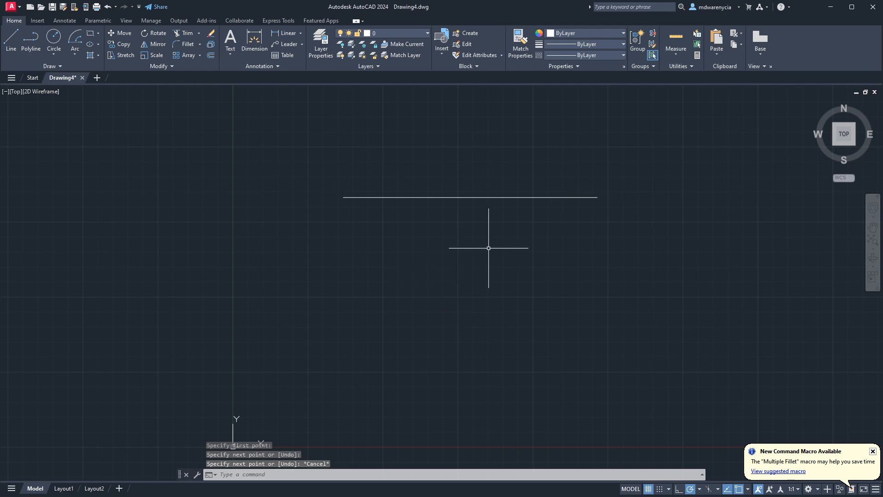
# Draw a short vertical line below the middle of the horizontal line without touching it.
pyautogui.press('Return')
pyautogui.click(467, 241)
pyautogui.click(468, 314)
pyautogui.press('Escape')
pyautogui.press('Escape')
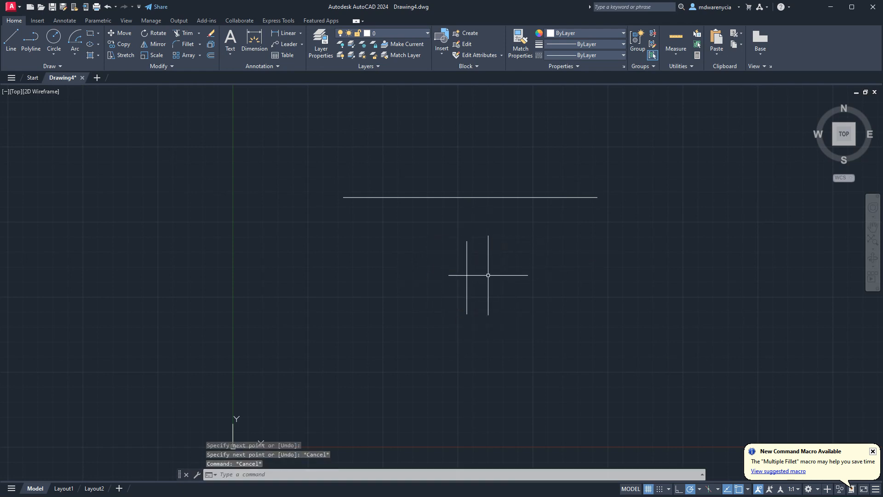
pyautogui.click(483, 271)
pyautogui.click(452, 252)
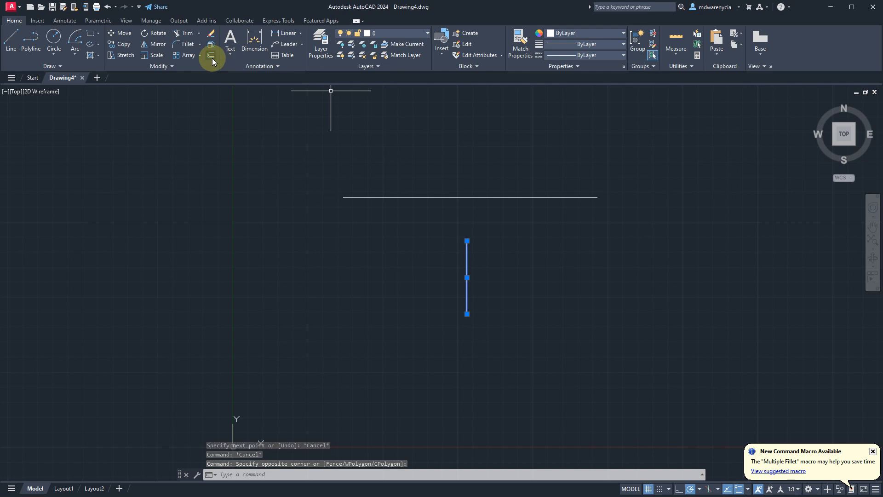
pyautogui.write('o')
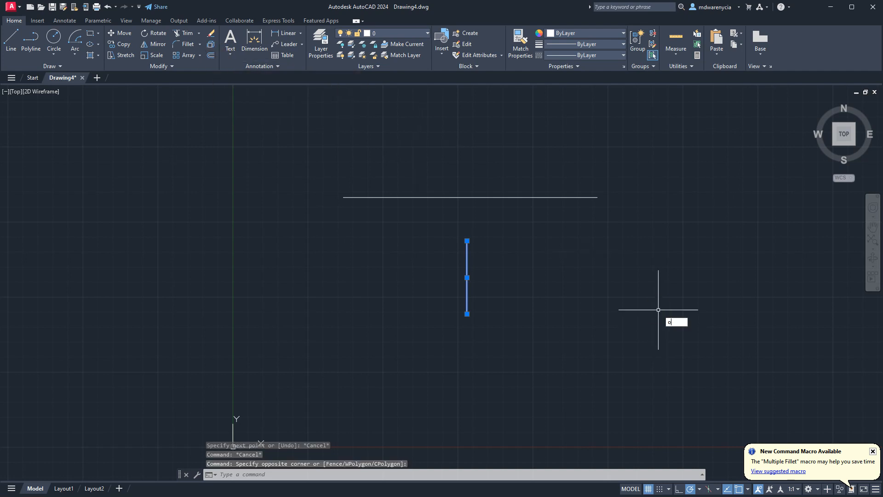
pyautogui.press('Return')
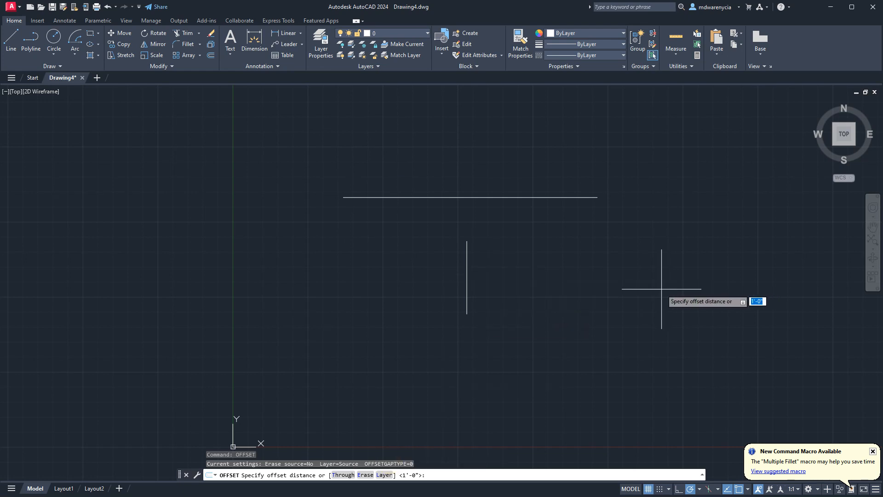
pyautogui.press('Escape')
pyautogui.press('Escape')
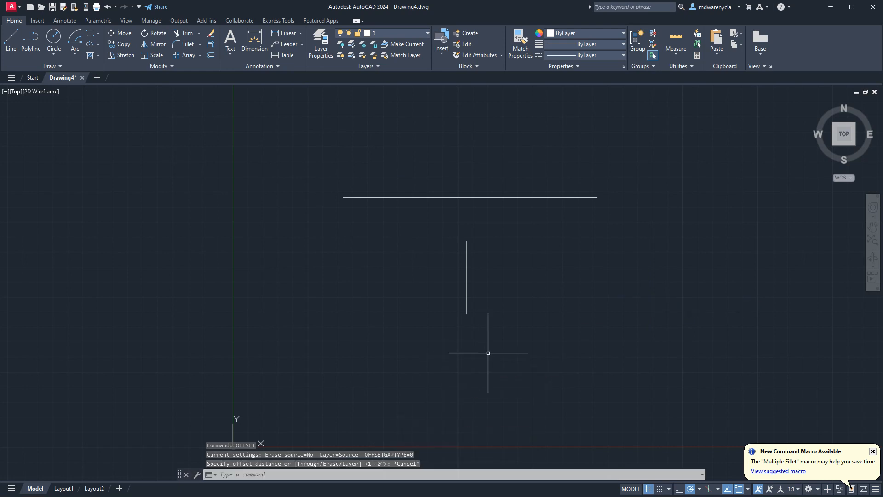
# Offset the vertical line by 6" to create a close parallel line beside it.
pyautogui.click(497, 353)
pyautogui.click(436, 305)
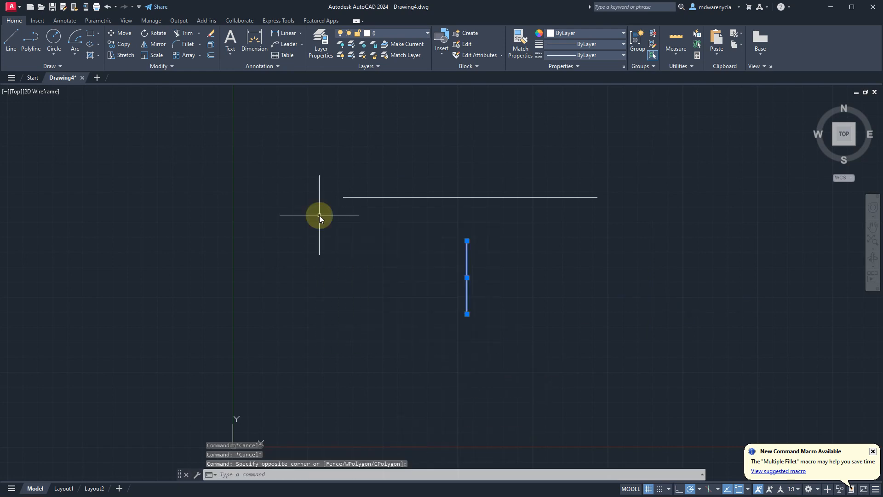
pyautogui.write('o')
pyautogui.press('Return')
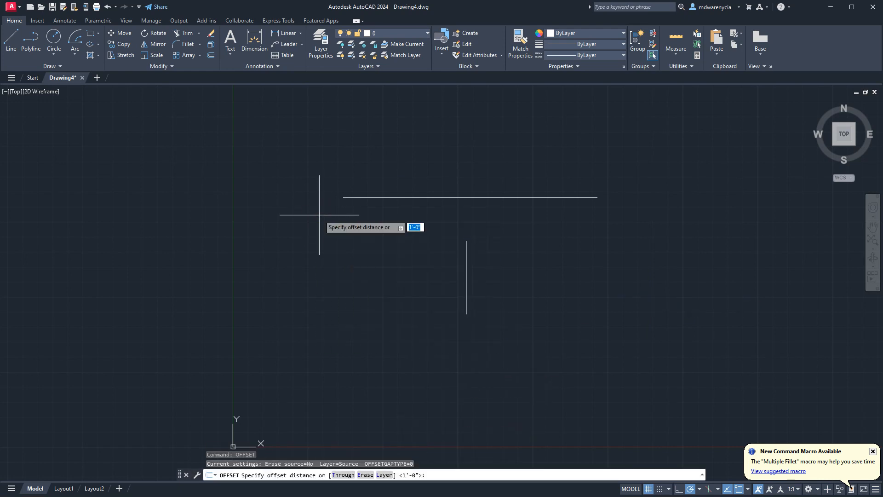
pyautogui.write('6"')
pyautogui.press('Return')
pyautogui.click(467, 241)
pyautogui.scroll(6, 503, 301)
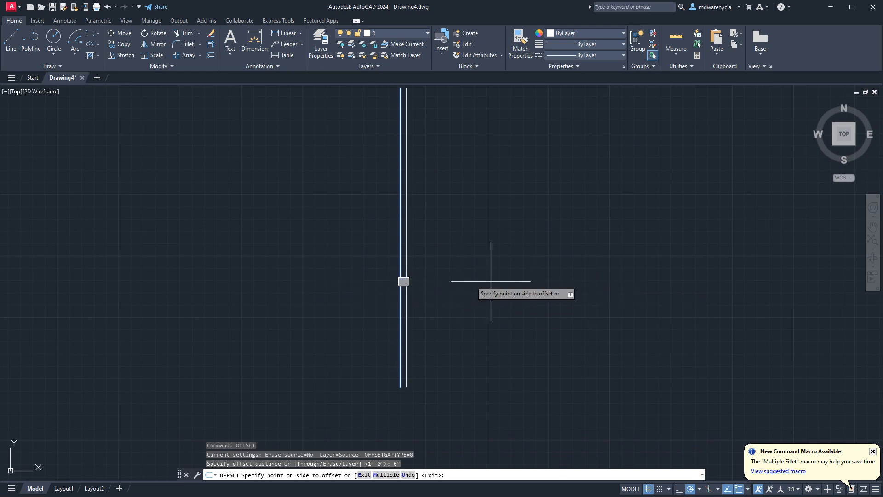
pyautogui.scroll(-4, 336, 293)
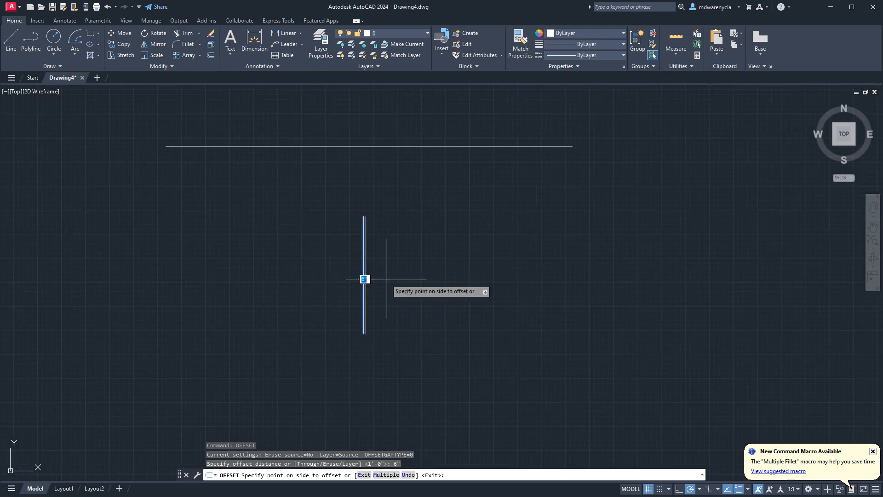
pyautogui.click(263, 278)
pyautogui.scroll(3, 375, 200)
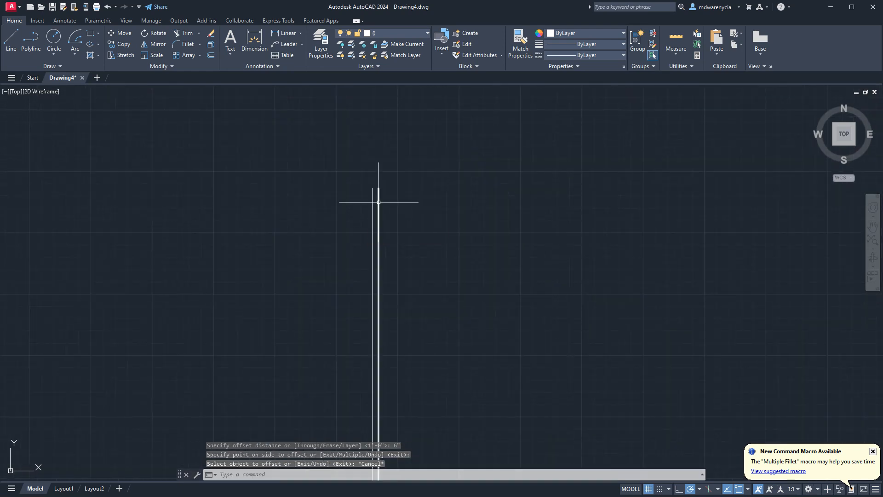
pyautogui.press('Escape')
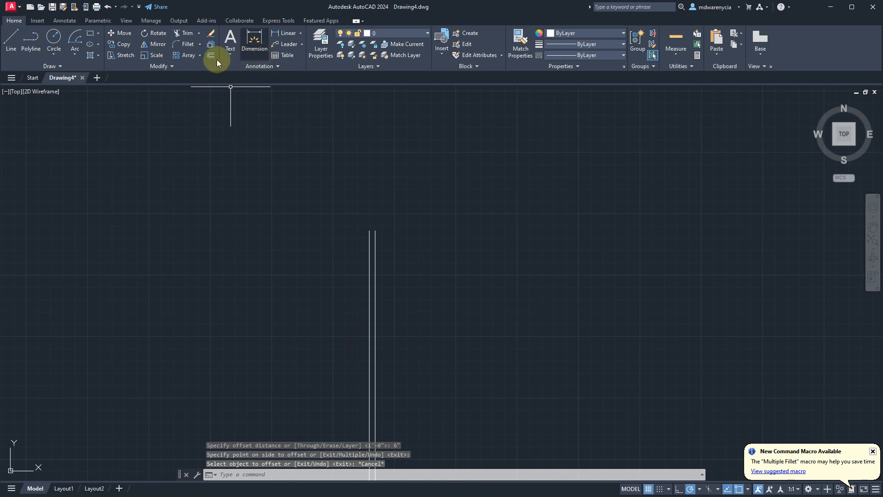
# Measure the horizontal line's length with the Lengthen command, accept the default total length, and leave the command.
pyautogui.click(172, 66)
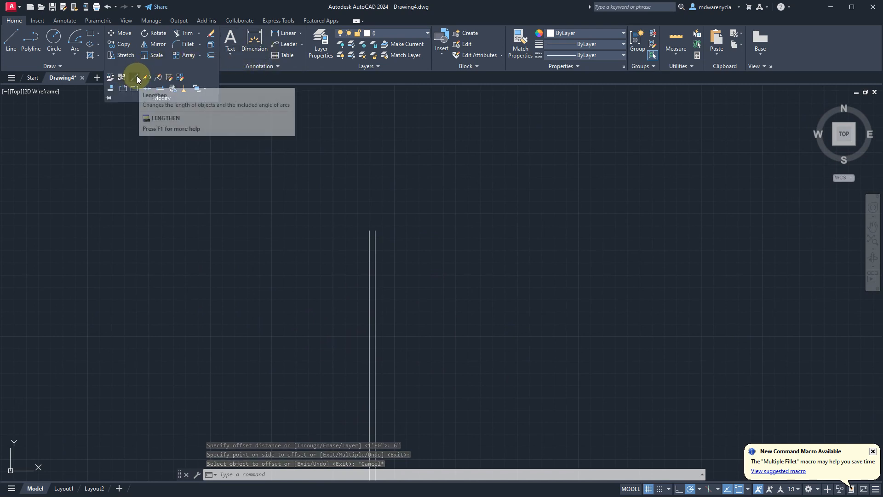
pyautogui.press('Escape')
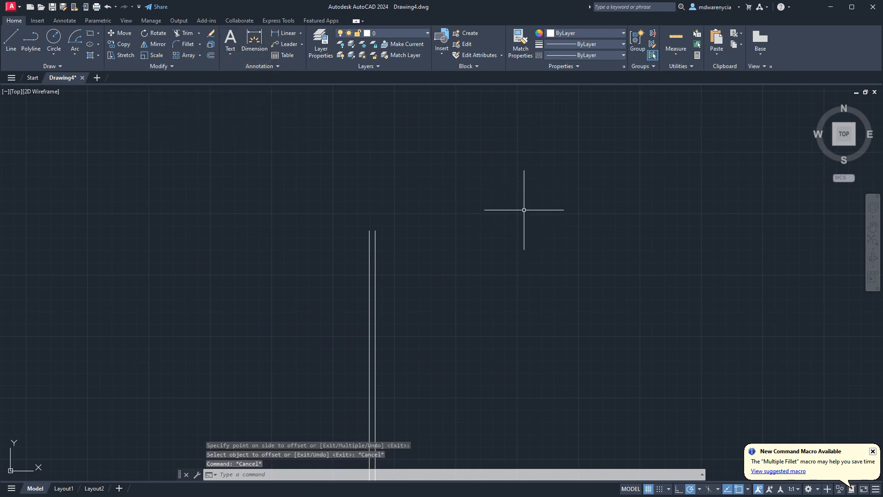
pyautogui.scroll(-3, 552, 232)
pyautogui.write(';e')
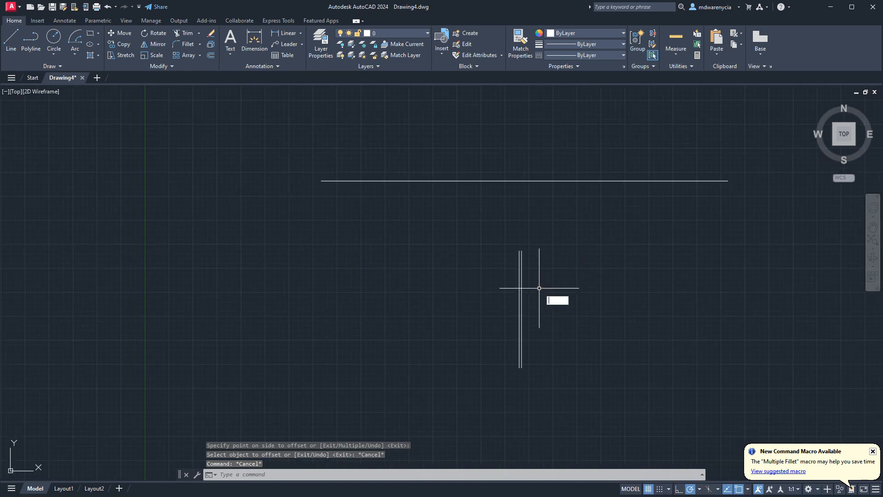
pyautogui.write('n')
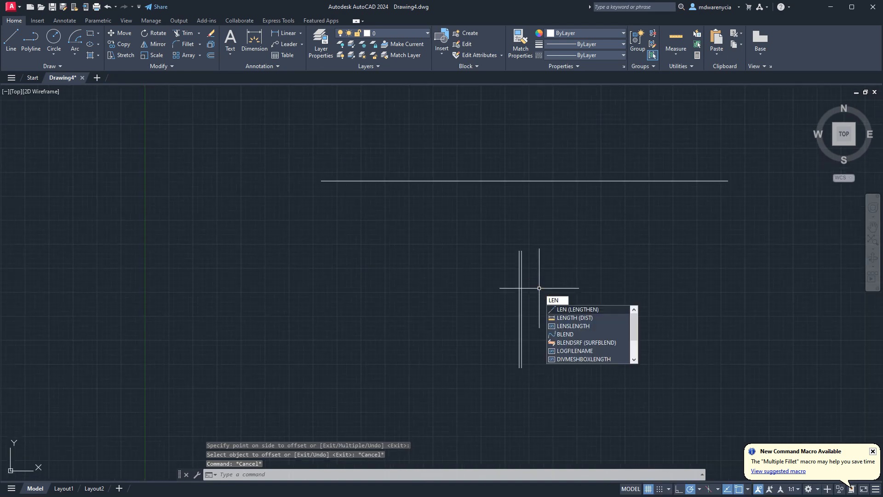
pyautogui.press('Return')
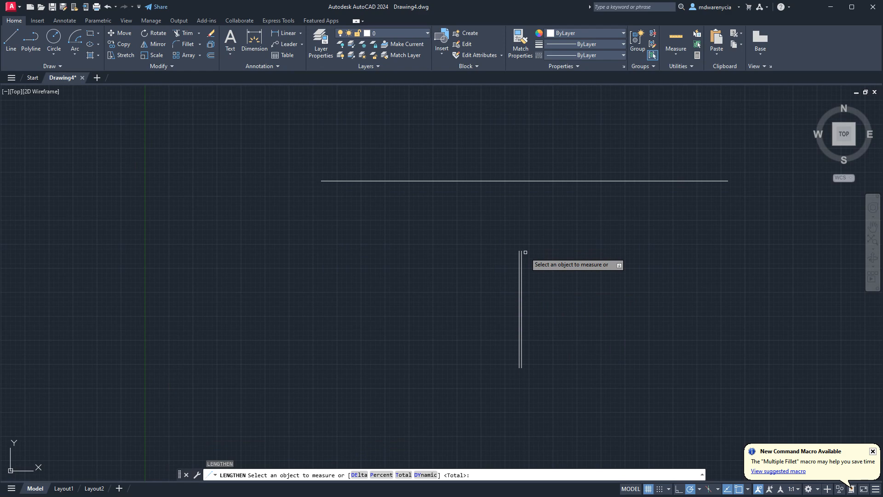
pyautogui.click(542, 181)
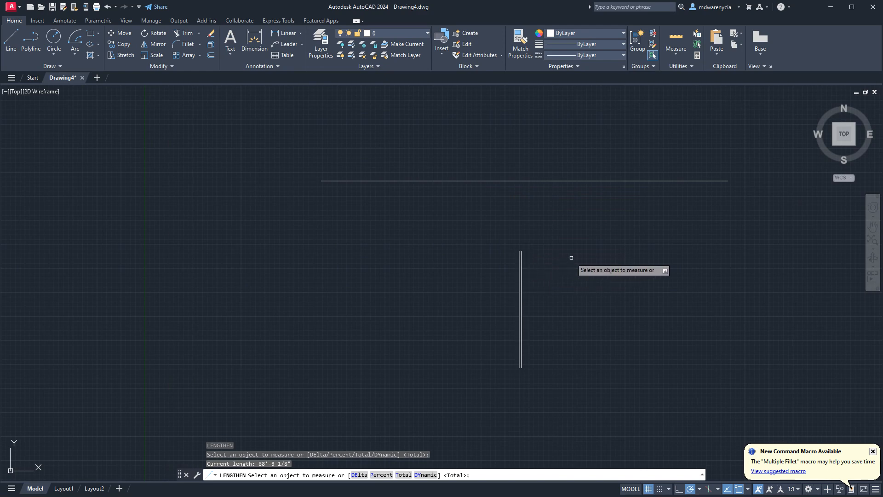
pyautogui.press('Return')
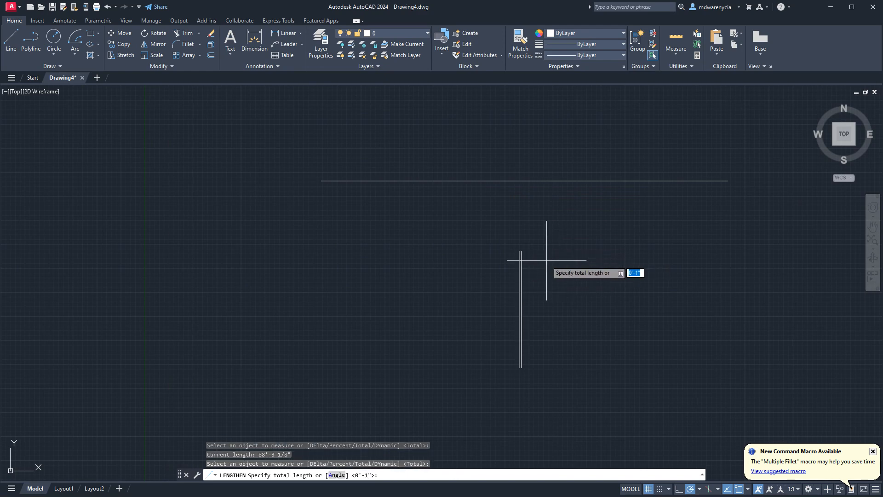
pyautogui.press('Return')
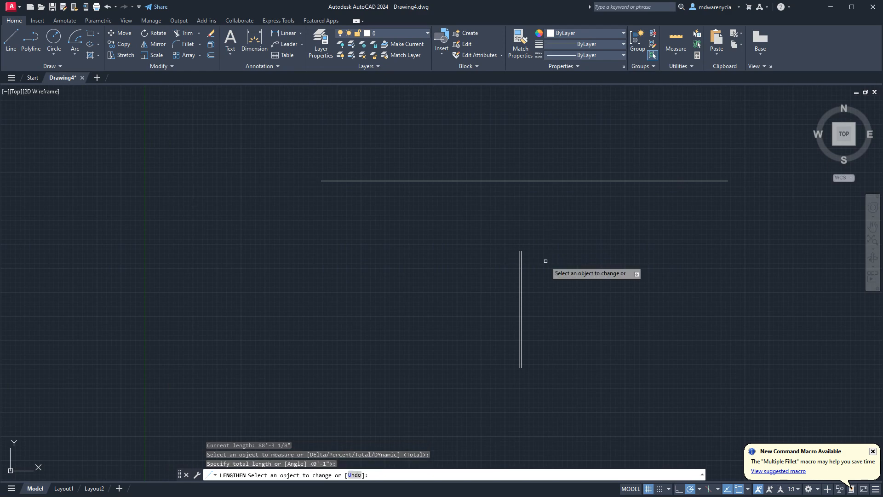
pyautogui.press('Escape')
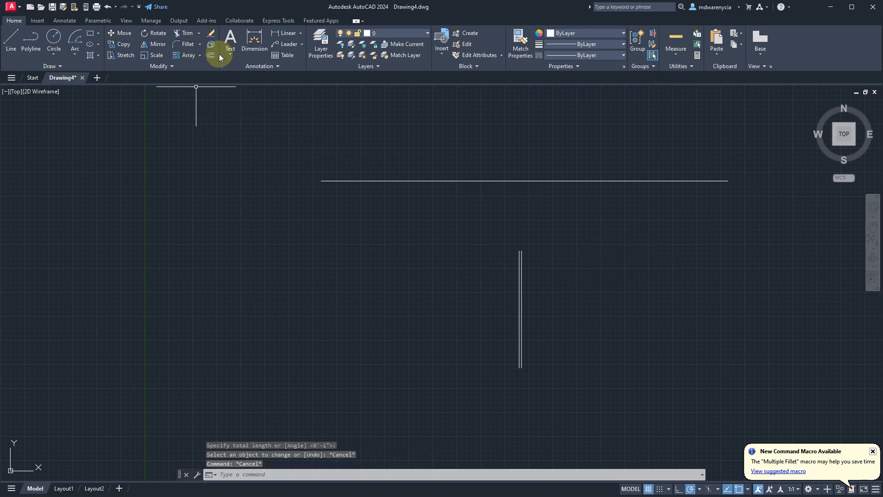
pyautogui.click(173, 71)
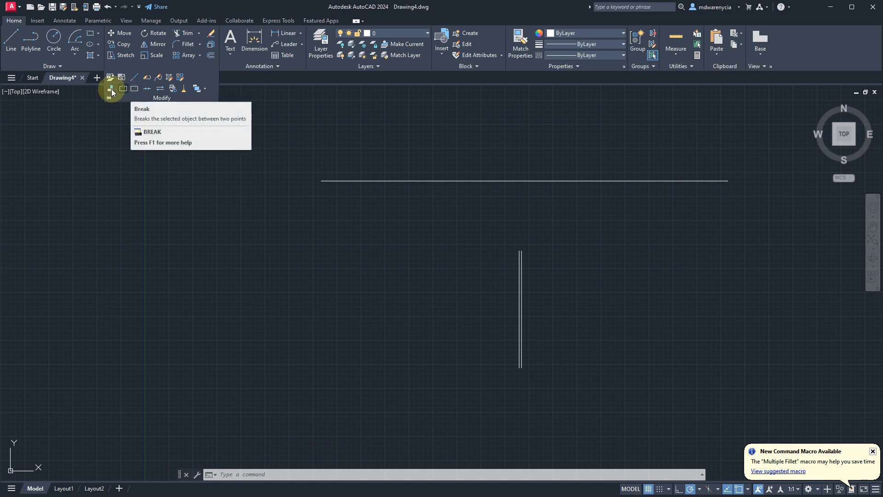
pyautogui.click(521, 274)
pyautogui.press('Escape')
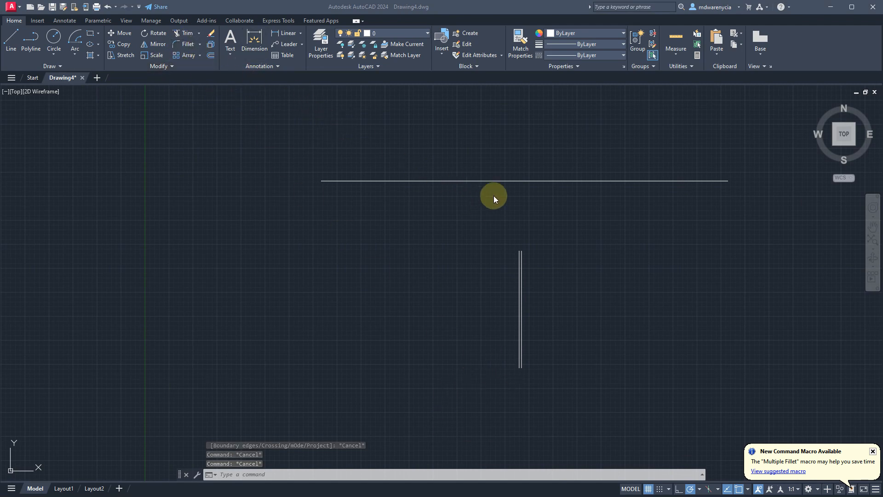
pyautogui.click(596, 114)
pyautogui.press('Escape')
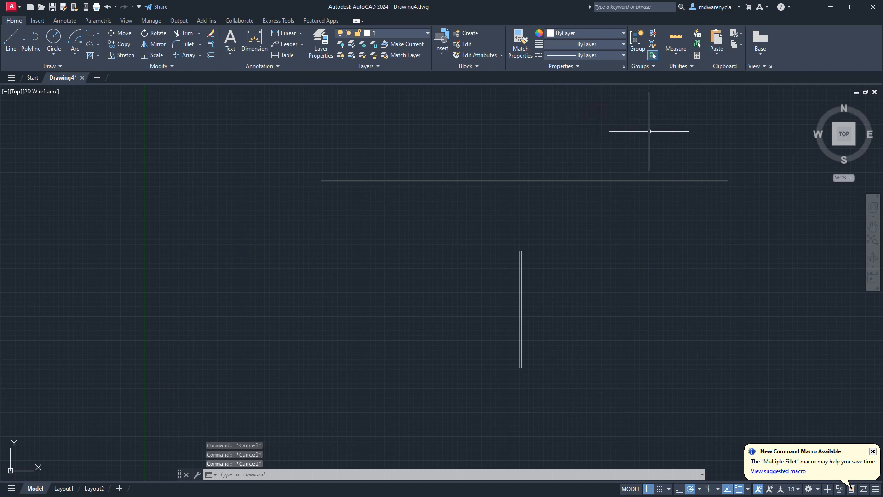
# Try to extend the right vertical line toward the horizontal line with the vertical line preselected.
pyautogui.click(521, 310)
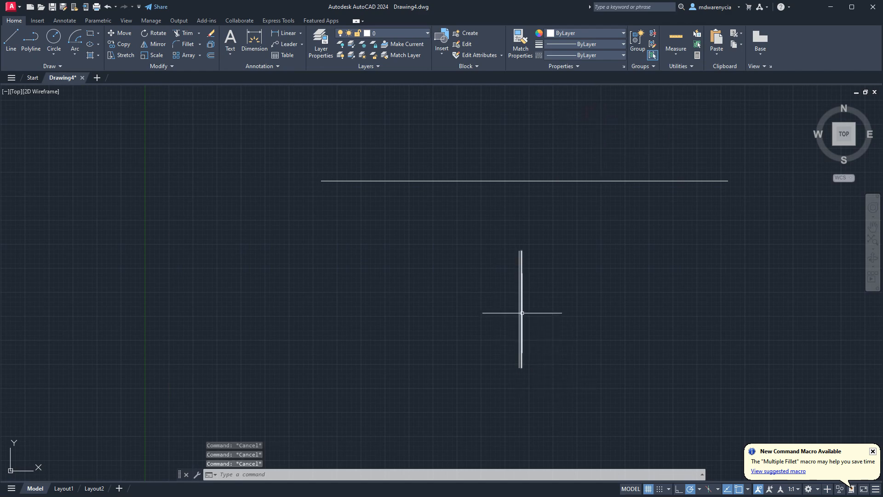
pyautogui.write('e')
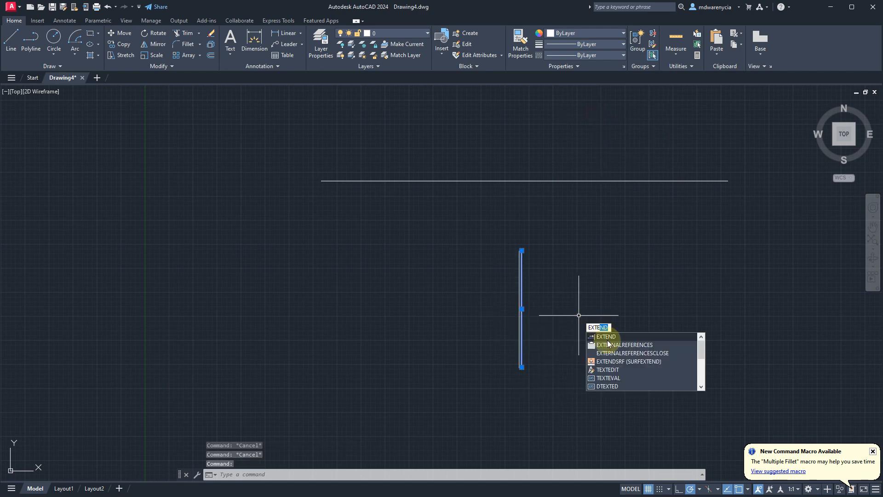
pyautogui.click(605, 337)
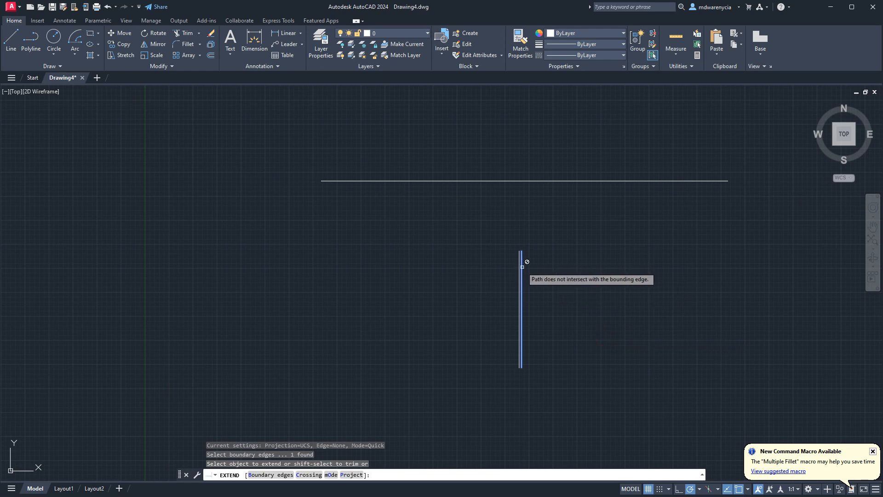
pyautogui.press('Escape')
pyautogui.press('Escape')
pyautogui.press('Escape')
pyautogui.press('Escape')
# Extend the right vertical line up to the horizontal line, leave the command, and undo the extension.
pyautogui.write('ex')
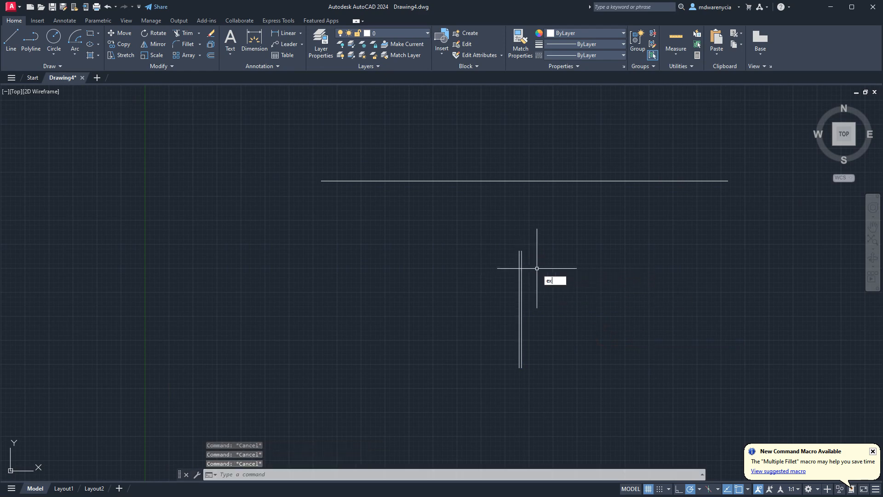
pyautogui.press('Return')
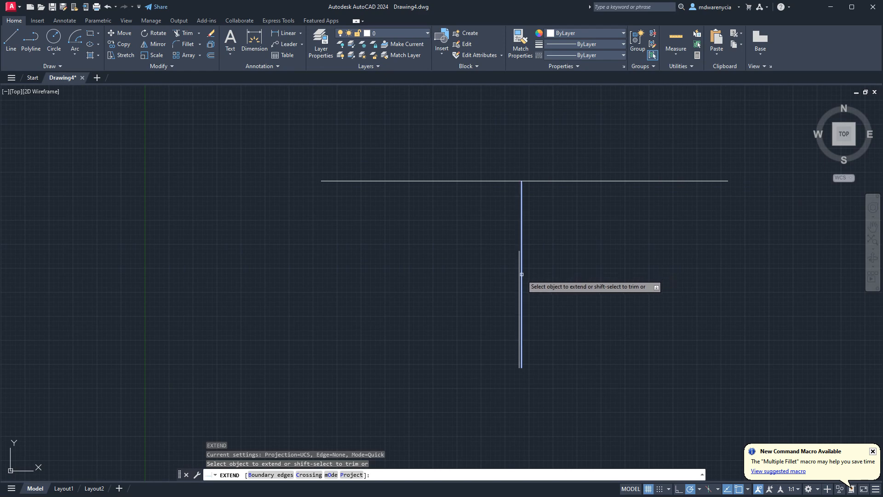
pyautogui.click(522, 274)
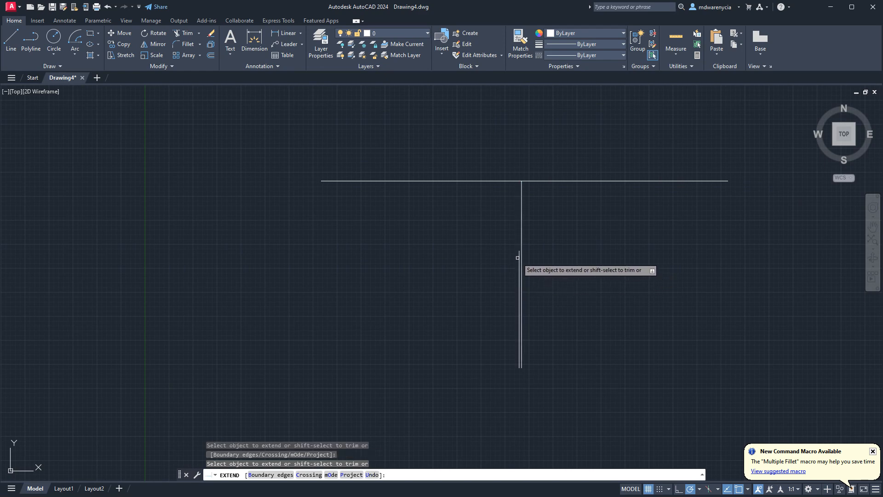
pyautogui.press('Escape')
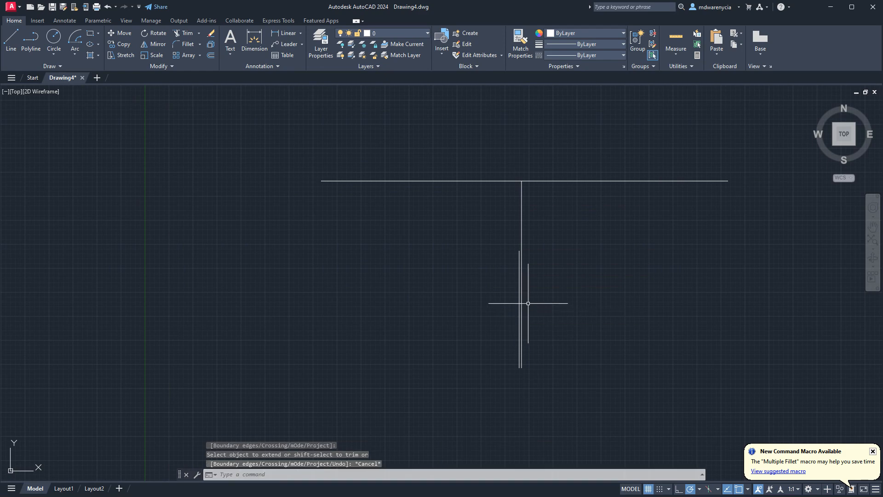
pyautogui.hotkey('ctrl', 'z')
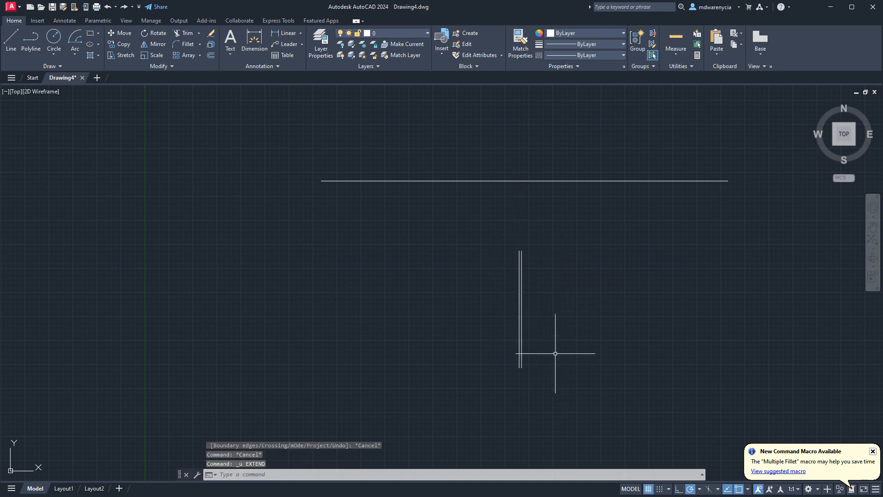
pyautogui.scroll(4, 519, 276)
pyautogui.click(558, 310)
pyautogui.click(434, 266)
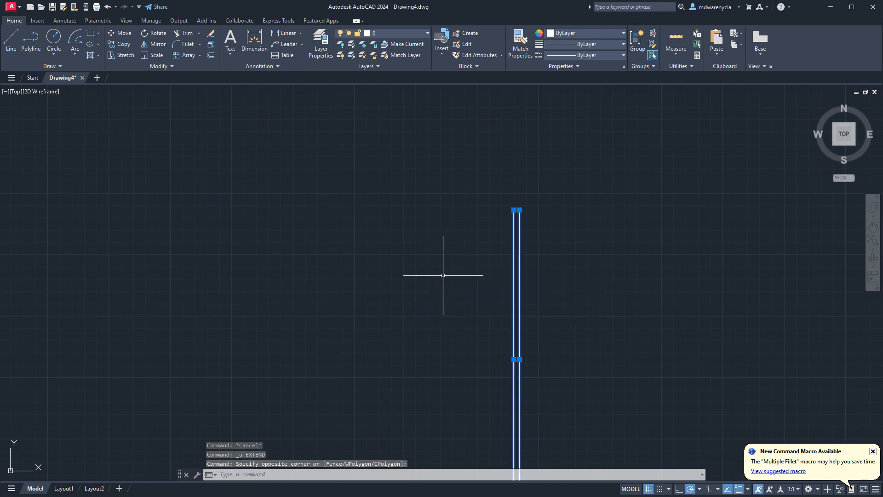
pyautogui.scroll(-5, 460, 248)
pyautogui.scroll(5, 454, 241)
pyautogui.press('Escape')
pyautogui.click(509, 171)
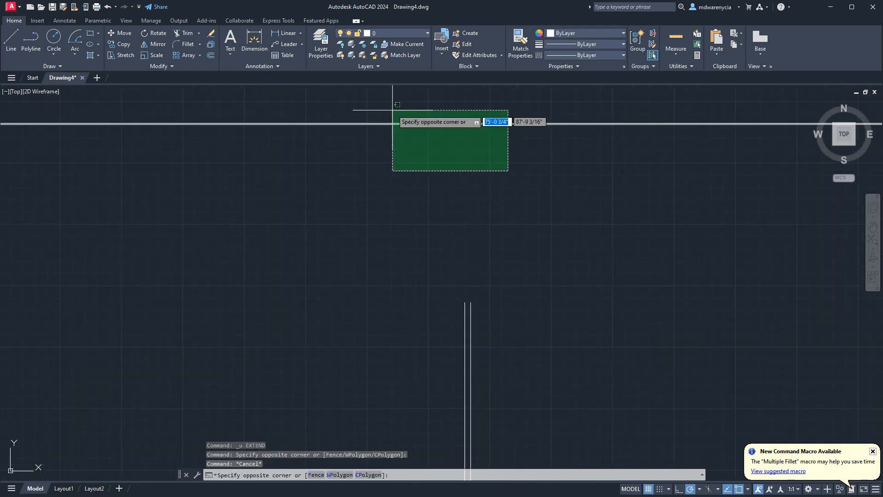
pyautogui.press('Escape')
pyautogui.click(483, 349)
pyautogui.click(448, 345)
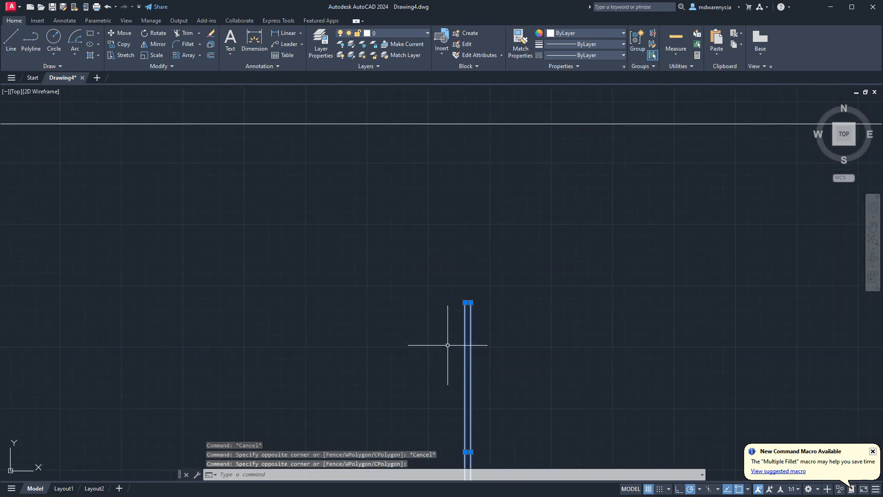
pyautogui.write('ext')
pyautogui.press('Return')
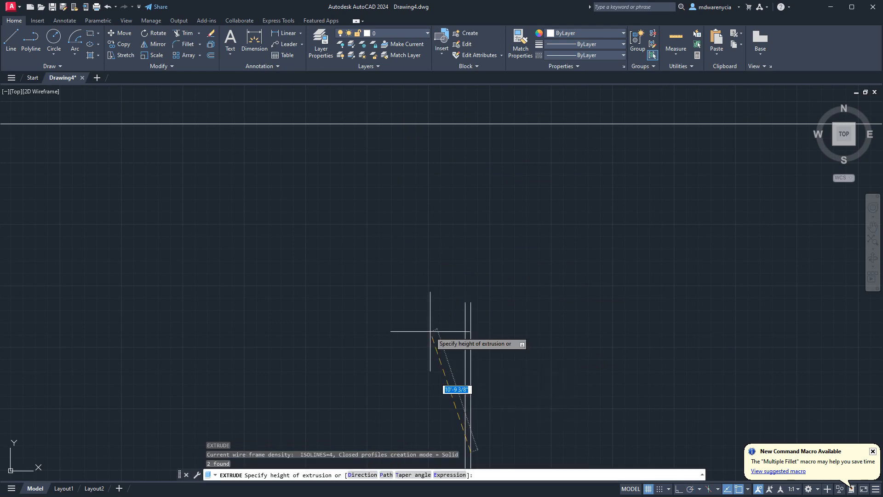
pyautogui.press('Escape')
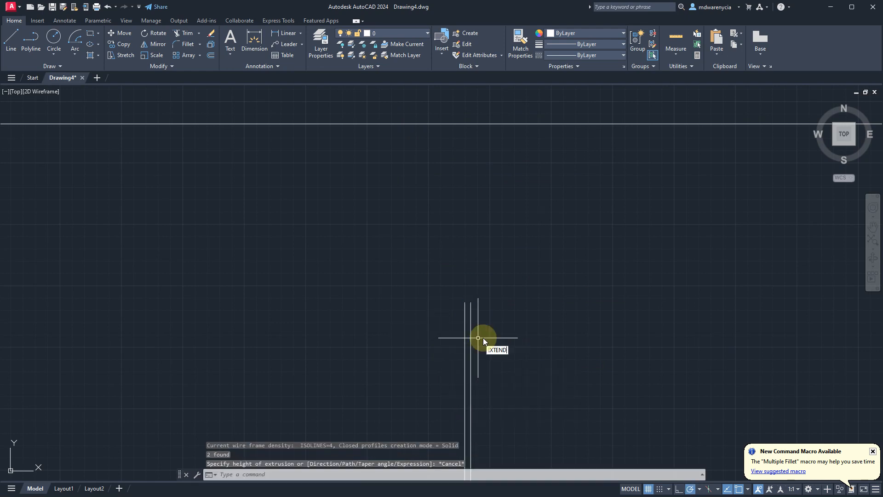
# Extend both parallel vertical lines up to the horizontal line.
pyautogui.click(506, 359)
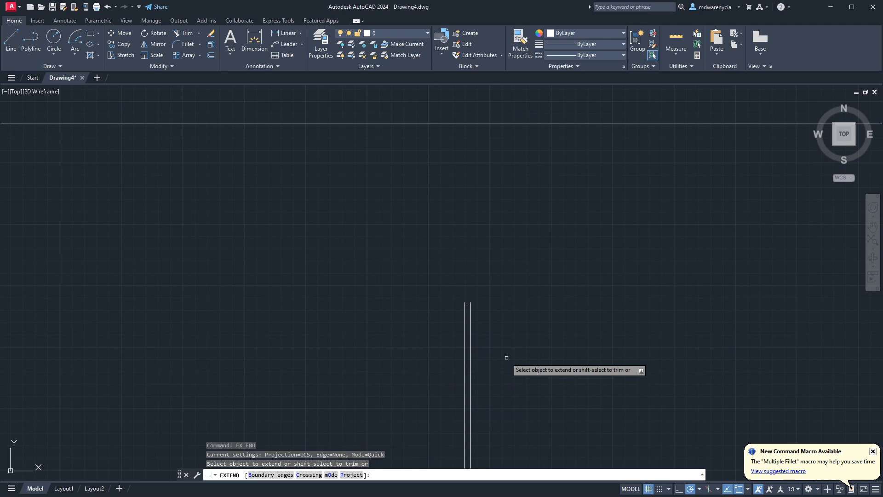
pyautogui.click(465, 338)
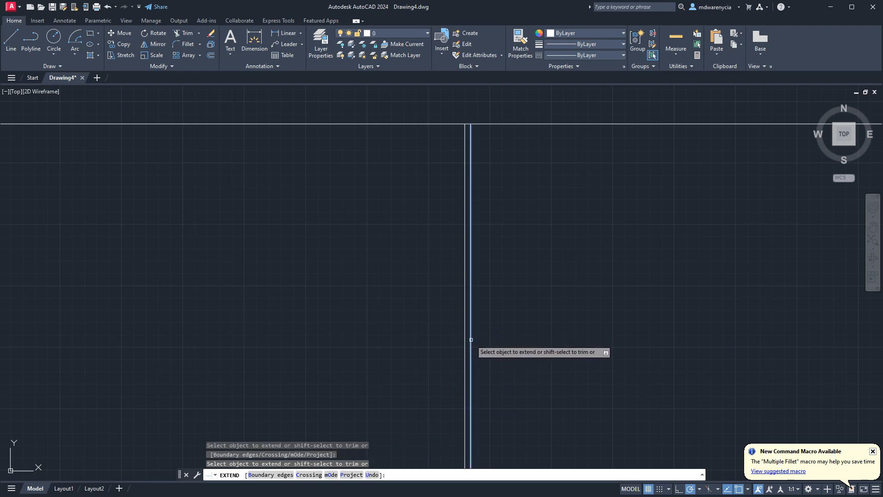
pyautogui.click(470, 343)
pyautogui.scroll(-5, 448, 115)
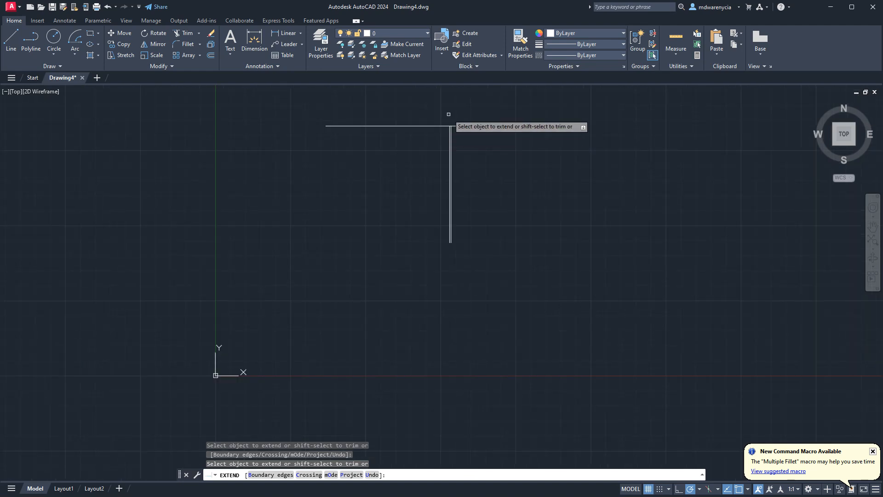
pyautogui.press('Escape')
# Trim the short piece of the horizontal line between the two vertical lines to open the junction.
pyautogui.scroll(5, 451, 117)
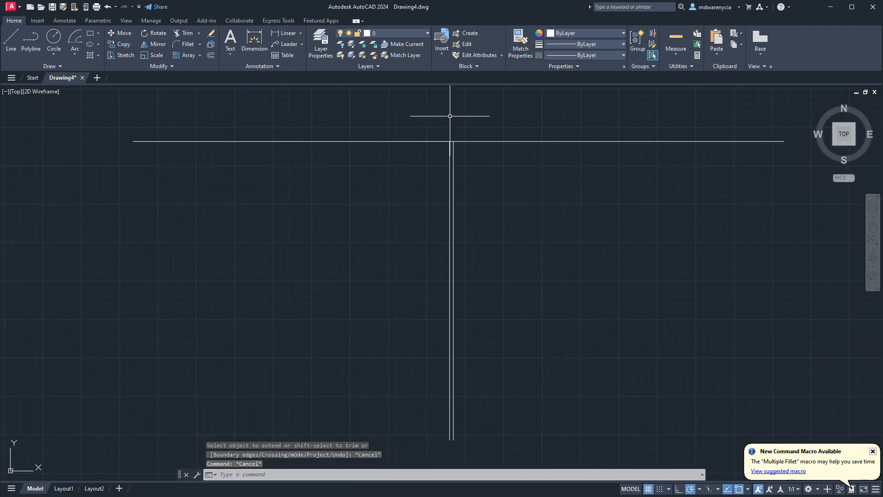
pyautogui.scroll(4, 470, 173)
pyautogui.click(525, 138)
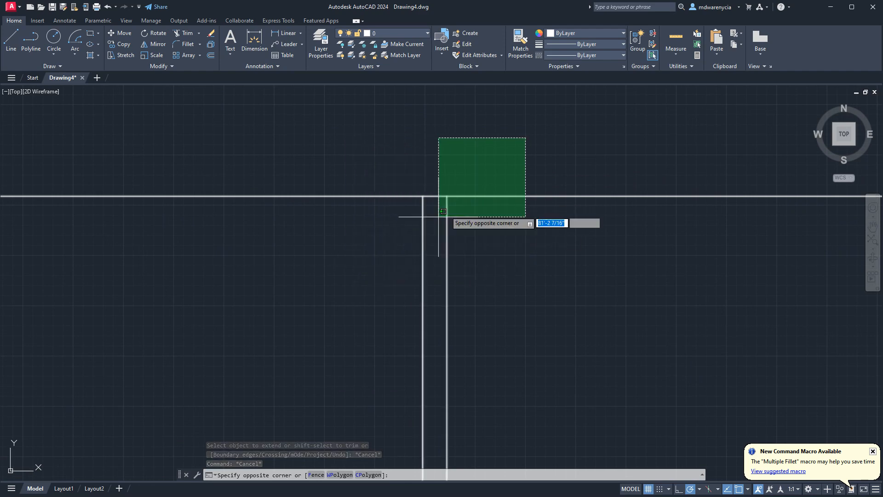
pyautogui.click(397, 220)
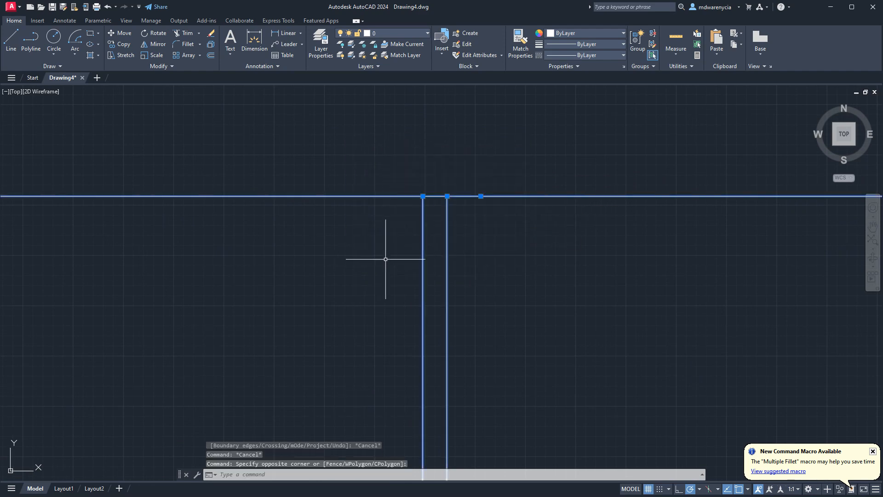
pyautogui.write('tr')
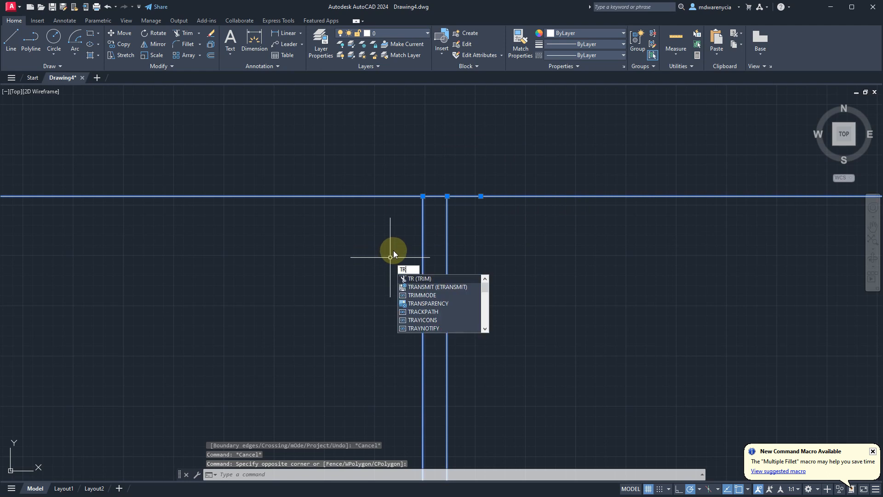
pyautogui.press('Return')
pyautogui.click(434, 196)
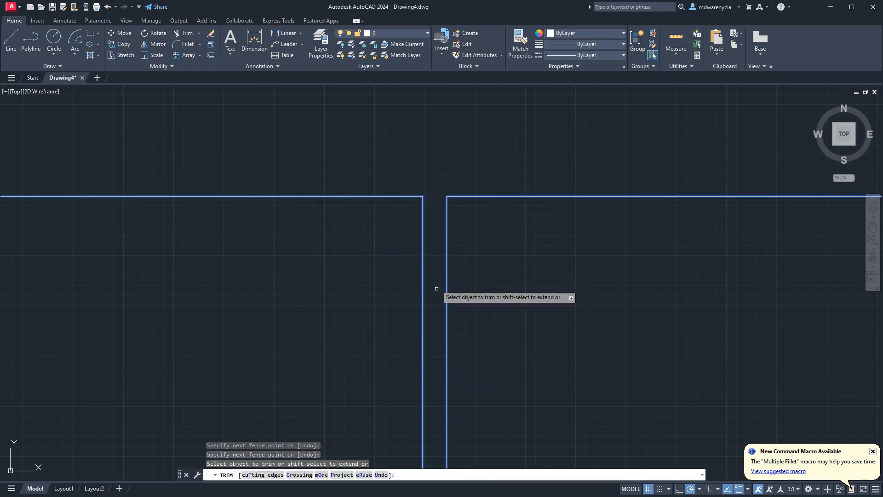
pyautogui.scroll(-5, 435, 290)
pyautogui.press('Escape')
# Erase all the lines of the T-shaped figure.
pyautogui.scroll(-6, 437, 306)
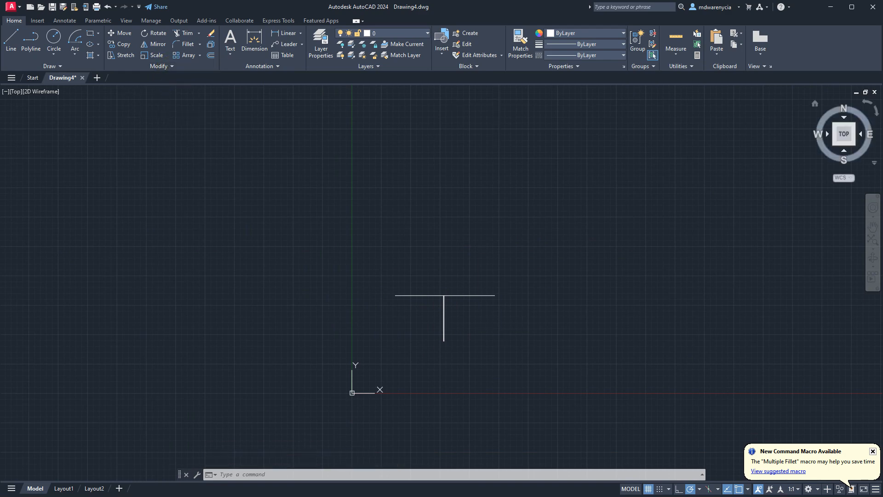
pyautogui.scroll(10, 459, 293)
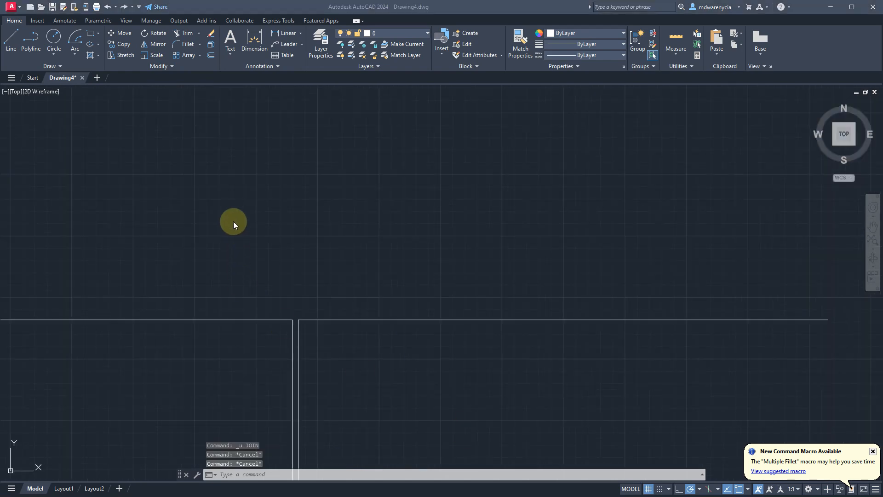
pyautogui.scroll(-6, 261, 201)
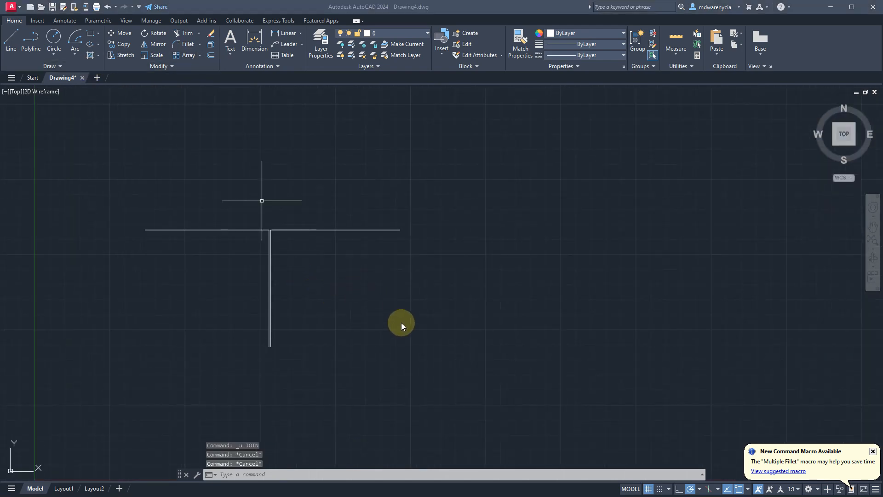
pyautogui.click(341, 276)
pyautogui.click(166, 192)
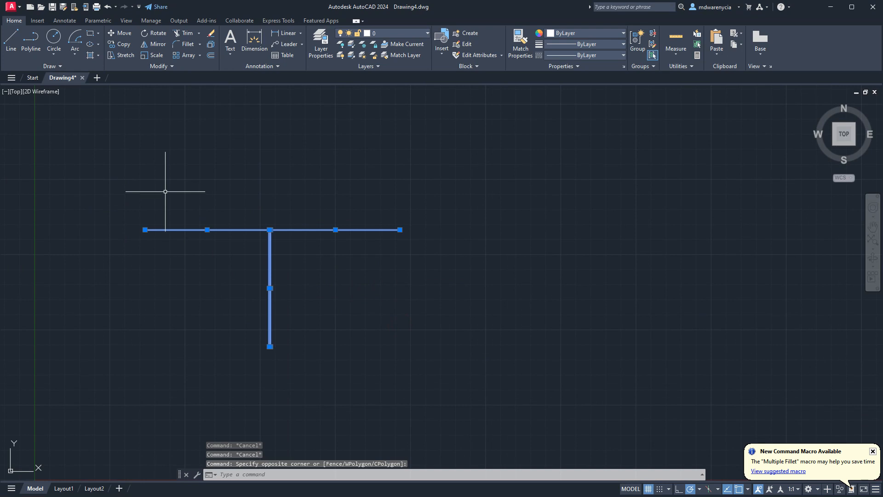
pyautogui.press('Delete')
# Draw an L shape with the Line command, going vertically down and then horizontally to the right.
pyautogui.write('l')
pyautogui.press('Return')
pyautogui.click(271, 186)
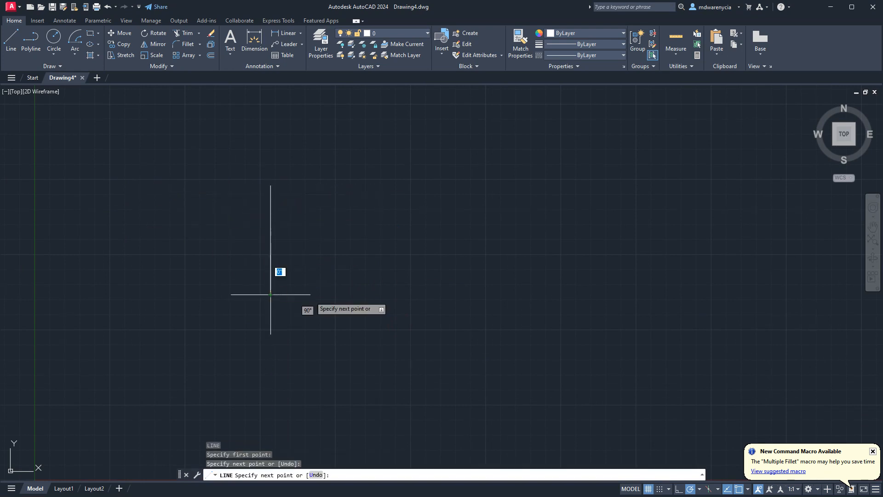
pyautogui.click(271, 295)
pyautogui.click(435, 295)
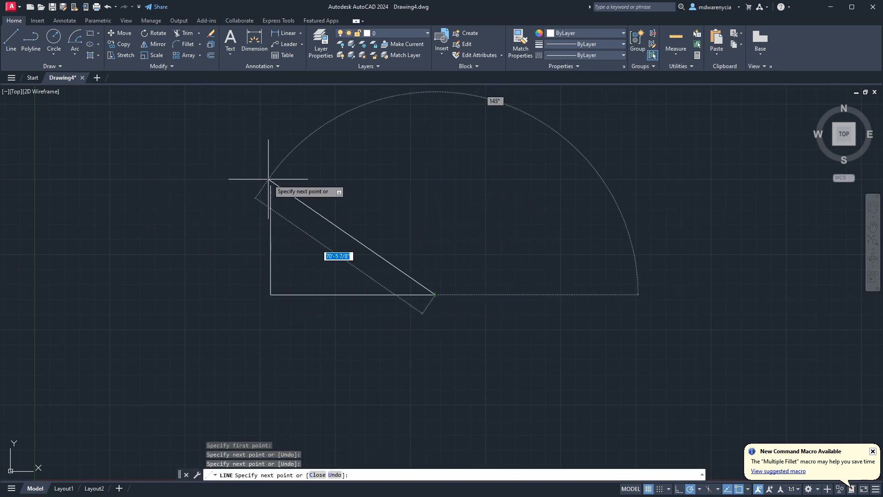
pyautogui.press('Escape')
pyautogui.press('Escape')
pyautogui.press('Escape')
# Erase both lines of the L shape.
pyautogui.click(193, 172)
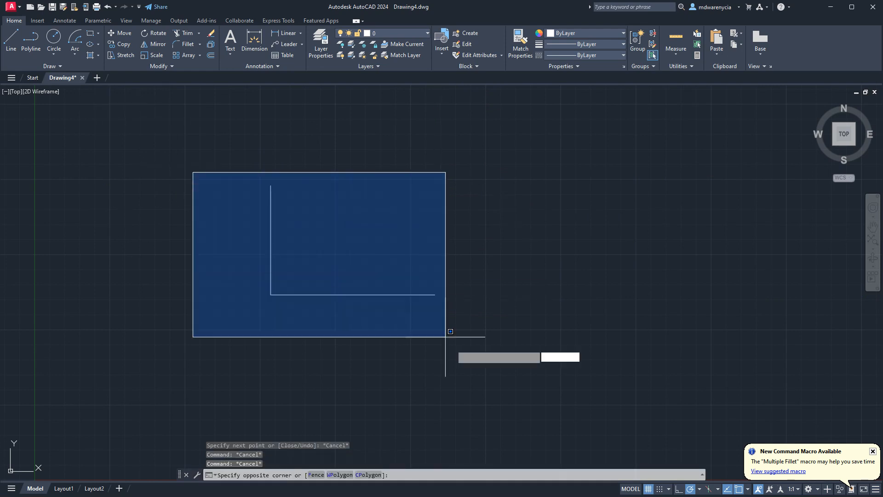
pyautogui.click(445, 337)
pyautogui.press('Delete')
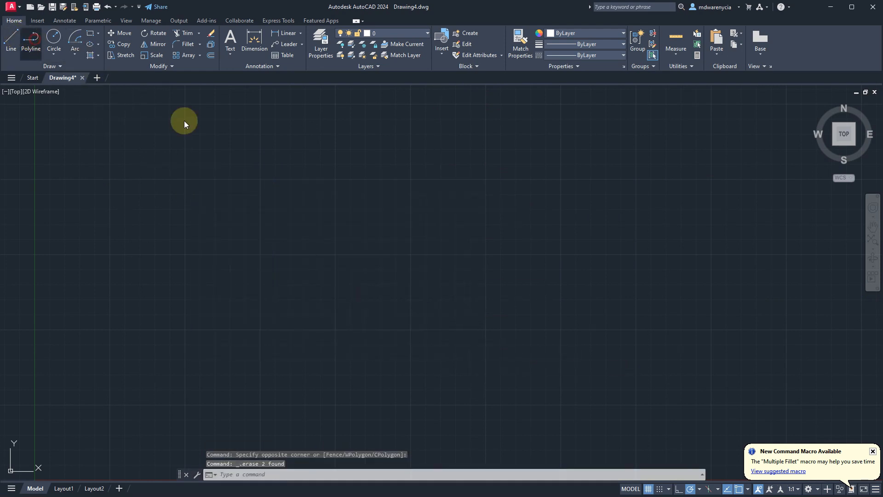
# Draw a closed four-sided polyline with a vertical left edge, a horizontal base and a high apex between the base ends.
pyautogui.click(315, 201)
pyautogui.click(315, 282)
pyautogui.click(435, 282)
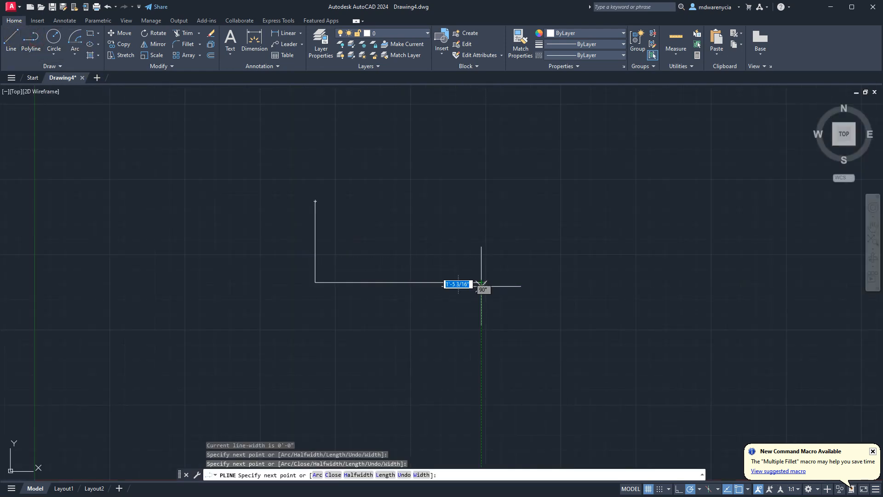
pyautogui.click(481, 282)
pyautogui.click(378, 115)
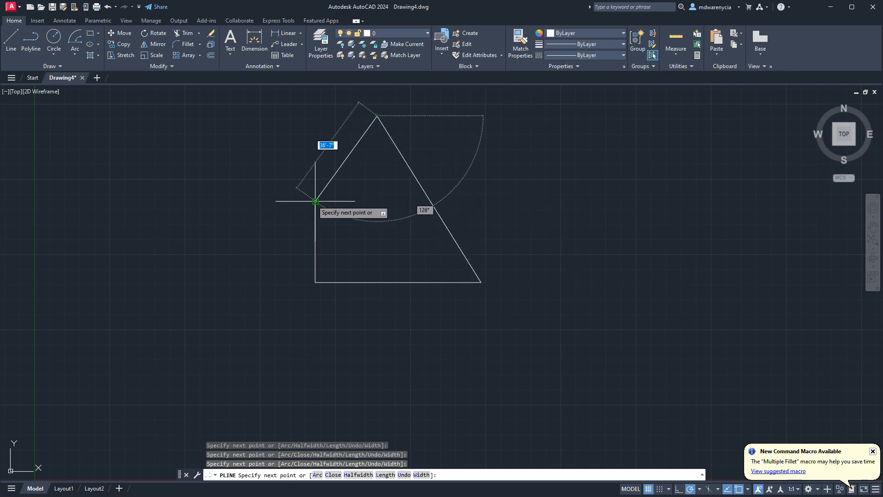
pyautogui.click(315, 201)
pyautogui.press('Escape')
pyautogui.press('Escape')
# Explode the four-sided polyline into separate lines.
pyautogui.click(326, 217)
pyautogui.click(240, 260)
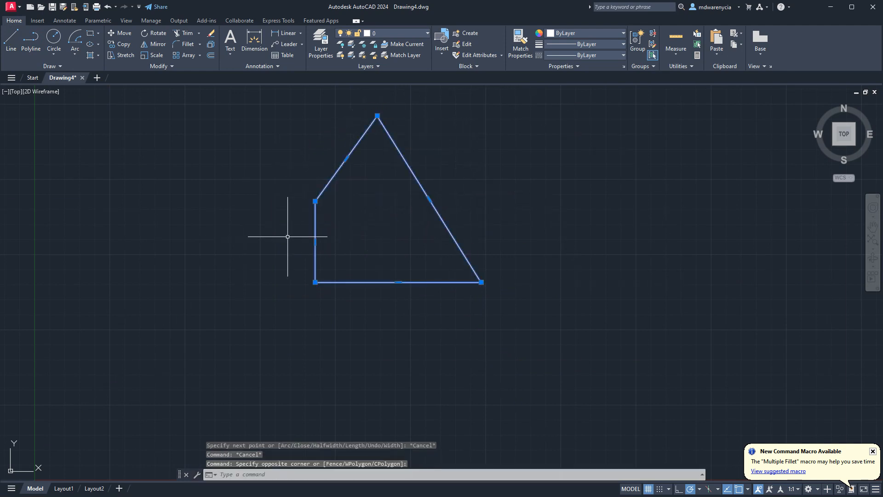
pyautogui.write('explode')
pyautogui.press('Return')
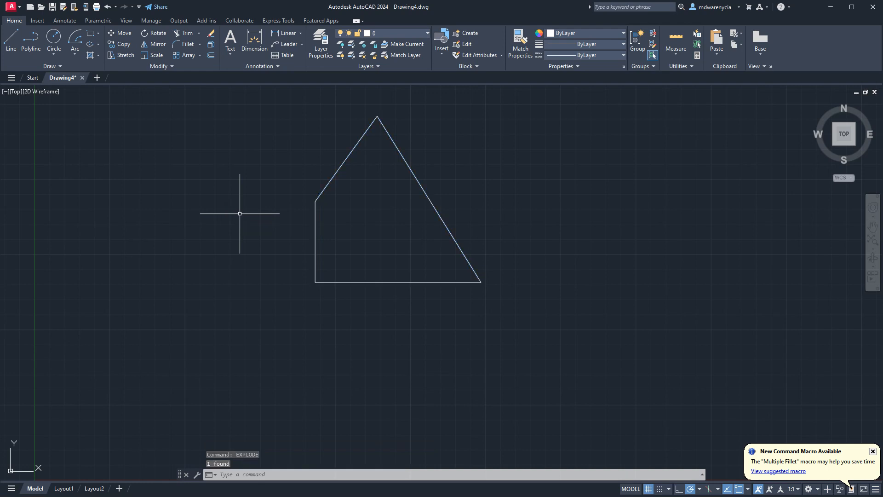
pyautogui.press('Escape')
# Select different edges of the exploded figure to check whether they are separate objects, and clear the selection.
pyautogui.click(290, 146)
pyautogui.click(355, 170)
pyautogui.click(354, 169)
pyautogui.click(316, 152)
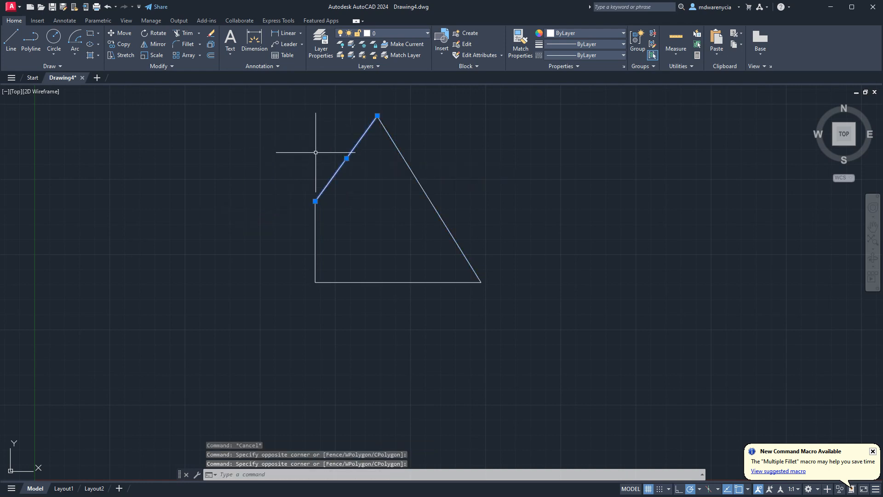
pyautogui.click(290, 267)
pyautogui.click(401, 244)
pyautogui.press('Escape')
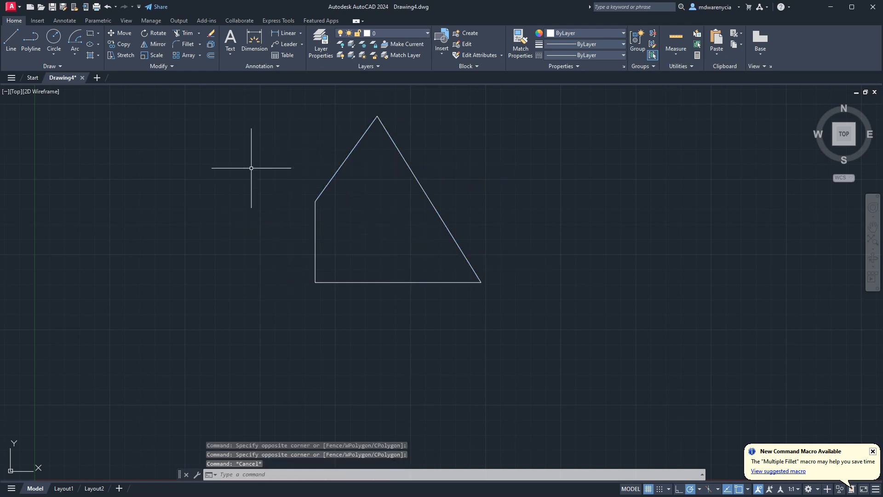
pyautogui.click(251, 168)
pyautogui.click(357, 310)
pyautogui.press('Escape')
pyautogui.click(550, 346)
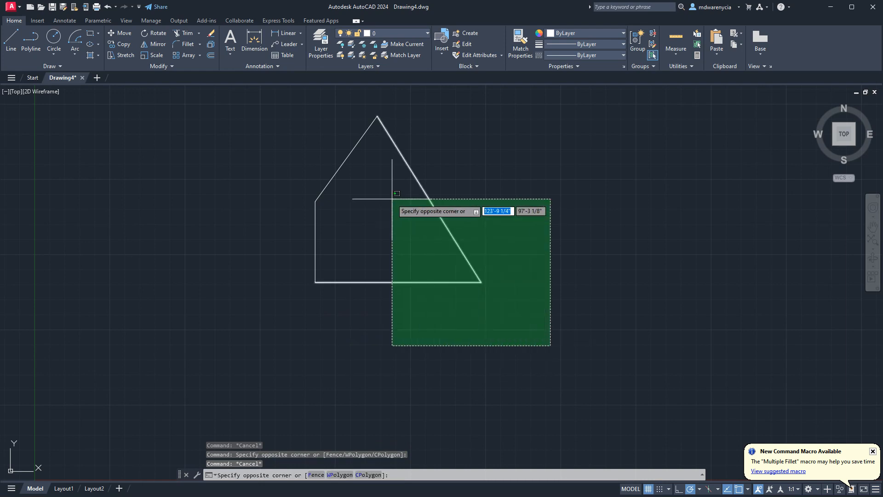
pyautogui.click(400, 212)
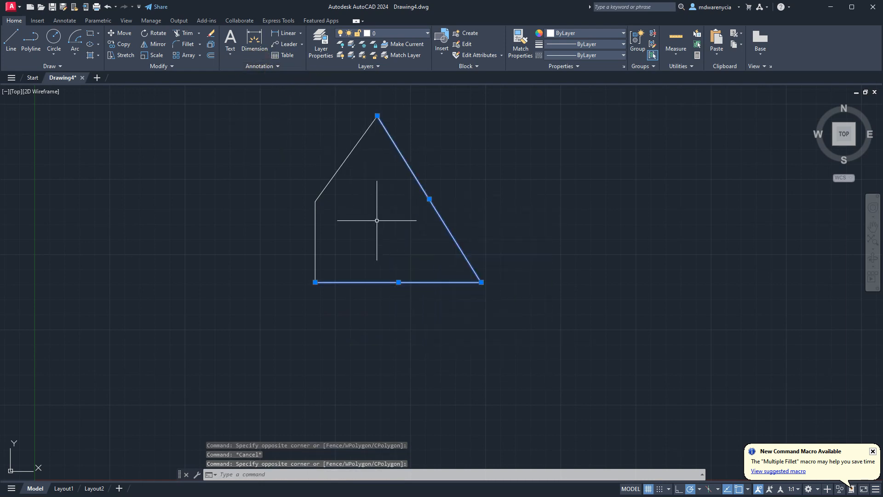
pyautogui.press('Escape')
# Offset the long sloping edge and the base of the exploded figure outward by 6 inches, one edge each time.
pyautogui.write('off')
pyautogui.press('Return')
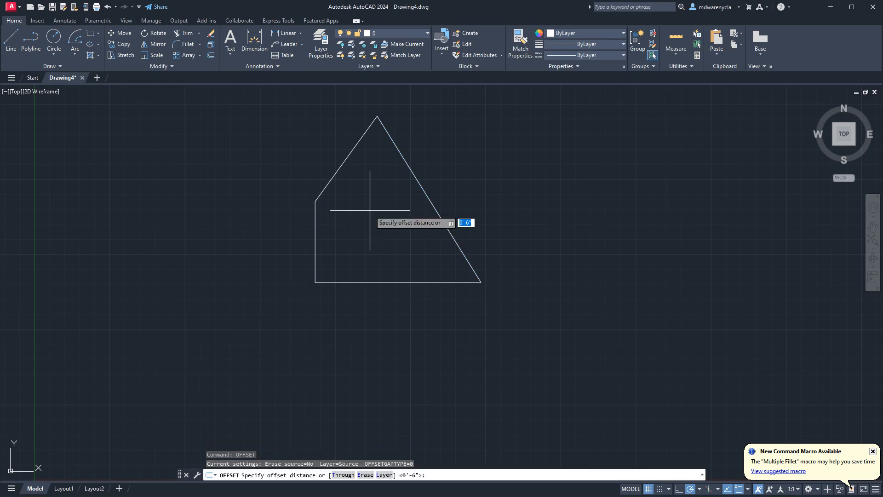
pyautogui.press('Return')
pyautogui.click(436, 208)
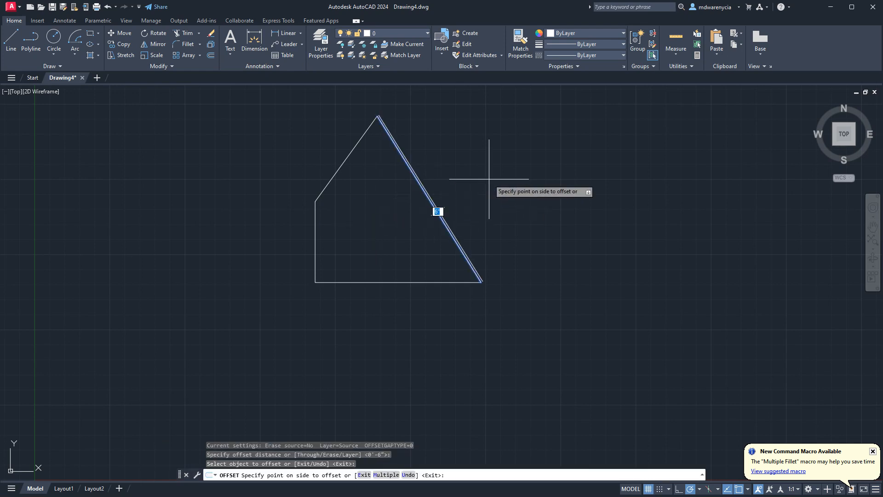
pyautogui.click(463, 227)
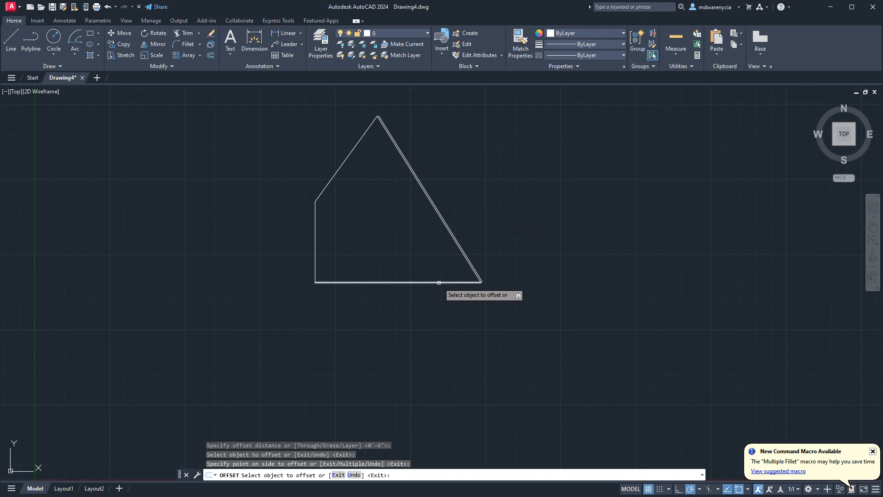
pyautogui.click(462, 279)
pyautogui.scroll(8, 461, 279)
pyautogui.click(543, 294)
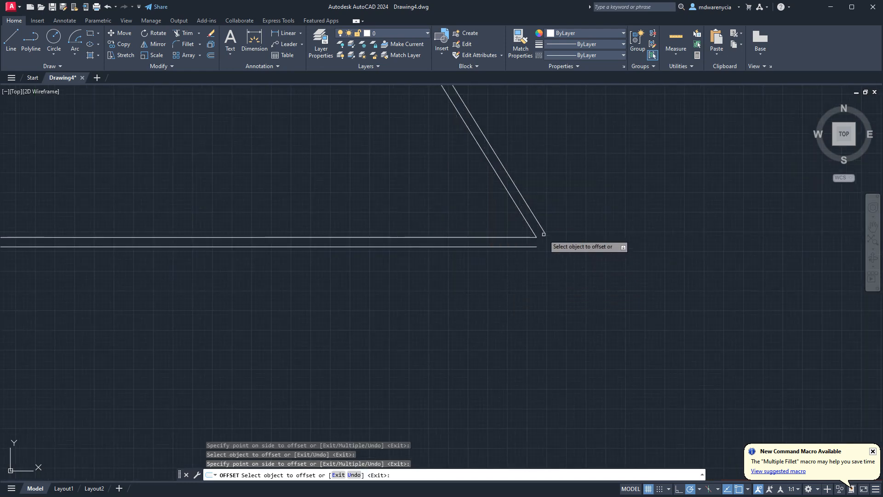
# Offset the vertical edge and the short sloping edge outward by the same 6-inch distance.
pyautogui.scroll(-6, 497, 331)
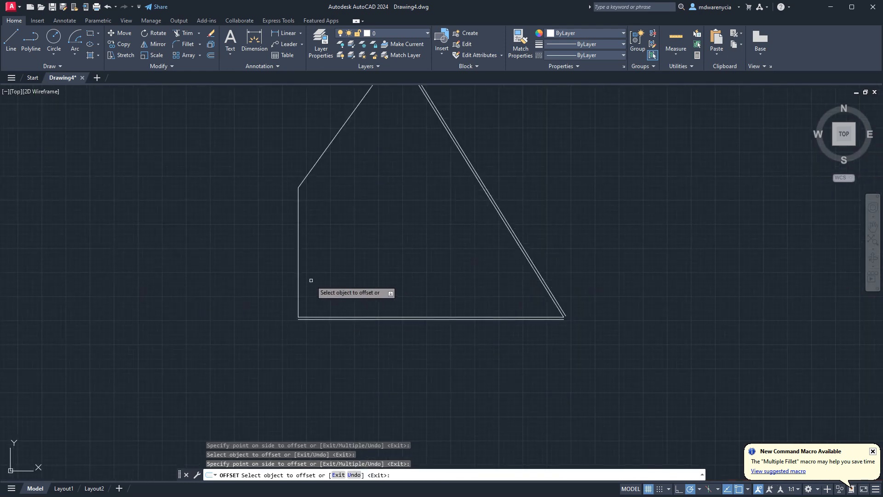
pyautogui.click(298, 276)
pyautogui.click(259, 257)
pyautogui.click(318, 161)
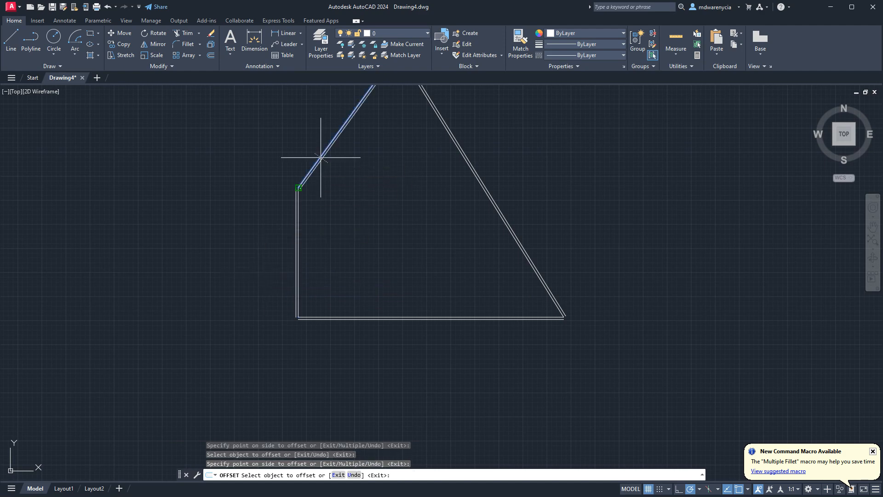
pyautogui.click(292, 145)
# Undo the edge offsets and the explode, and select the figure to check whether it is a single polyline.
pyautogui.hotkey('ctrl', 'z')
pyautogui.hotkey('ctrl', 'z')
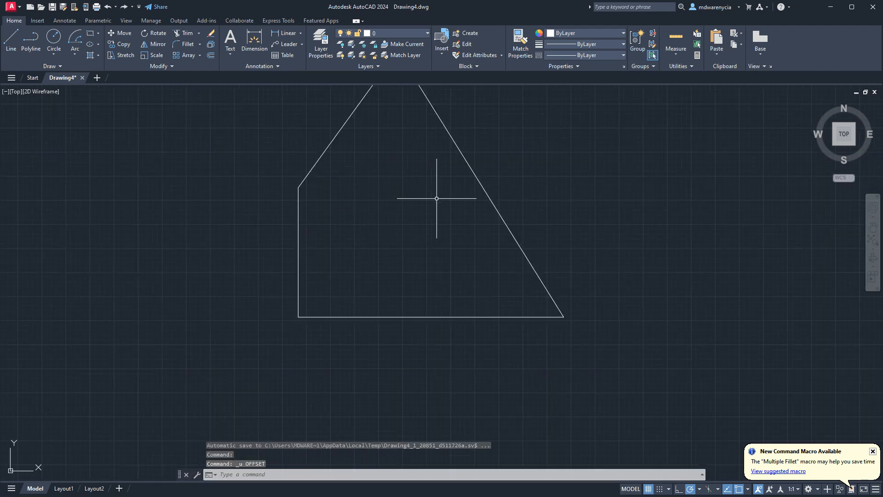
pyautogui.press('Escape')
pyautogui.click(565, 301)
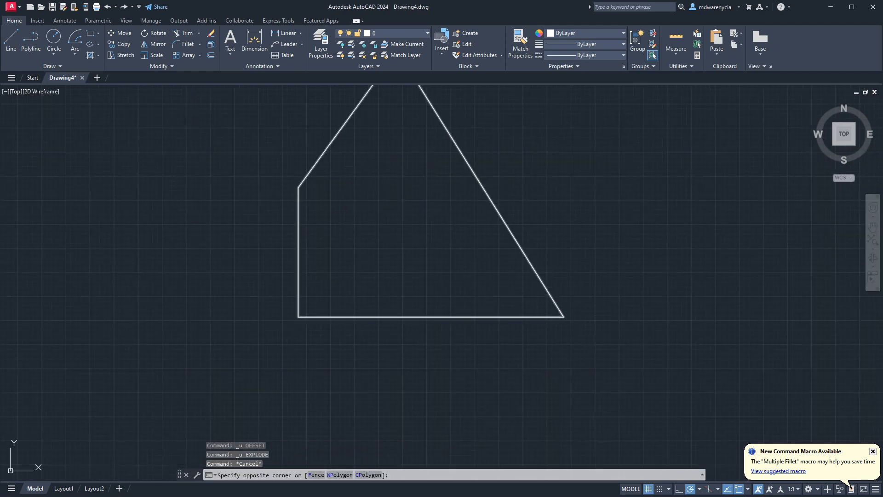
pyautogui.press('Escape')
pyautogui.click(497, 247)
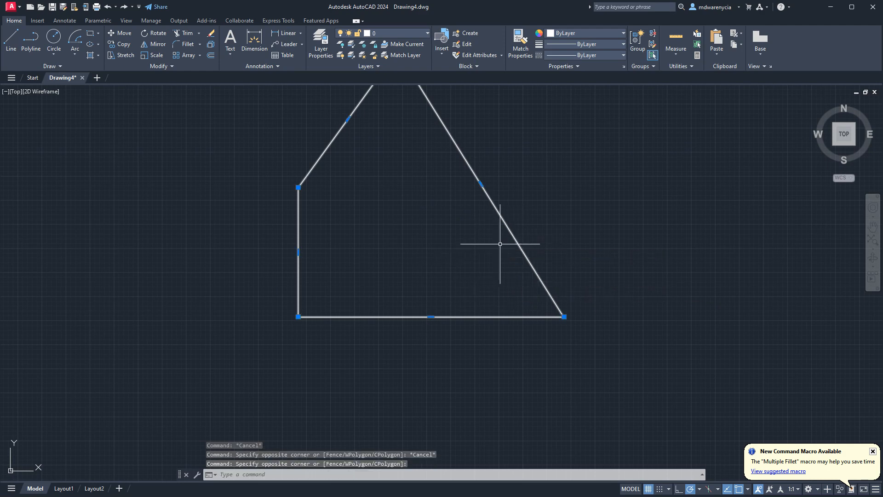
# Explode the selected polyline again, check its separate edges with a trial selection, and clear the selection.
pyautogui.scroll(-4, 546, 243)
pyautogui.write('explod')
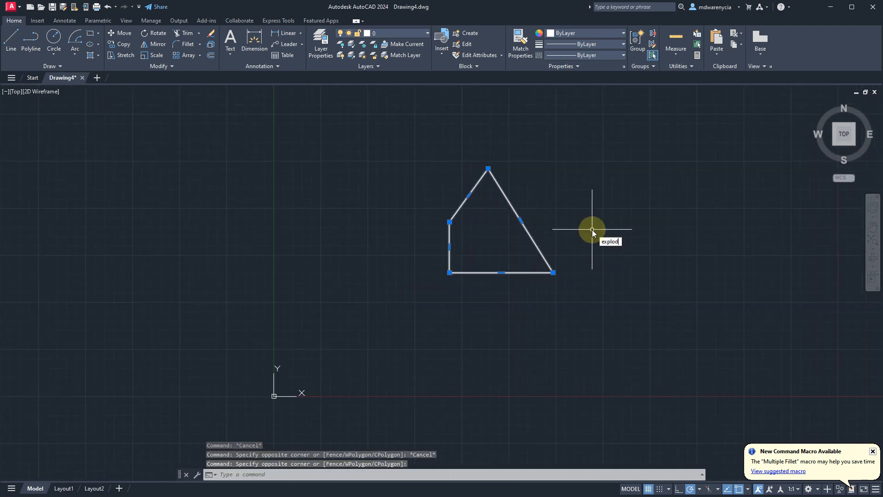
pyautogui.write('e')
pyautogui.press('Return')
pyautogui.click(426, 147)
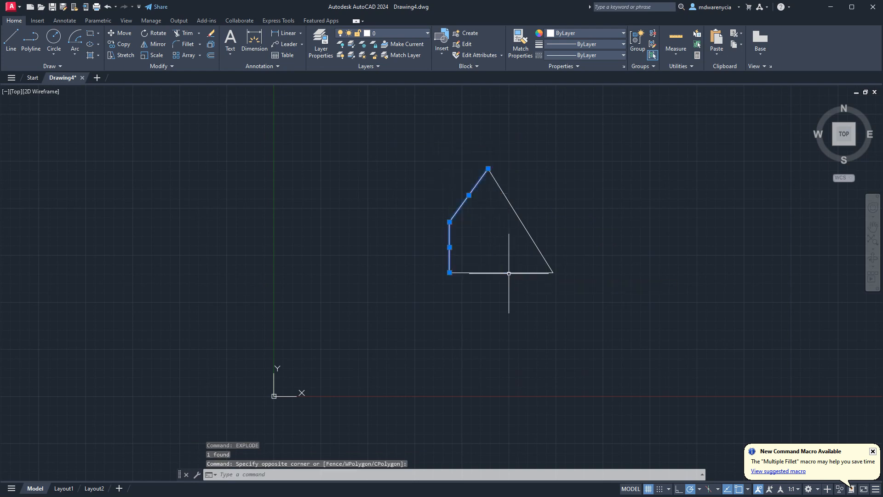
pyautogui.press('Escape')
# Join all four edges of the exploded figure into one polyline.
pyautogui.click(367, 115)
pyautogui.click(627, 321)
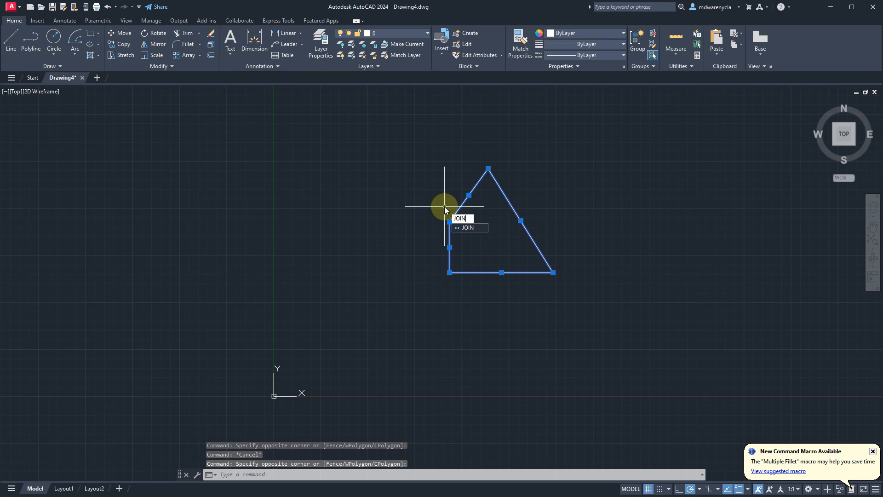
pyautogui.press('Return')
# Offset the whole joined polyline outward by 6 inches, checking the preview on both sides before placing it.
pyautogui.click(468, 198)
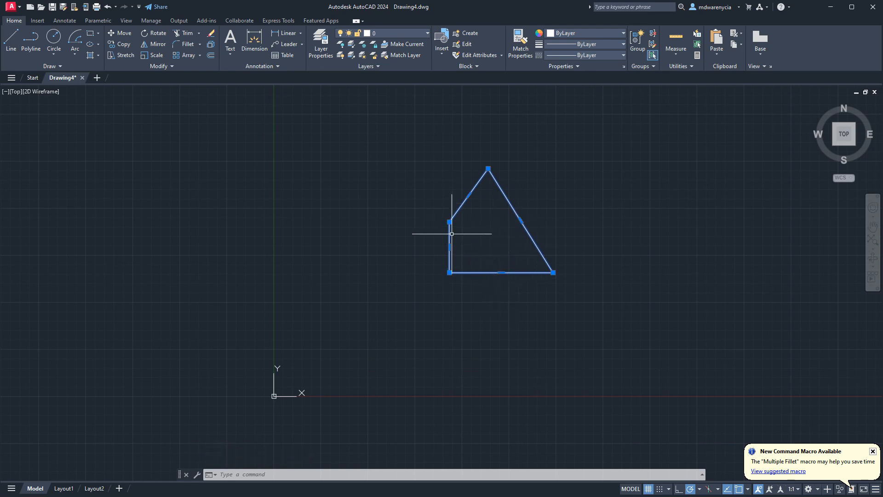
pyautogui.write('offset')
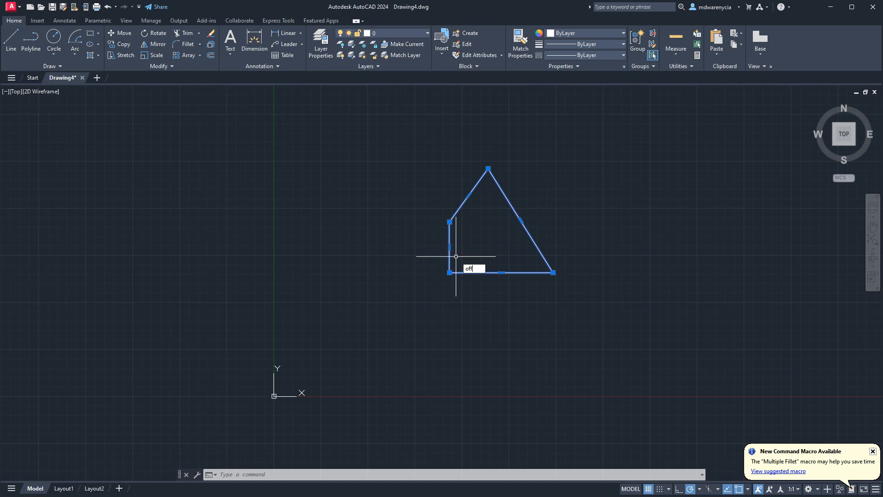
pyautogui.press('Return')
pyautogui.scroll(6, 524, 264)
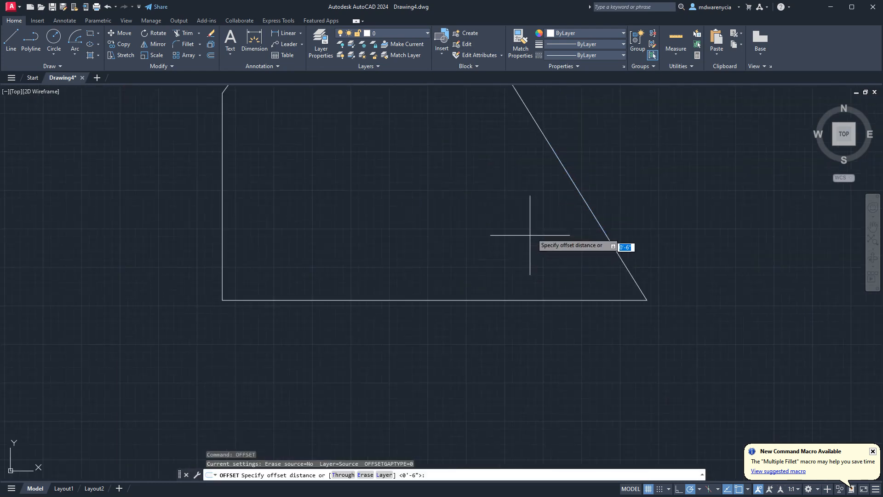
pyautogui.press('Return')
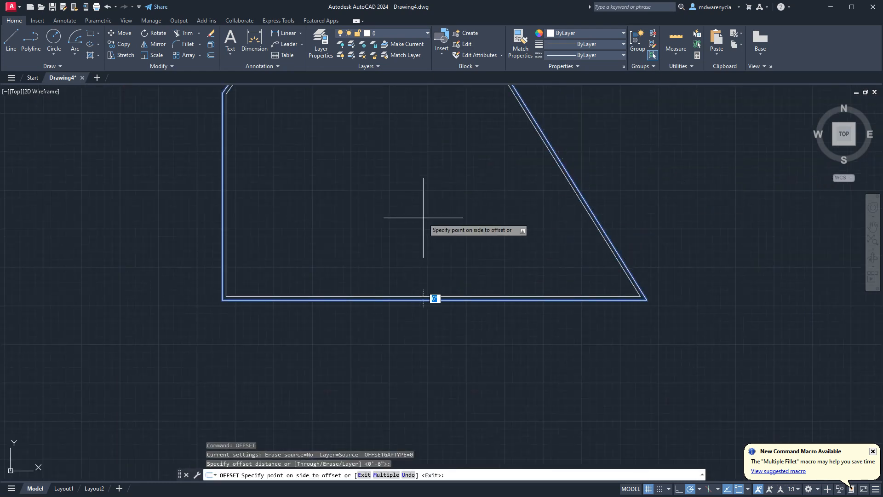
pyautogui.scroll(-4, 483, 276)
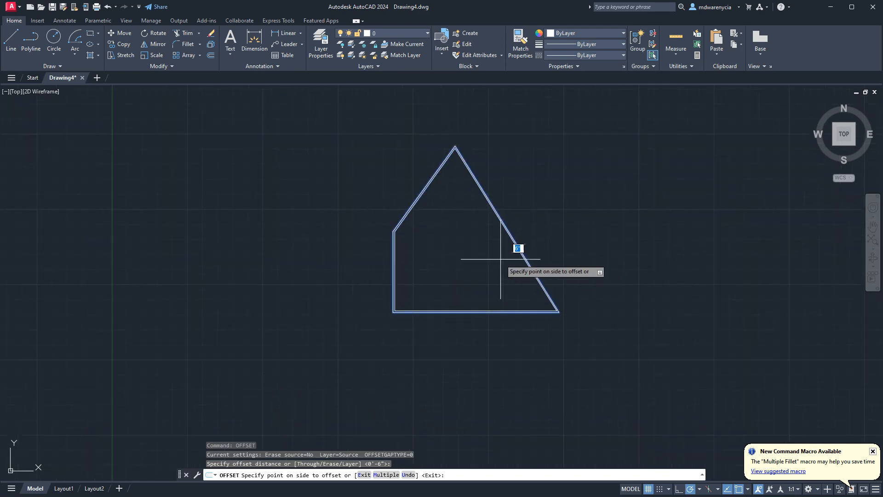
pyautogui.scroll(4, 506, 249)
pyautogui.scroll(6, 584, 284)
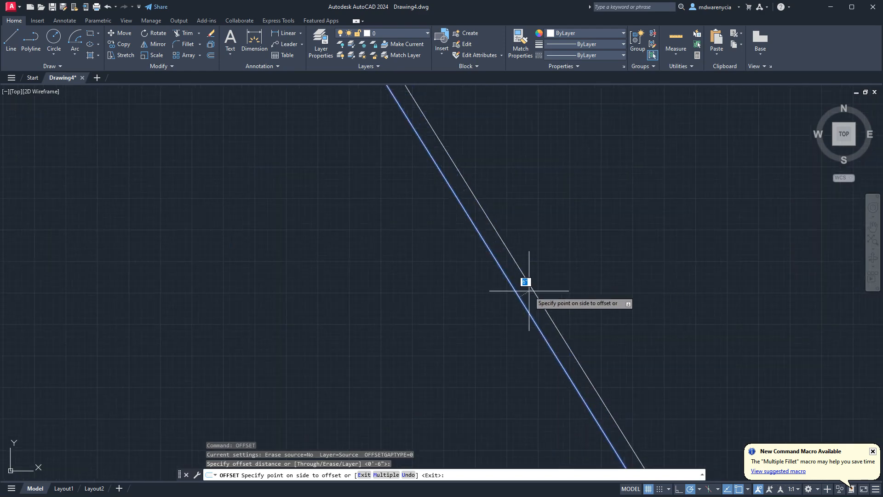
pyautogui.scroll(-4, 637, 245)
pyautogui.moveTo(629, 313); pyautogui.dragTo(587, 207, button='middle')
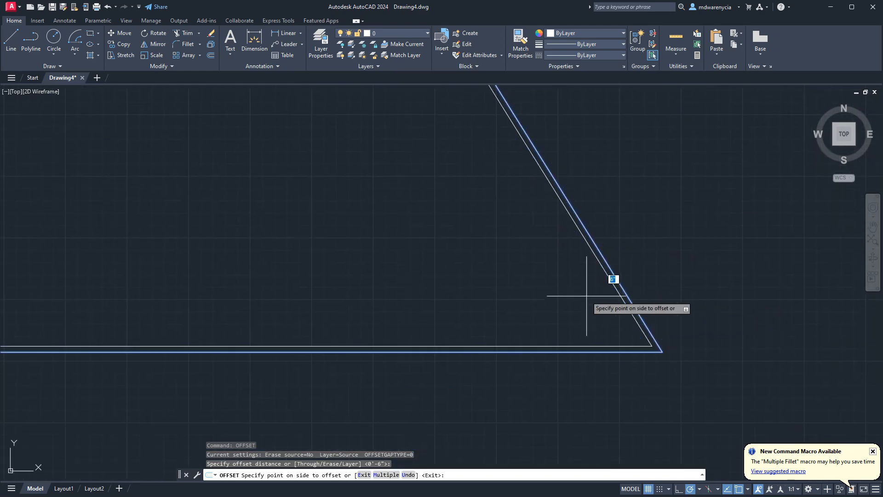
pyautogui.click(704, 255)
pyautogui.press('Escape')
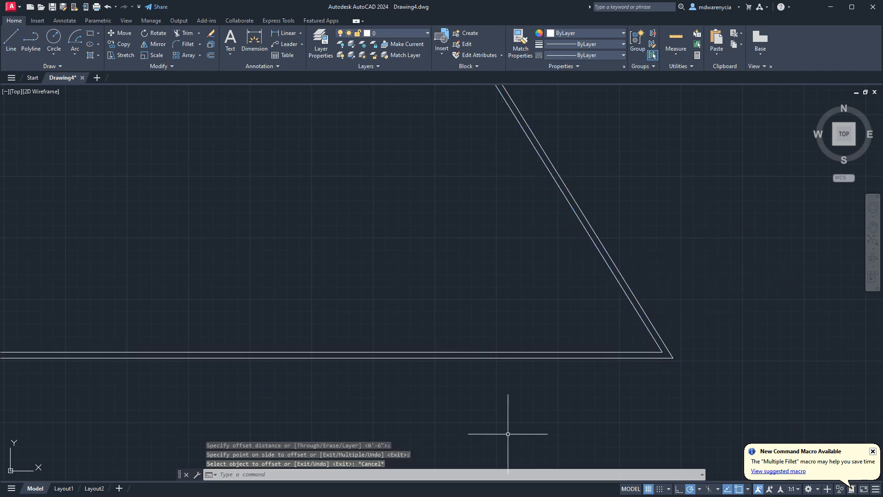
pyautogui.click(166, 67)
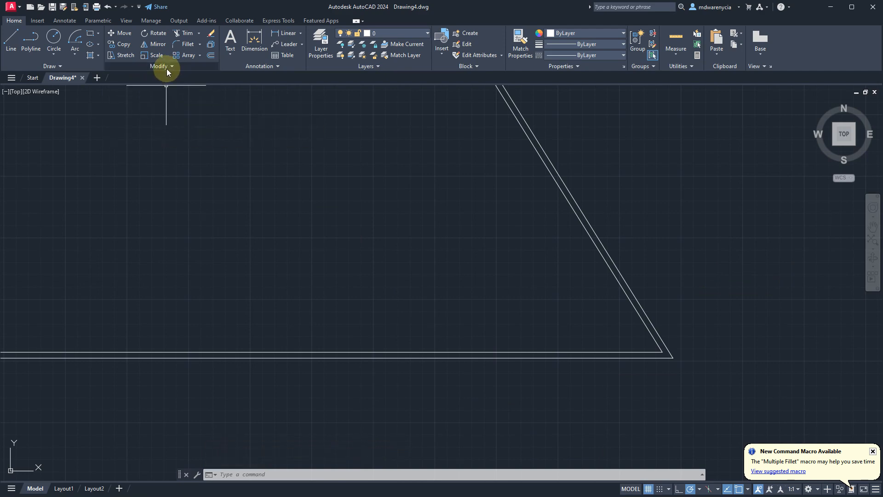
pyautogui.click(167, 68)
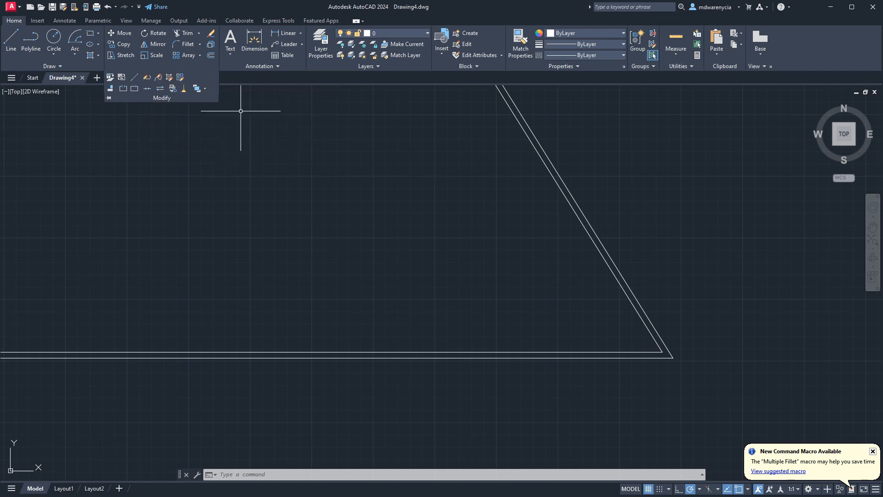
pyautogui.press('Escape')
pyautogui.press('Escape')
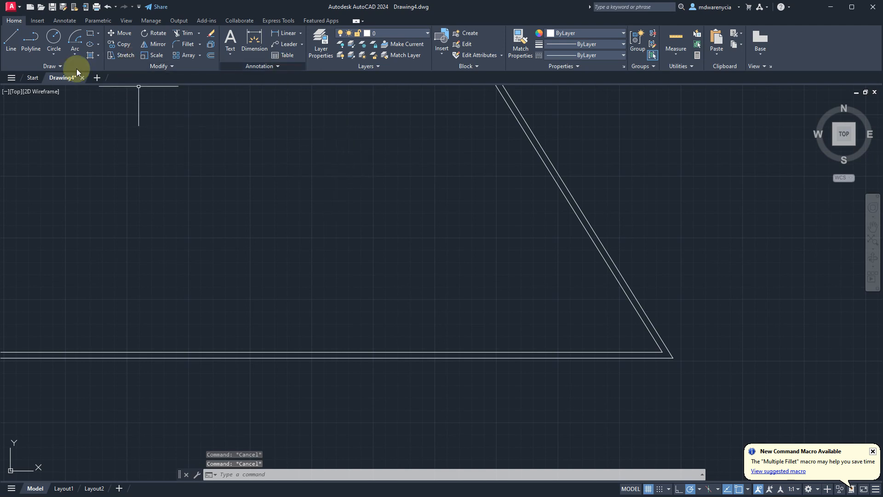